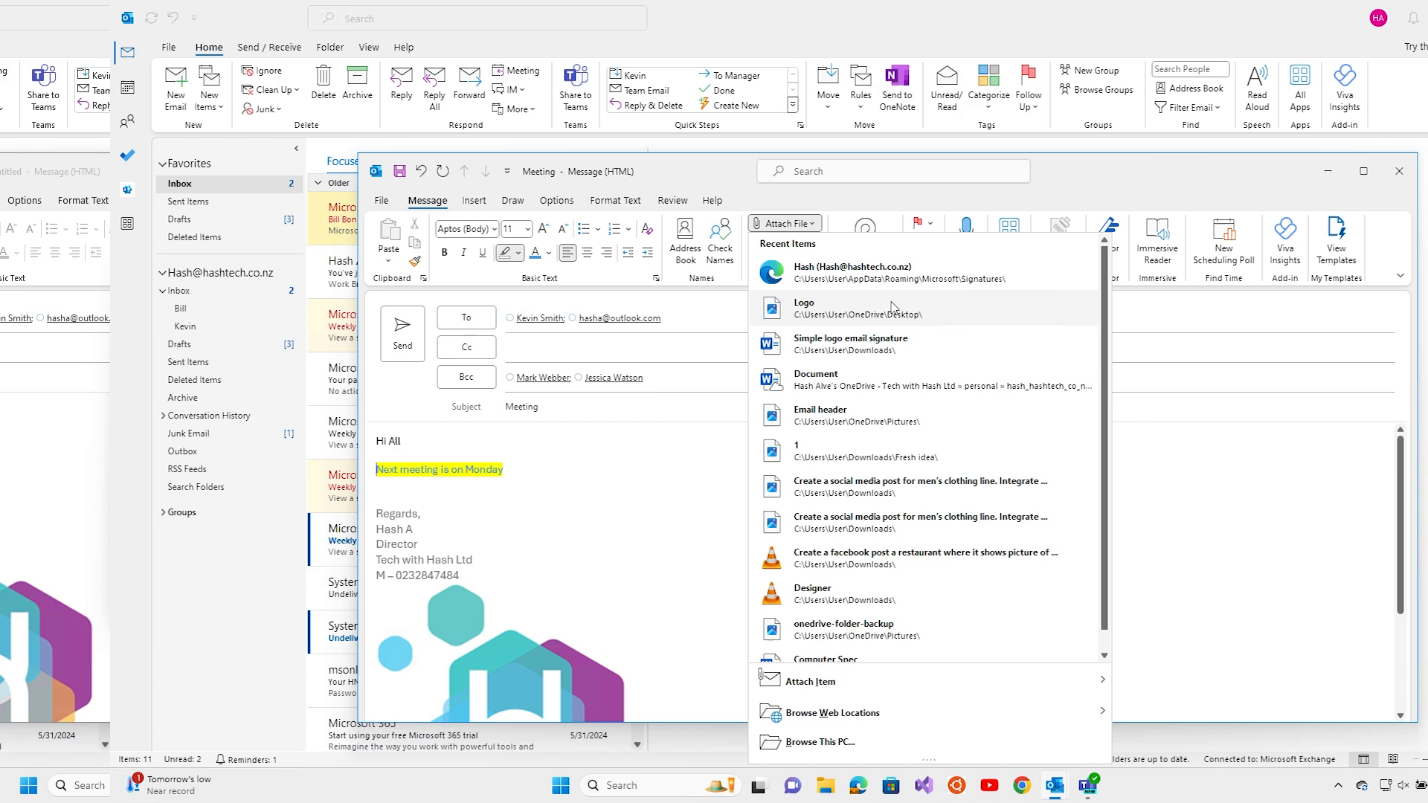
Open the Meeting email's recent attachments showing Logo, then dismiss the list to return to the inbox
click(846, 318)
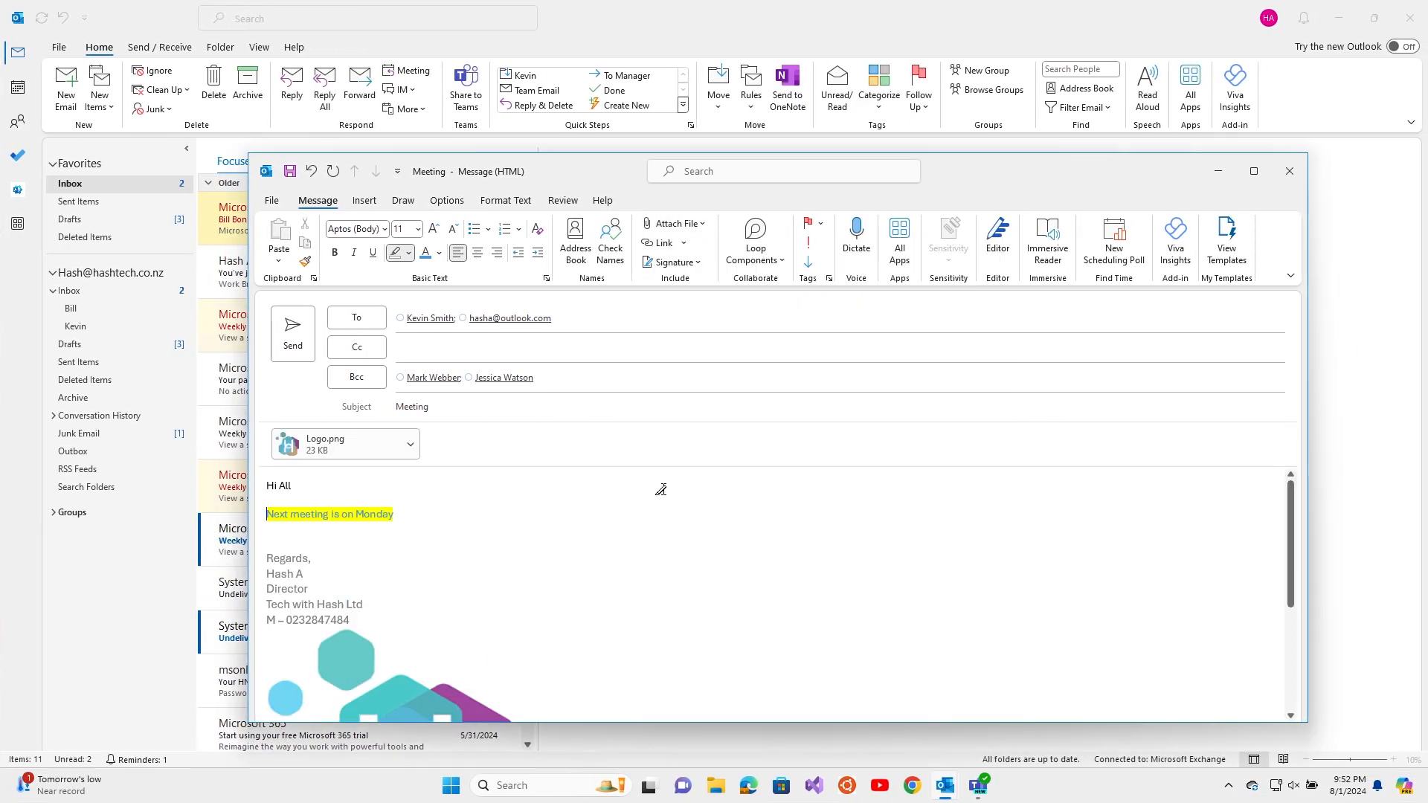
click(686, 226)
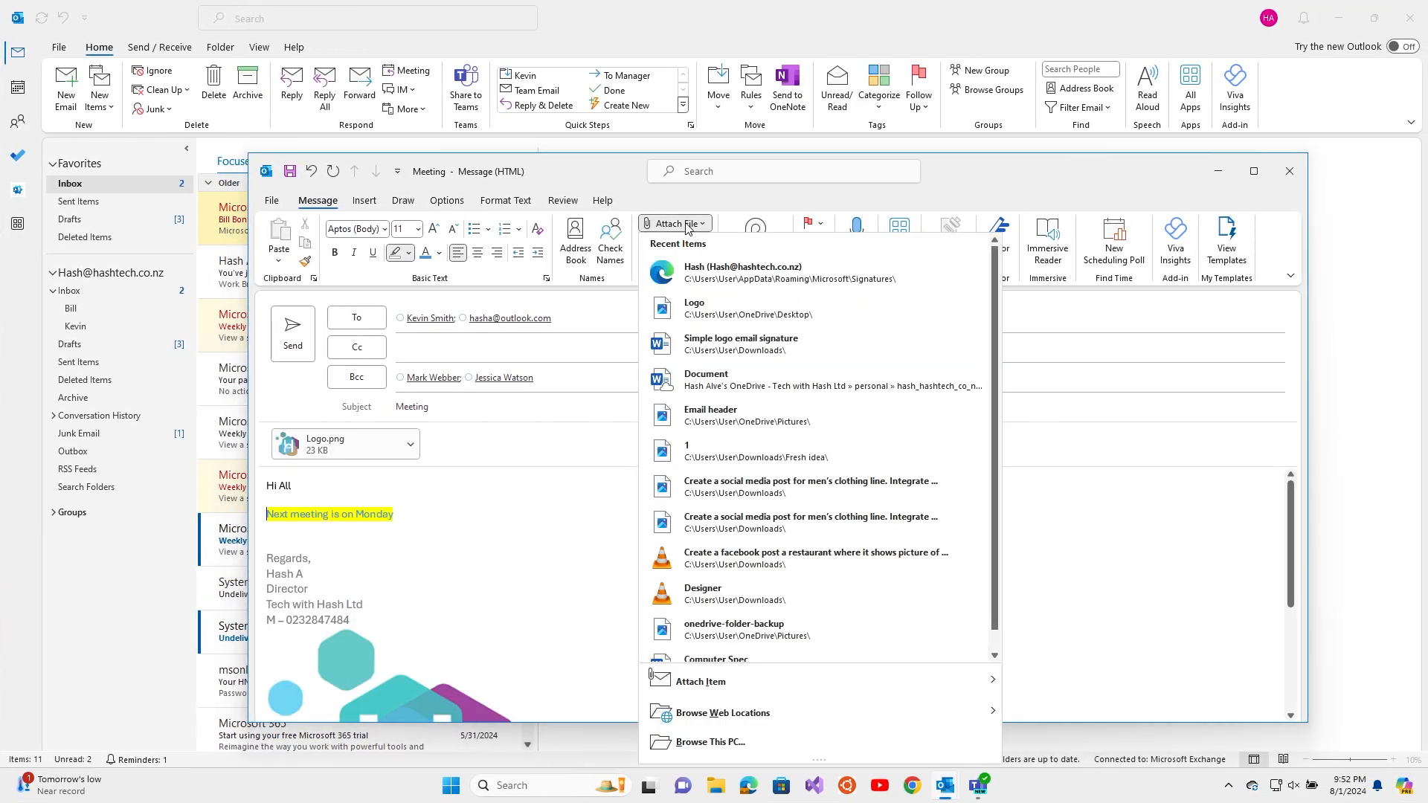
click(730, 740)
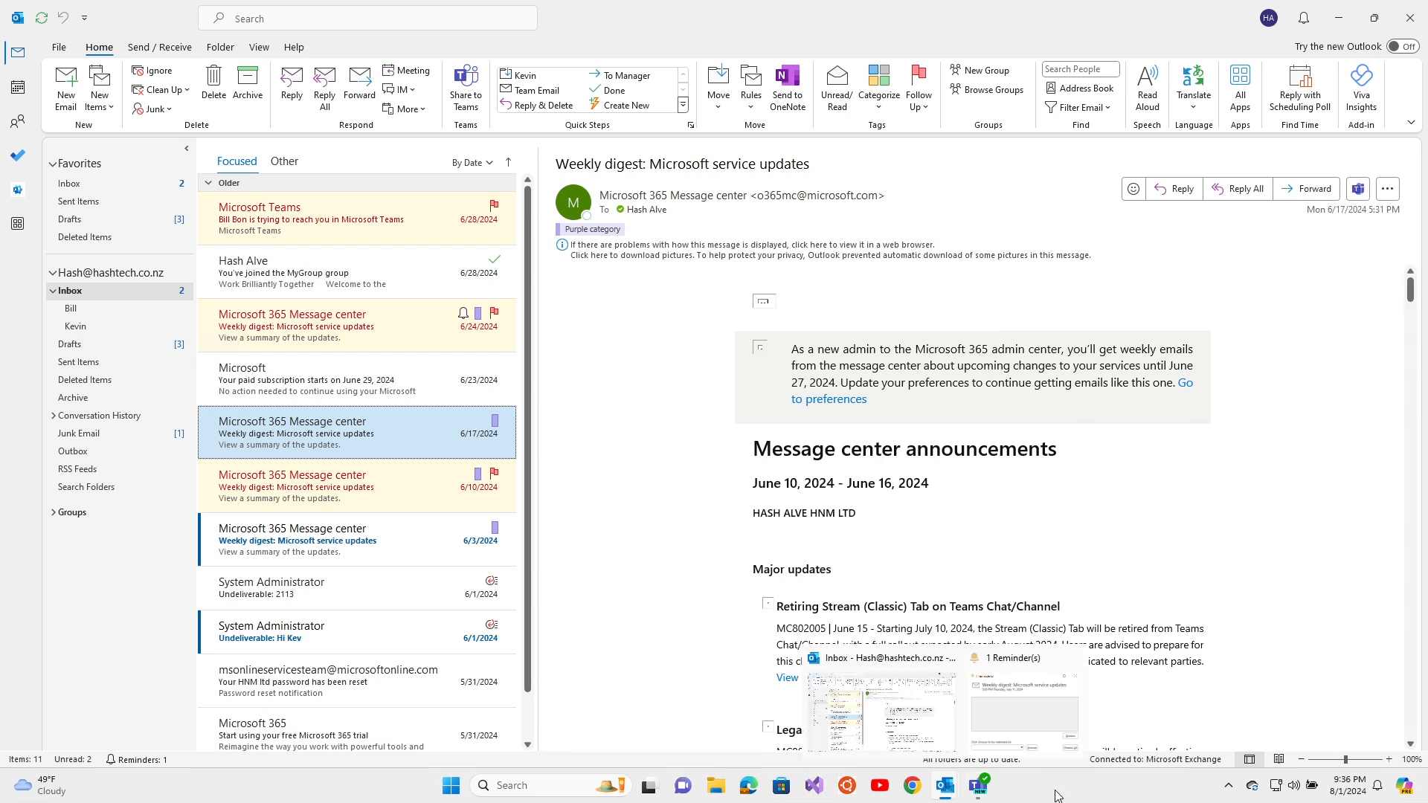
mouse_move(946, 790)
click(565, 787)
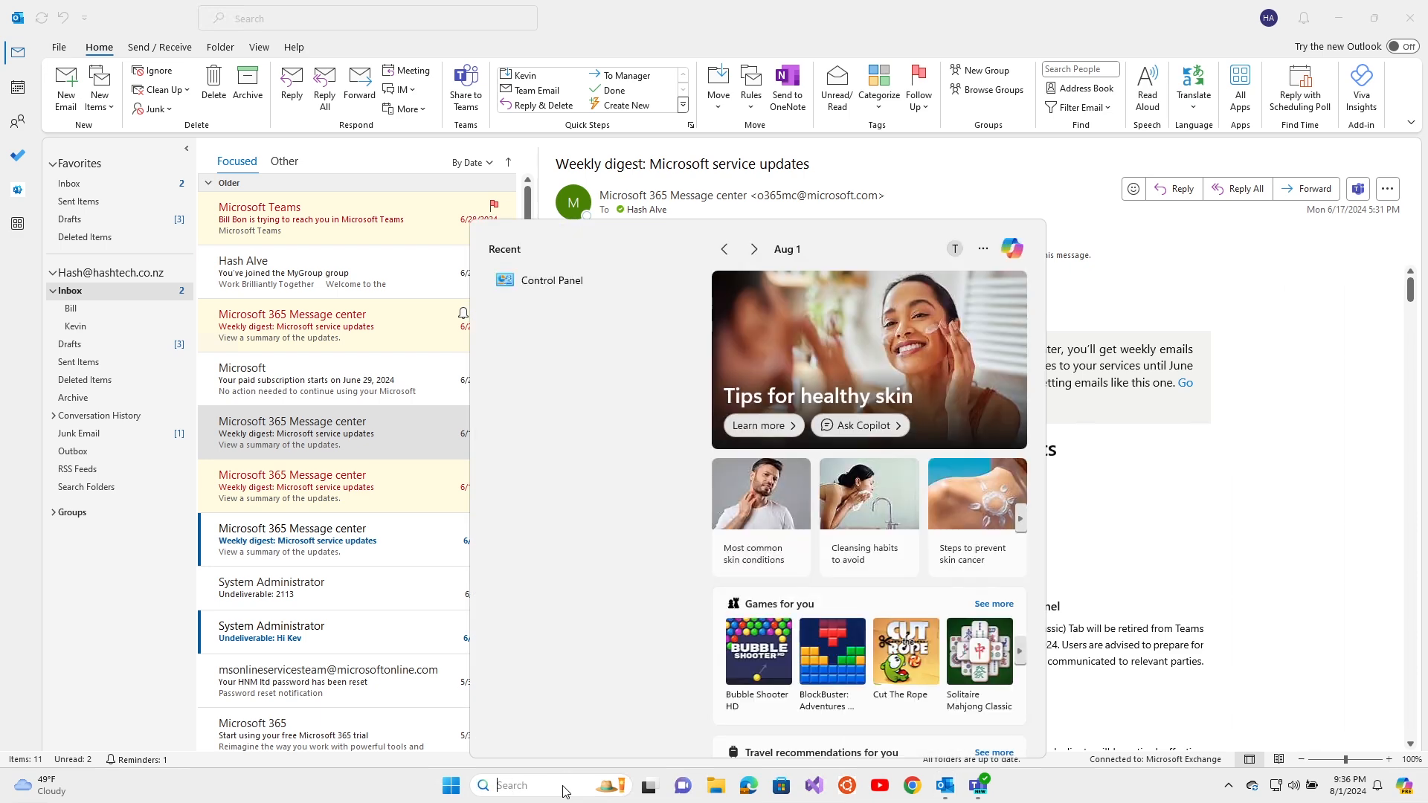
text(out)
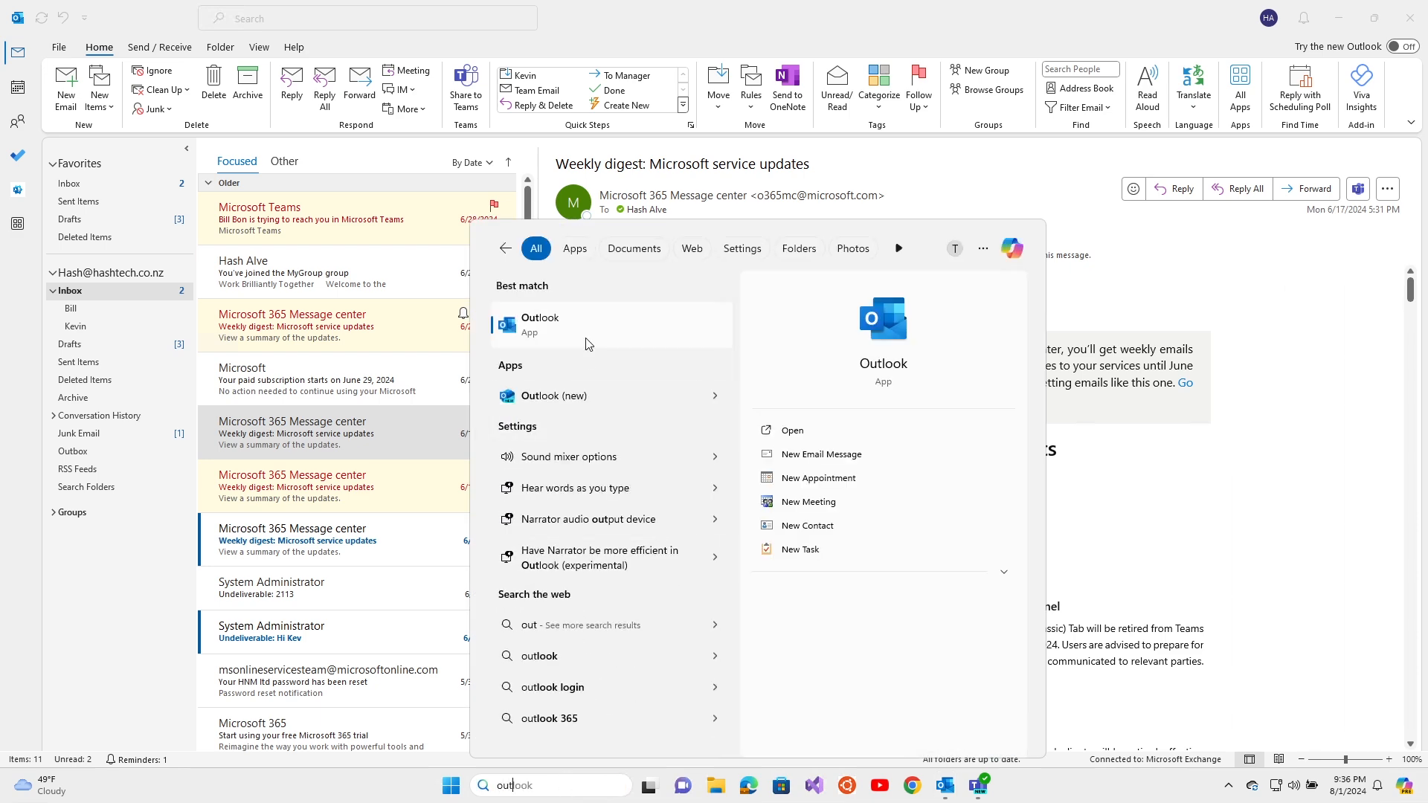
right_click(947, 790)
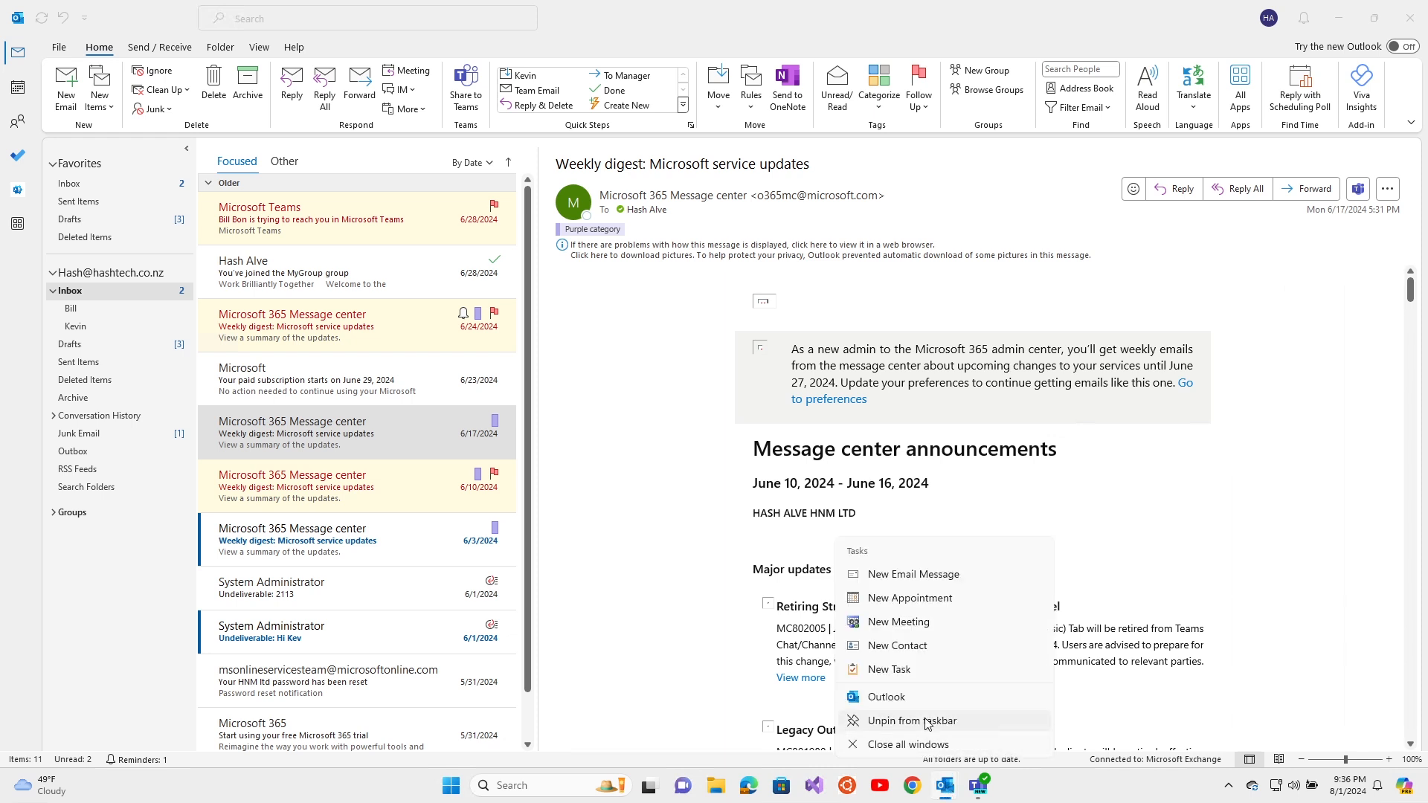
click(898, 303)
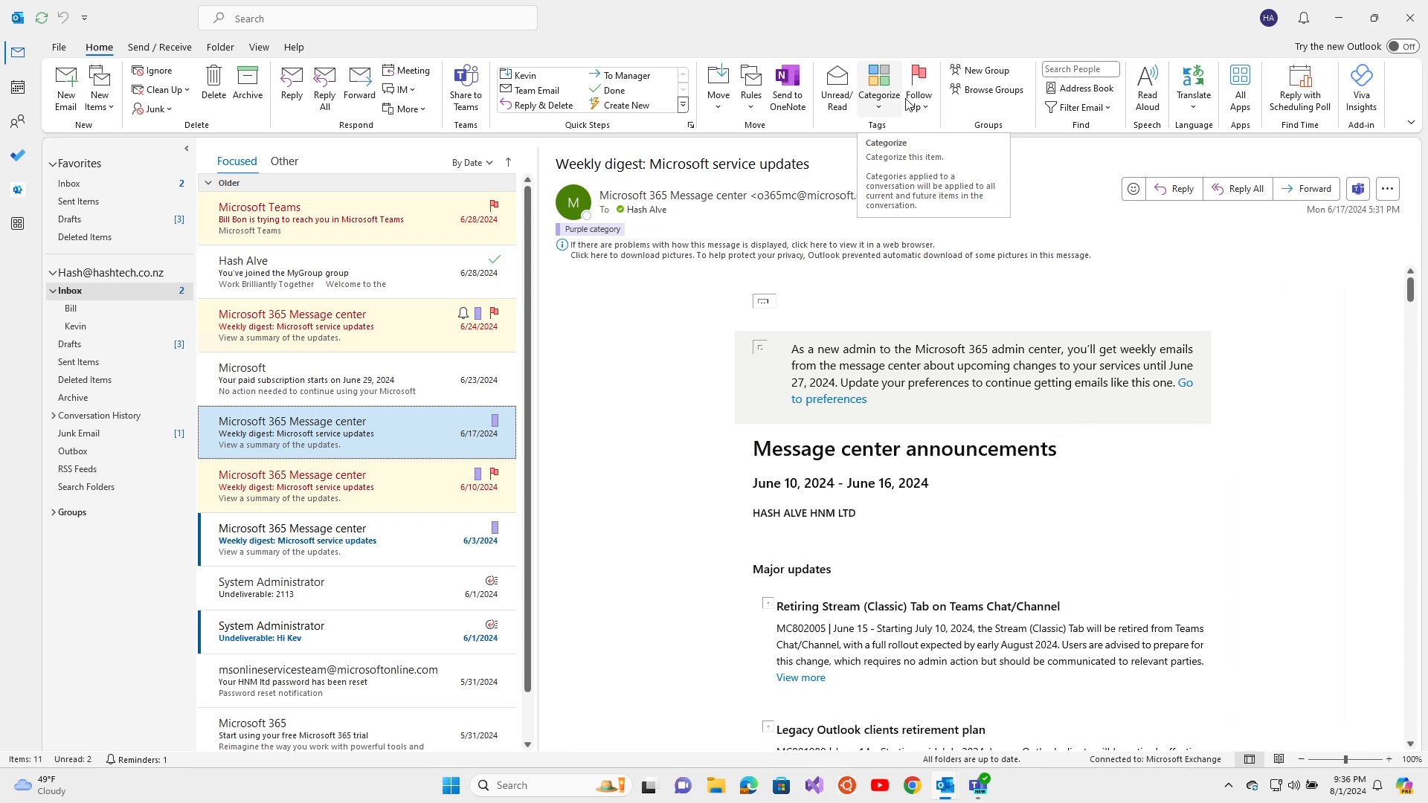
click(1411, 124)
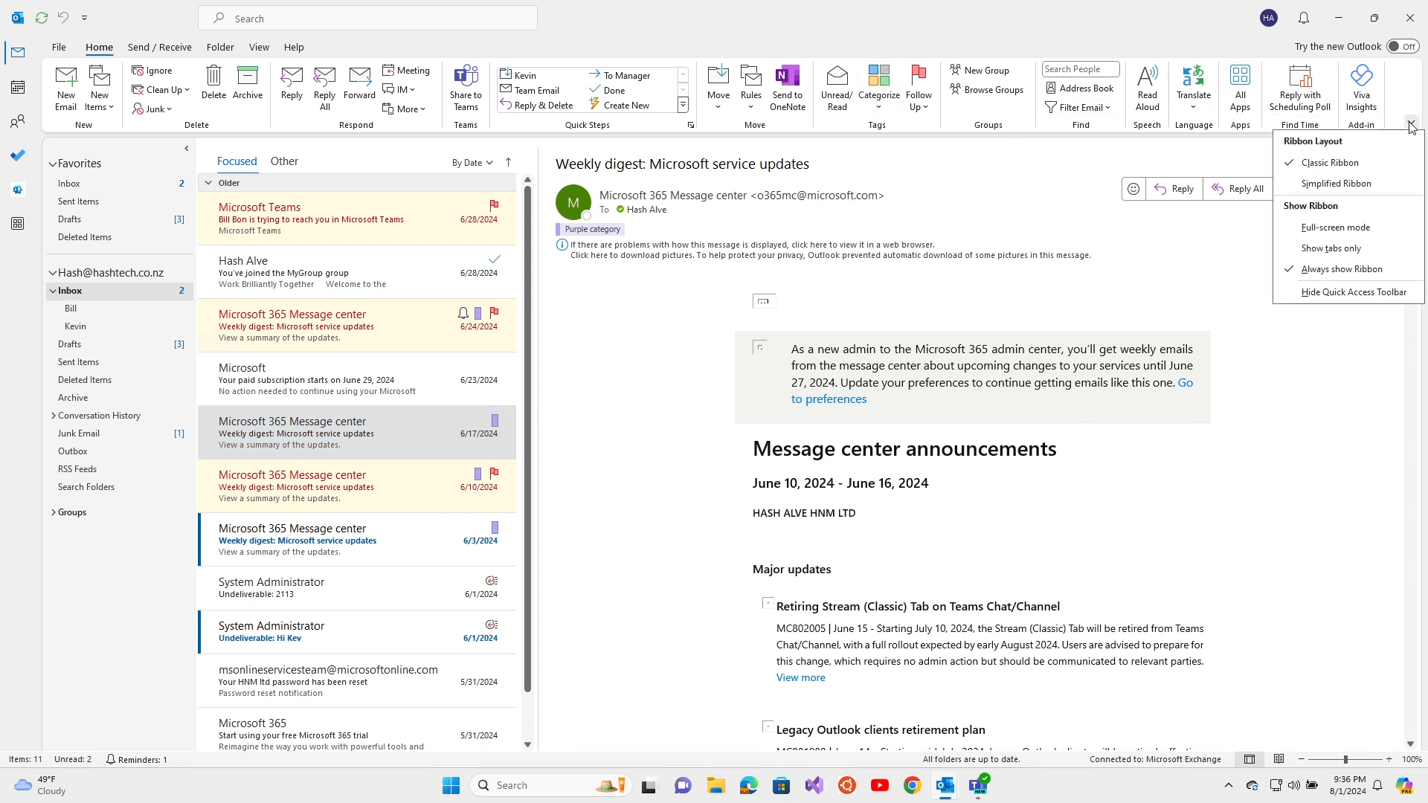
click(1348, 186)
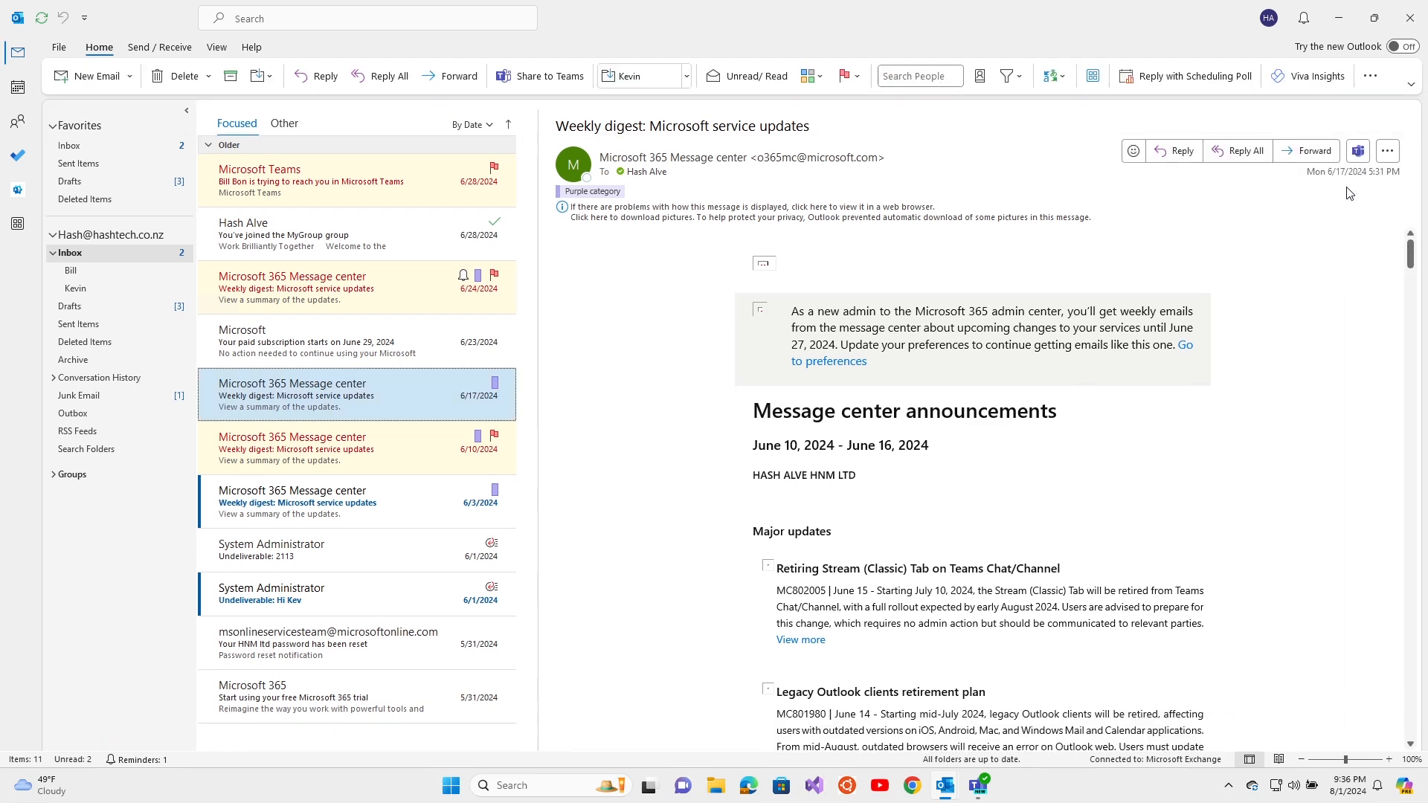
click(1411, 84)
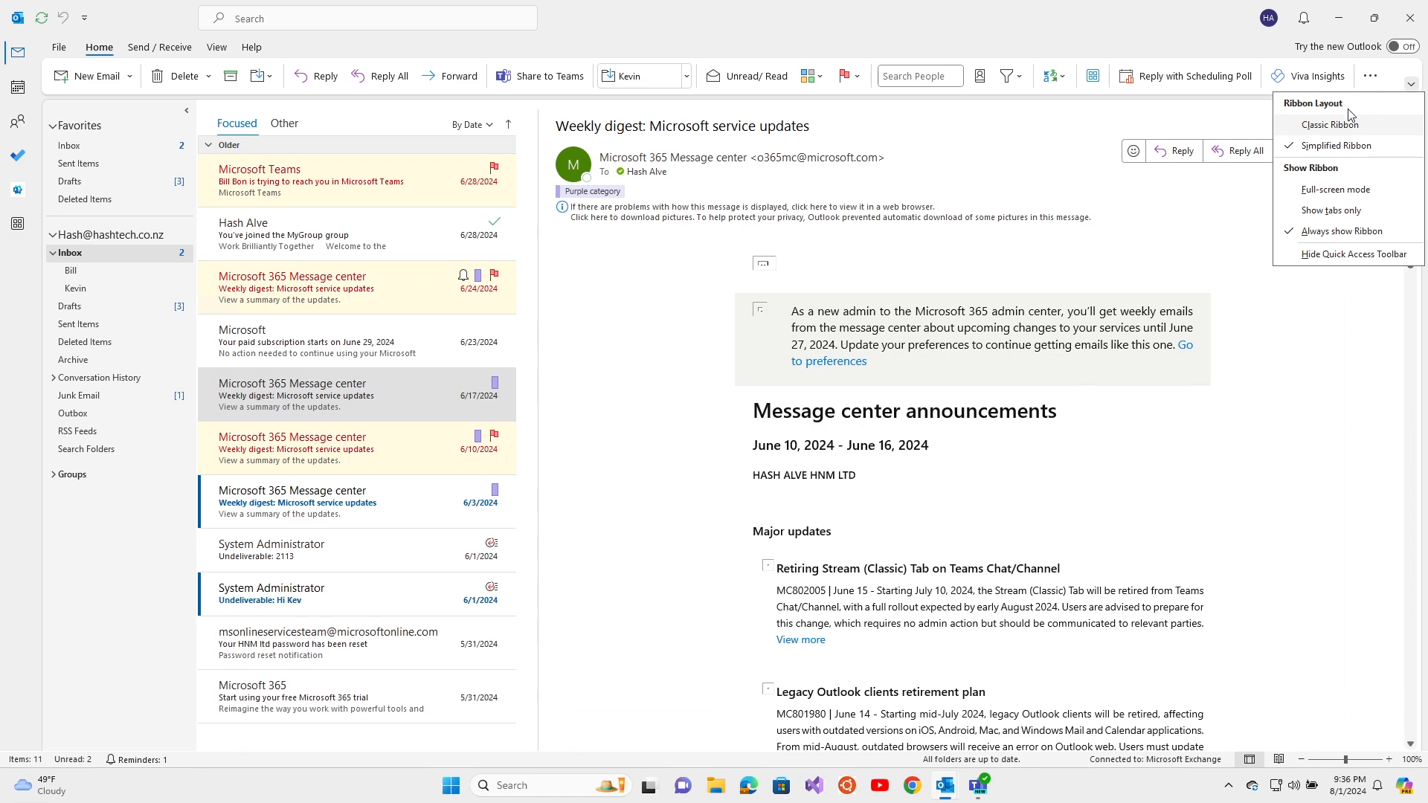
click(1327, 125)
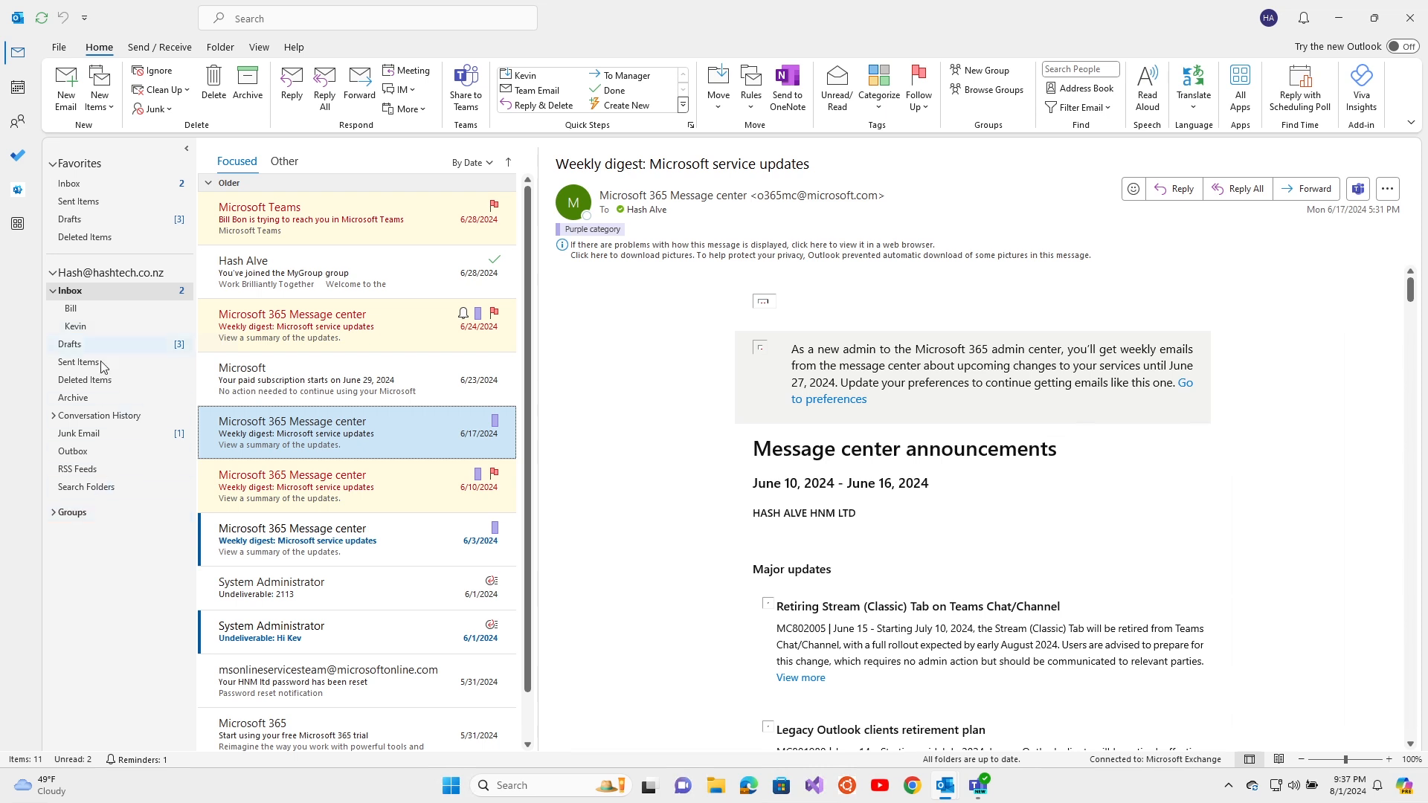
Open the paid subscription email, glancing at the MyGroup message on the way
click(328, 385)
click(349, 277)
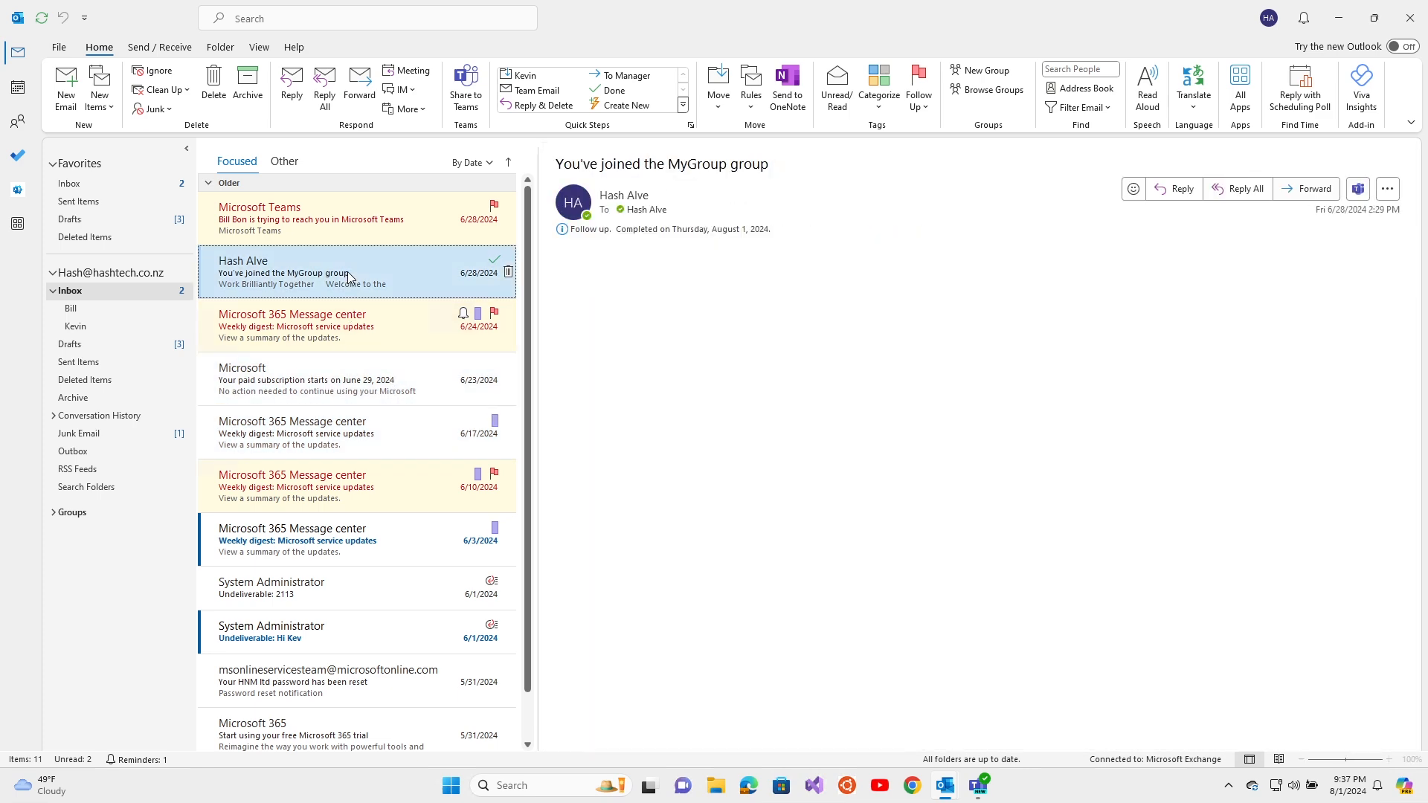
click(332, 384)
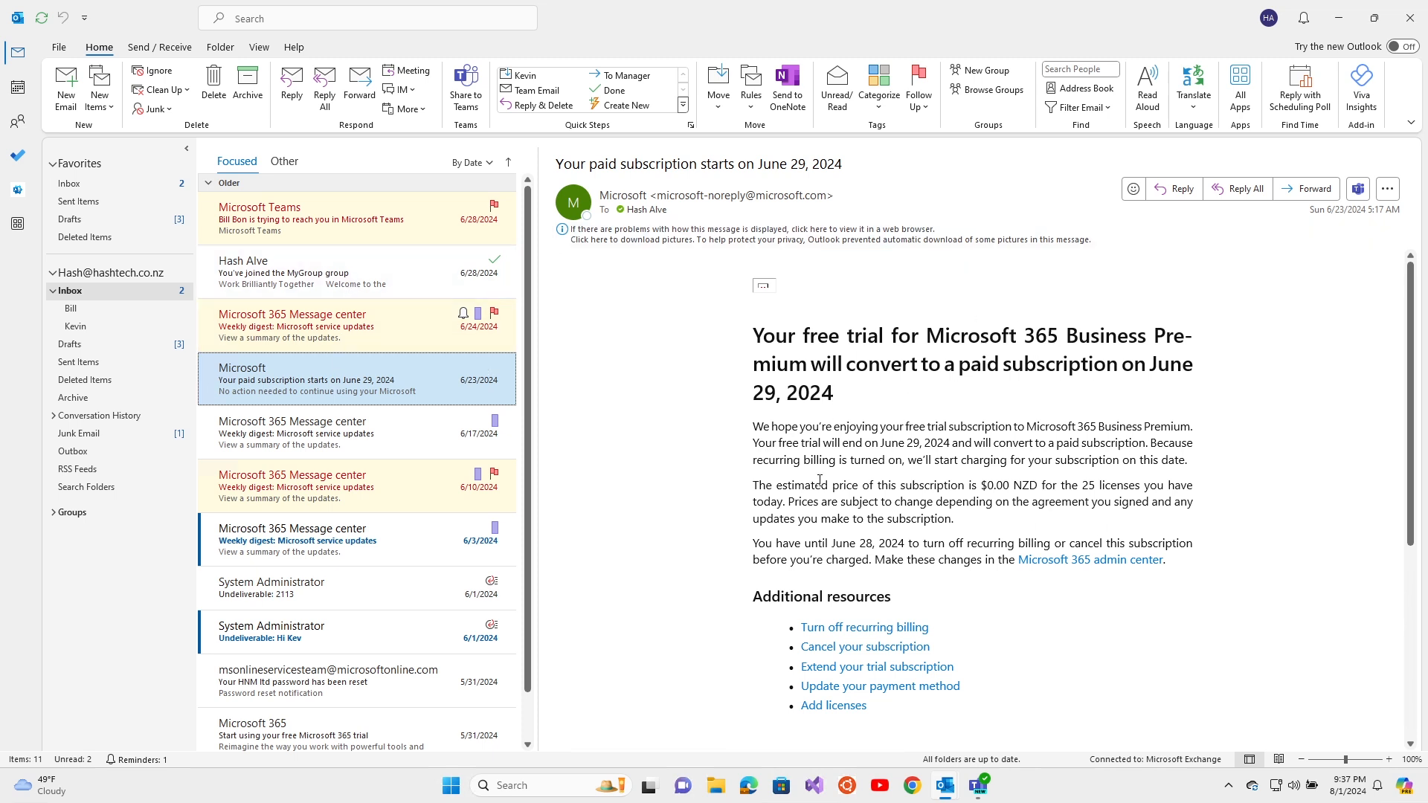
Set the reading pane to Bottom, then Off, then back to Right
click(260, 47)
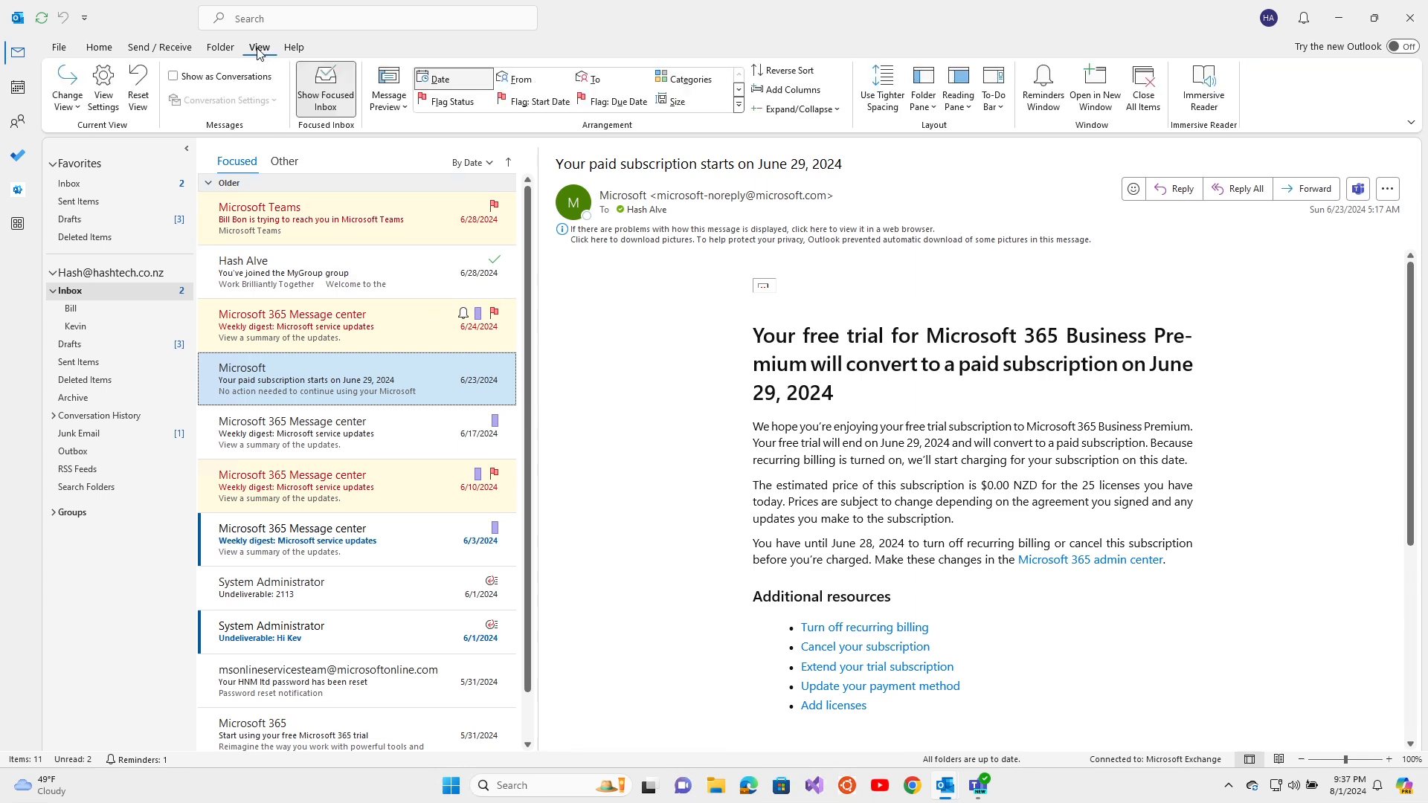
click(958, 97)
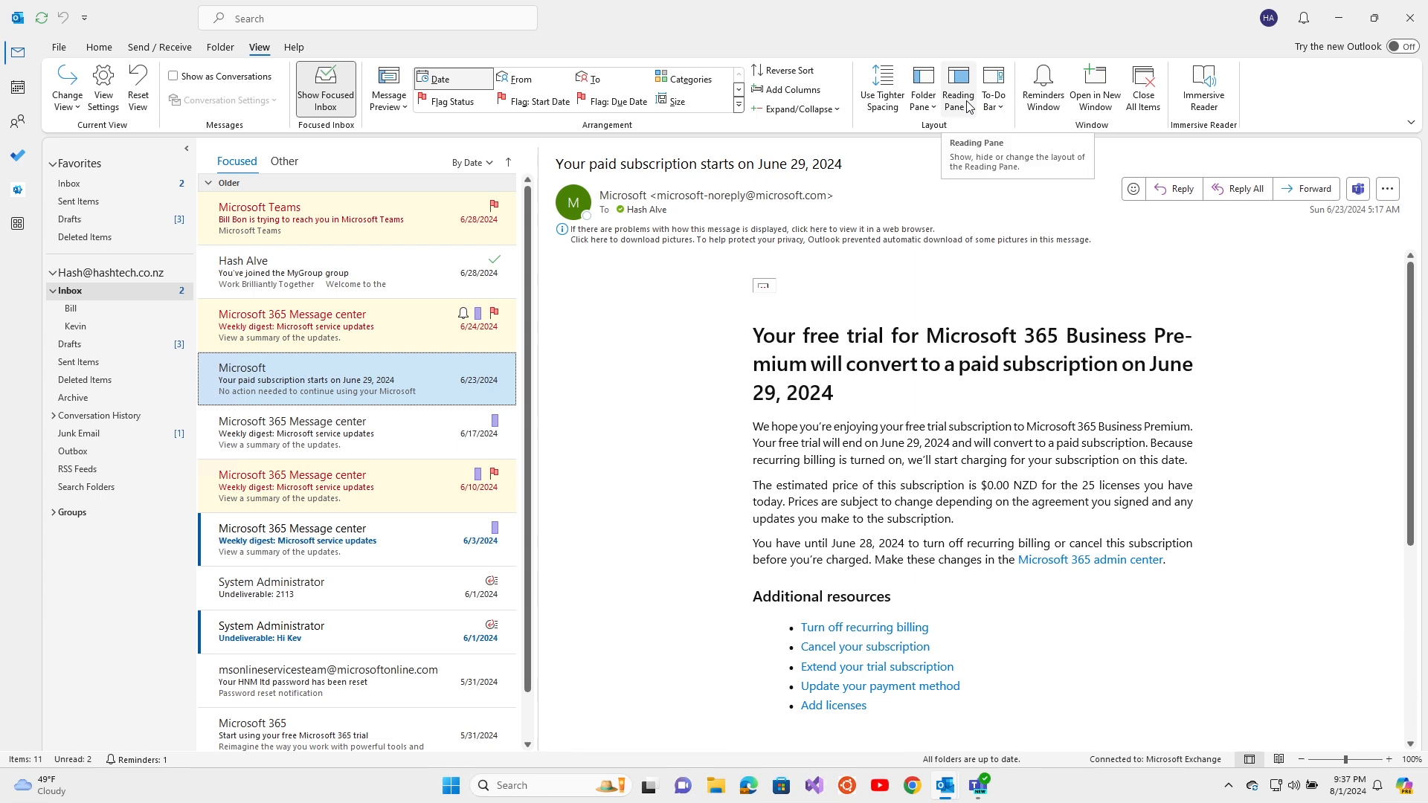
click(972, 155)
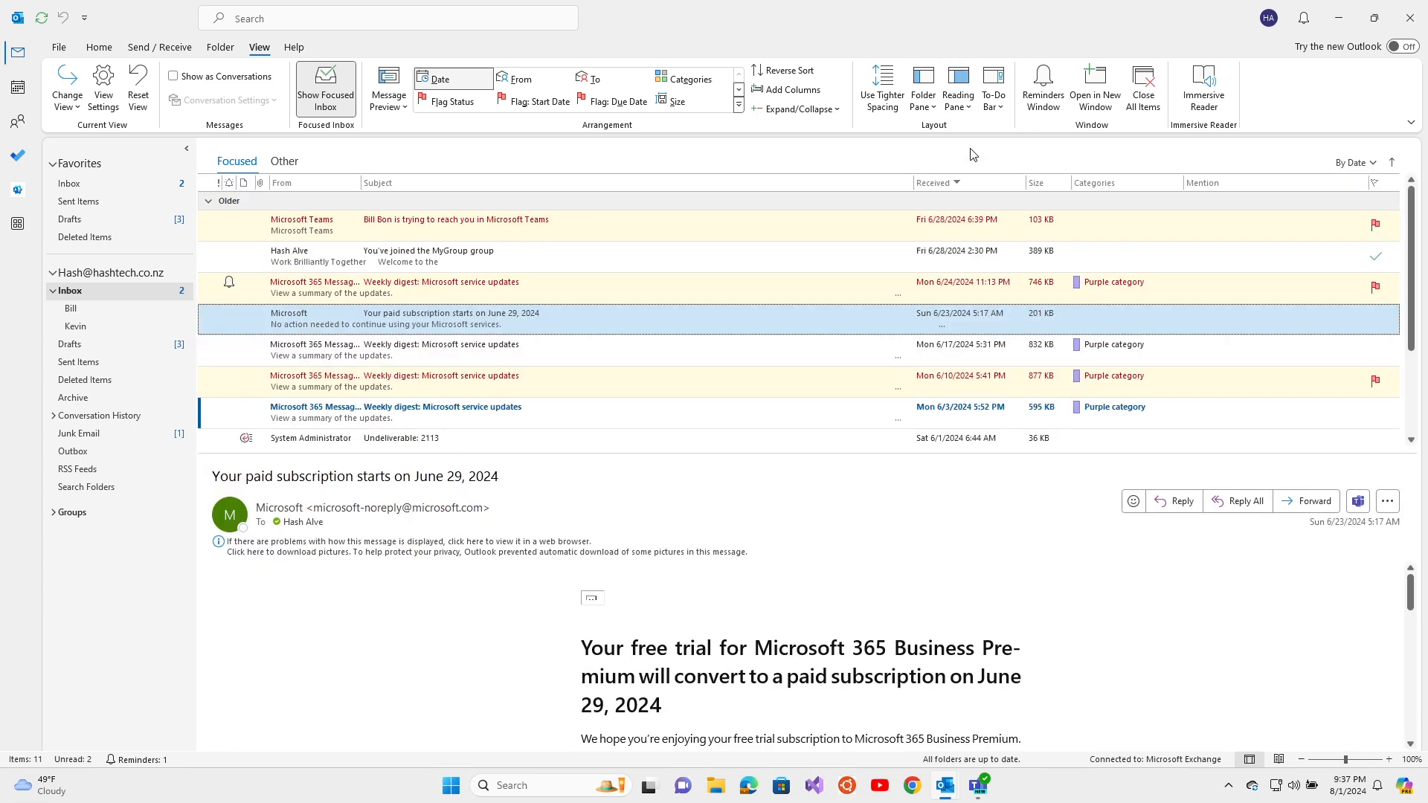
click(965, 102)
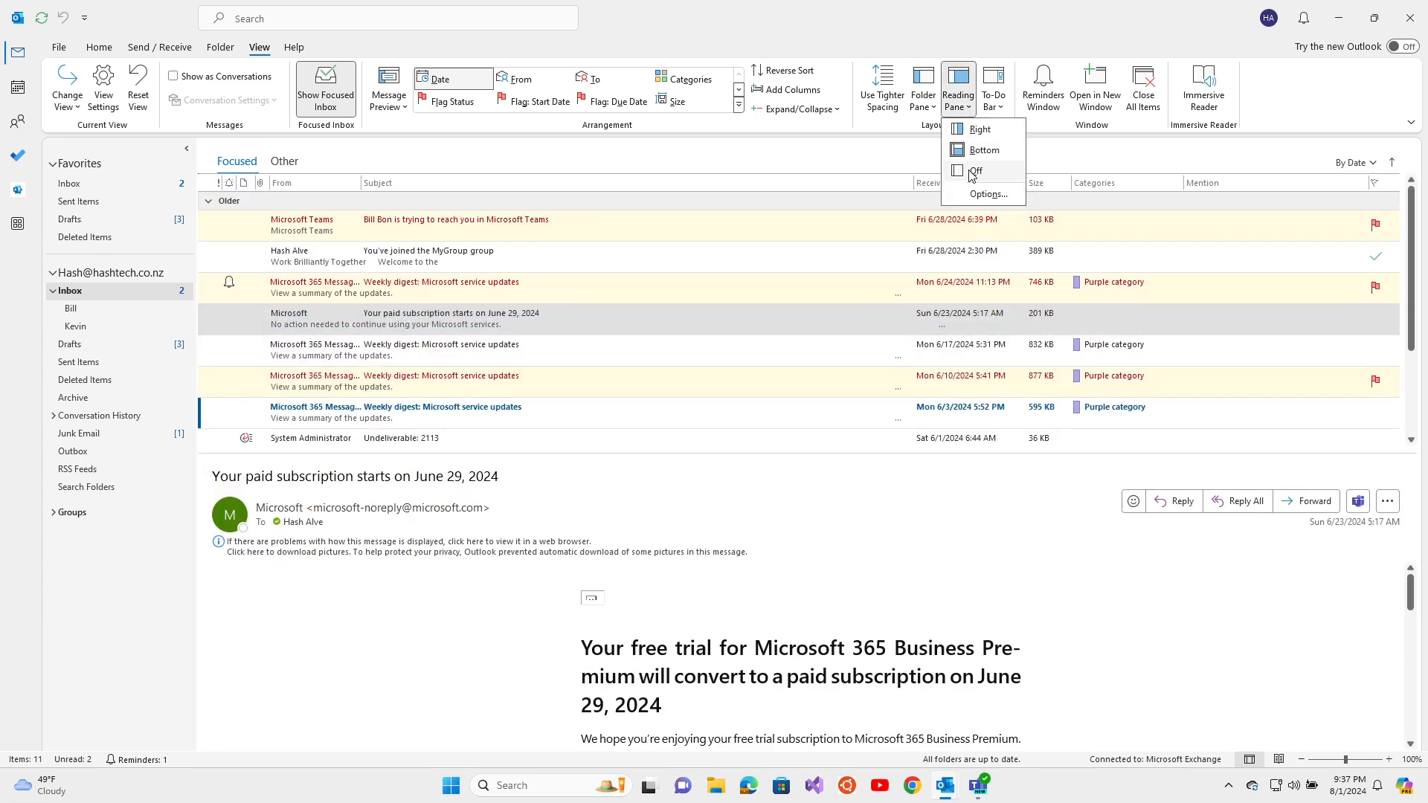
click(974, 170)
click(964, 106)
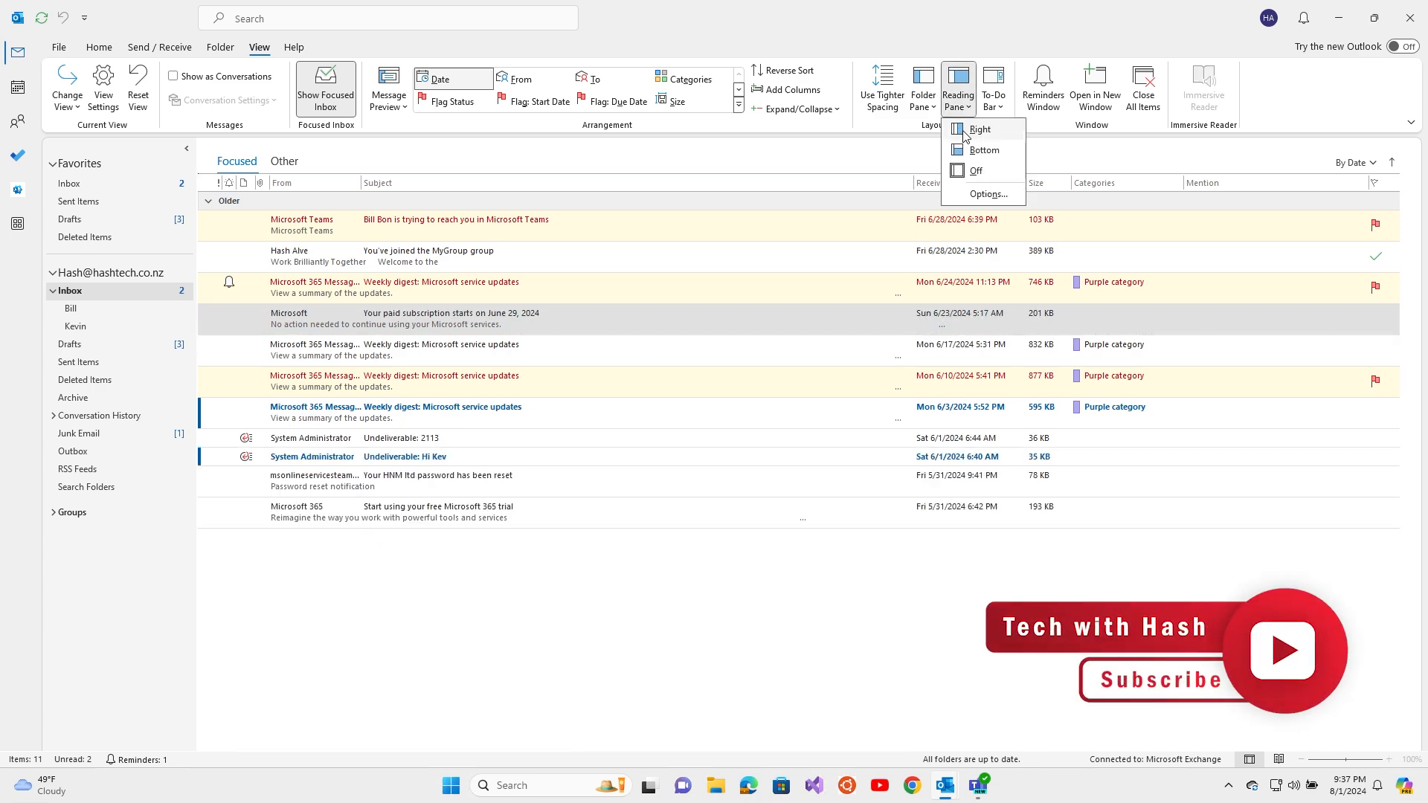
click(967, 131)
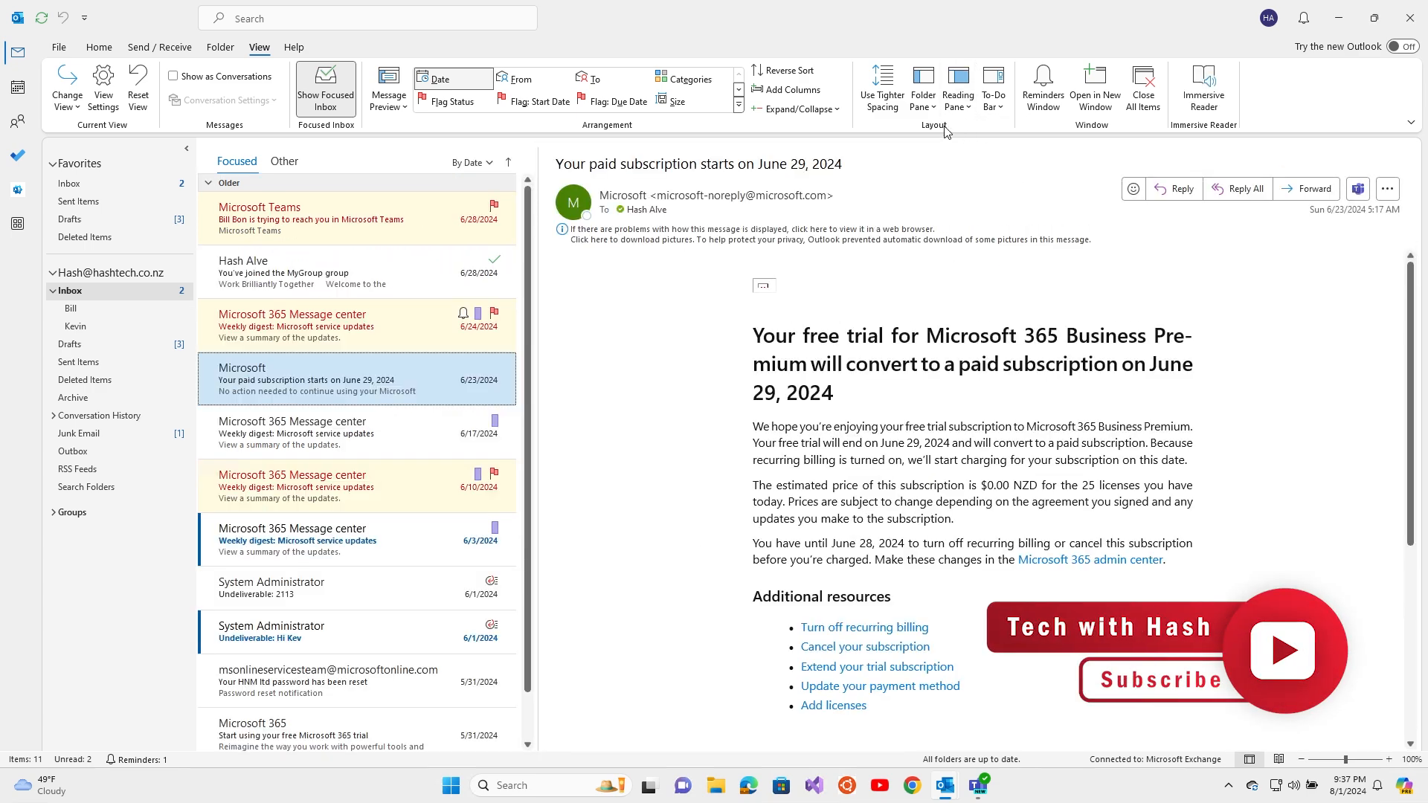
Minimize the folder pane, peek at its flyout list, then set it back to Normal
click(923, 101)
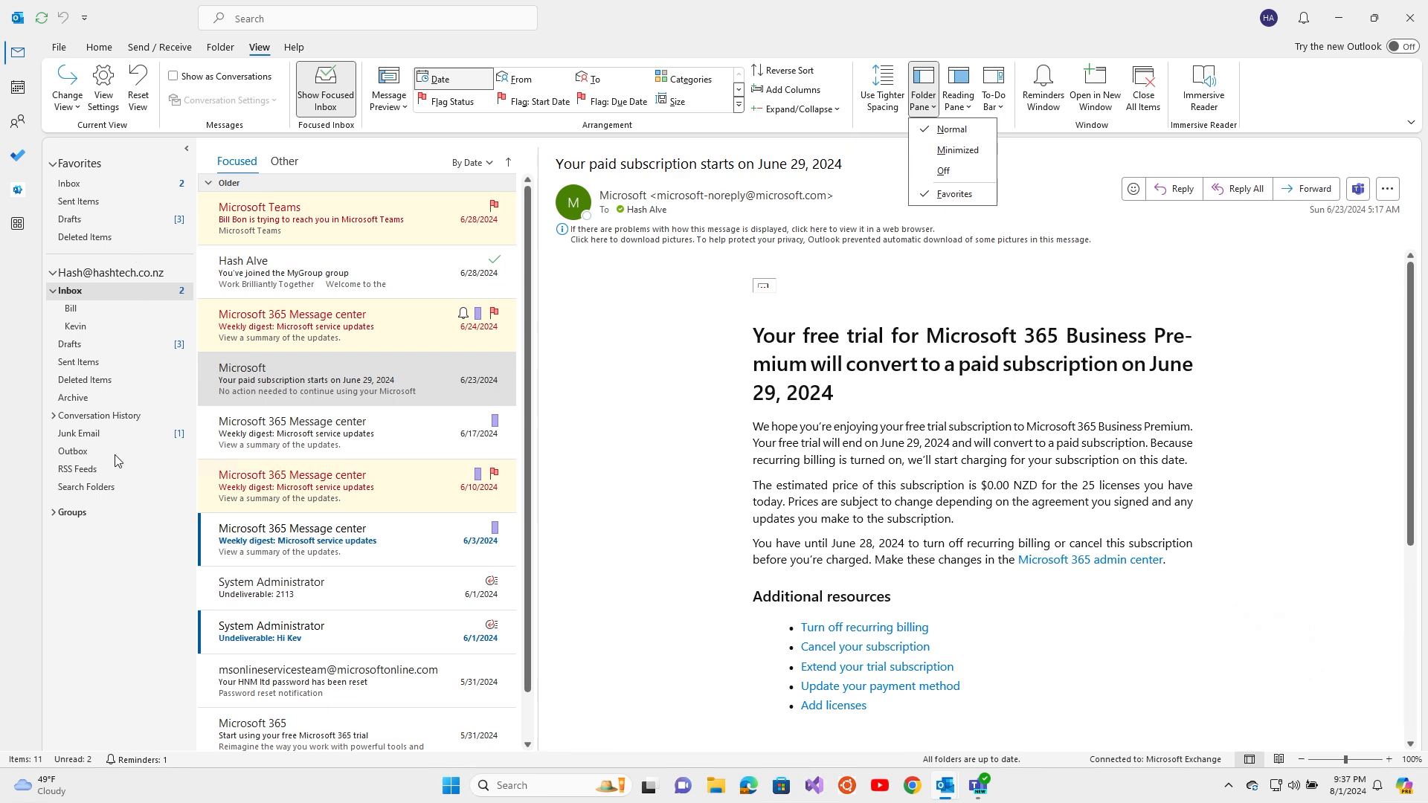
click(945, 152)
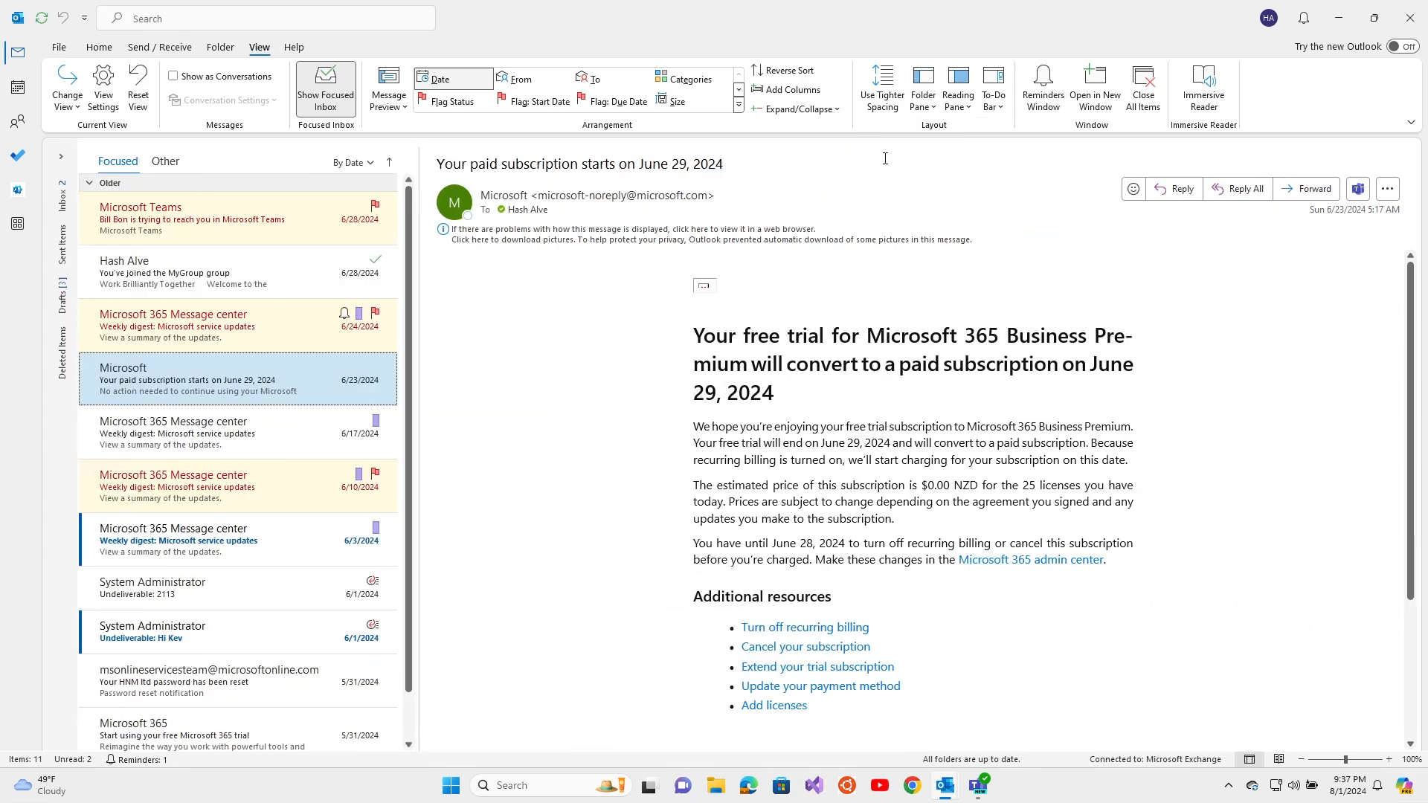
click(65, 156)
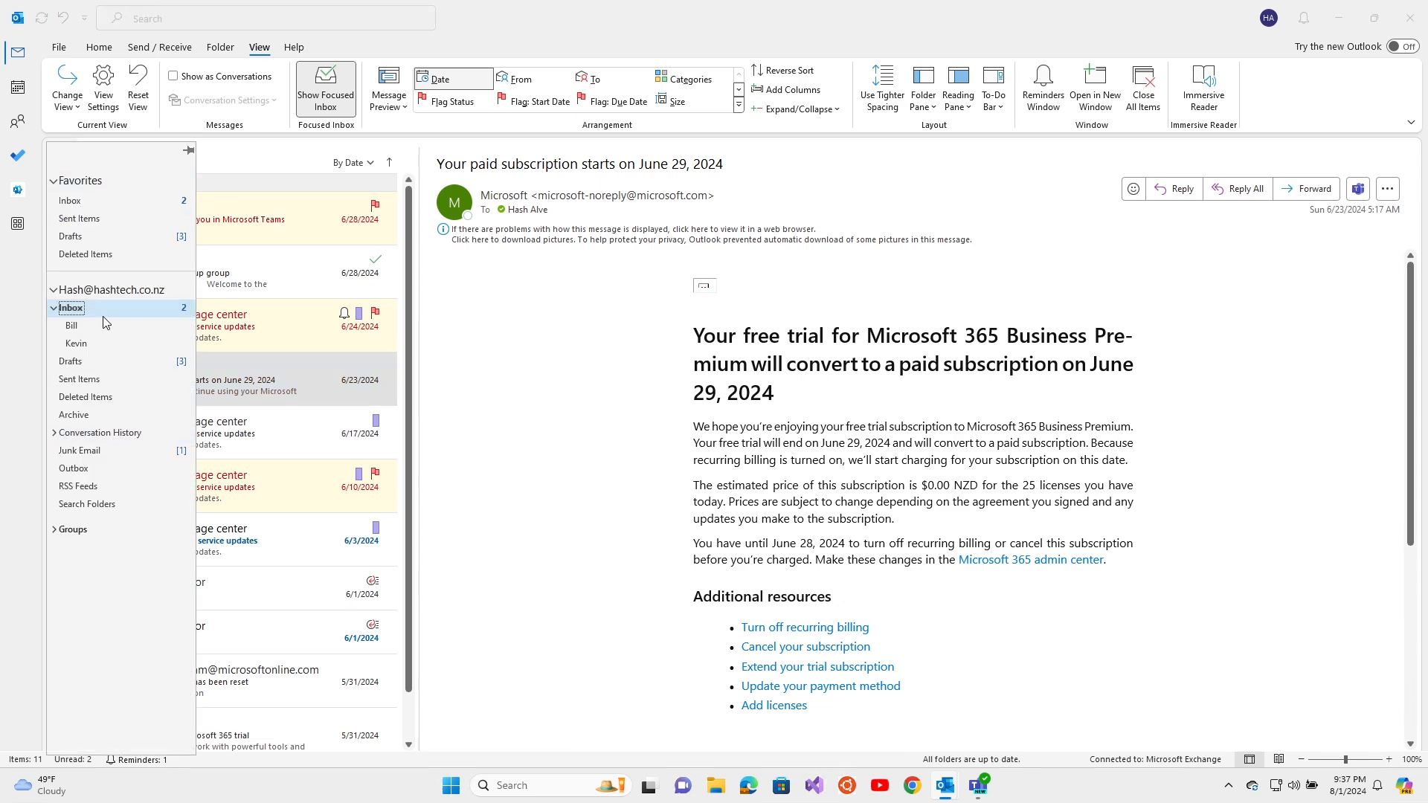
click(605, 337)
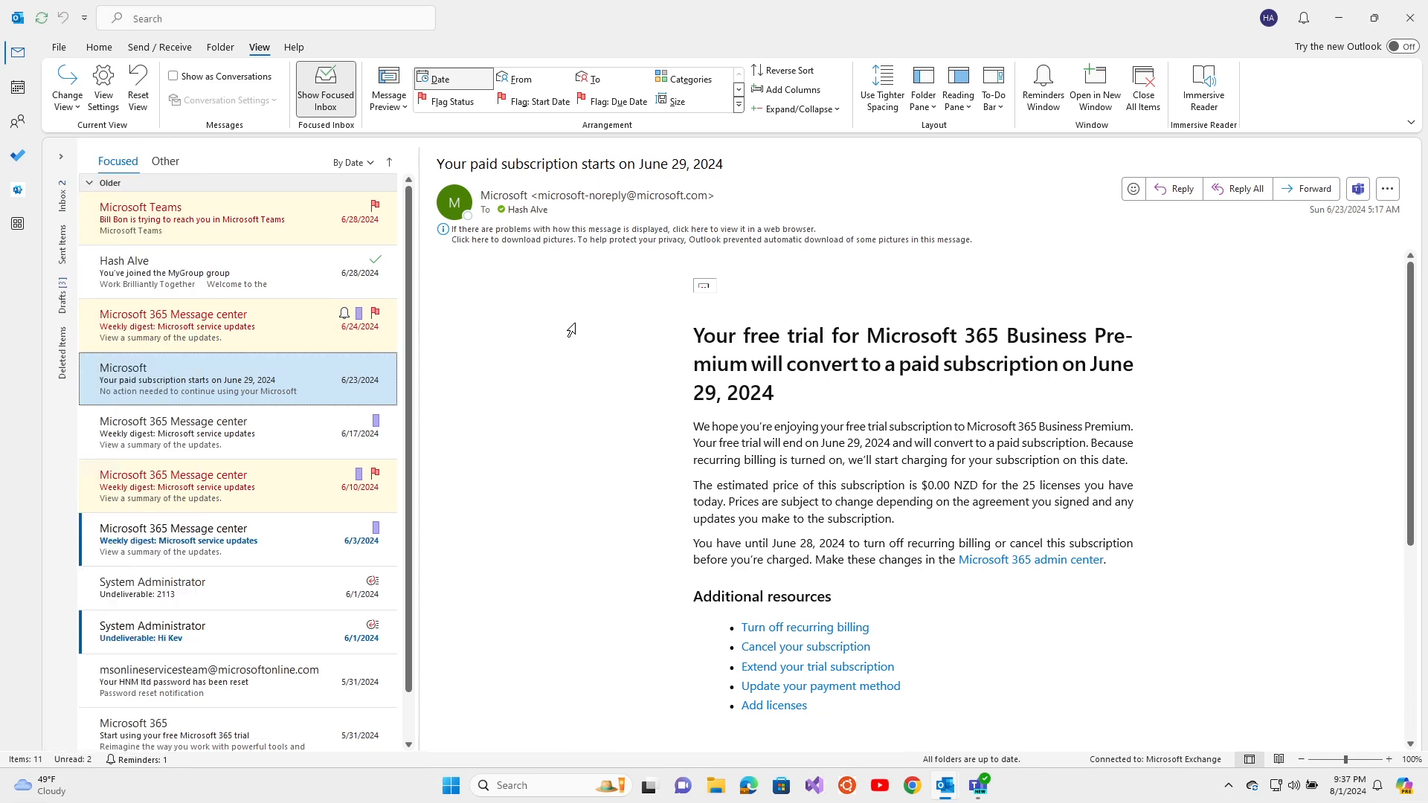
click(926, 102)
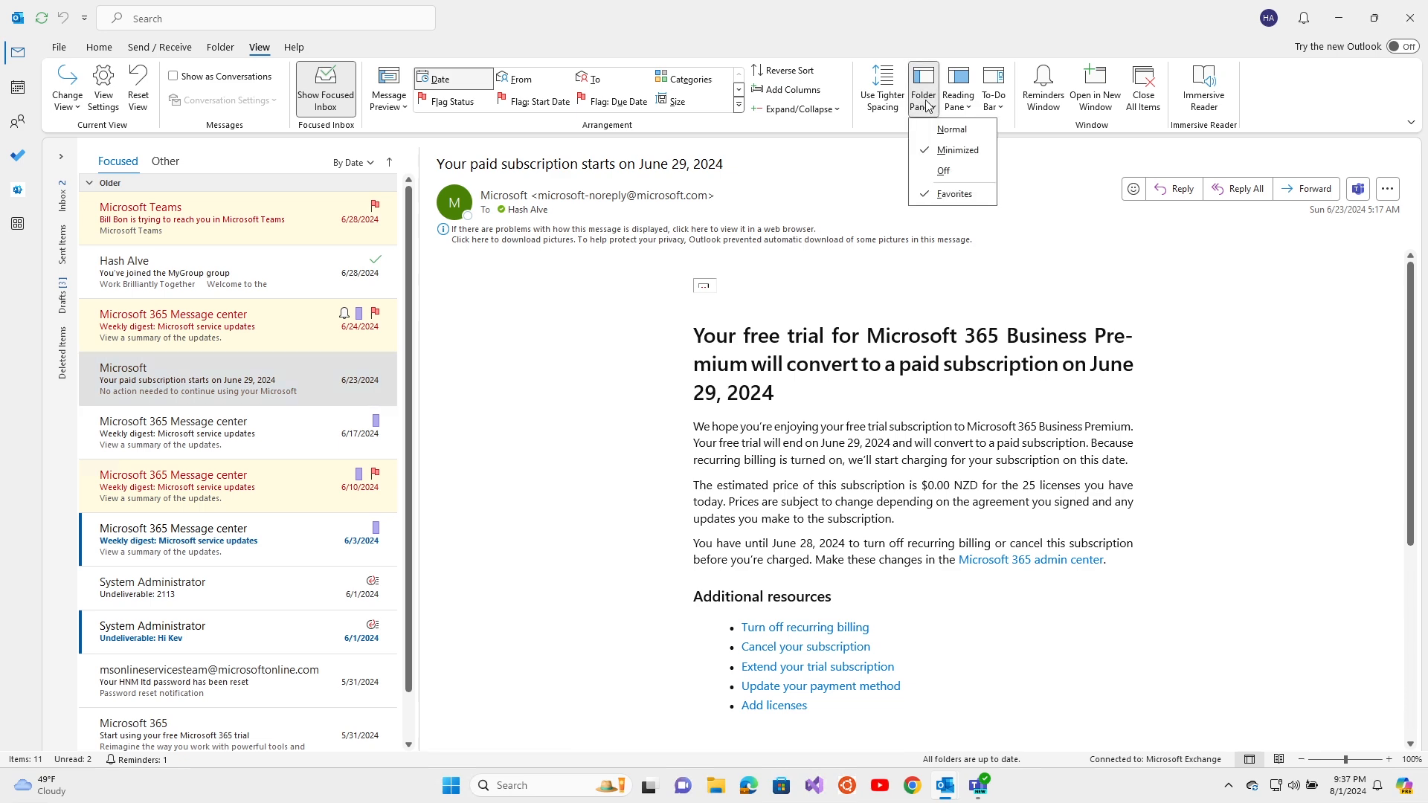
click(940, 130)
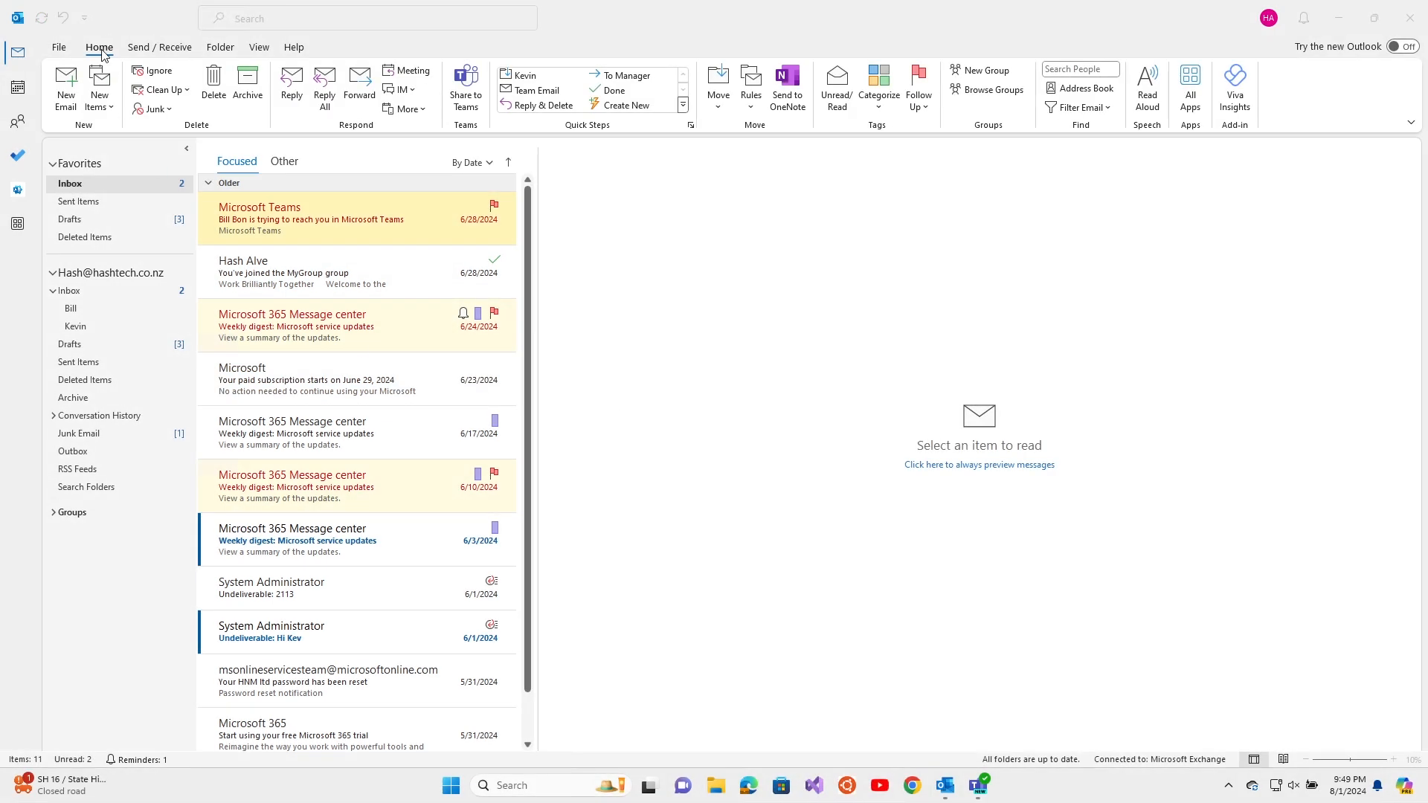
Start a new email addressed to a suggested saved contact and an outlook.com address
click(65, 95)
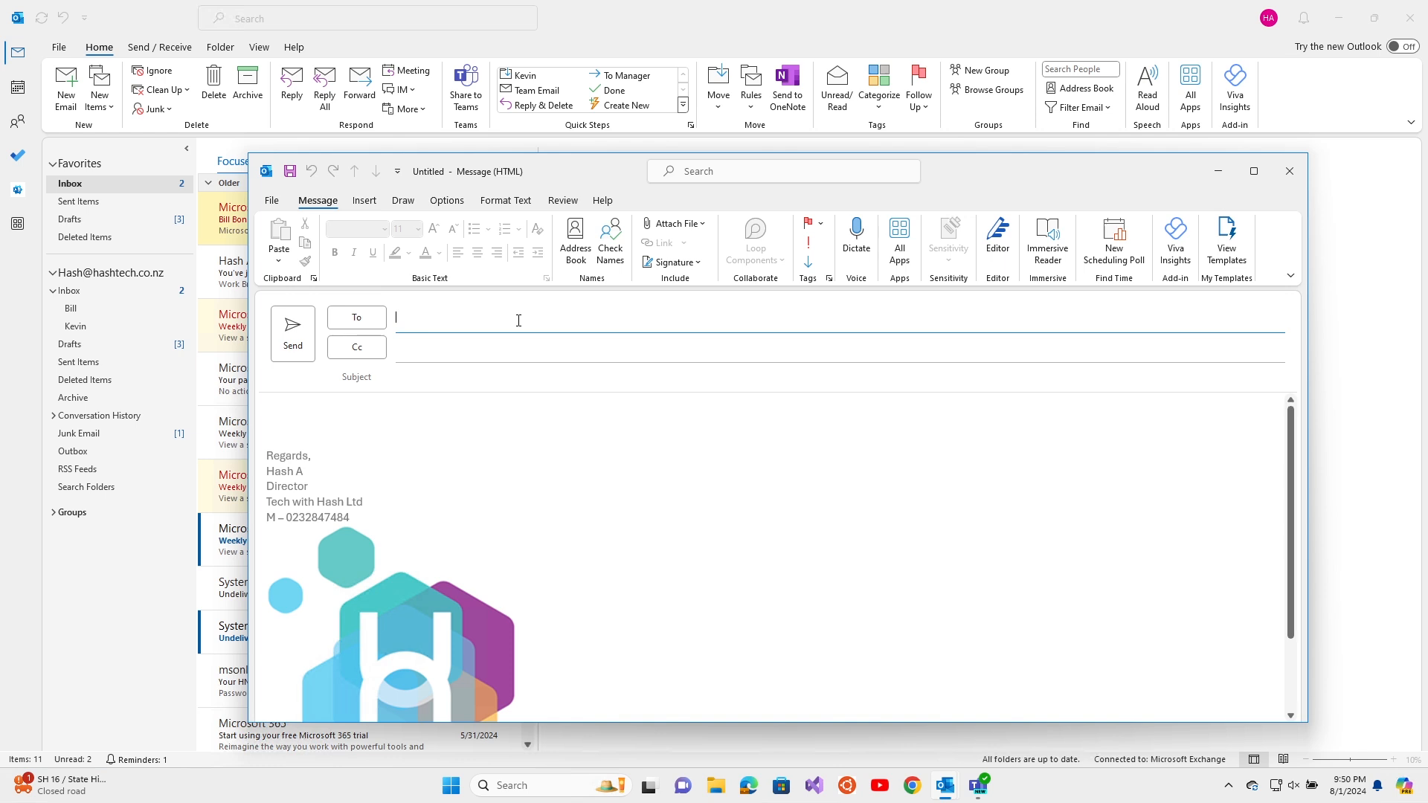
text(kev)
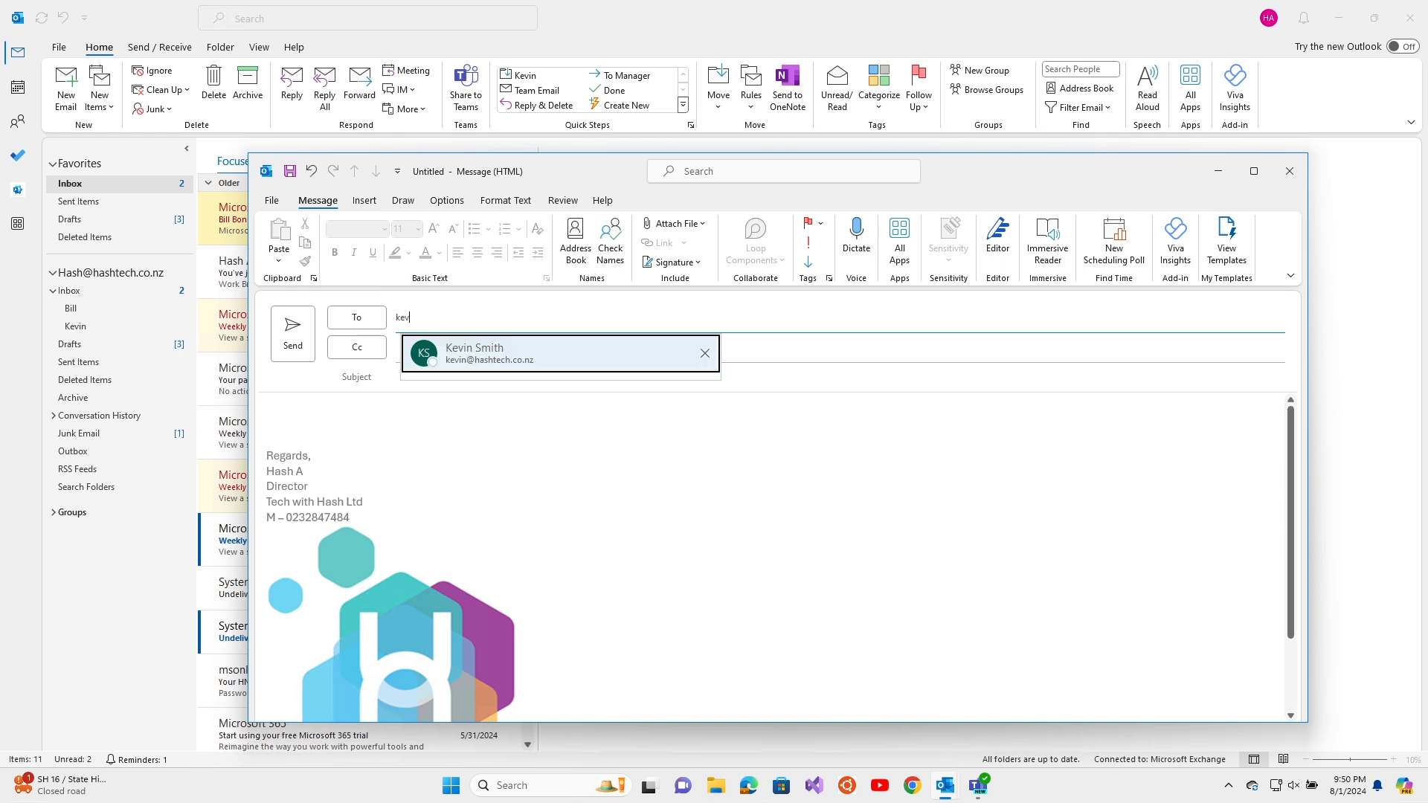
click(471, 346)
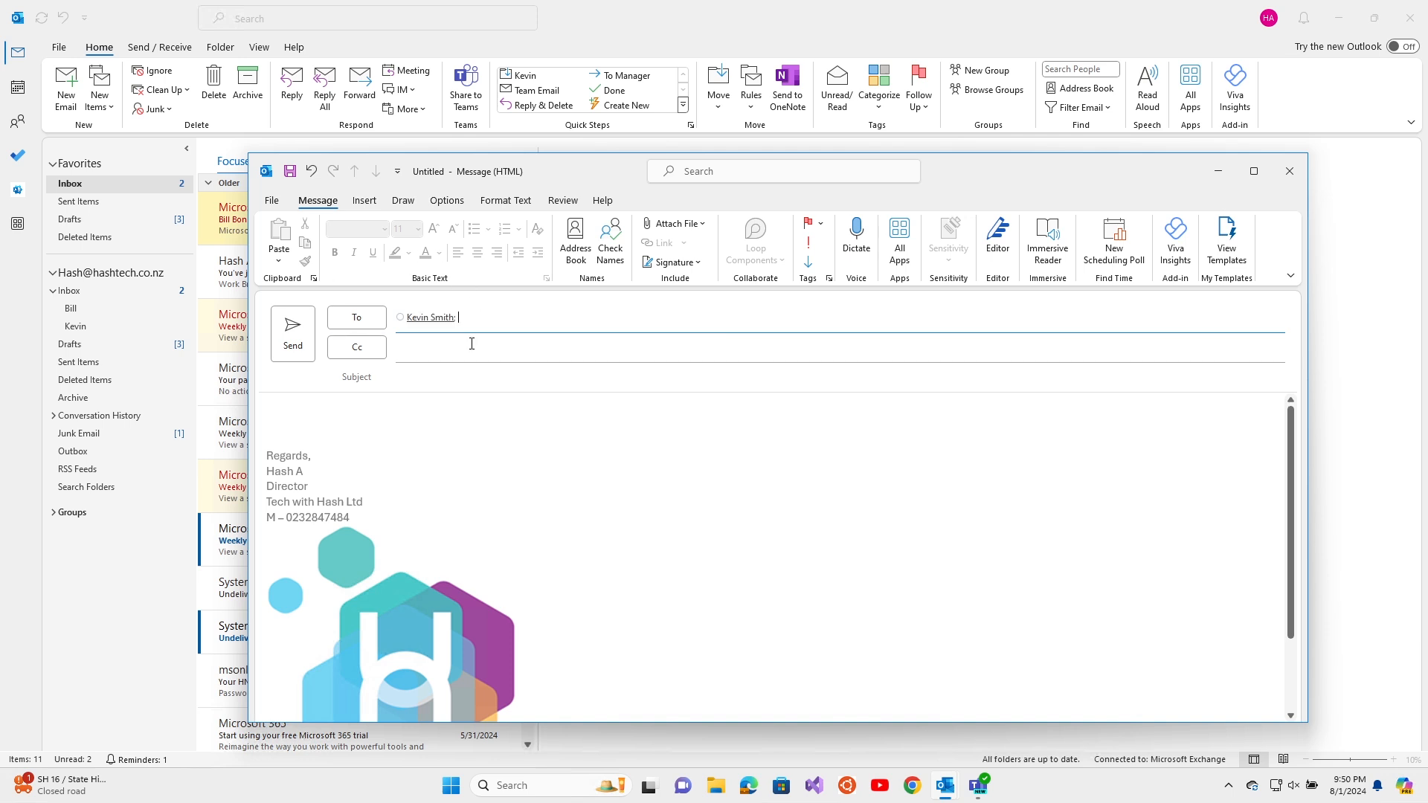
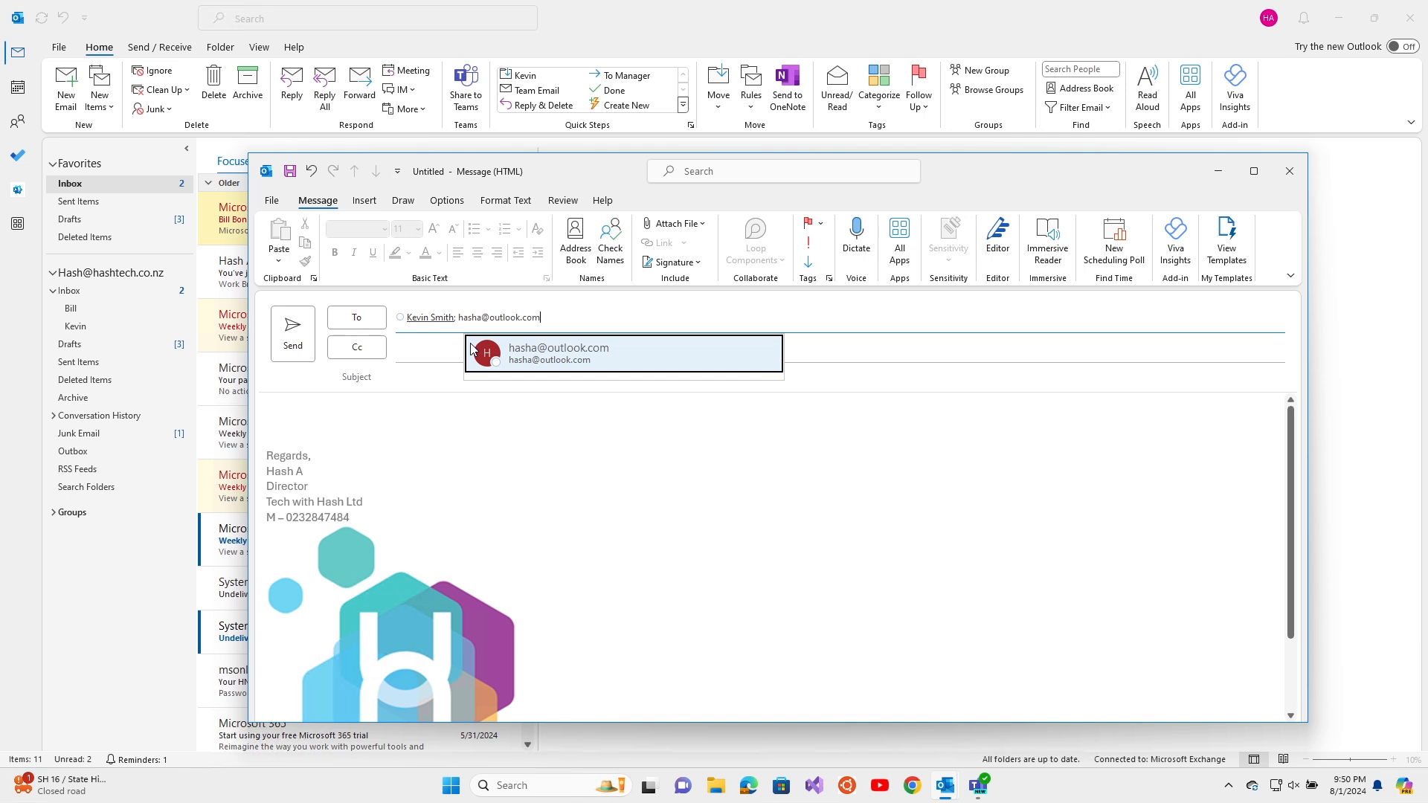
click(472, 349)
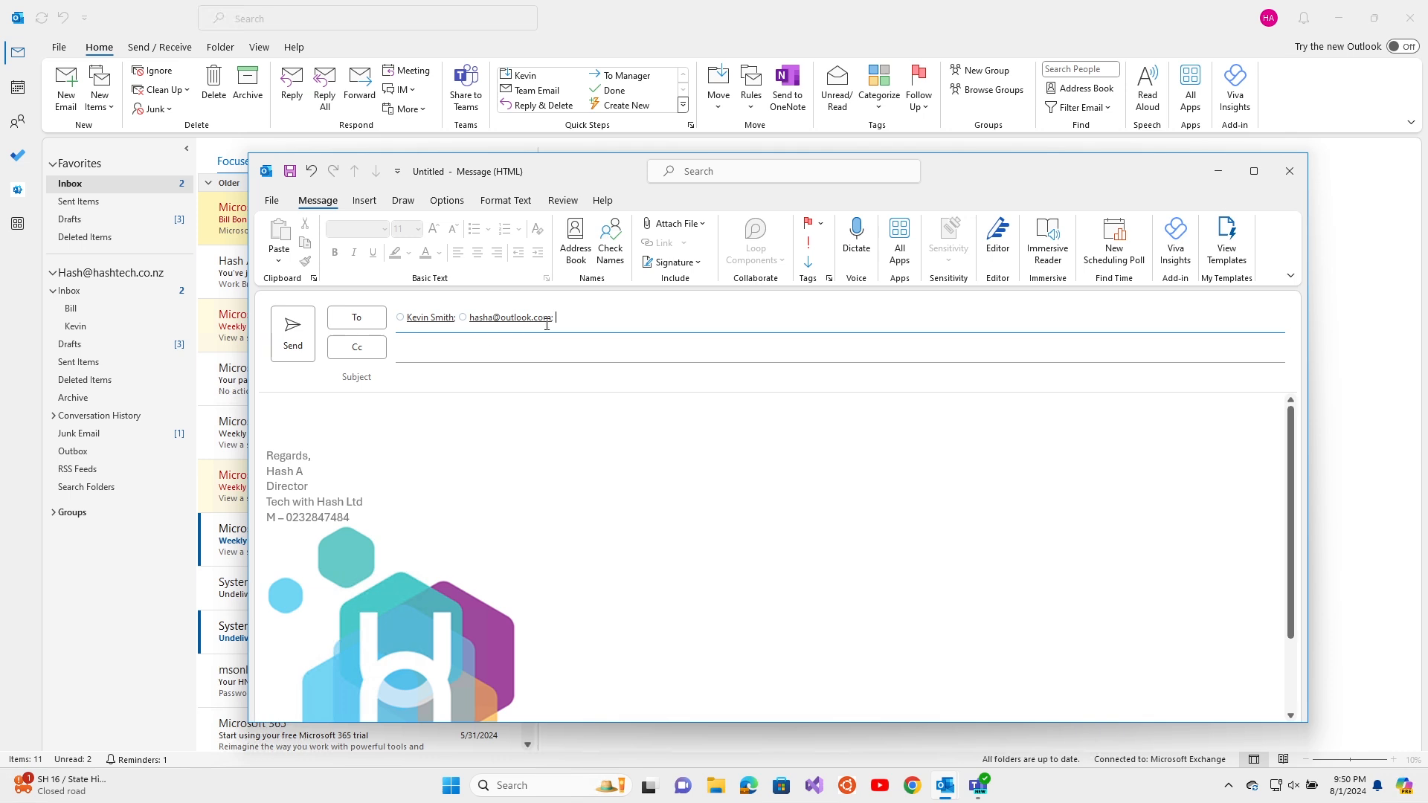
From the Global Address List, add one contact as Cc and another as Bcc
click(364, 324)
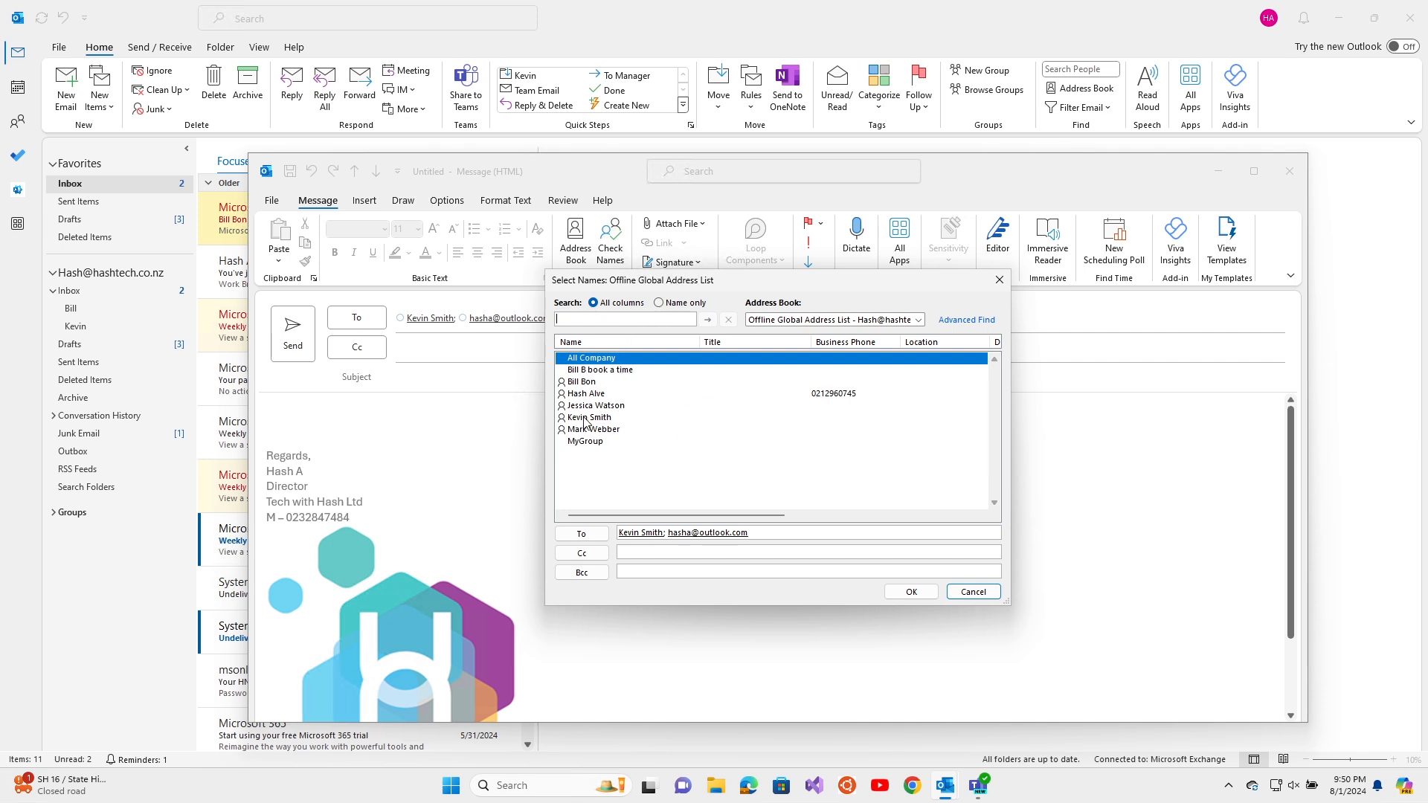
click(774, 319)
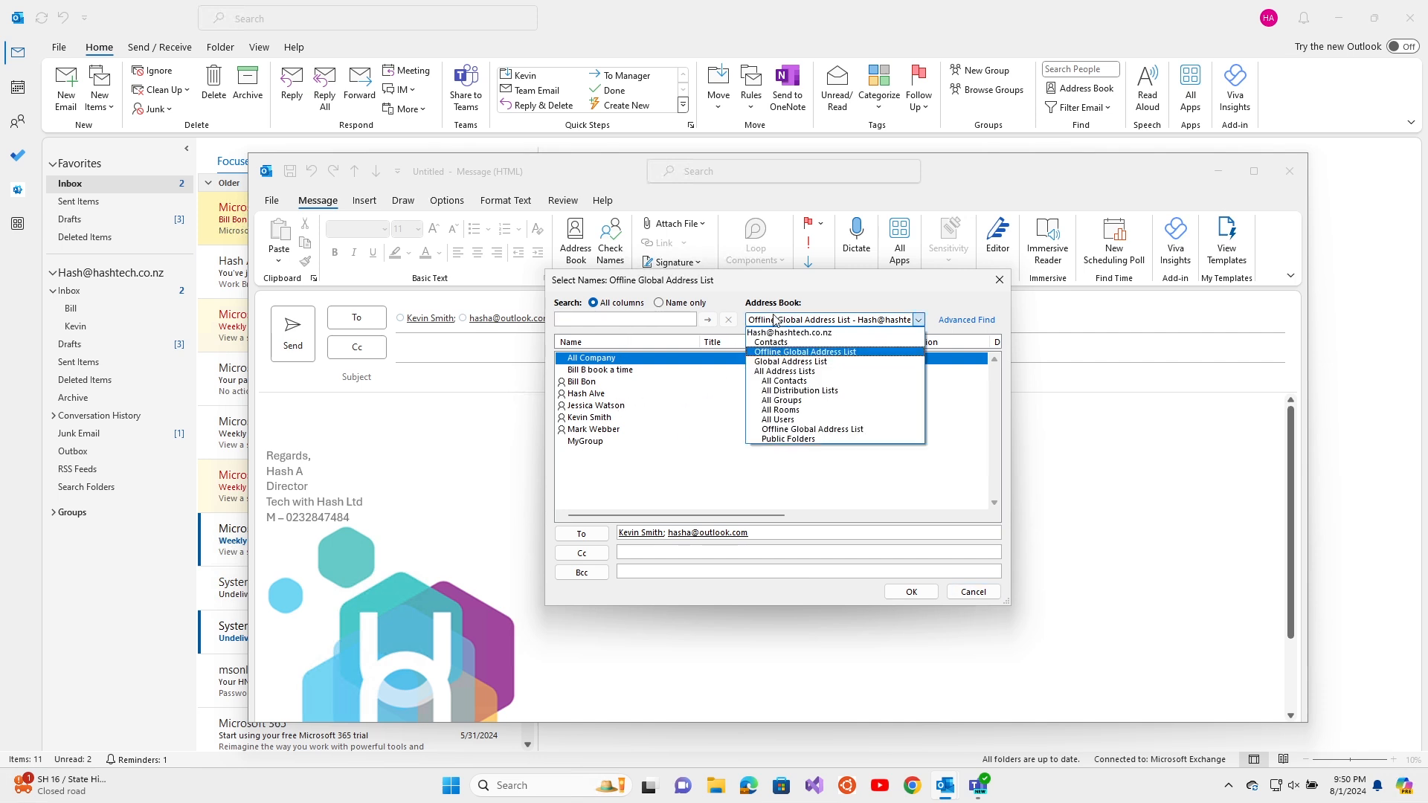
click(777, 361)
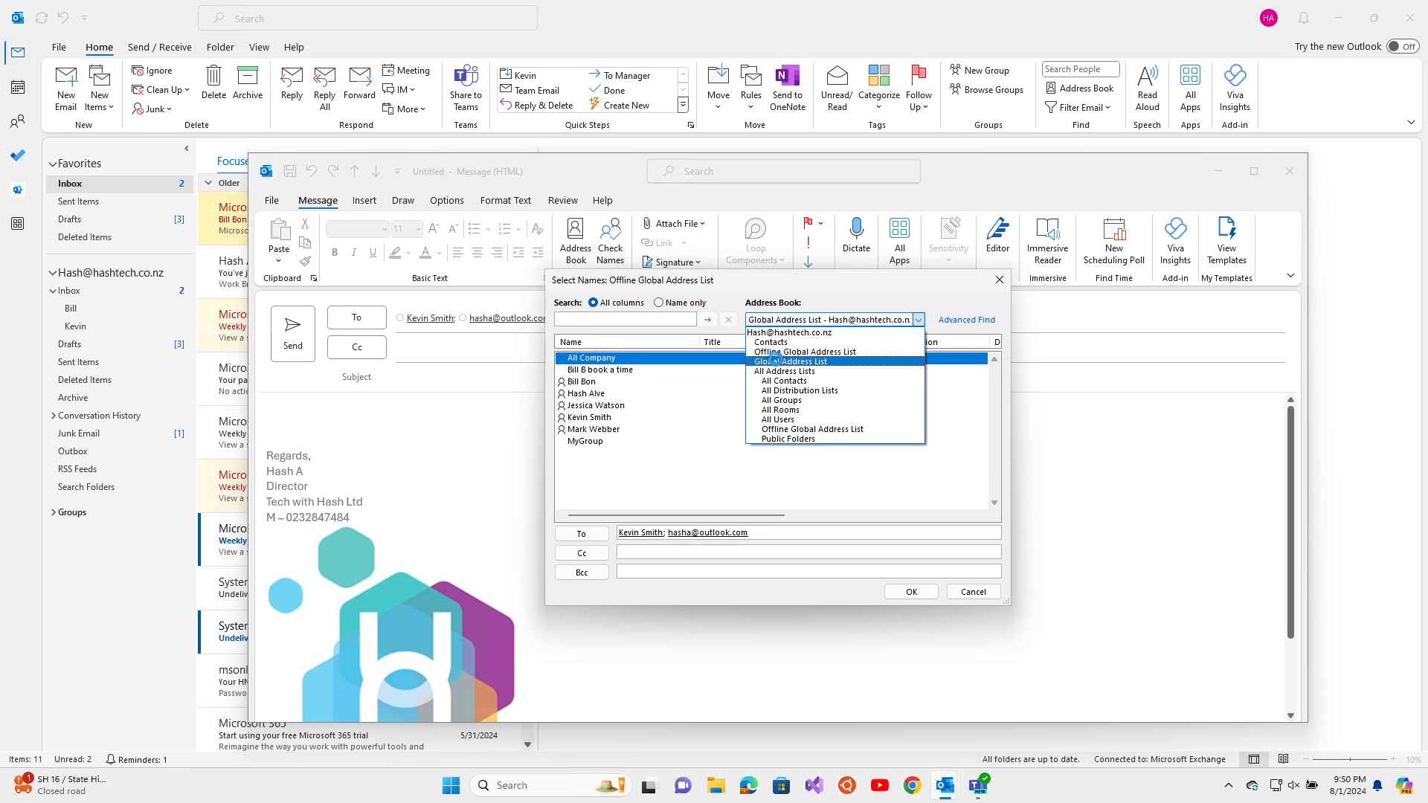
click(774, 361)
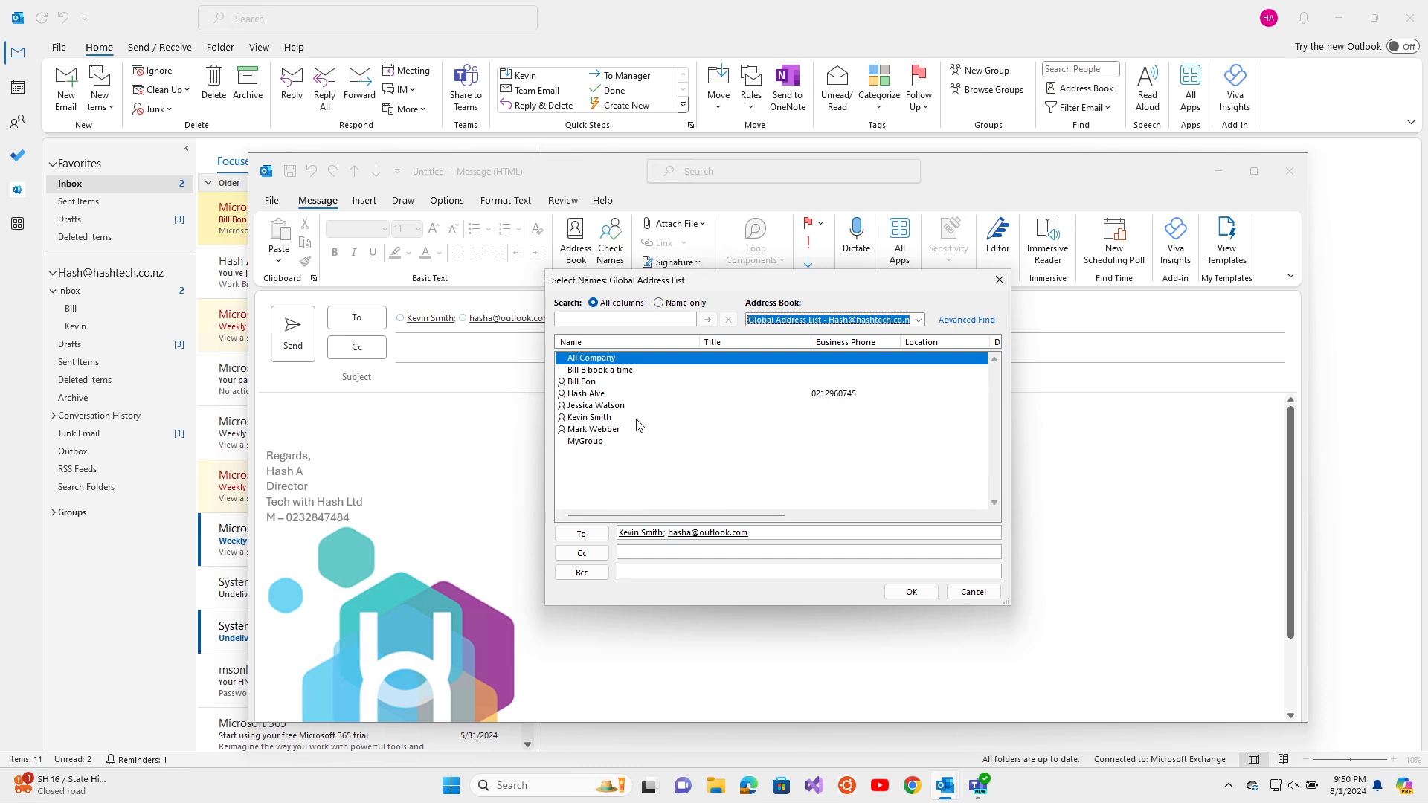
click(609, 408)
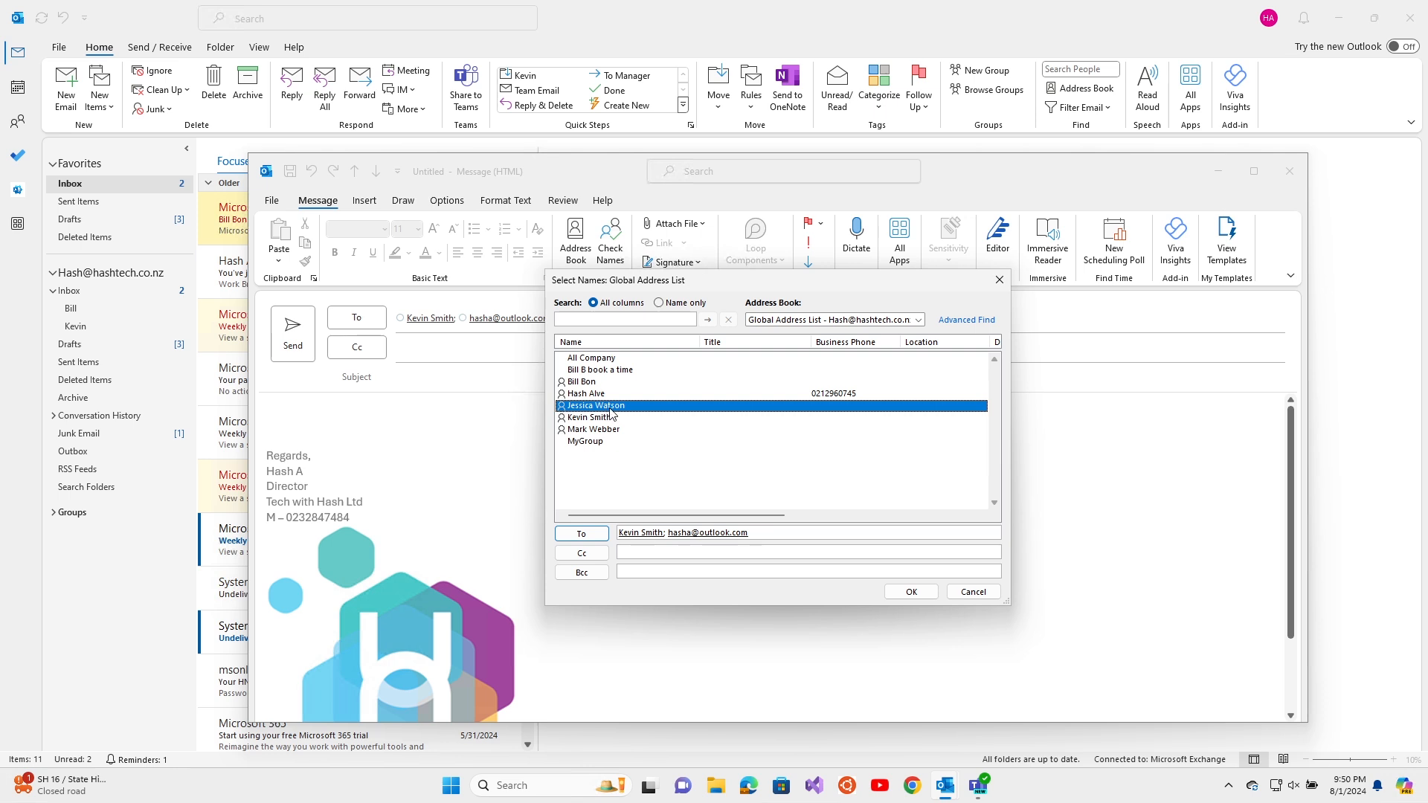
click(603, 554)
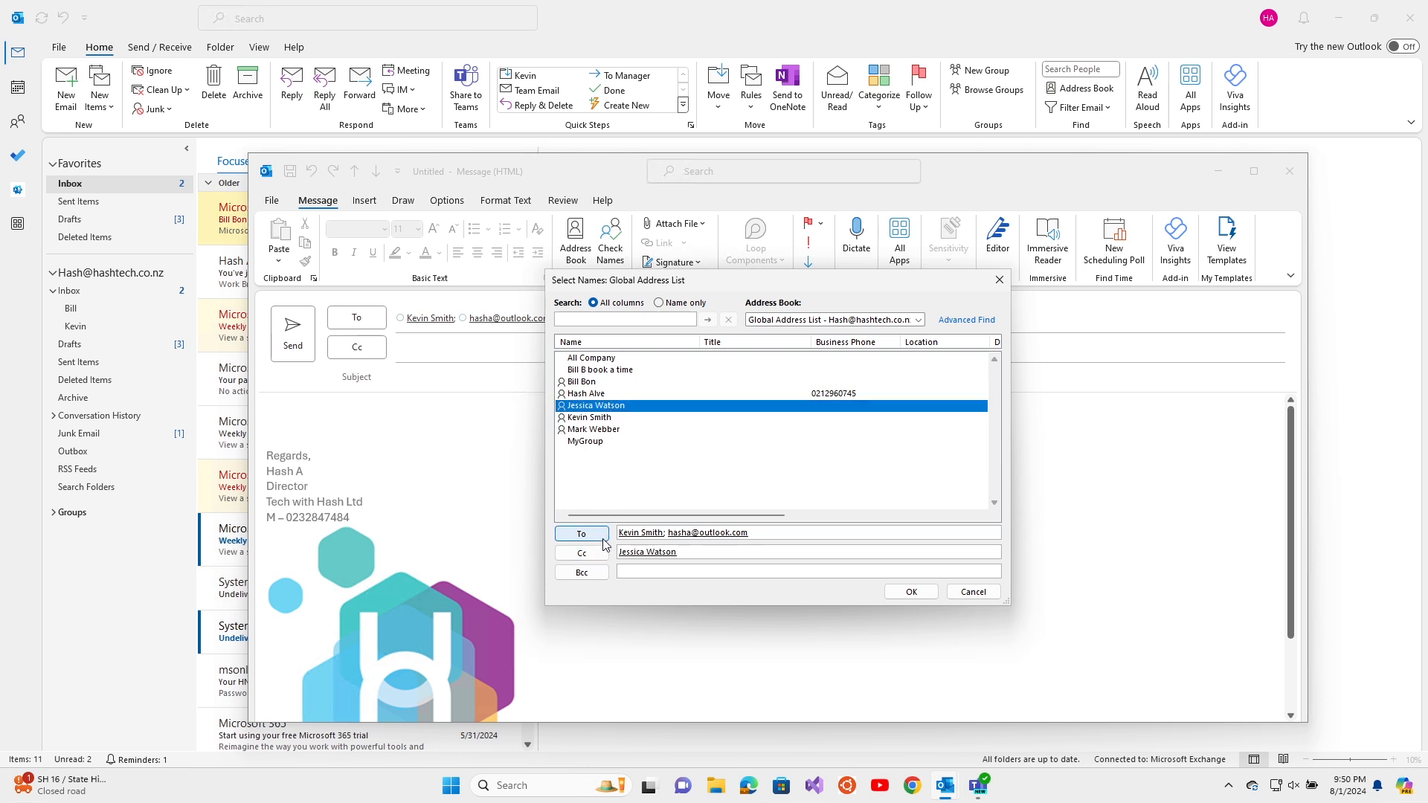
click(598, 430)
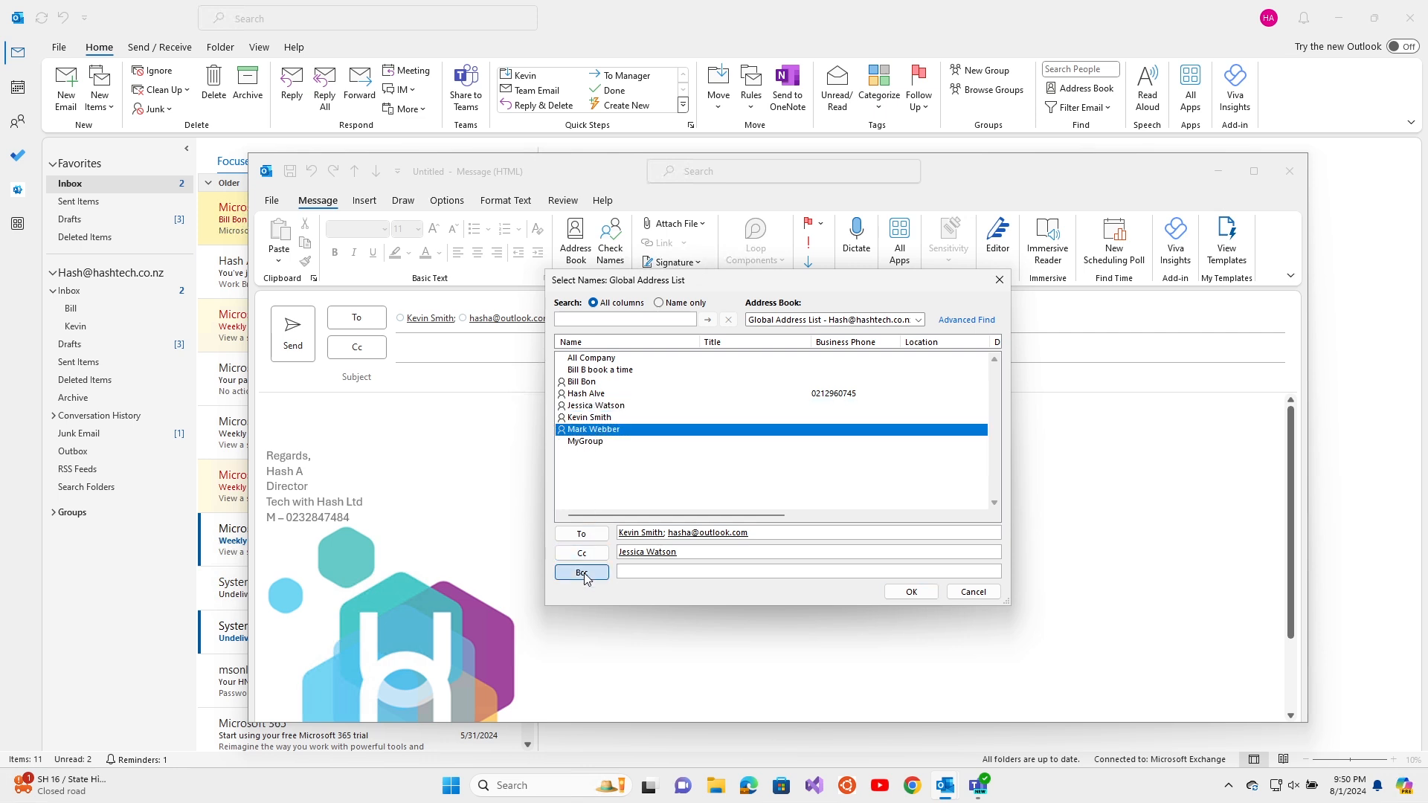
click(586, 574)
click(912, 593)
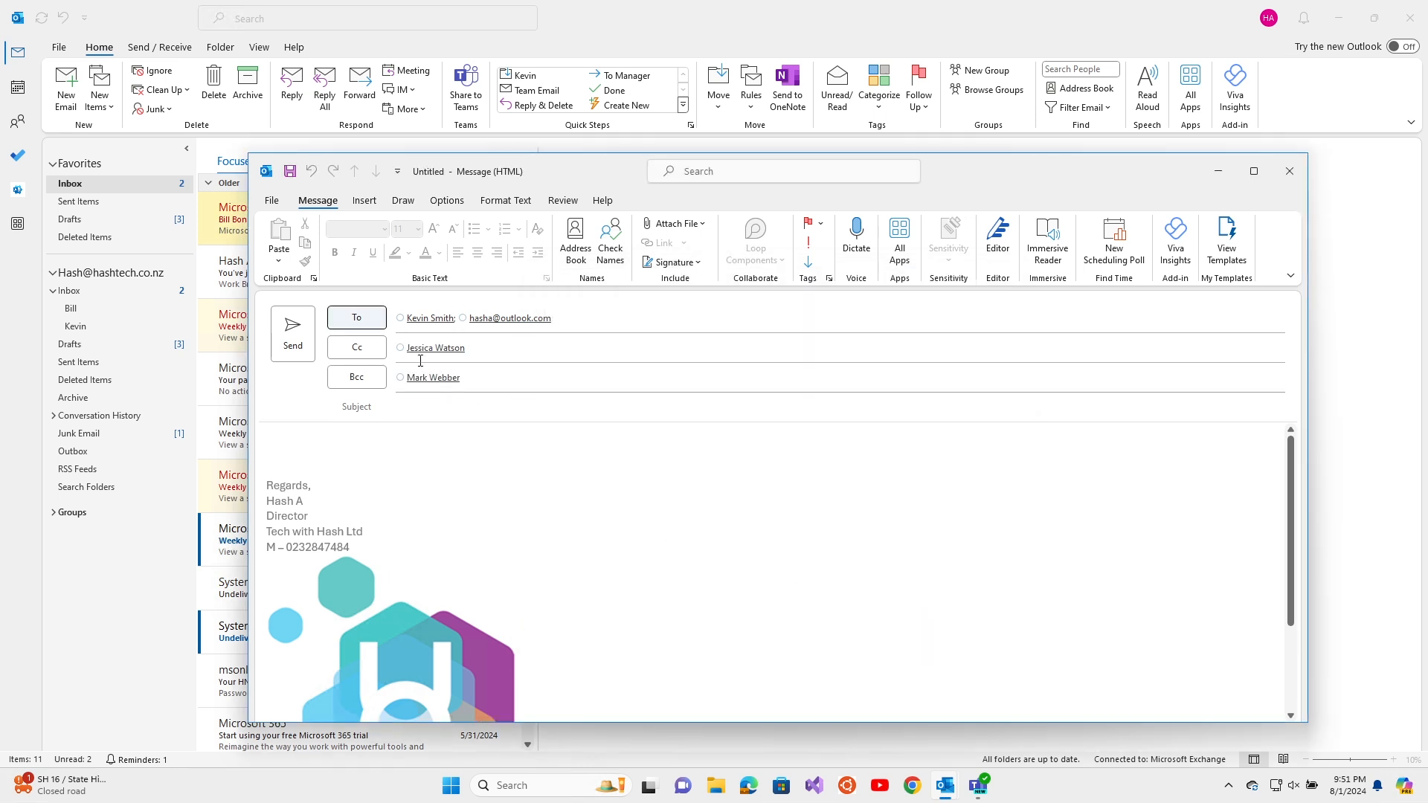
Drag the Cc contact into Bcc and give the message the subject 'Meeting'
click(579, 319)
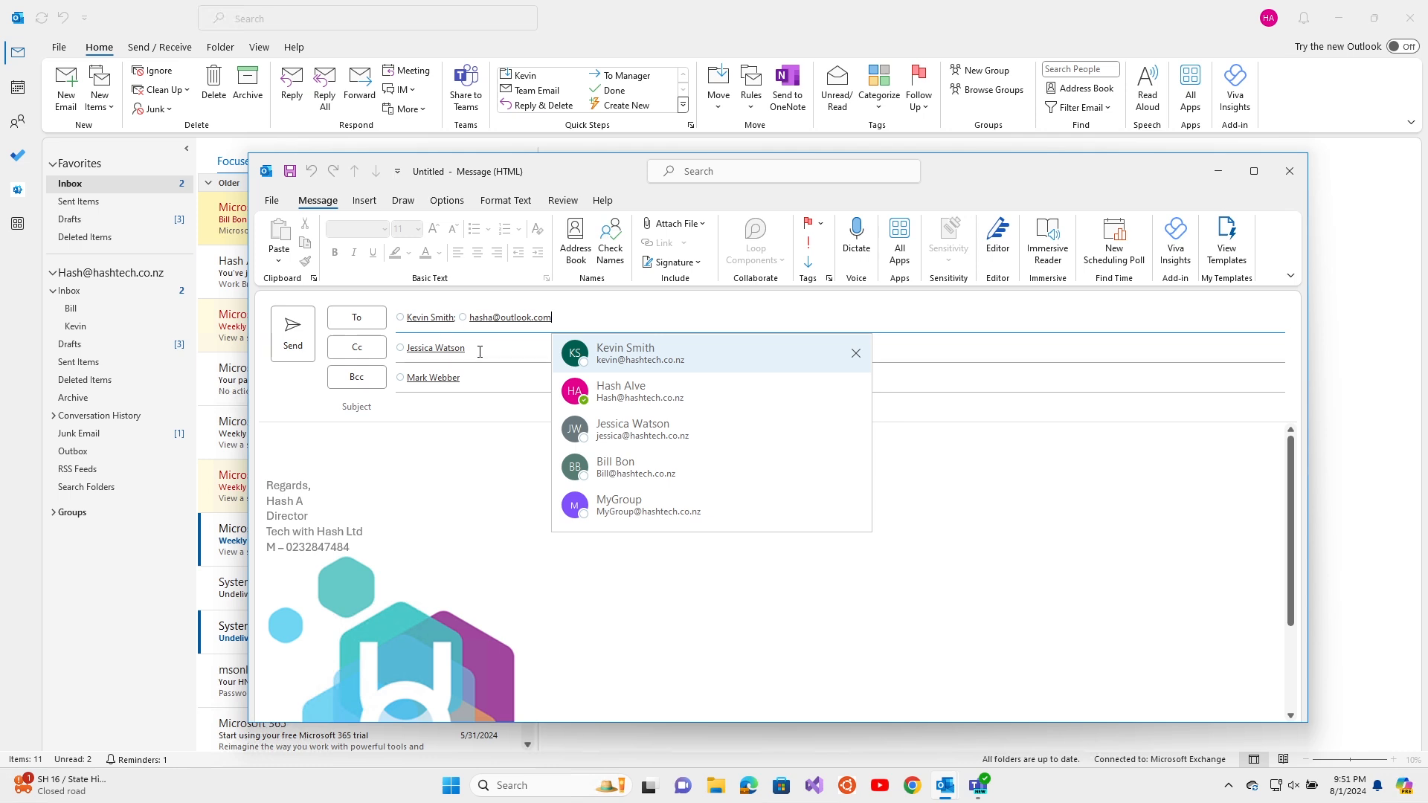
click(436, 347)
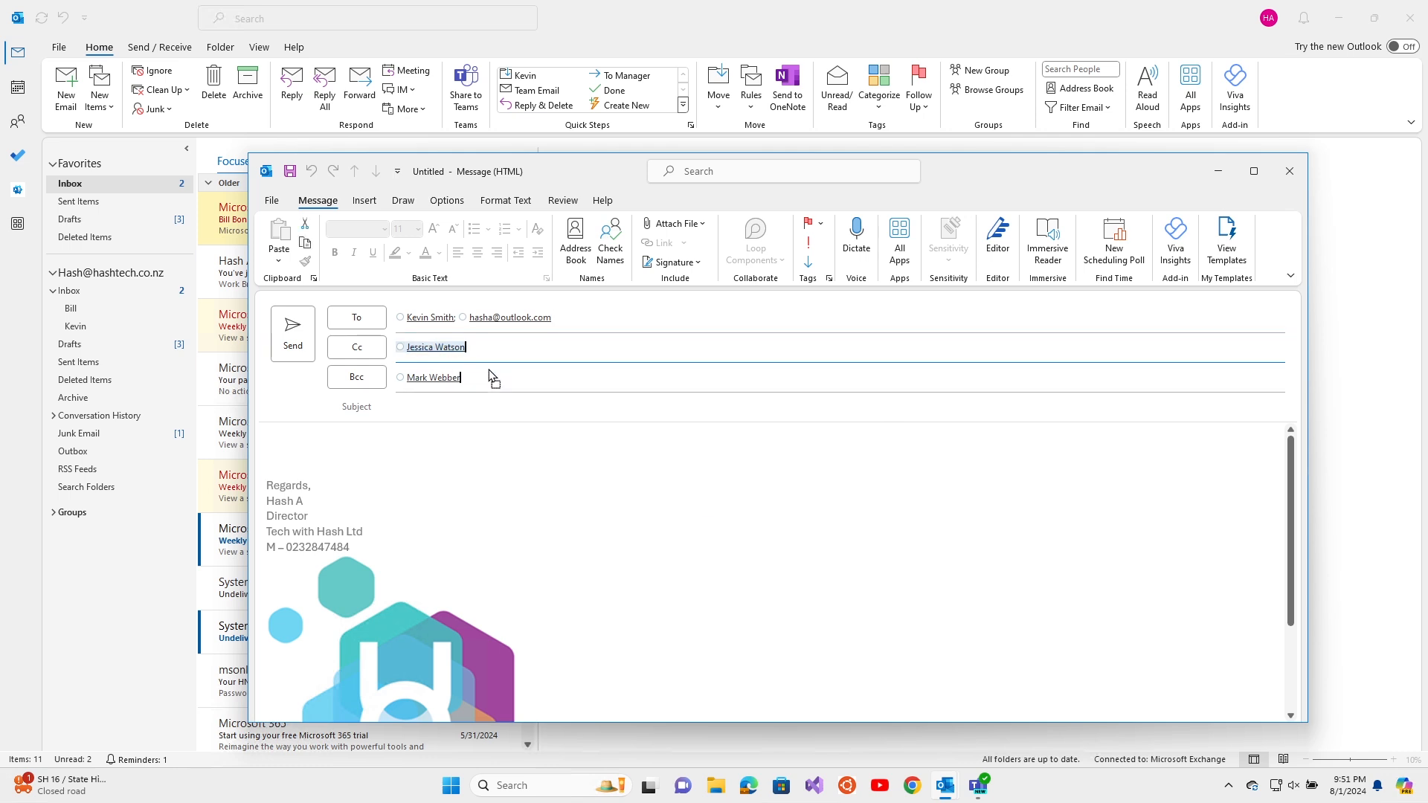
drag(518, 392, 514, 383)
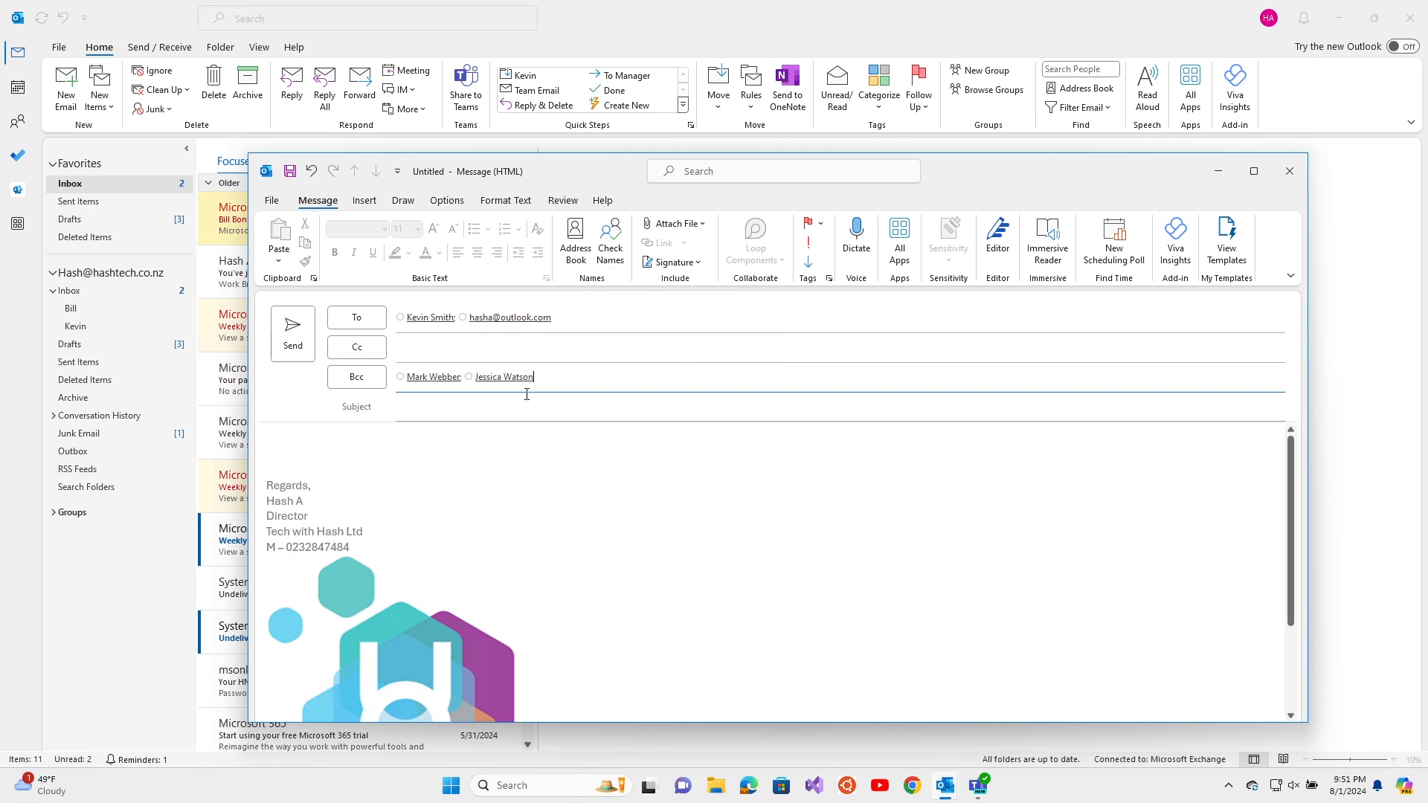
click(430, 406)
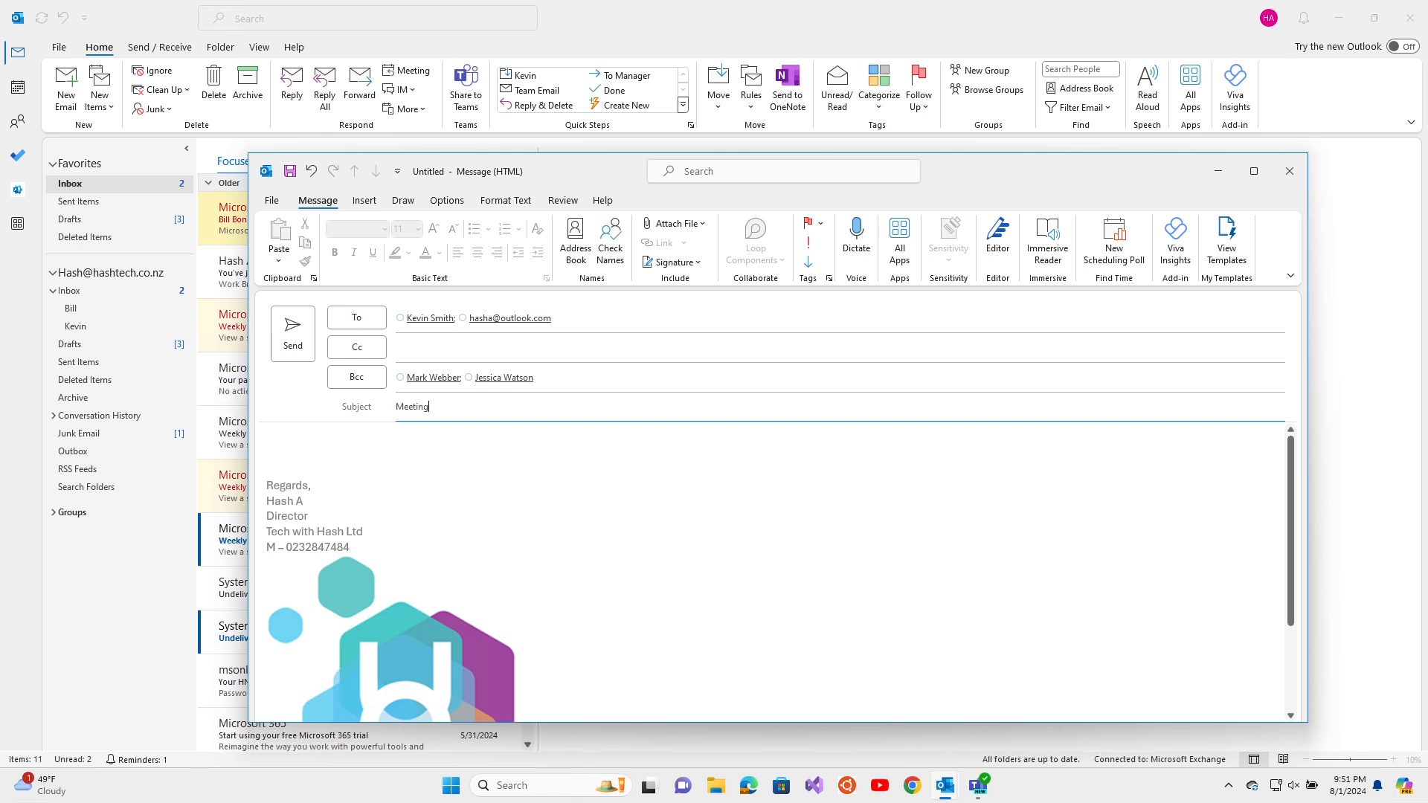
Write 'Hi All' and 'Next meeting is on Monday' in the body, then select the meeting line
click(413, 447)
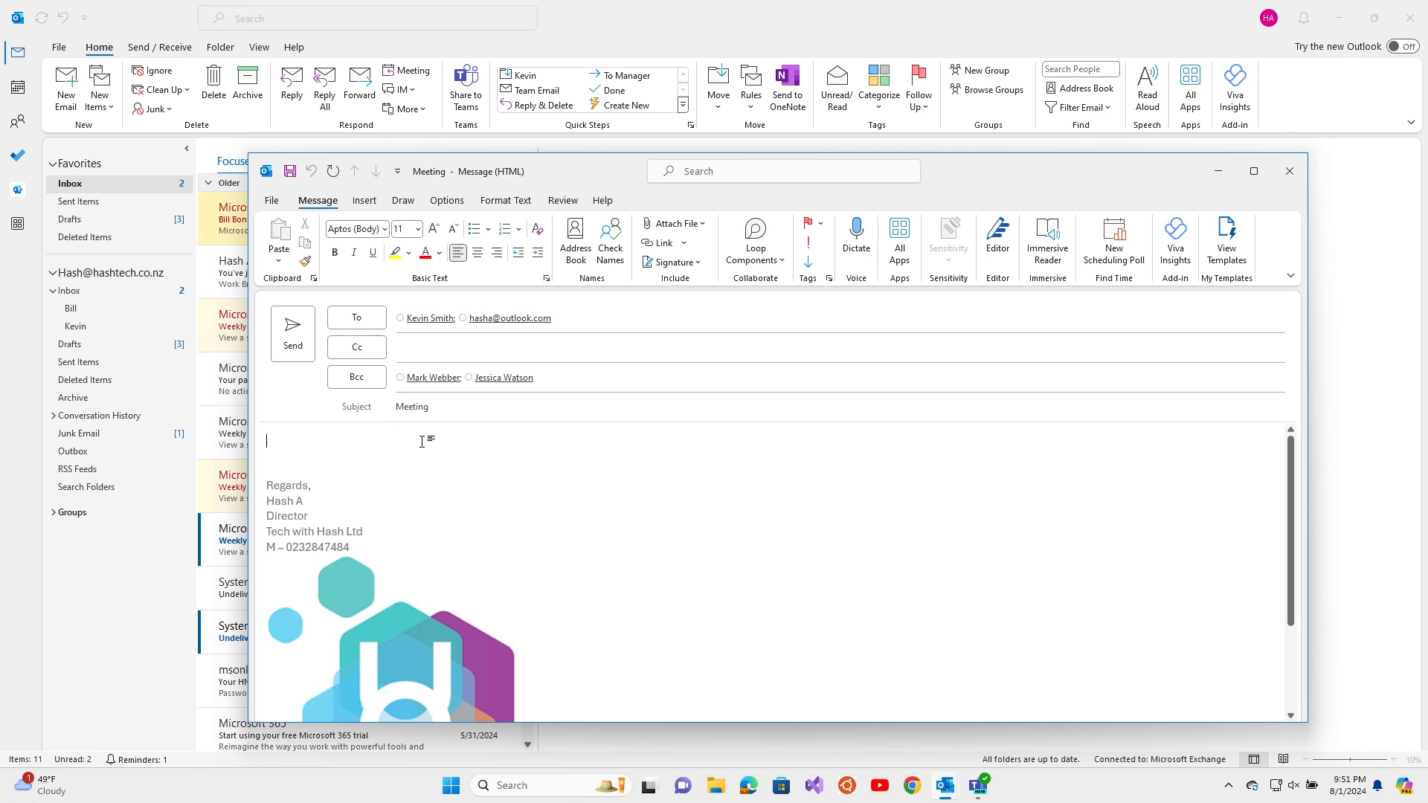
text(Hi All)
key(Return)
key(Return)
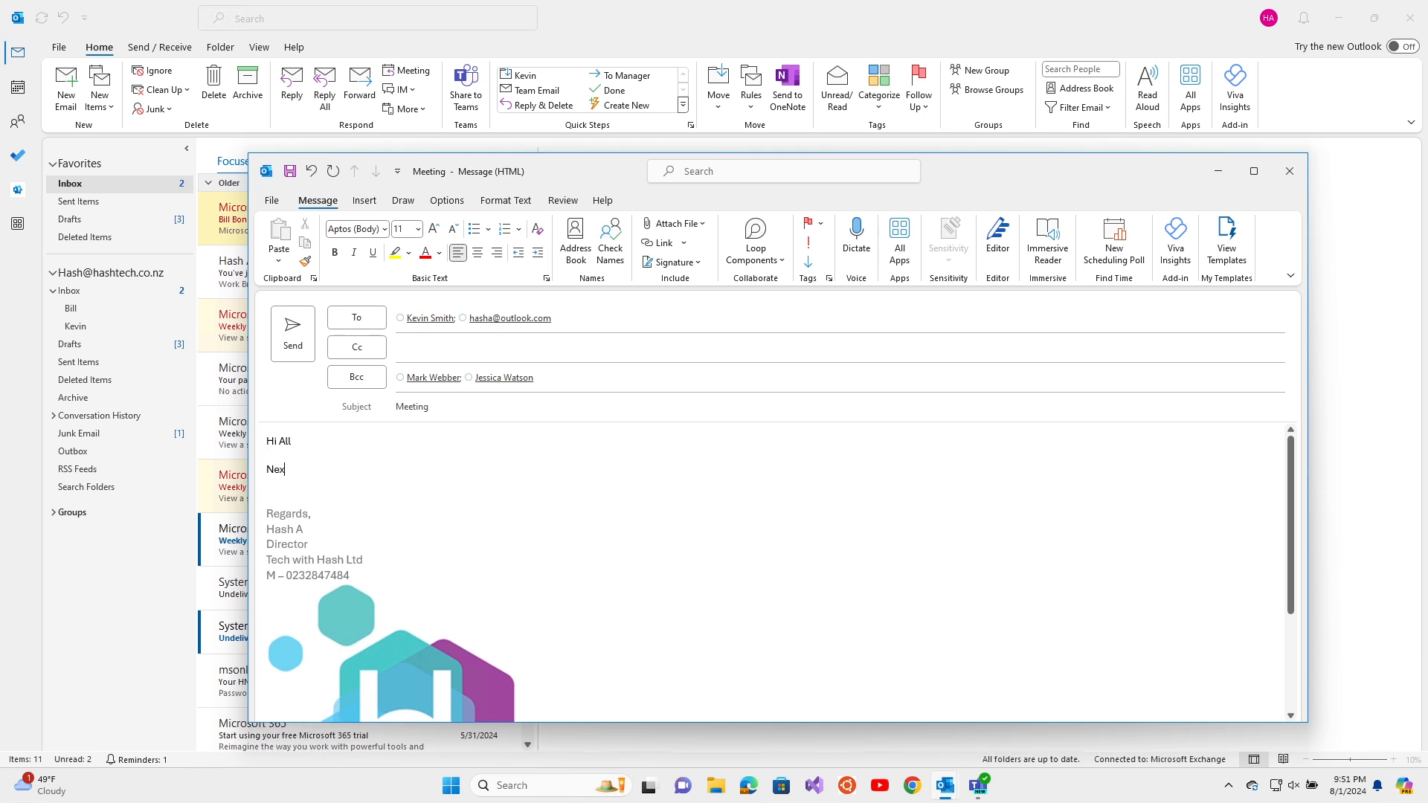
text(Next meeting is on Monday)
triple_click(415, 468)
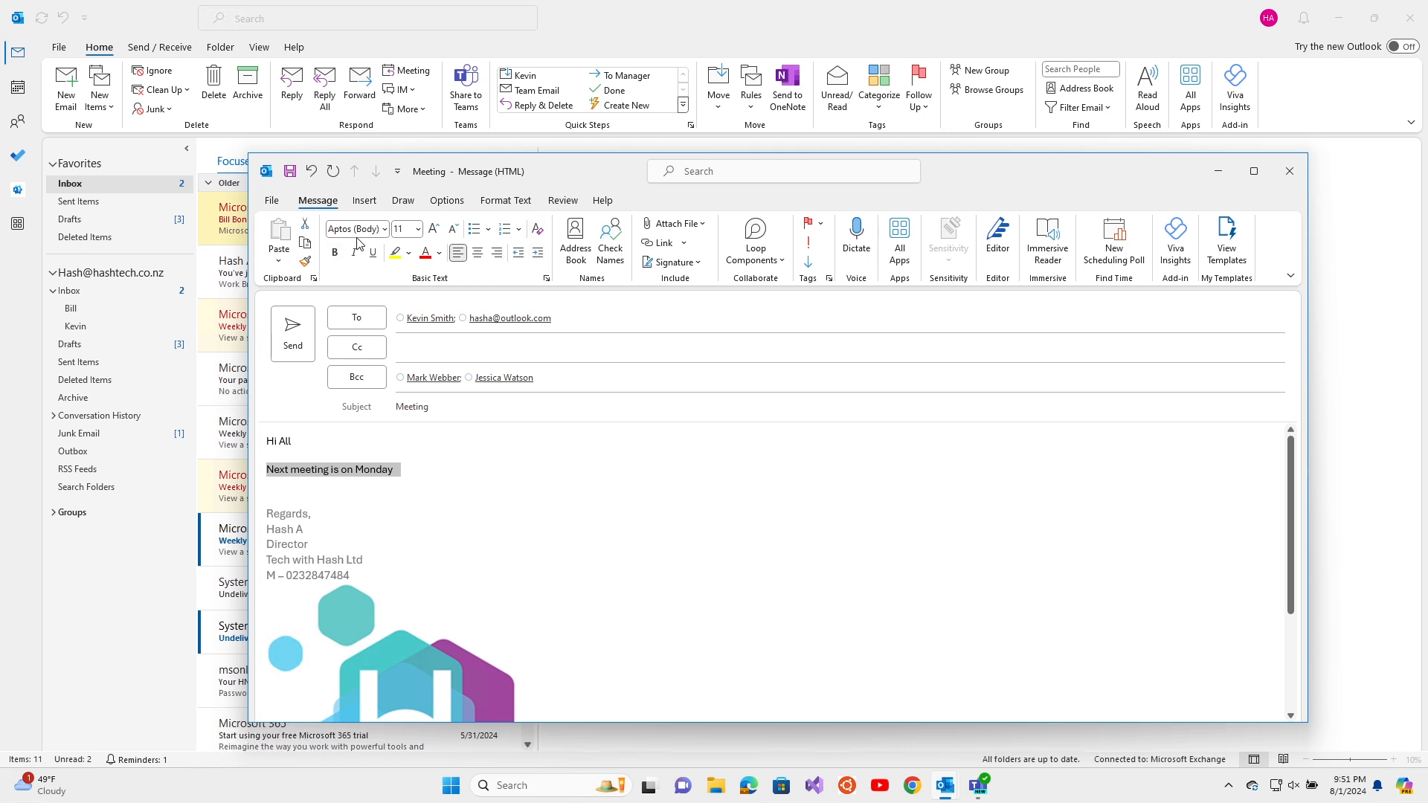
click(386, 230)
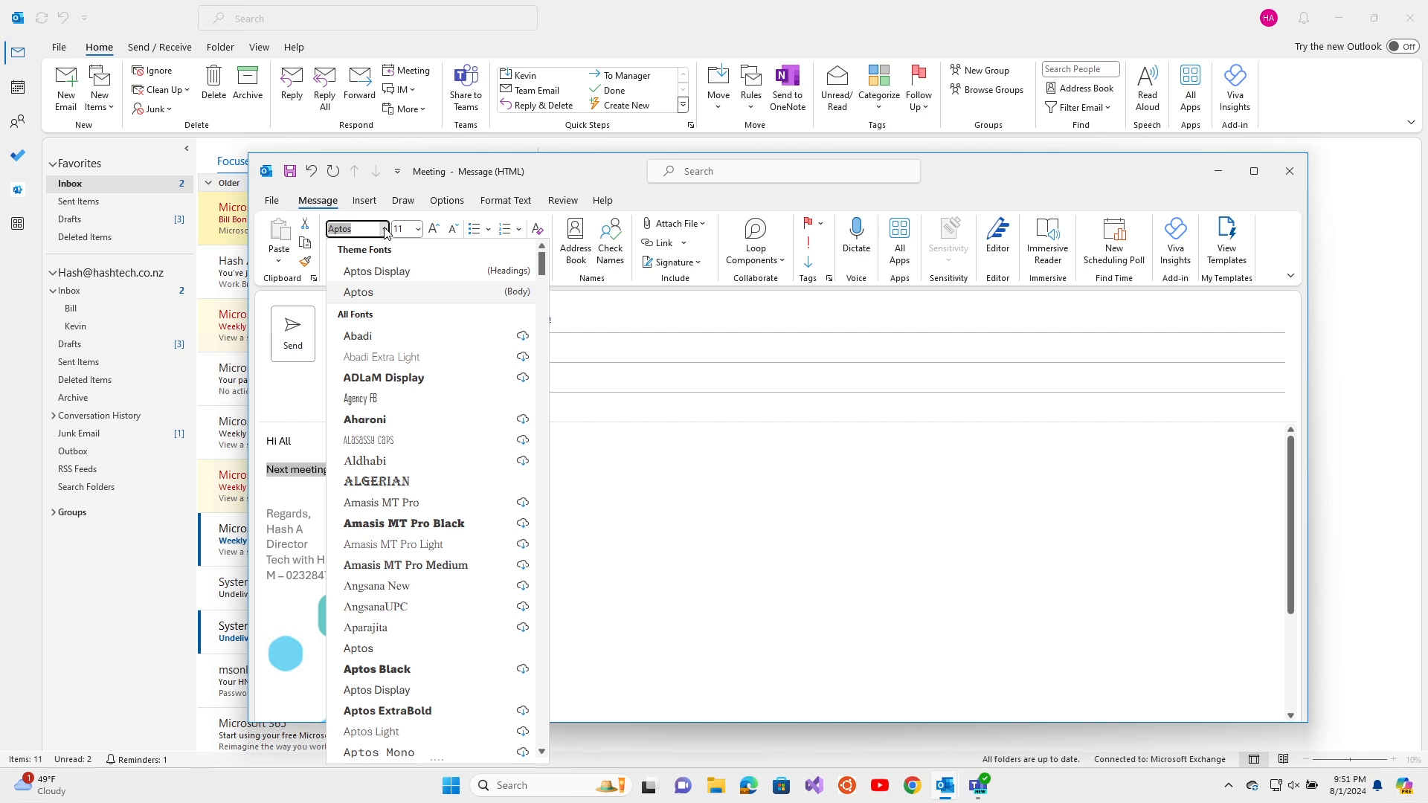
Try centre and right alignment on the meeting line, settling back on left alignment
click(418, 229)
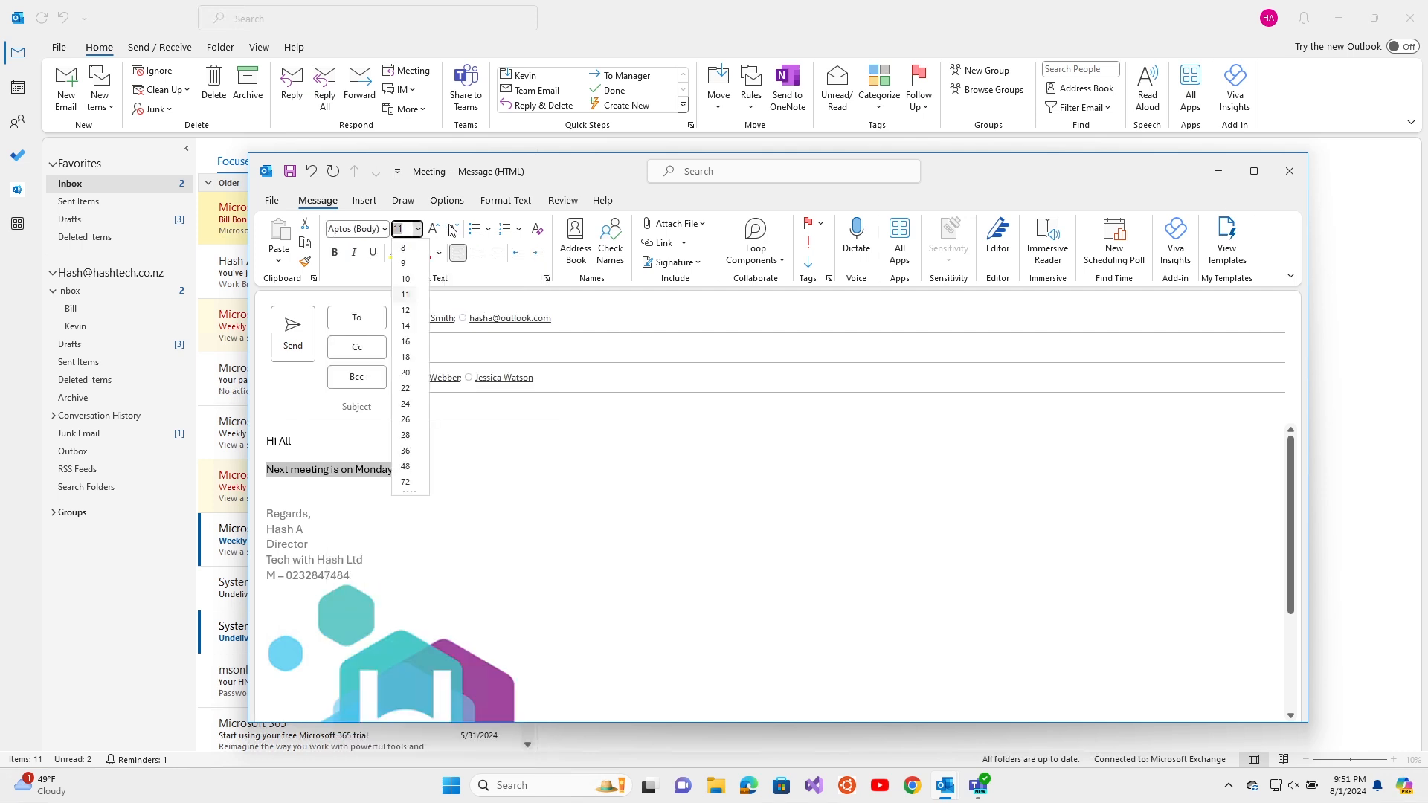
click(477, 254)
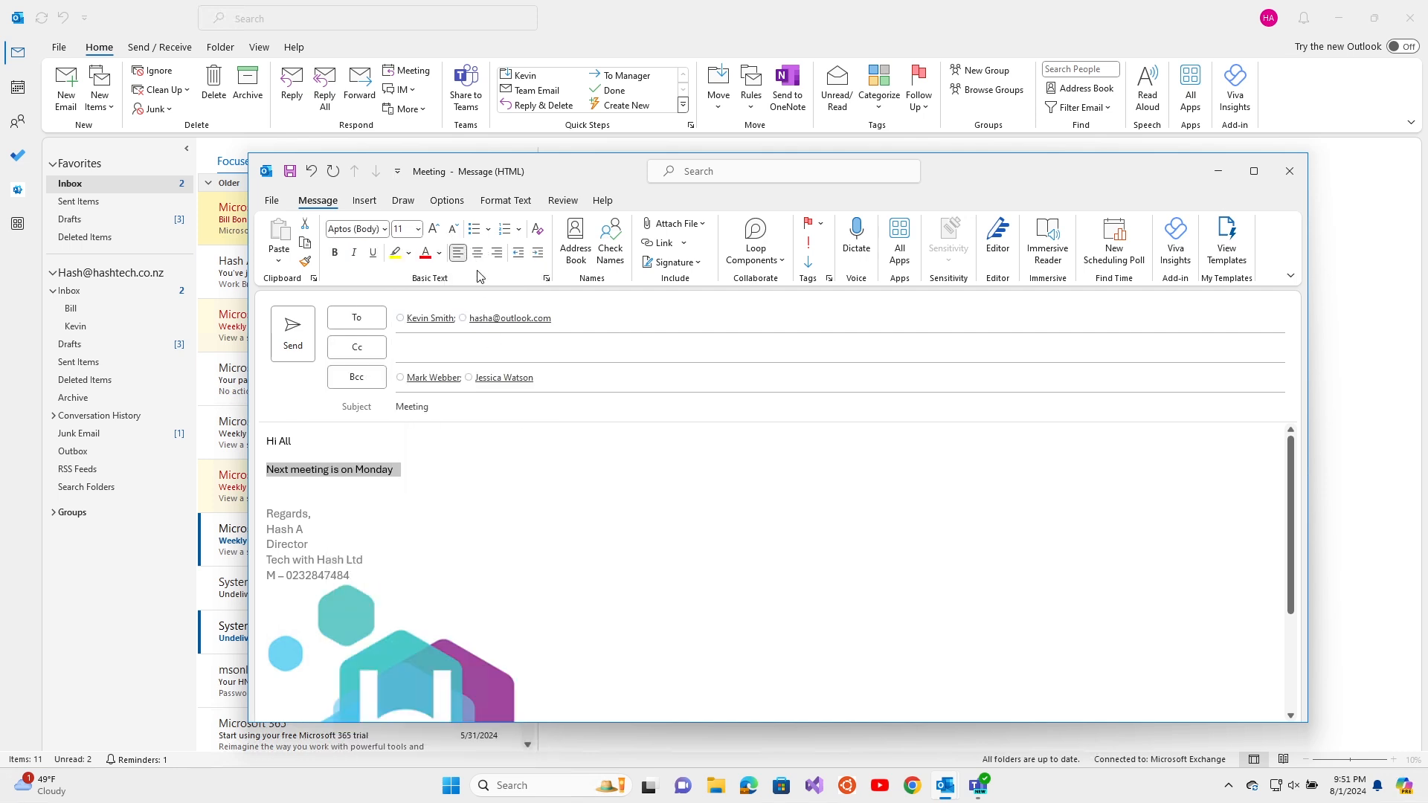
click(478, 256)
click(497, 253)
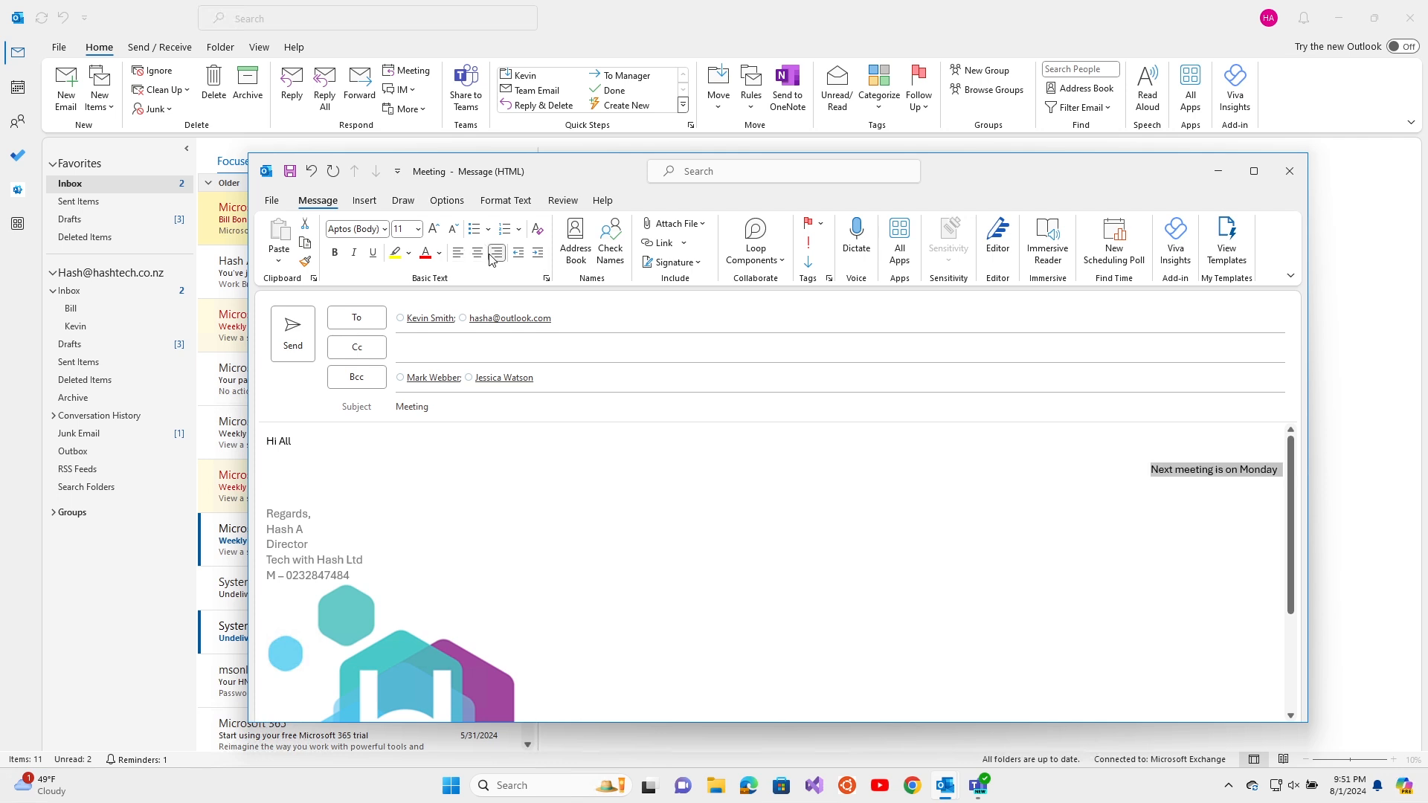
click(439, 253)
click(458, 255)
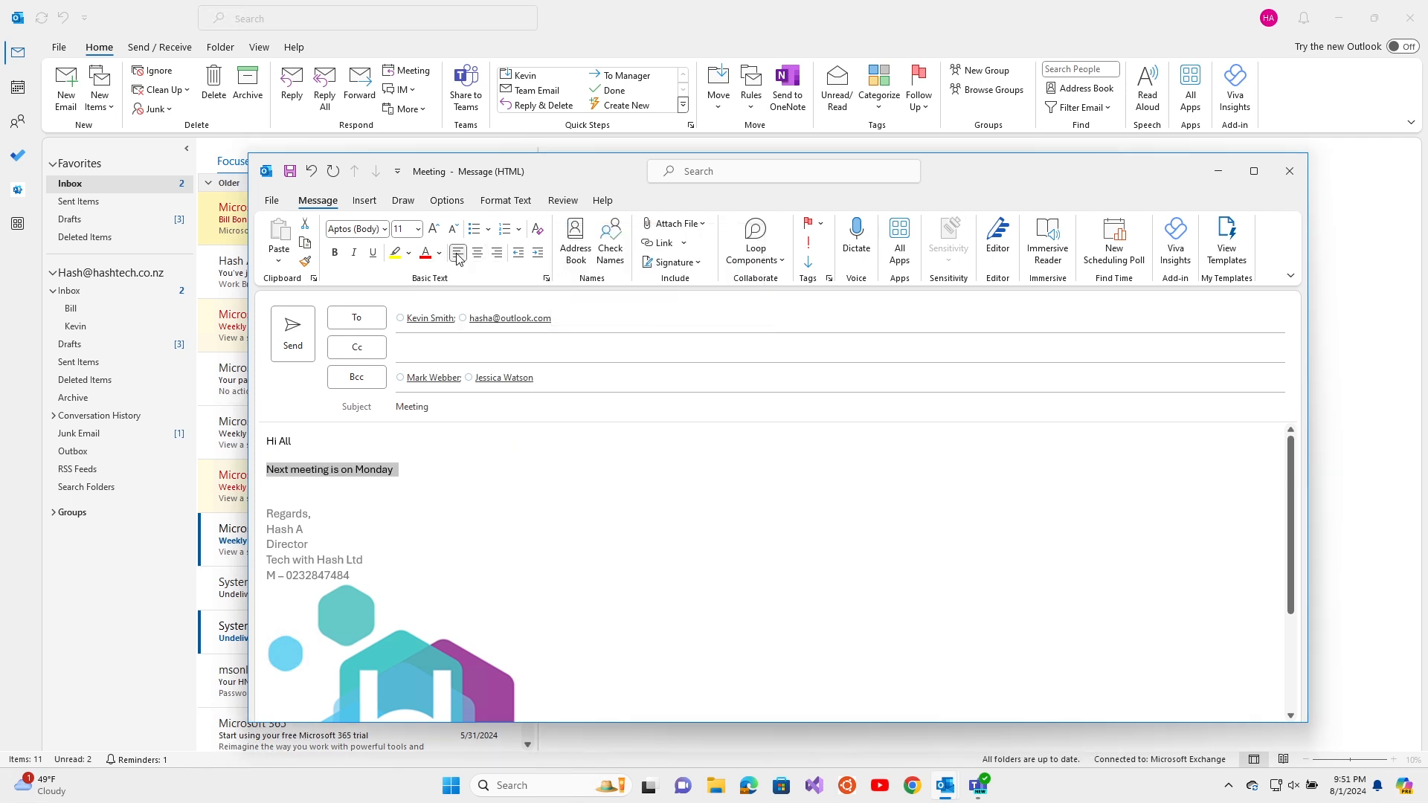
Colour the meeting line blue and give it a yellow highlight
click(440, 253)
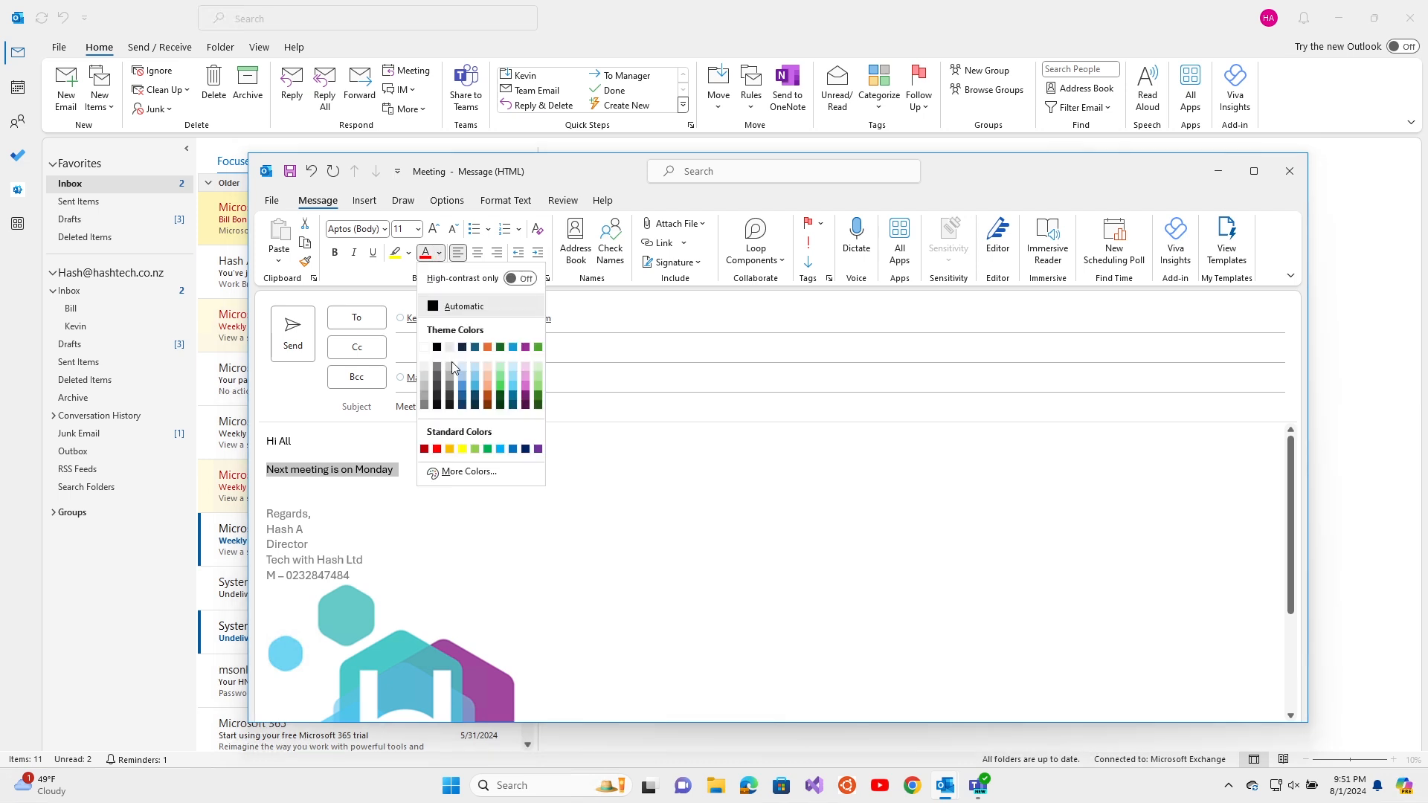
click(460, 386)
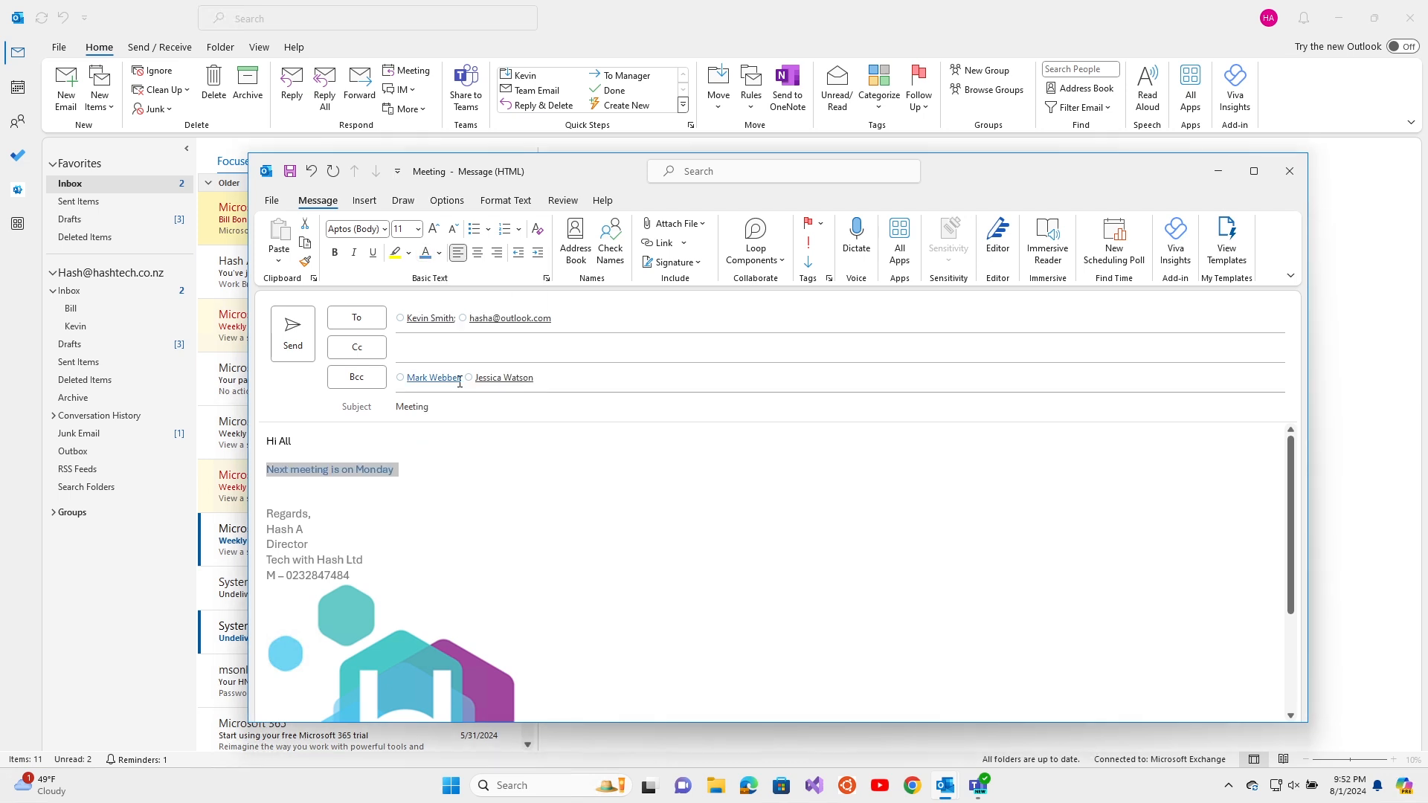
click(395, 253)
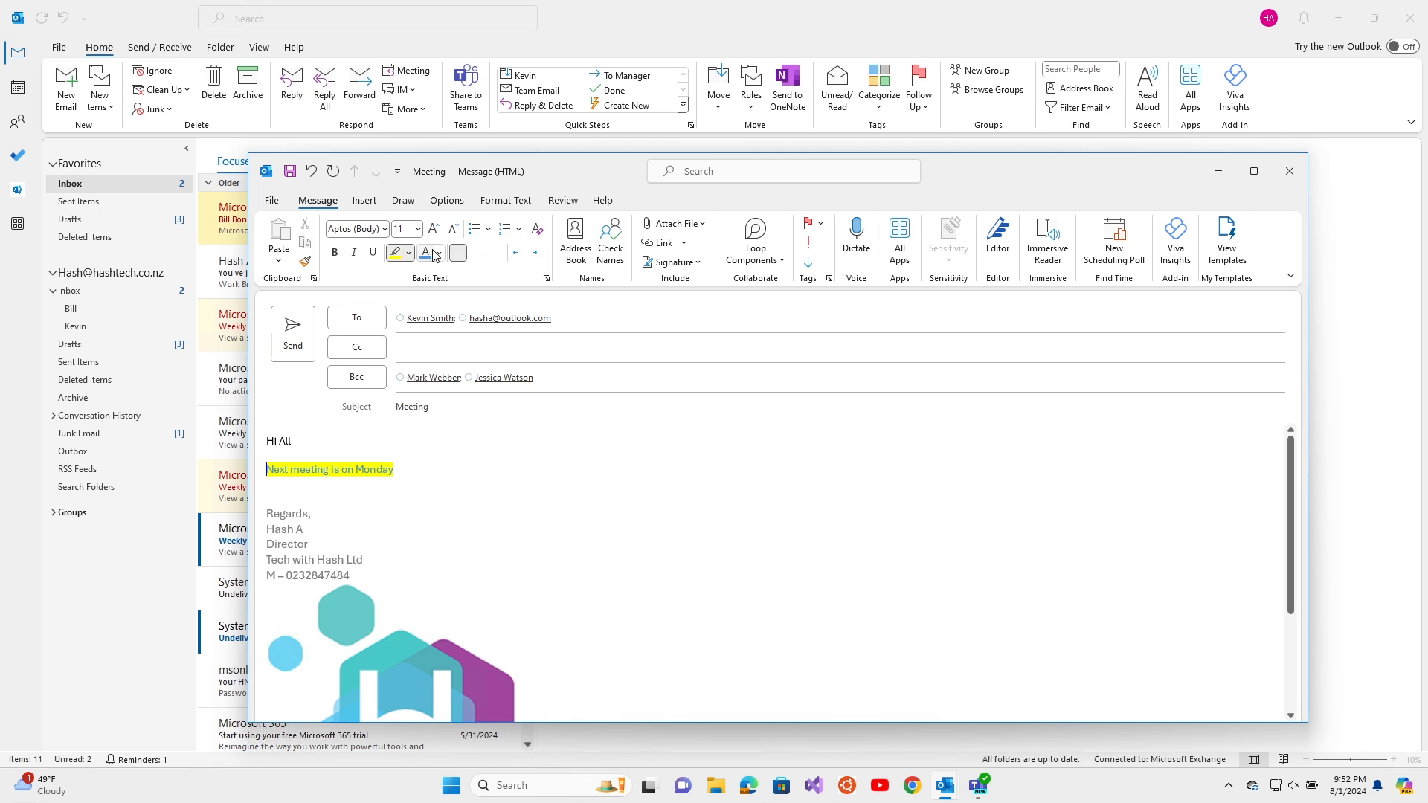
click(410, 253)
click(425, 378)
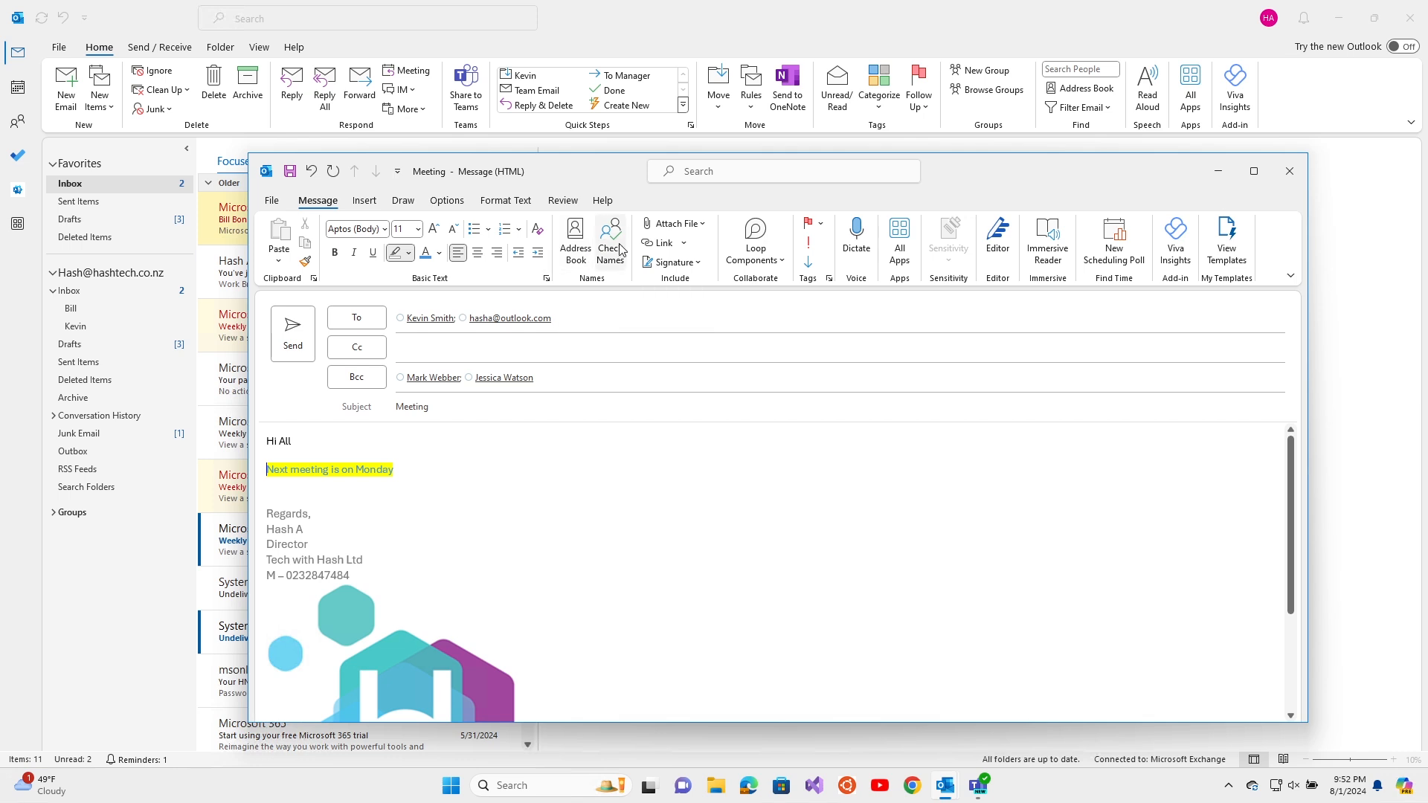
Attach Logo.png from recent items and CV2.docx from the Desktop
click(688, 224)
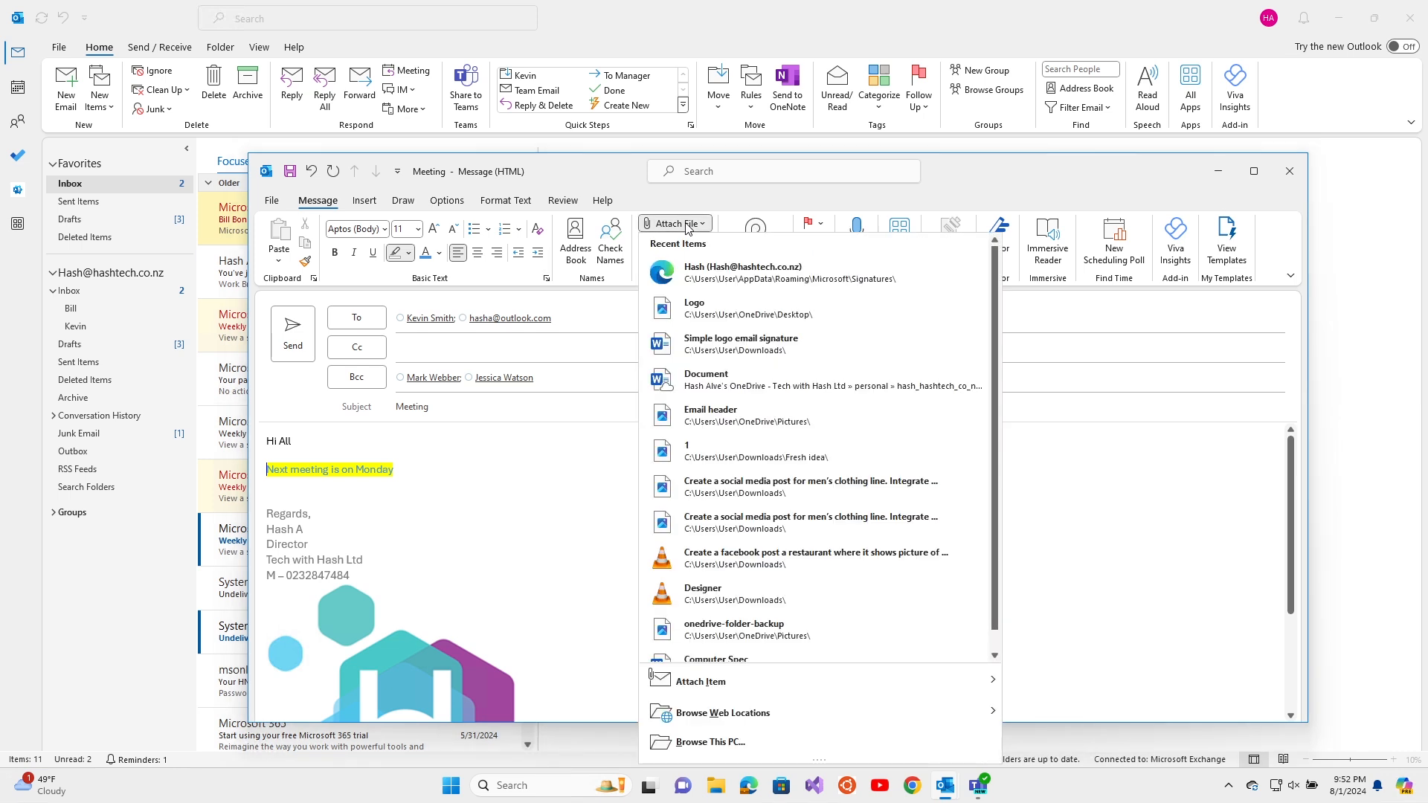
click(771, 328)
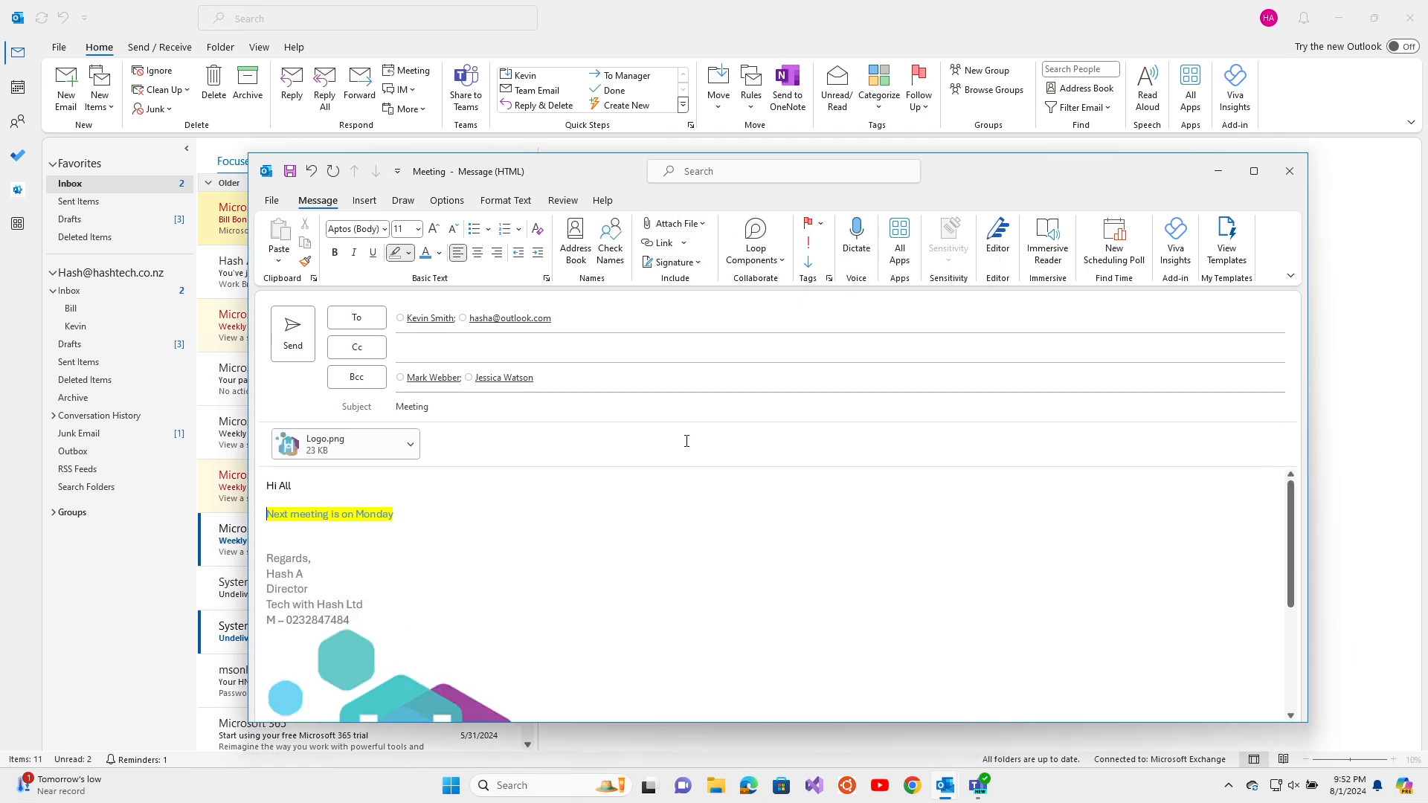
click(673, 224)
click(730, 734)
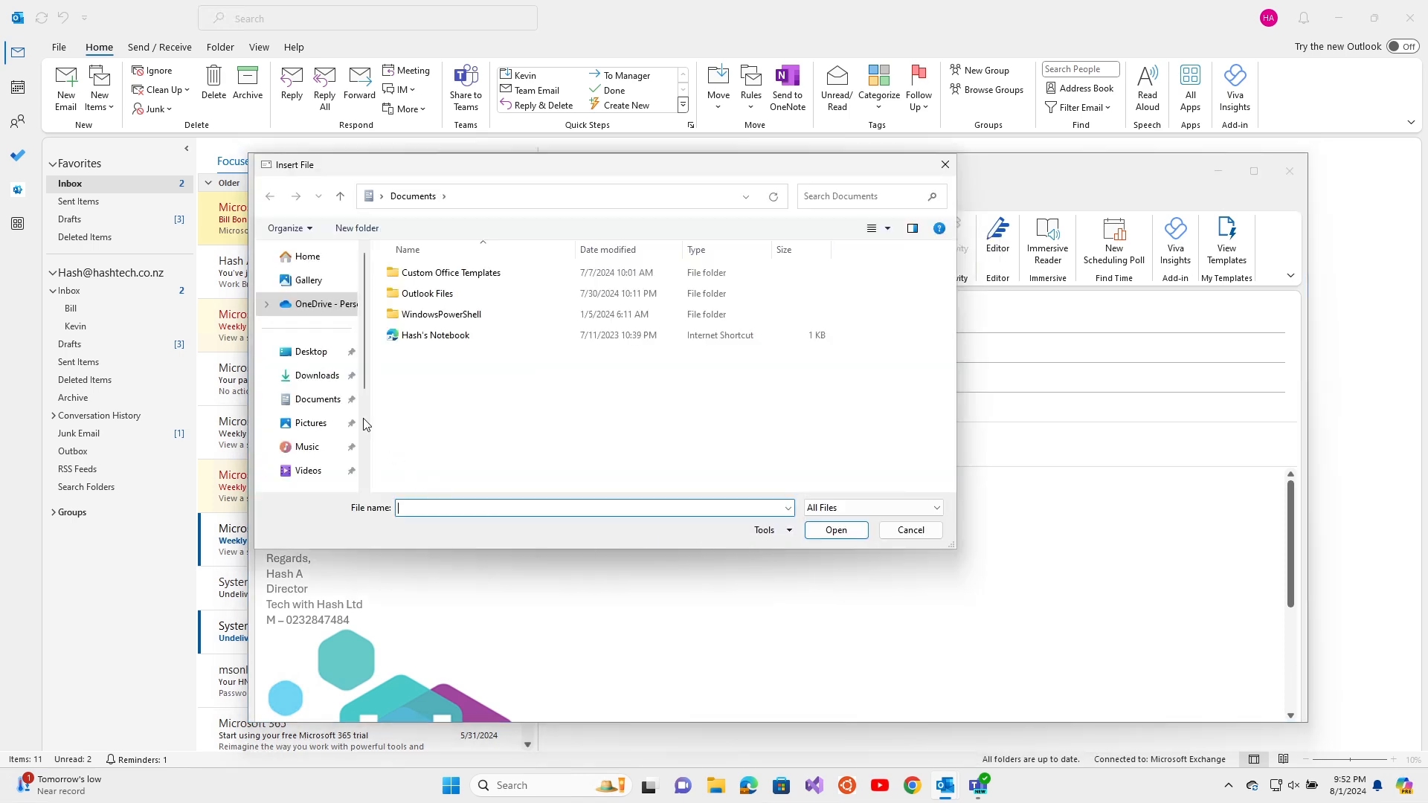
click(331, 352)
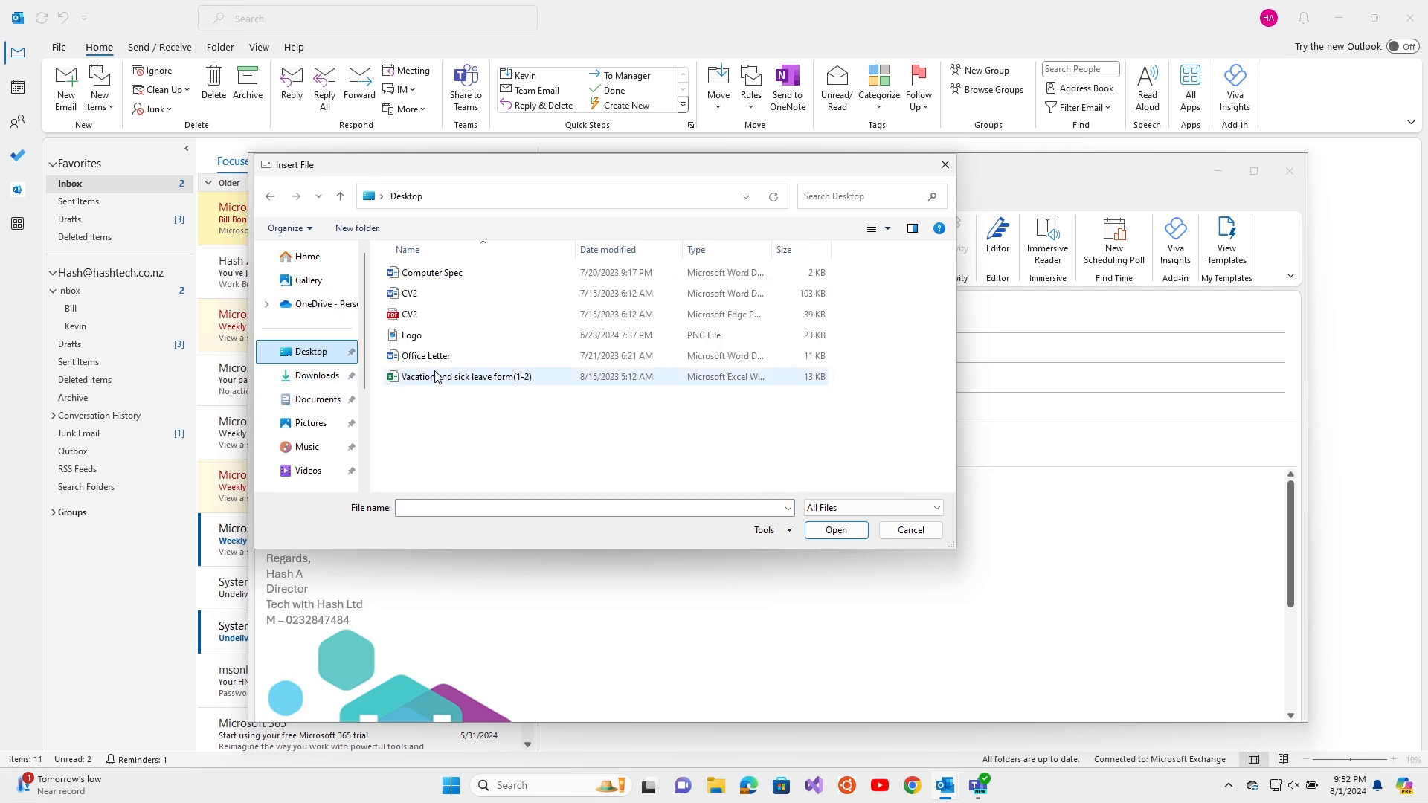
click(414, 299)
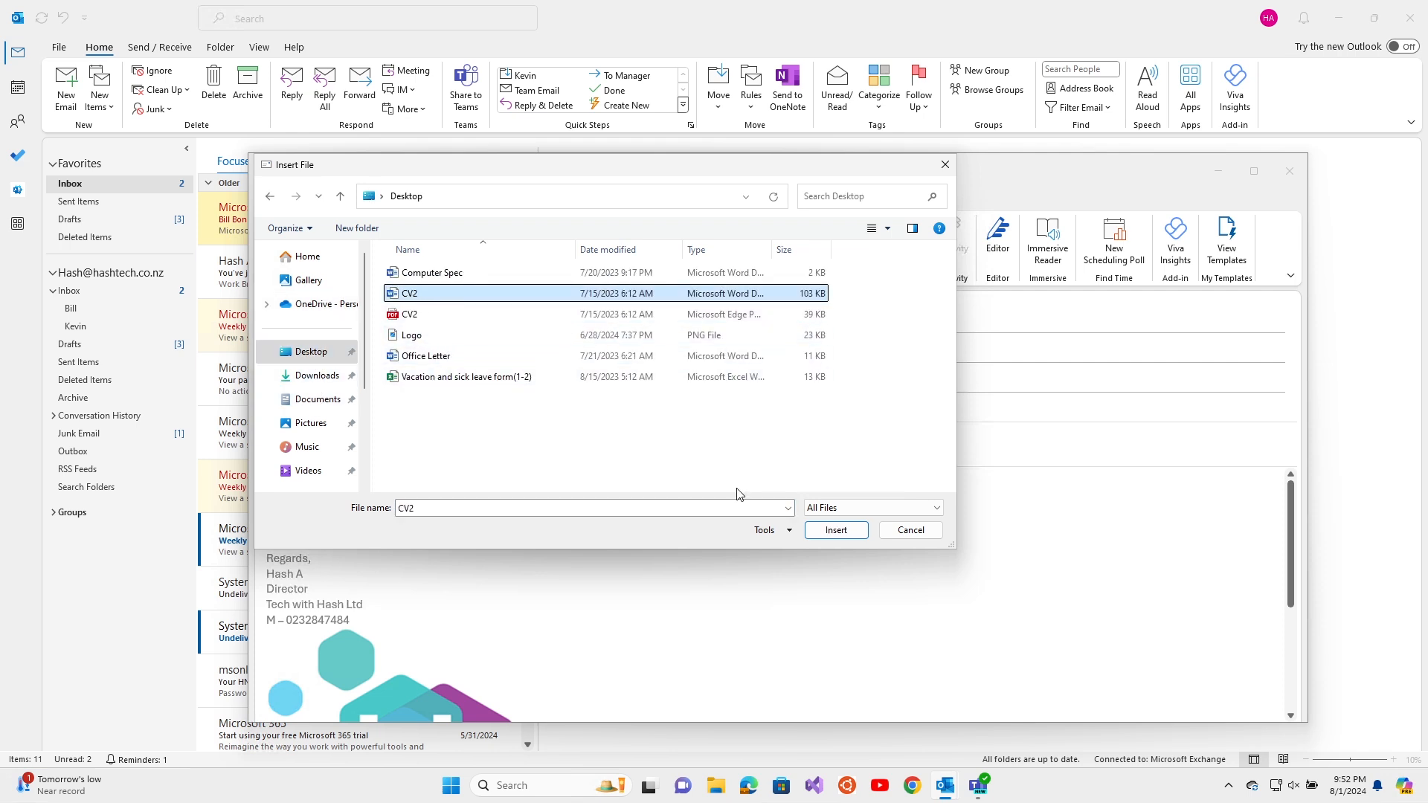
click(835, 530)
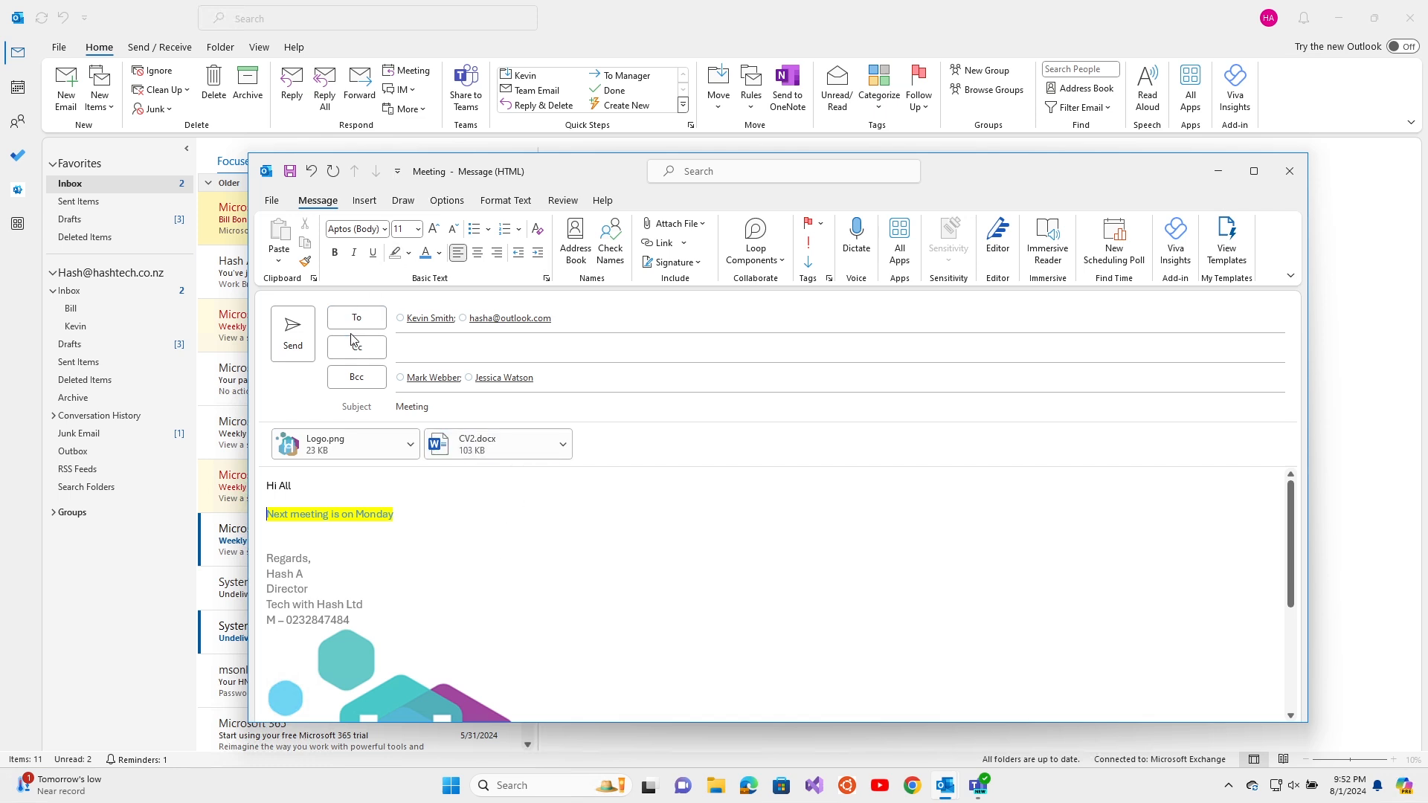
Set the Meeting message to Low importance after briefly choosing High, leaving the signature unchanged
click(668, 264)
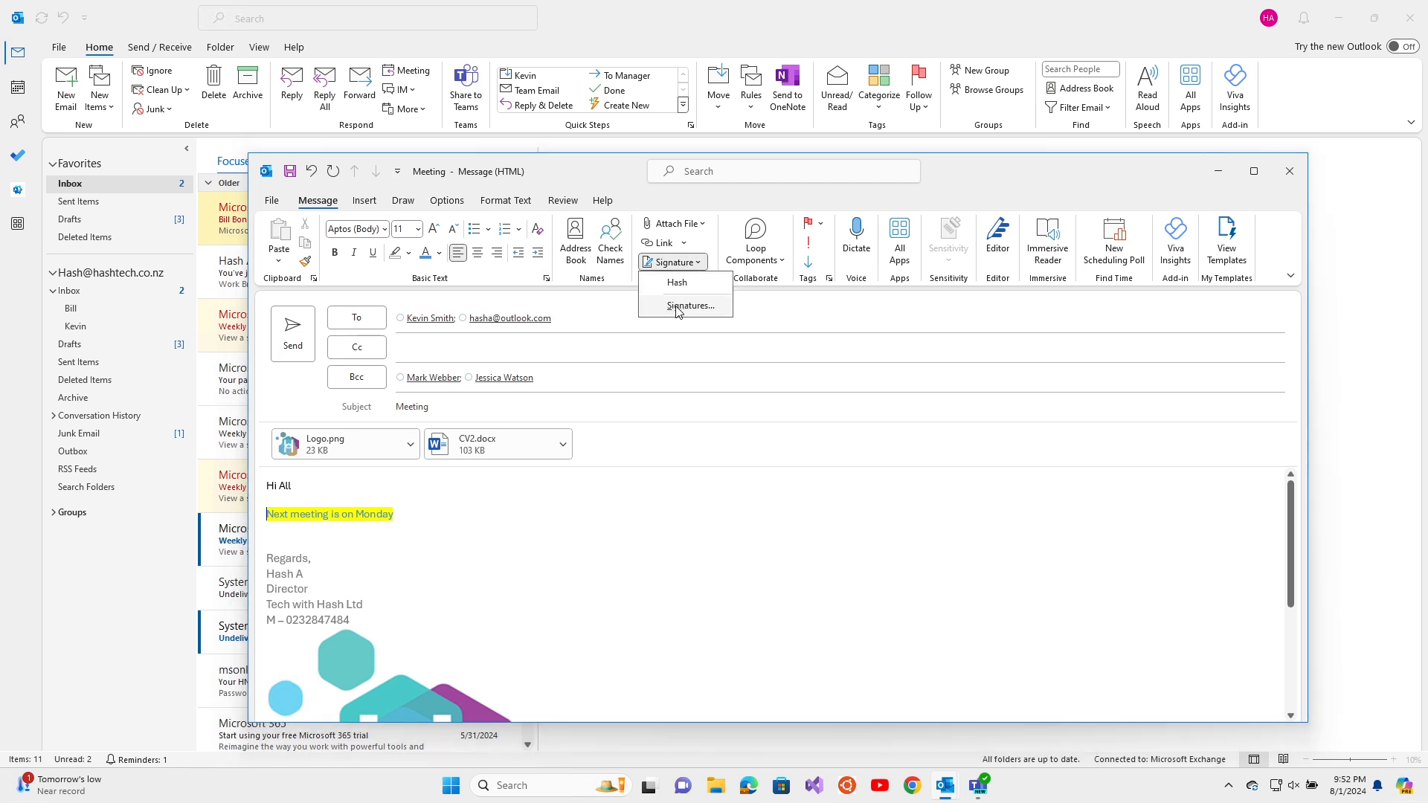
click(724, 199)
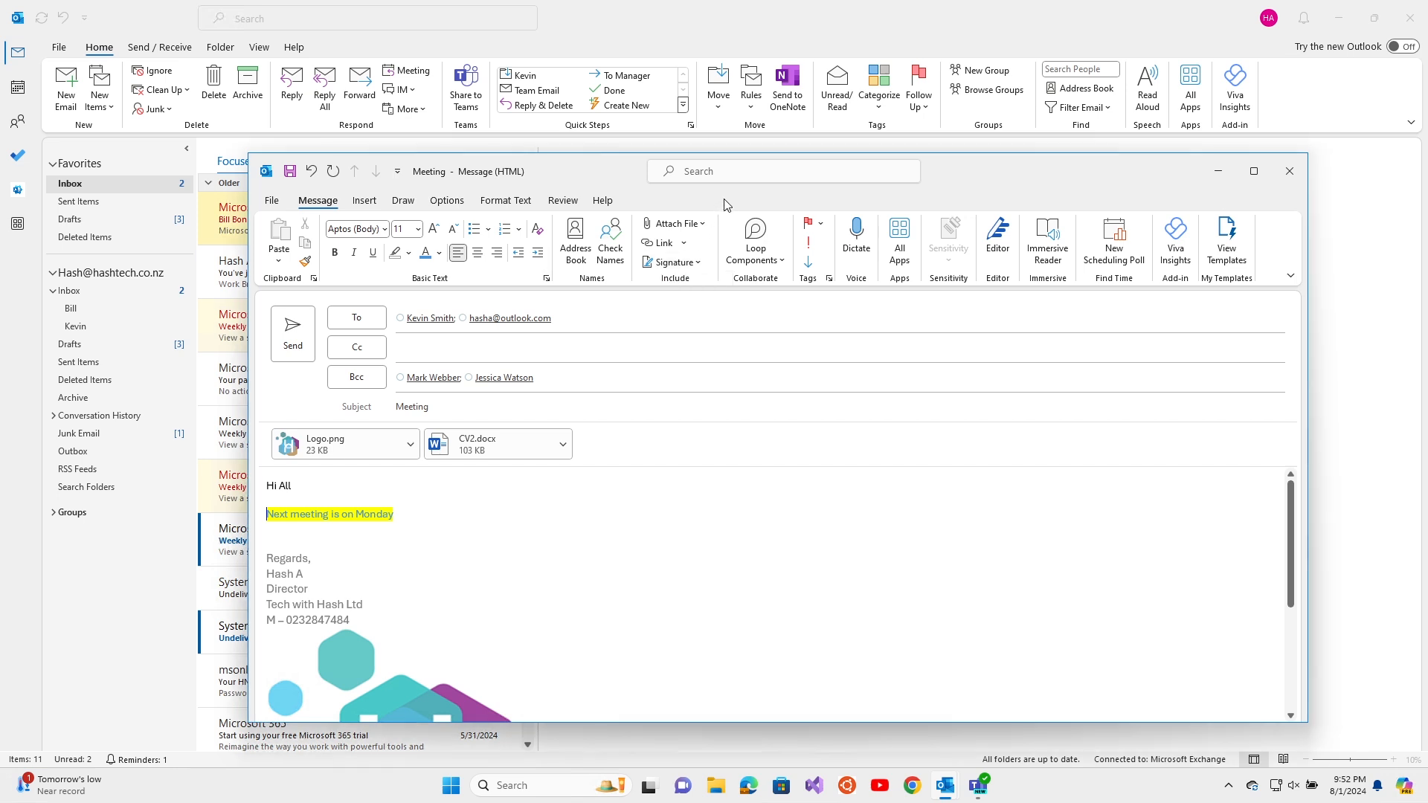
click(813, 251)
click(810, 263)
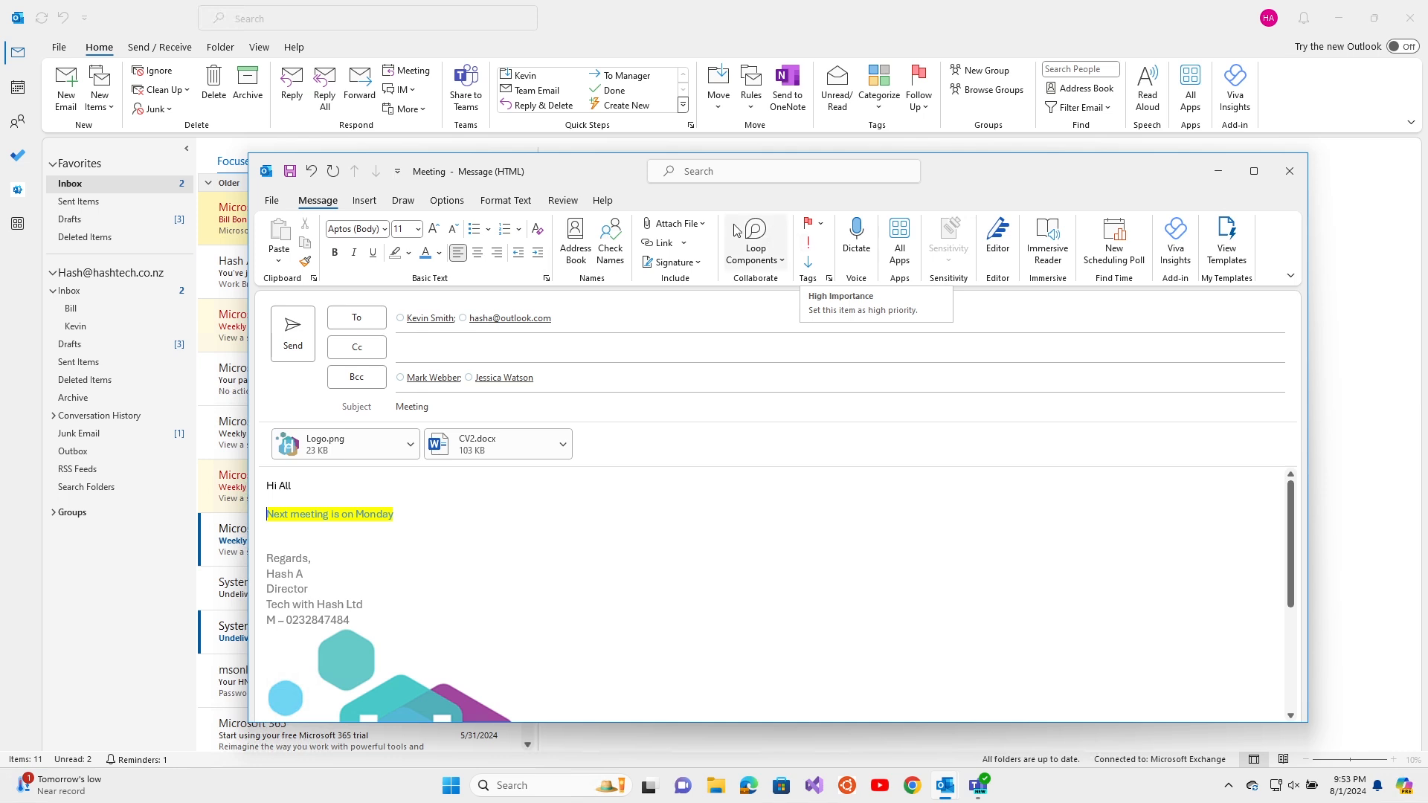
Insert the Waves picture from OneDrive > Pictures into the Meeting message body
click(366, 202)
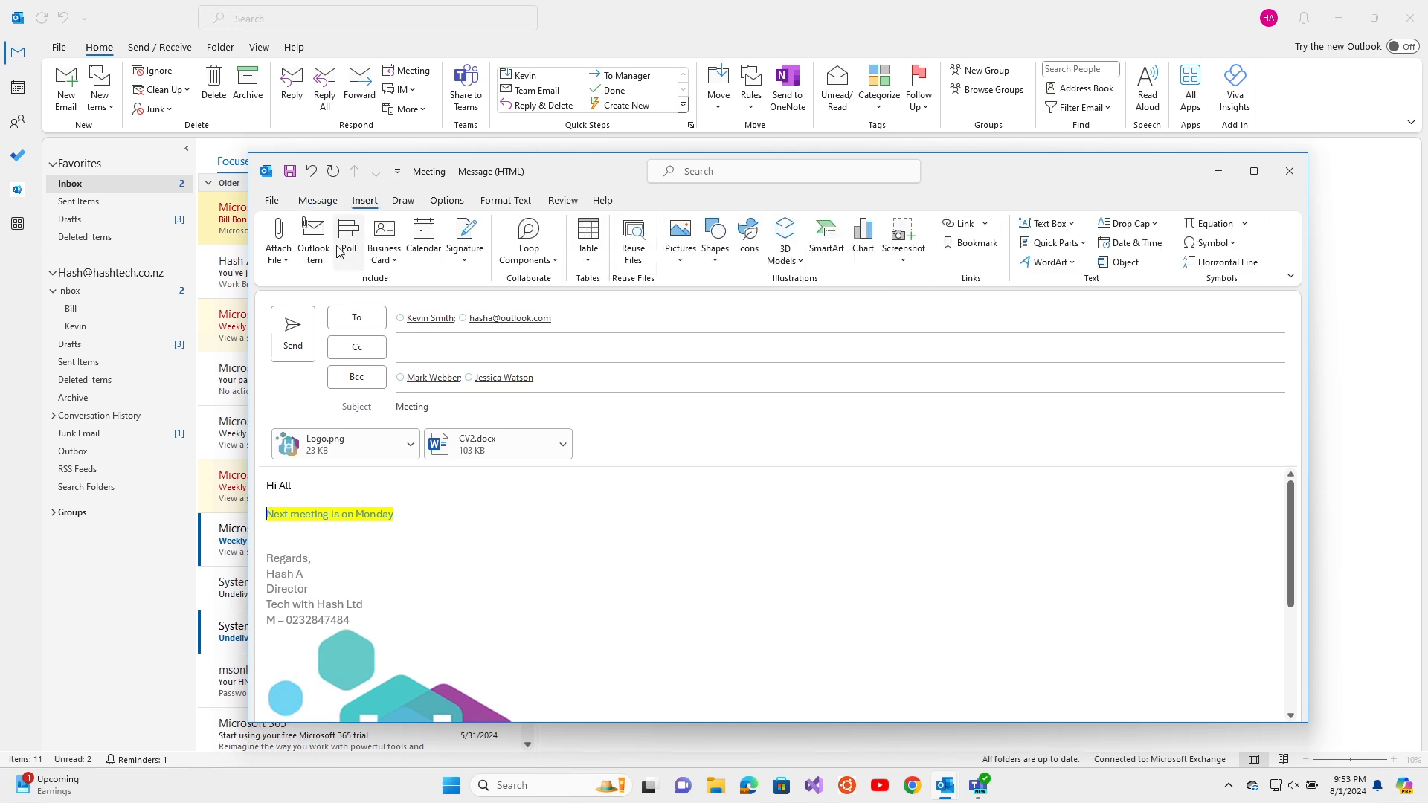
click(681, 257)
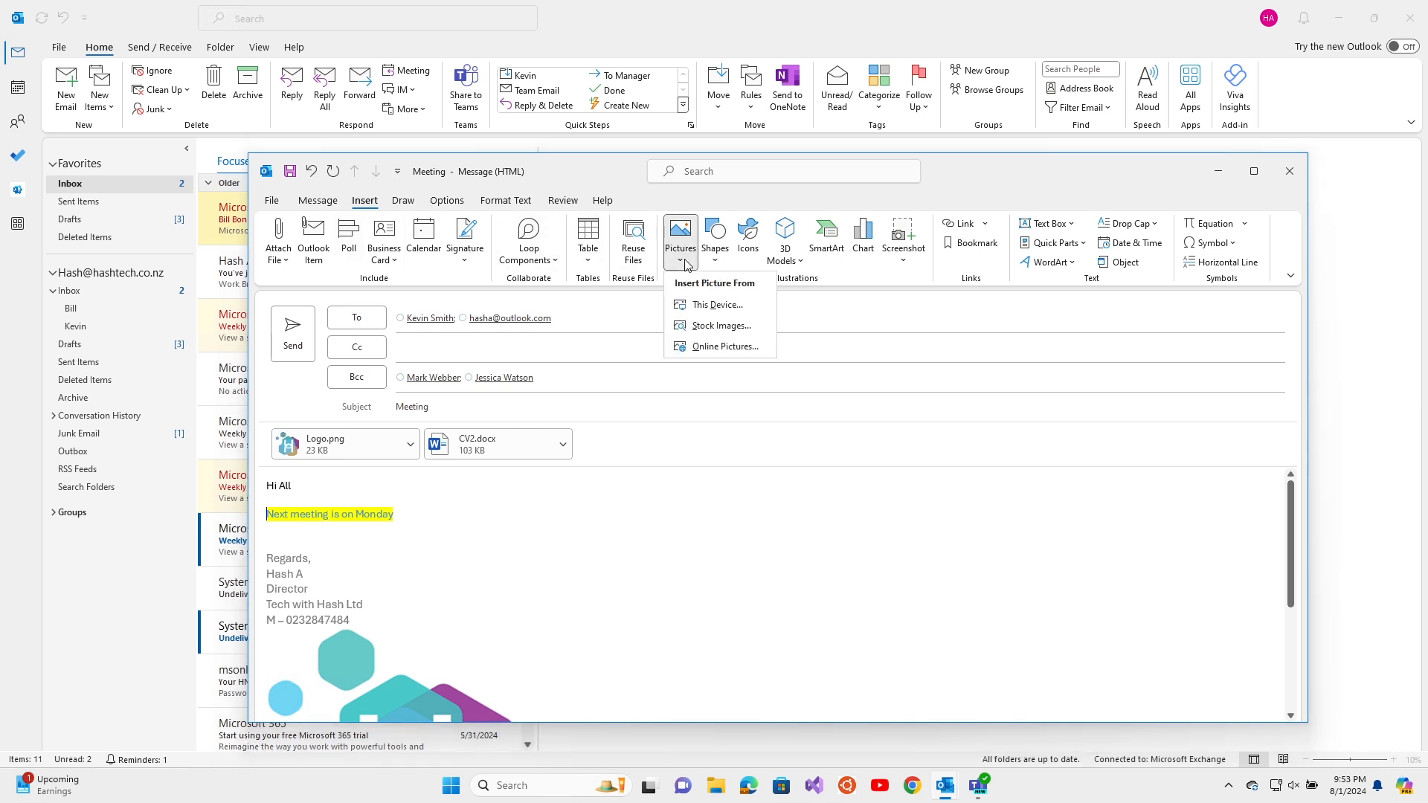
click(719, 305)
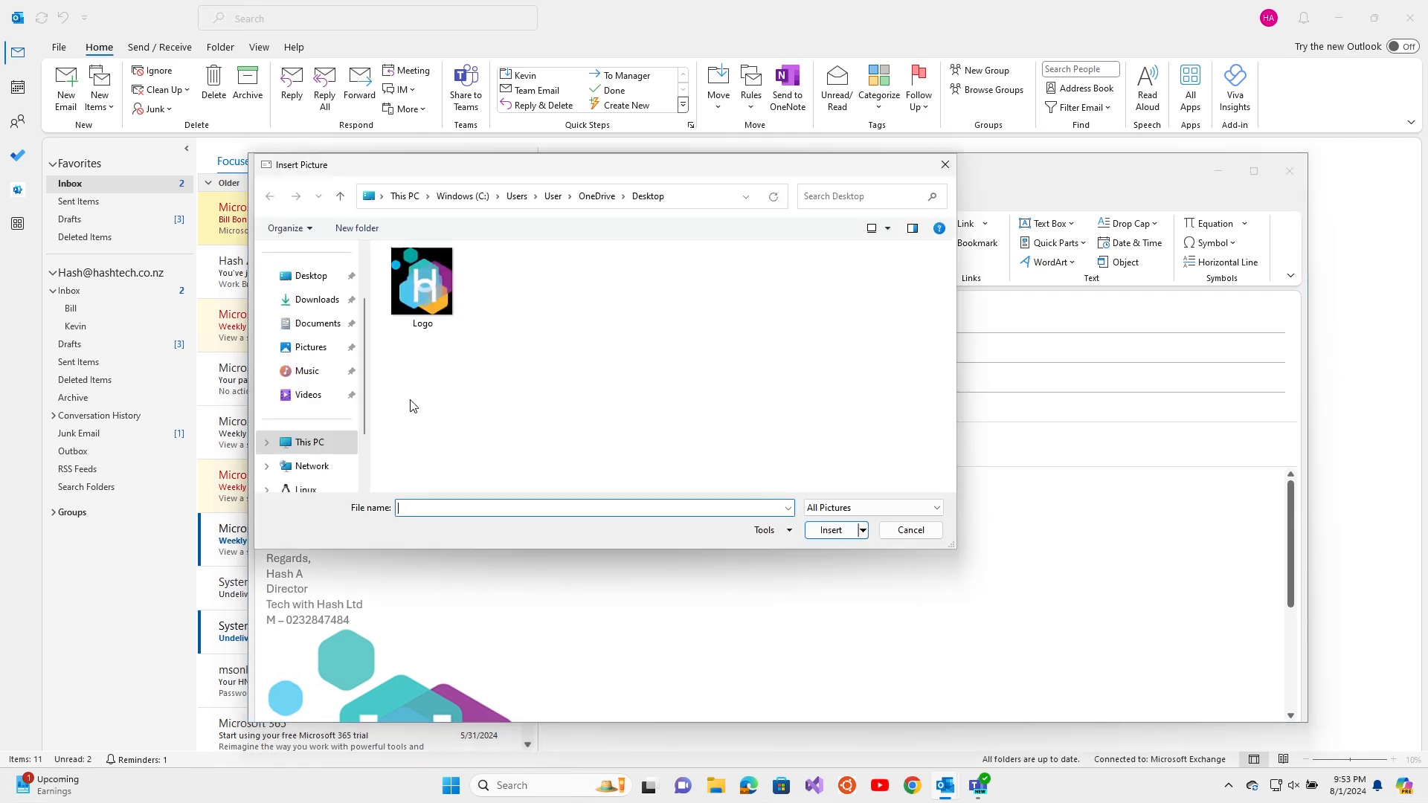
click(593, 198)
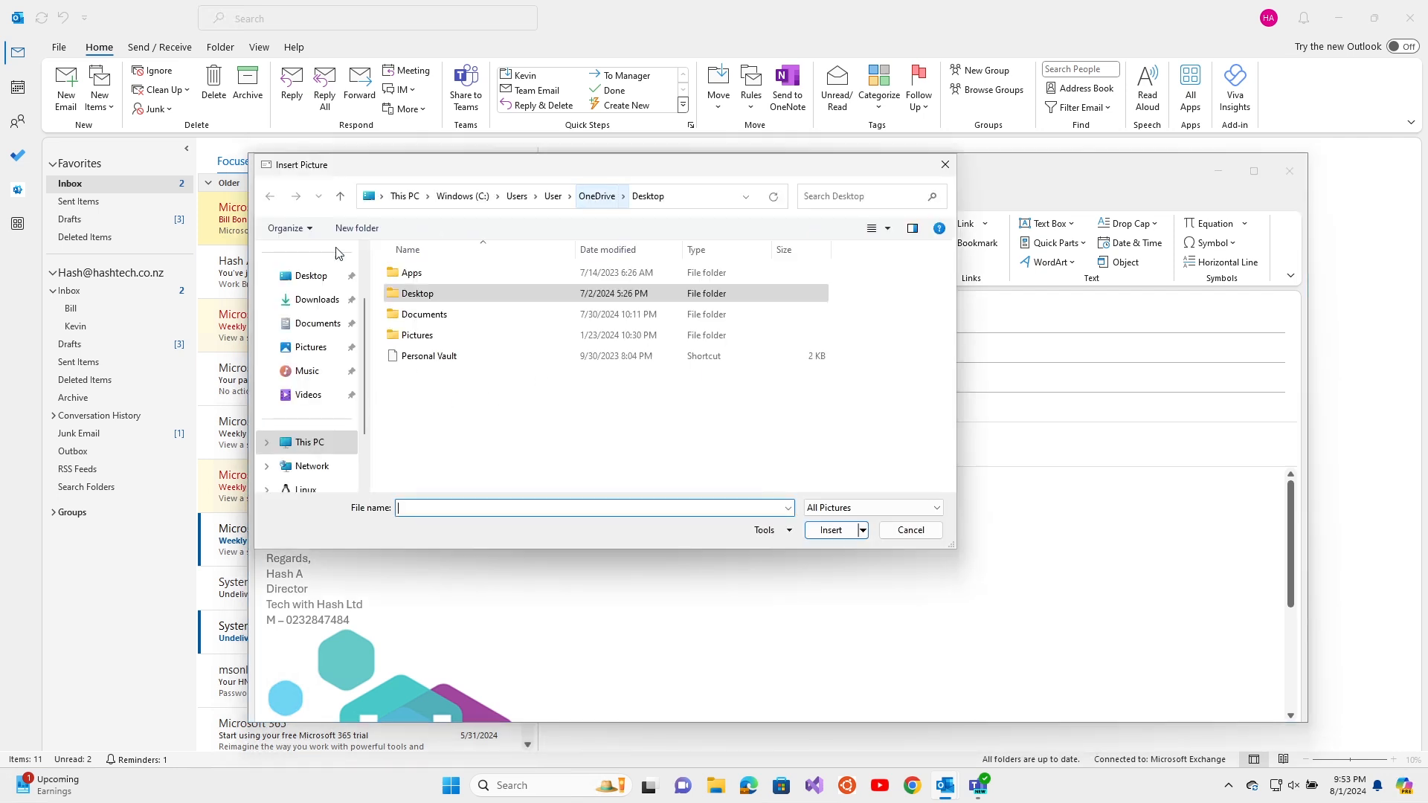
click(316, 352)
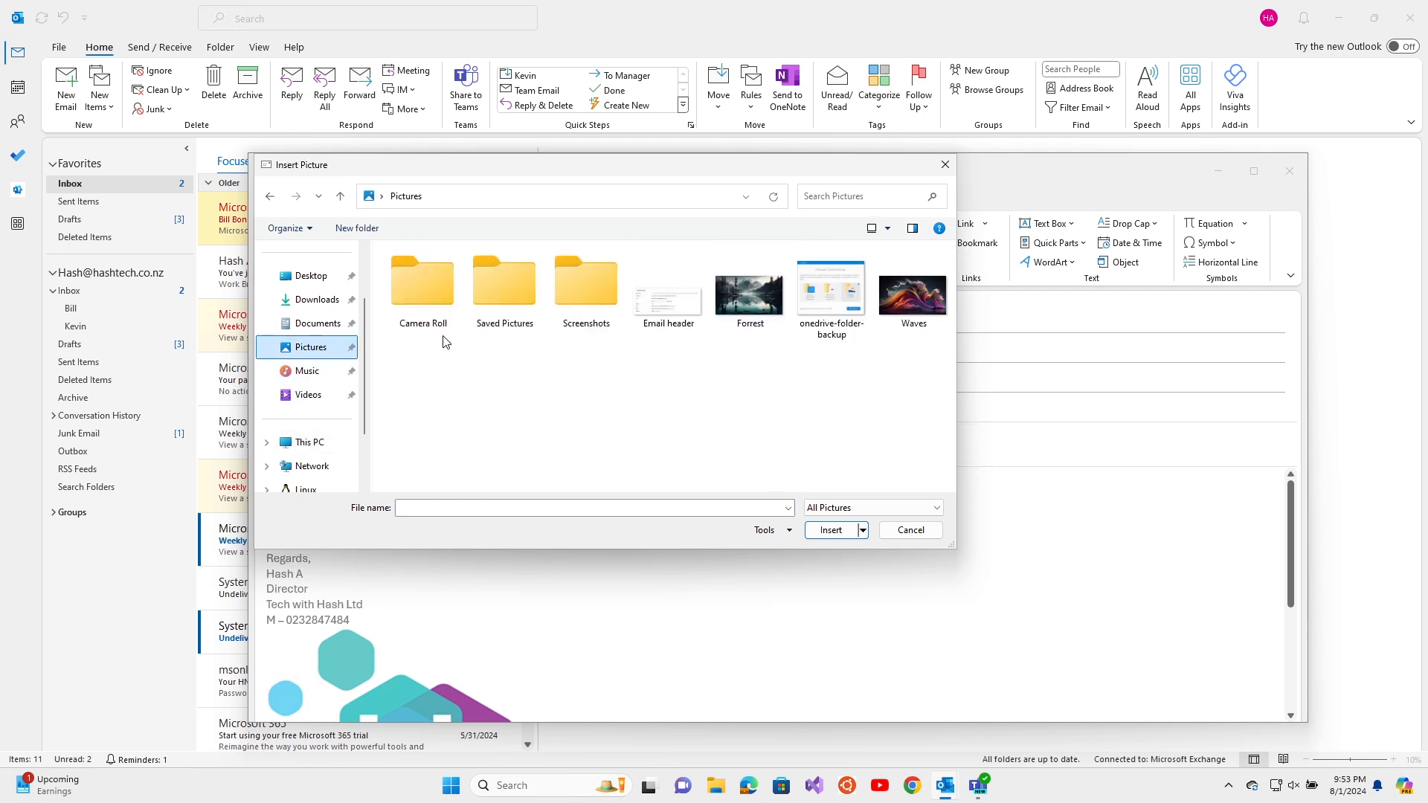
click(912, 295)
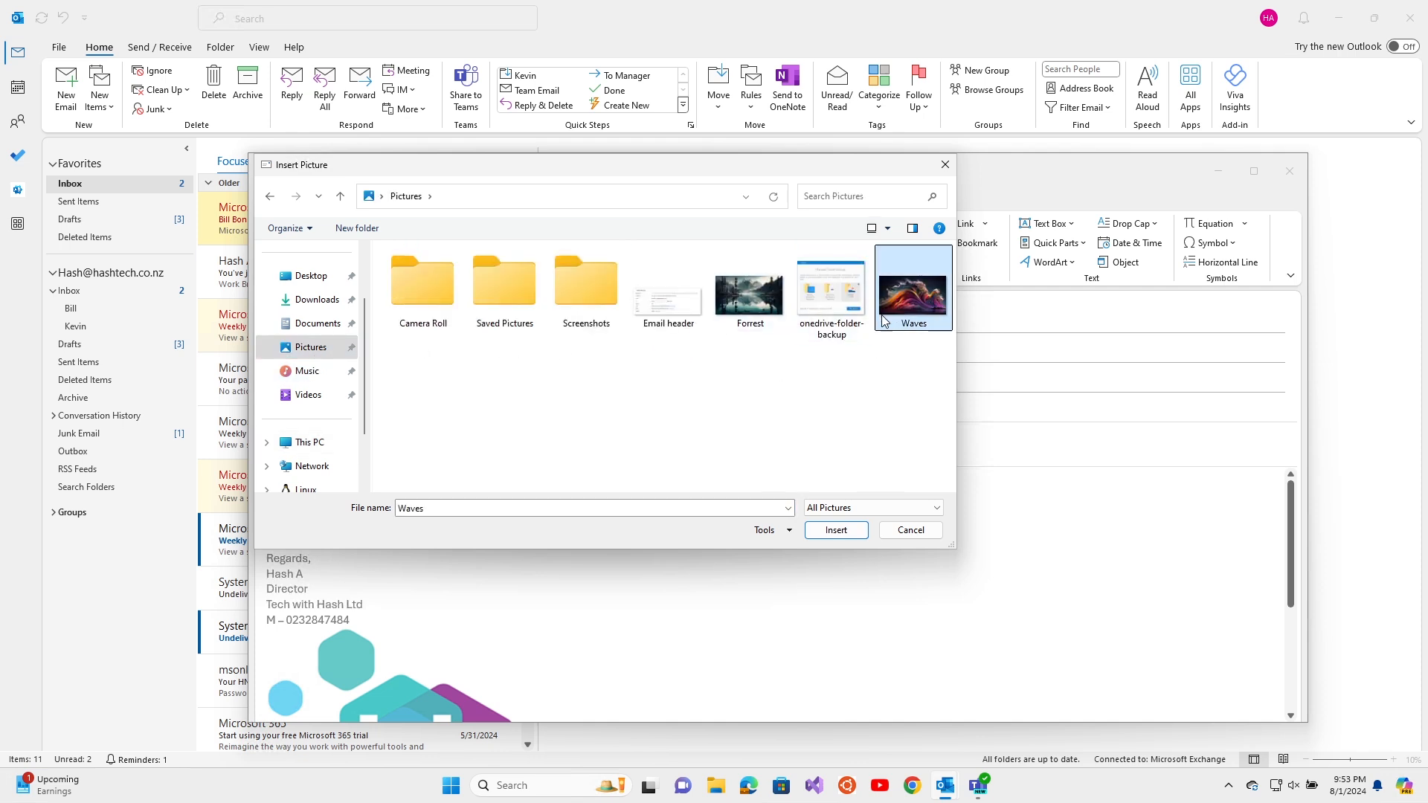
click(831, 530)
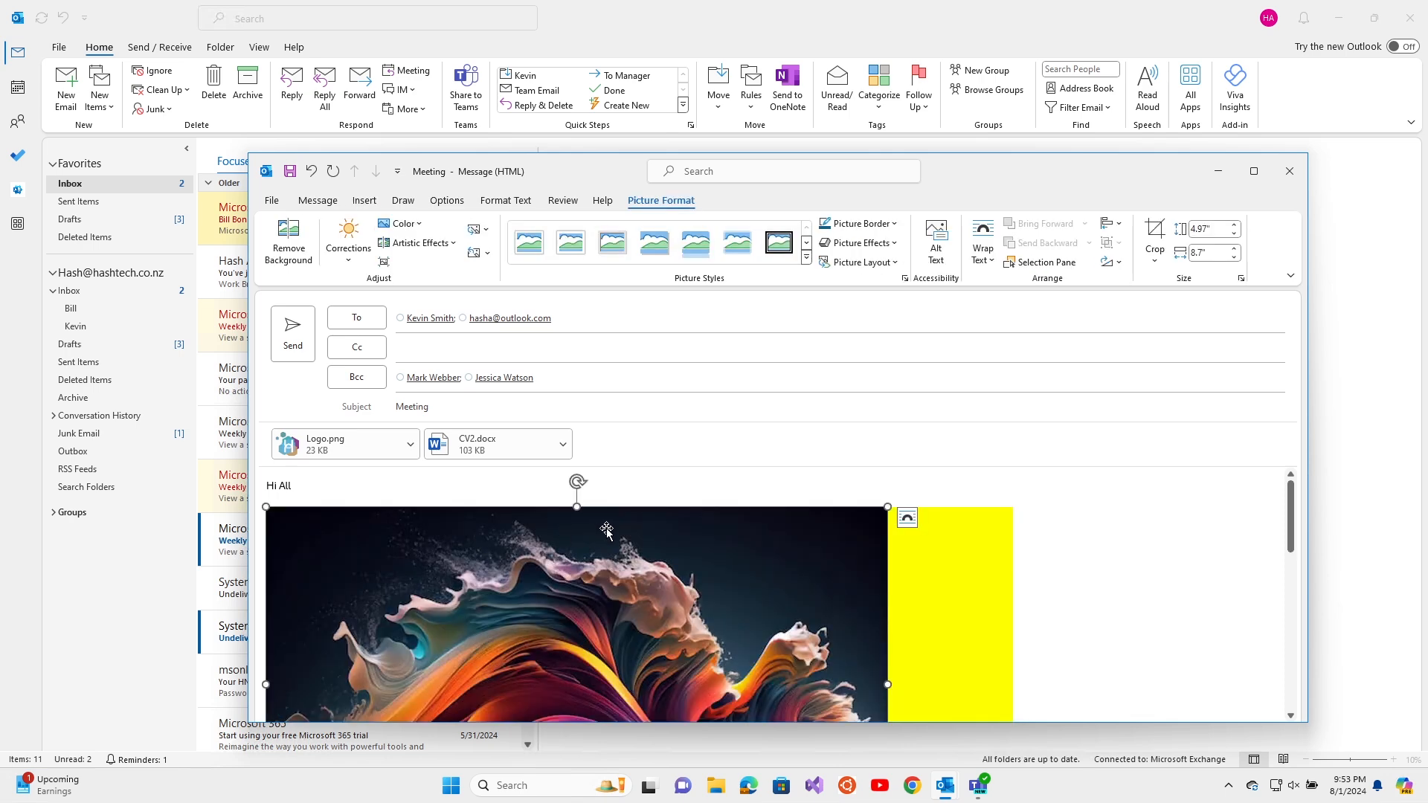
Browse the Shapes gallery without adding a shape, then view the message Options commands
click(360, 201)
click(716, 259)
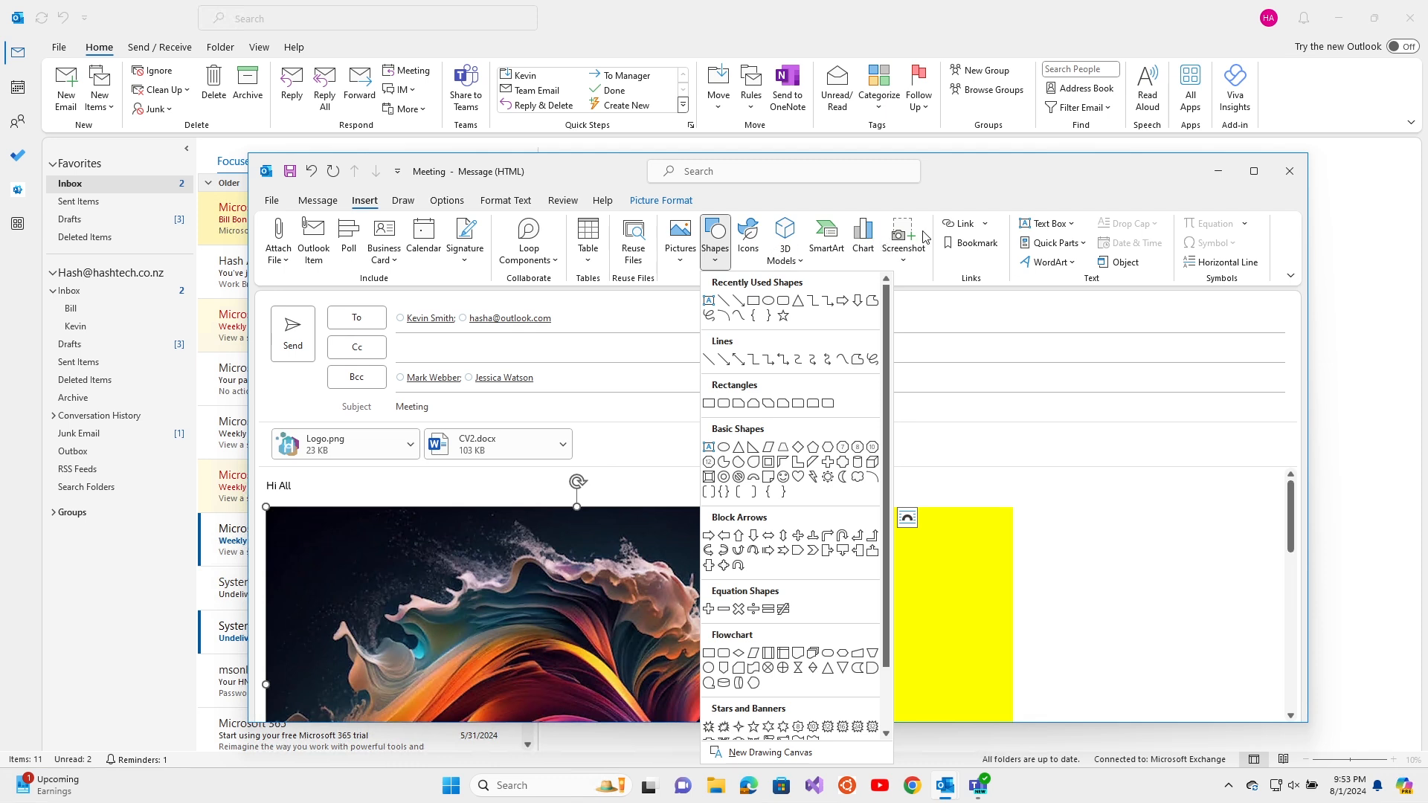
click(1049, 188)
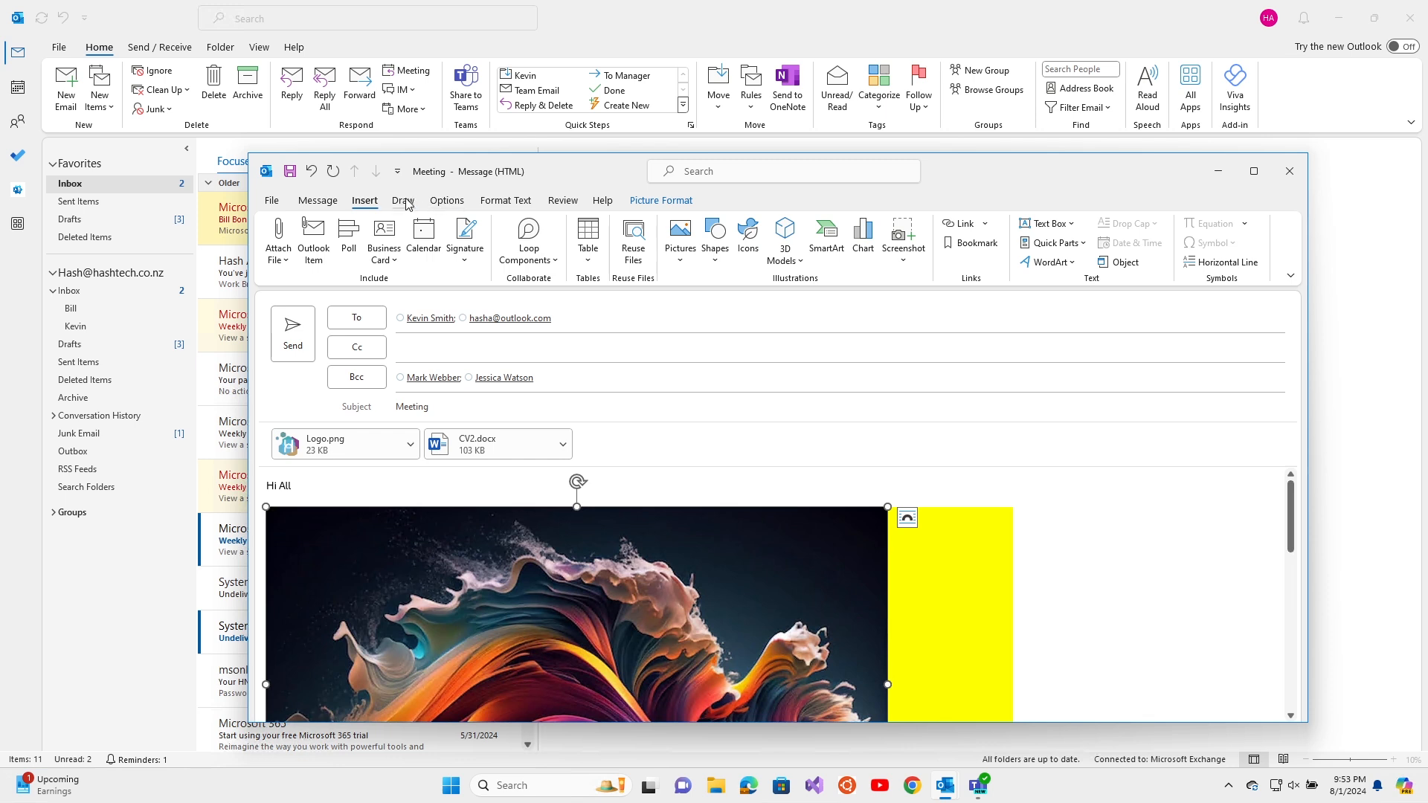
click(466, 204)
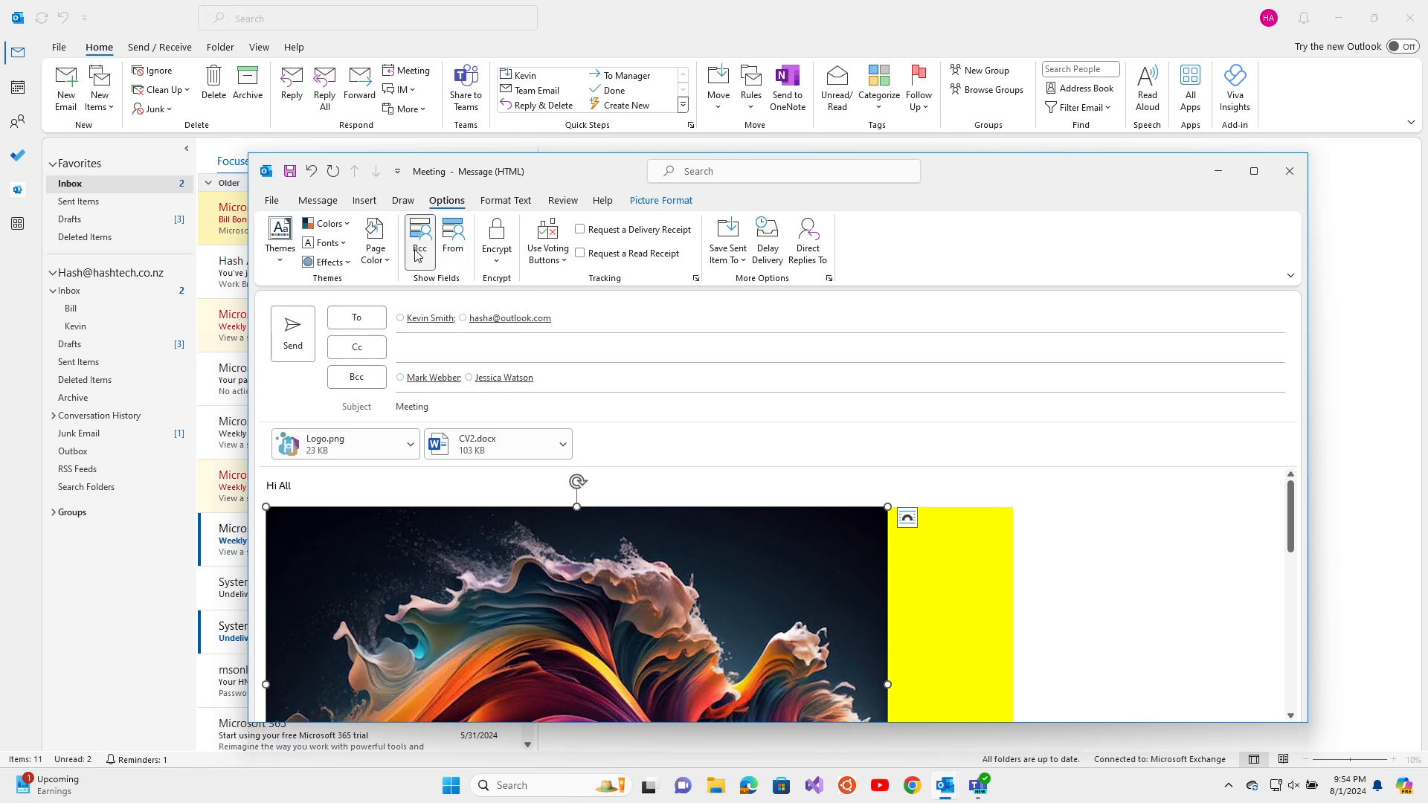
click(455, 247)
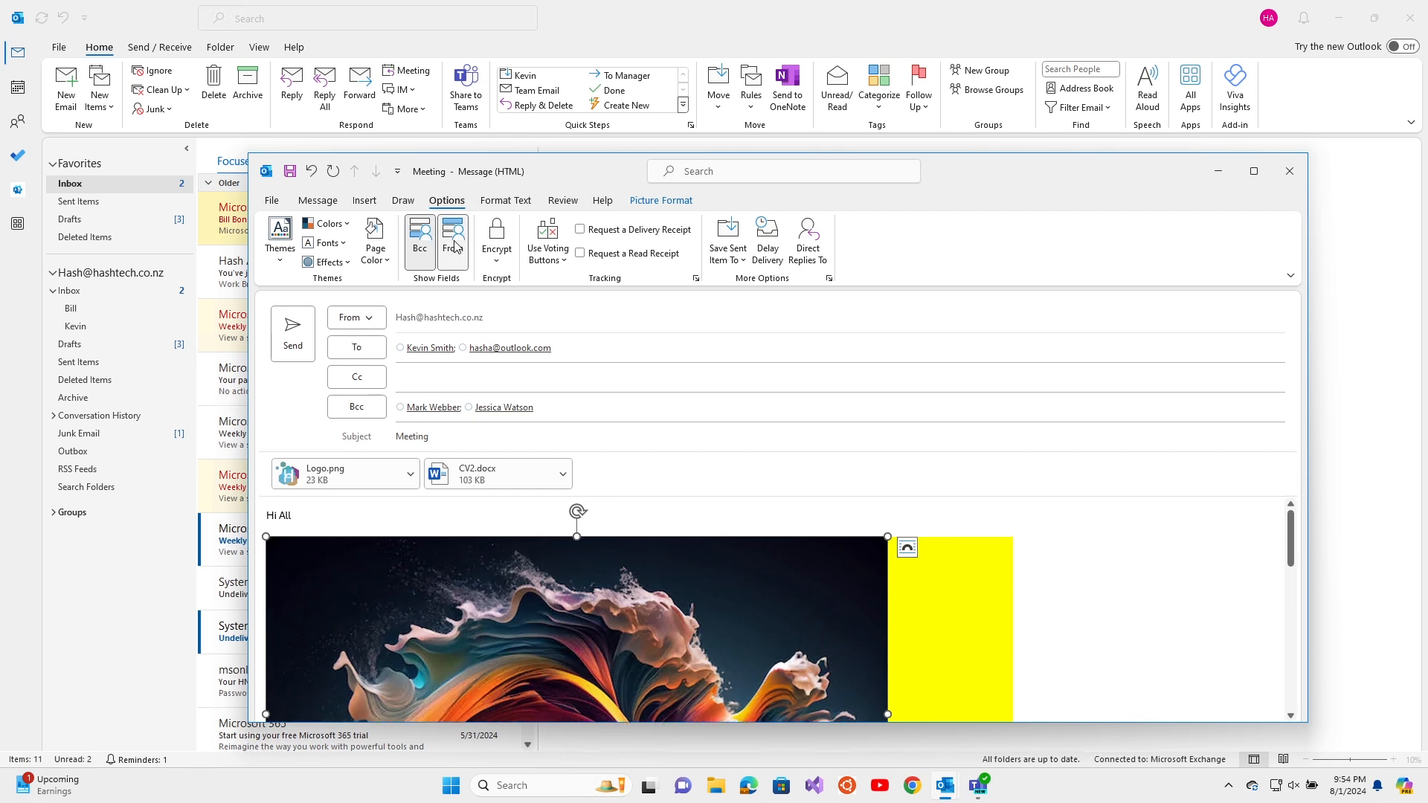
click(454, 246)
click(454, 246)
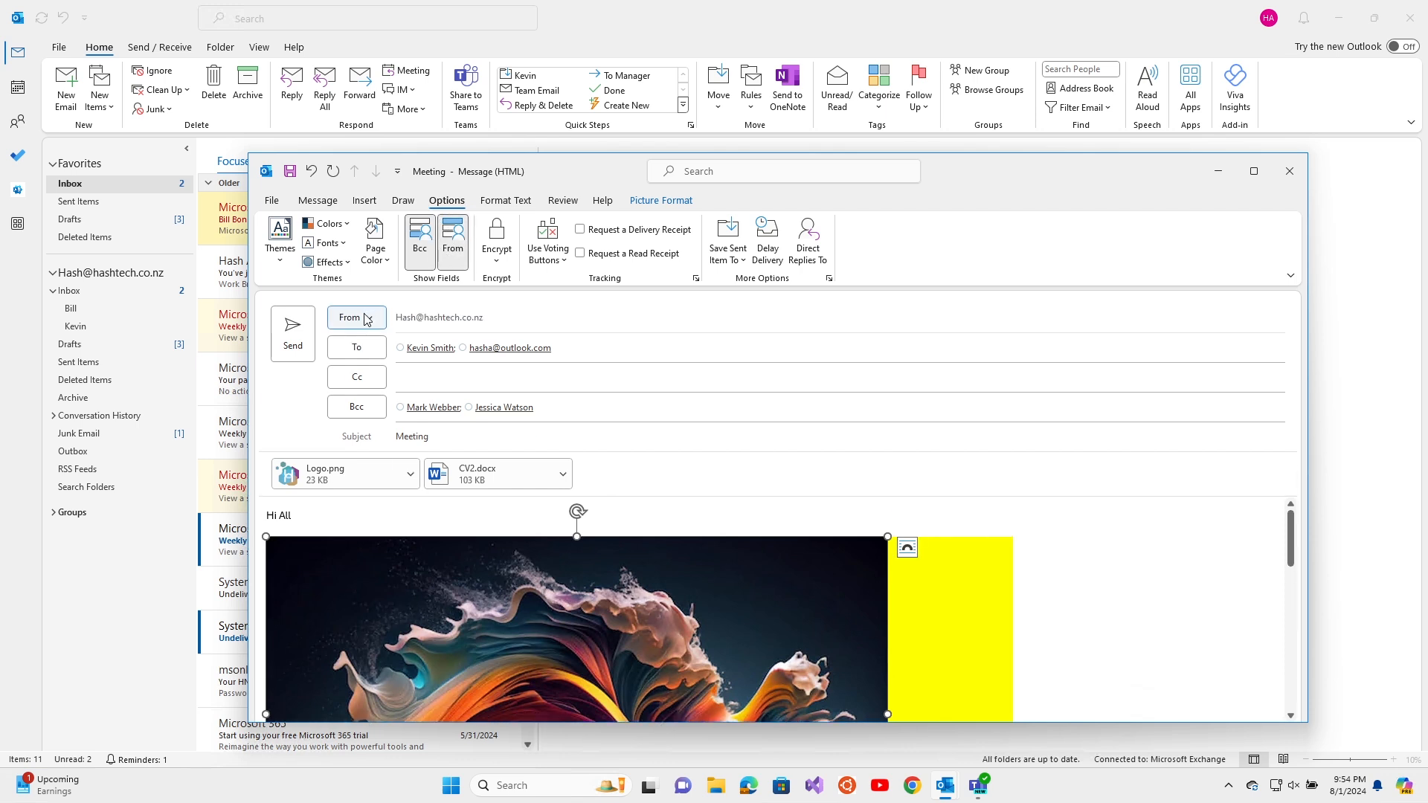
click(357, 318)
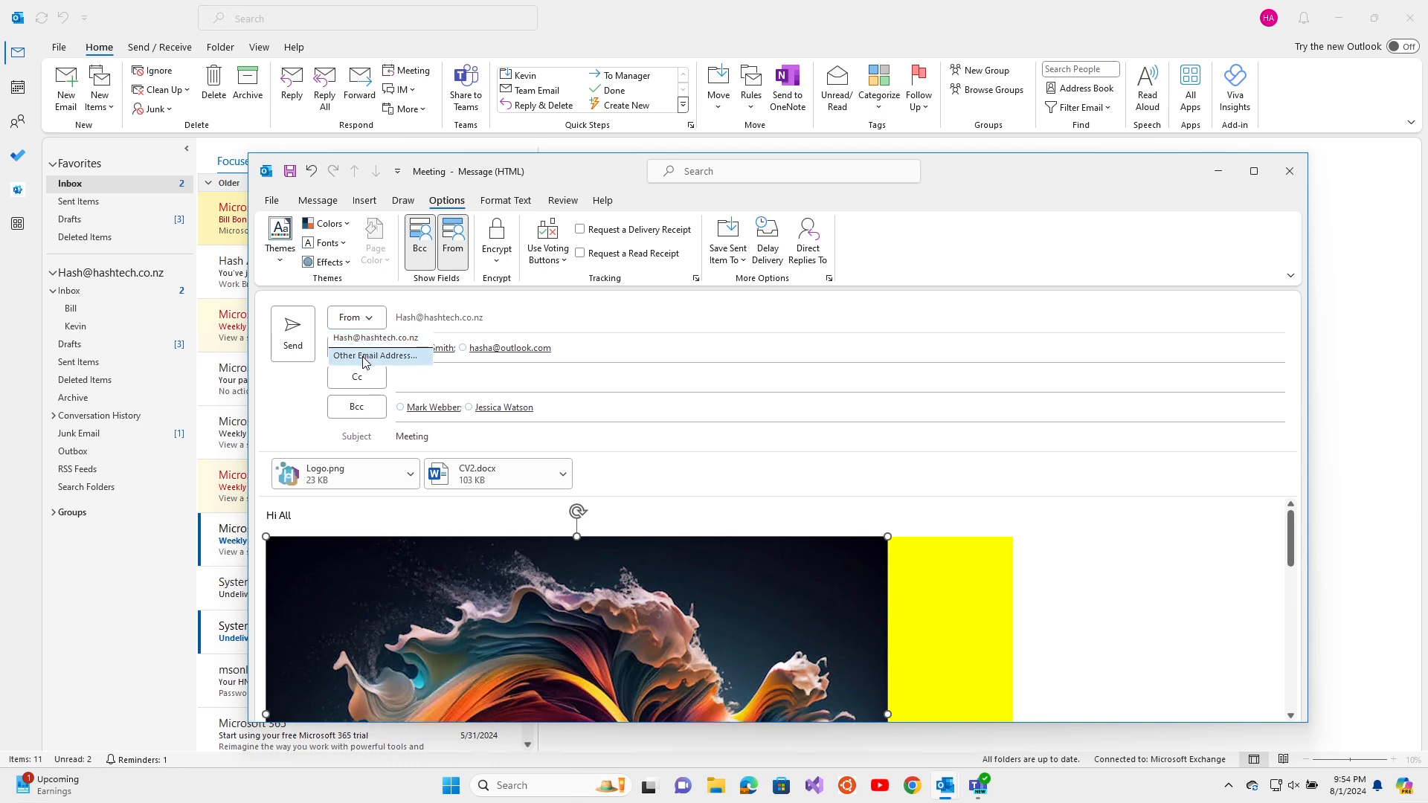
click(421, 303)
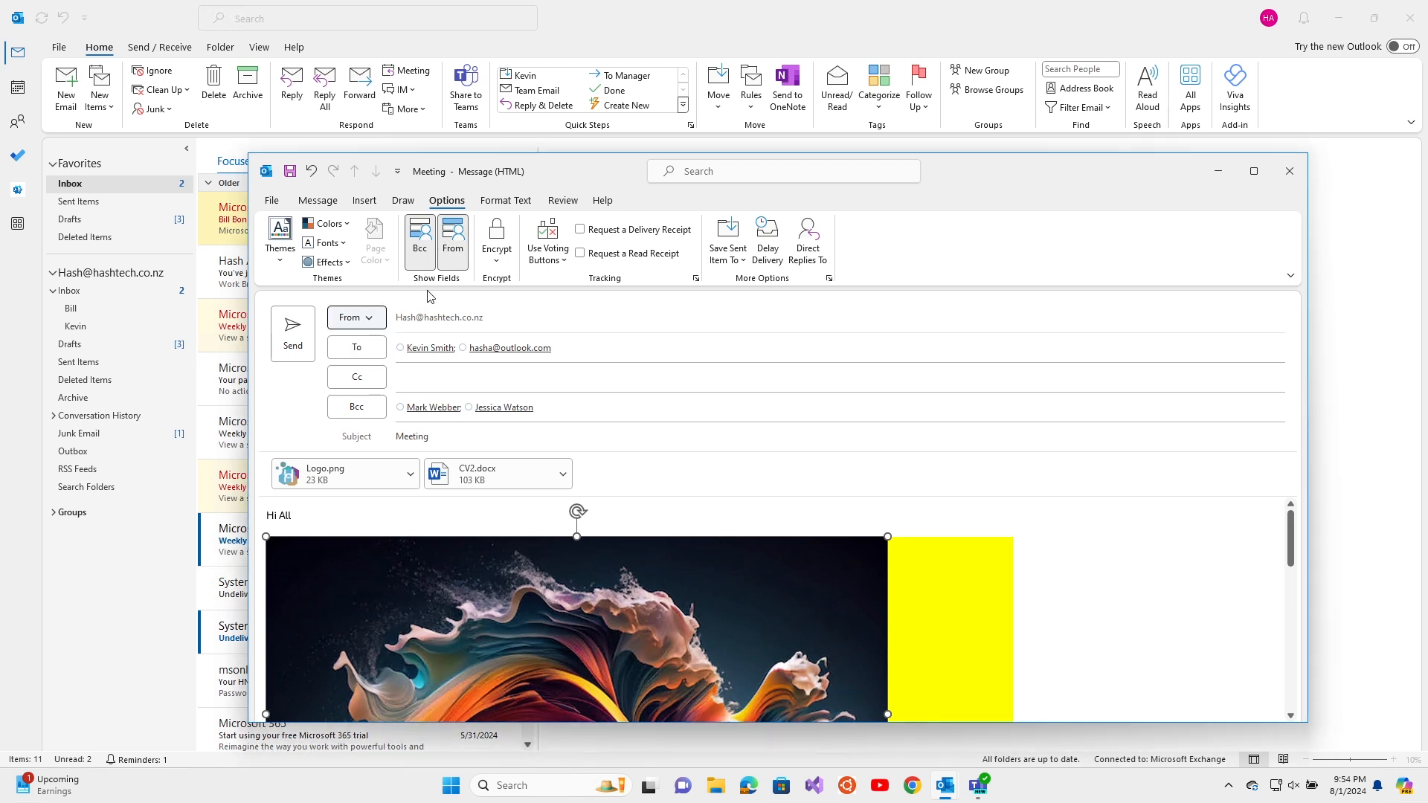
click(456, 250)
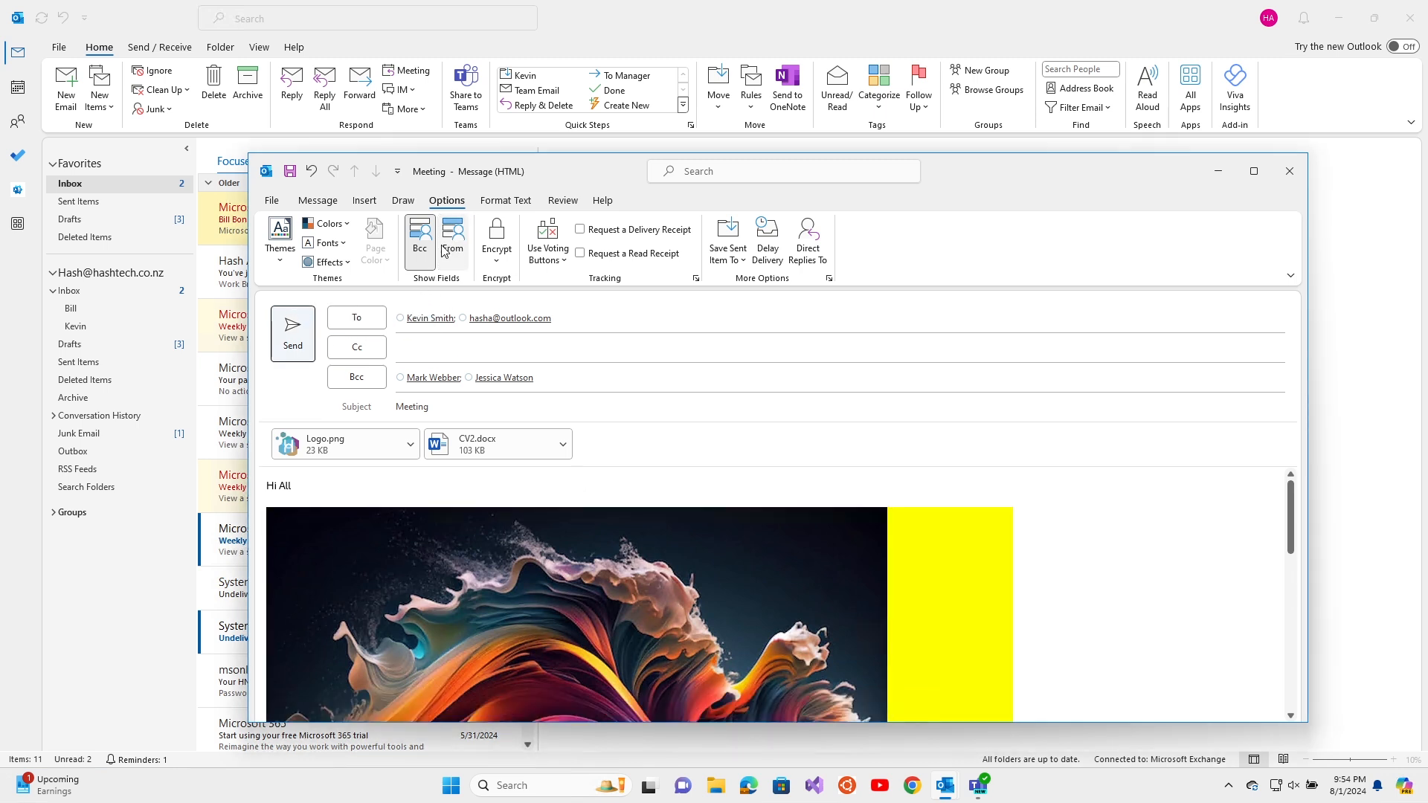
click(425, 256)
click(426, 255)
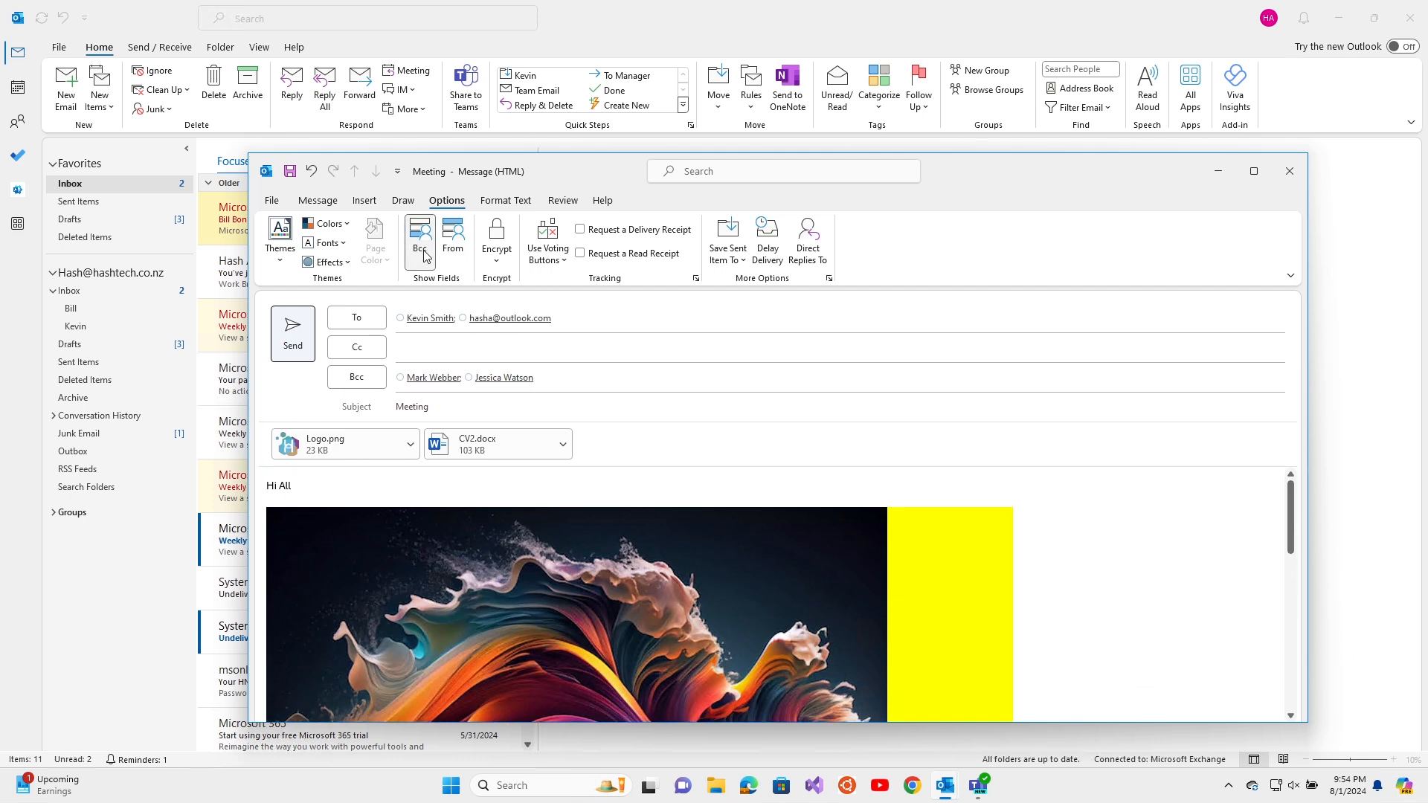
Browse the Format Text style list, then delete the Waves picture from the message body
click(505, 201)
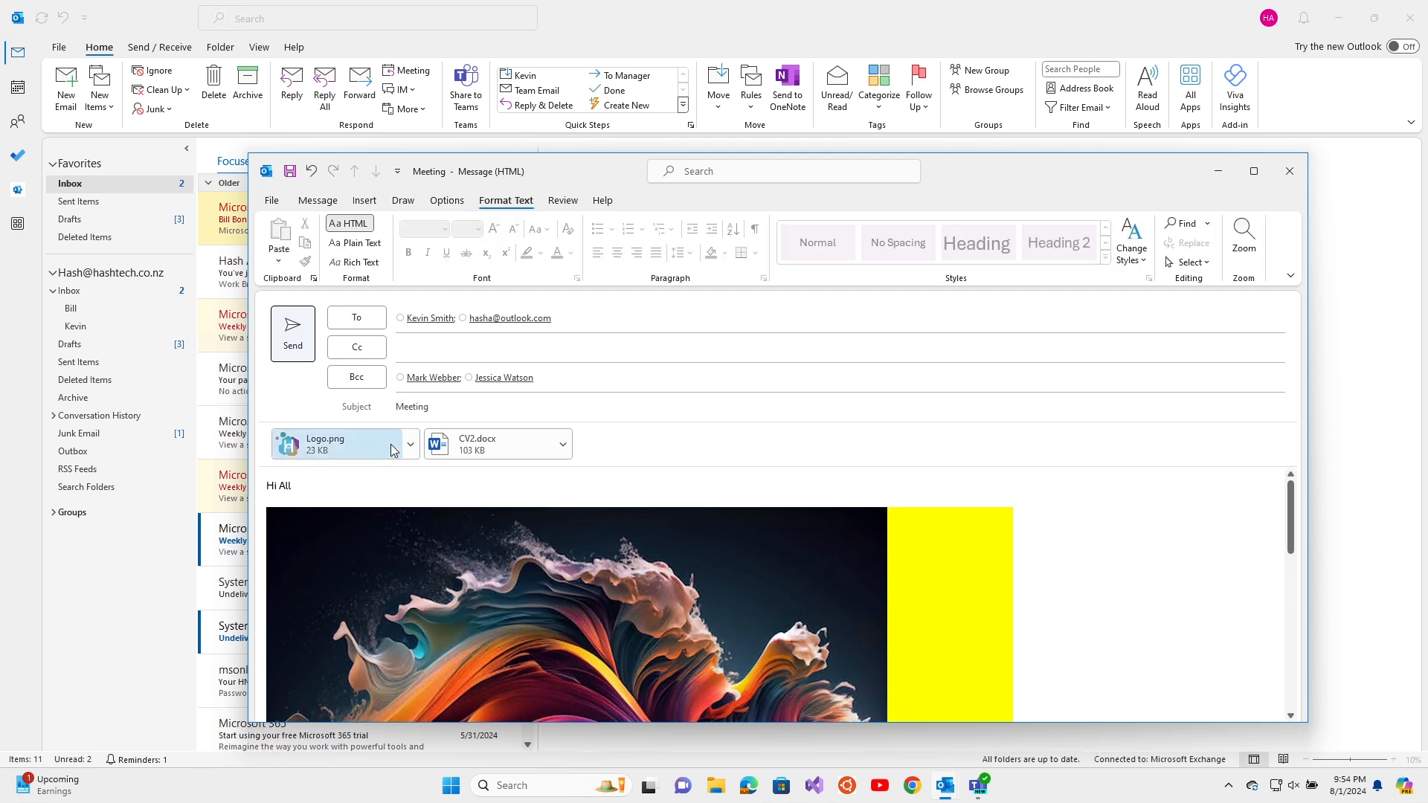
click(378, 485)
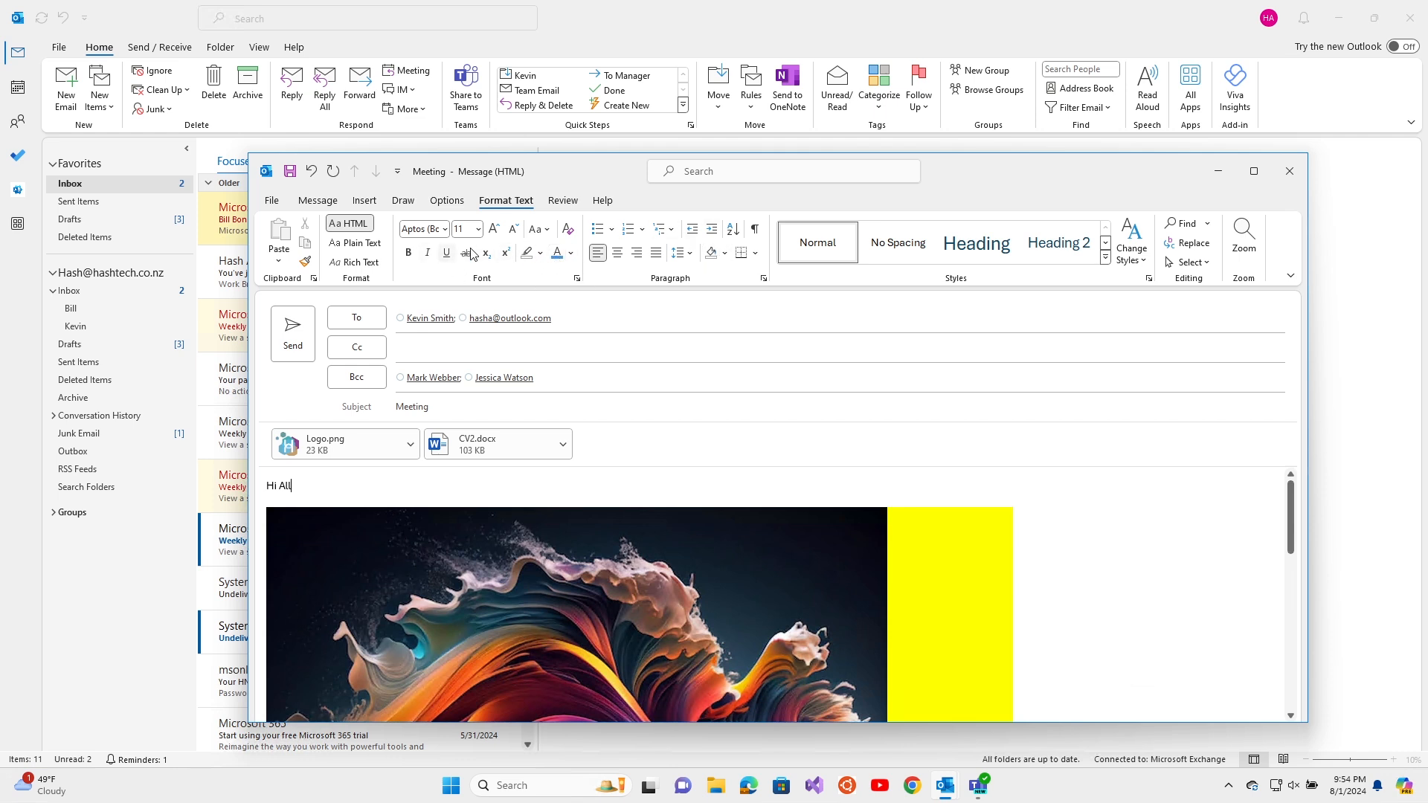
click(318, 201)
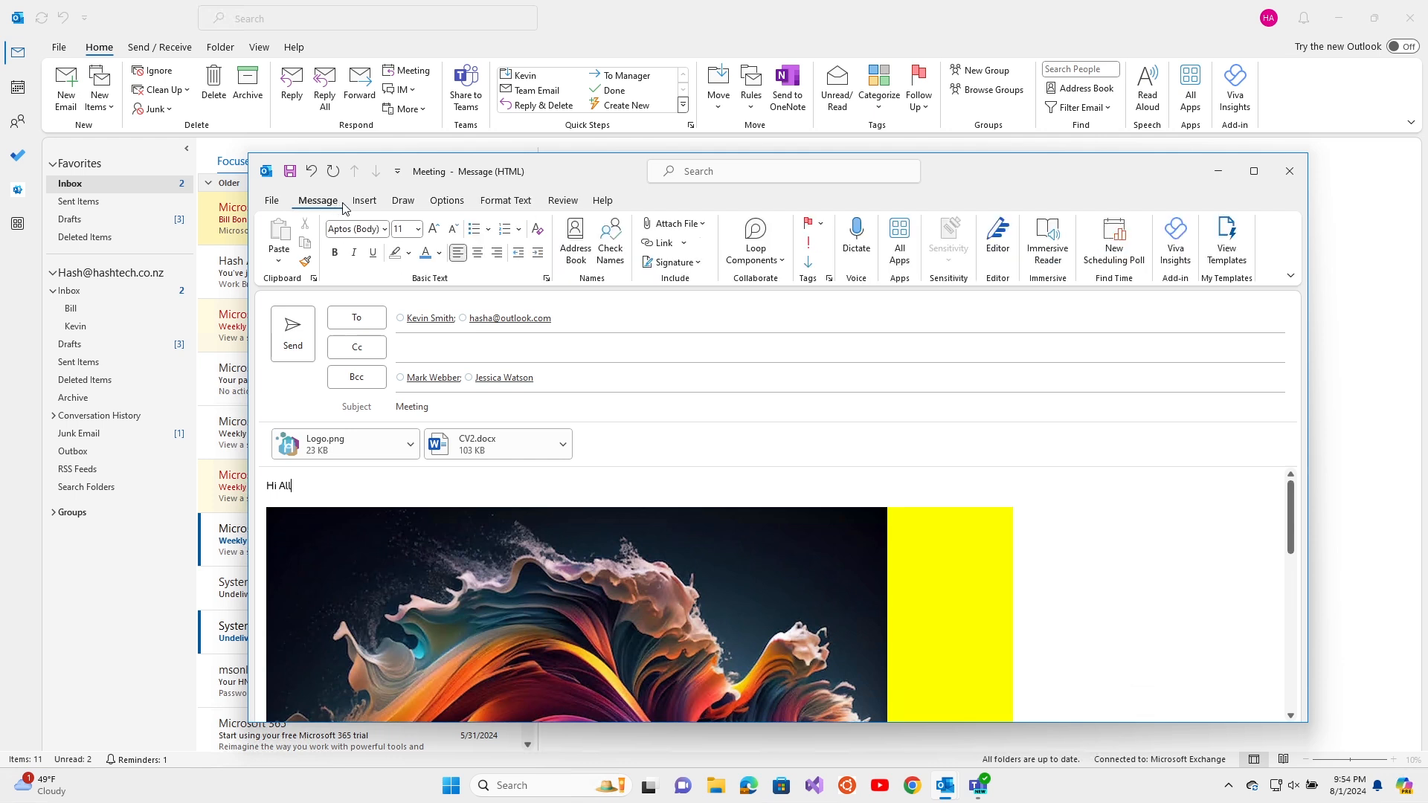
click(507, 202)
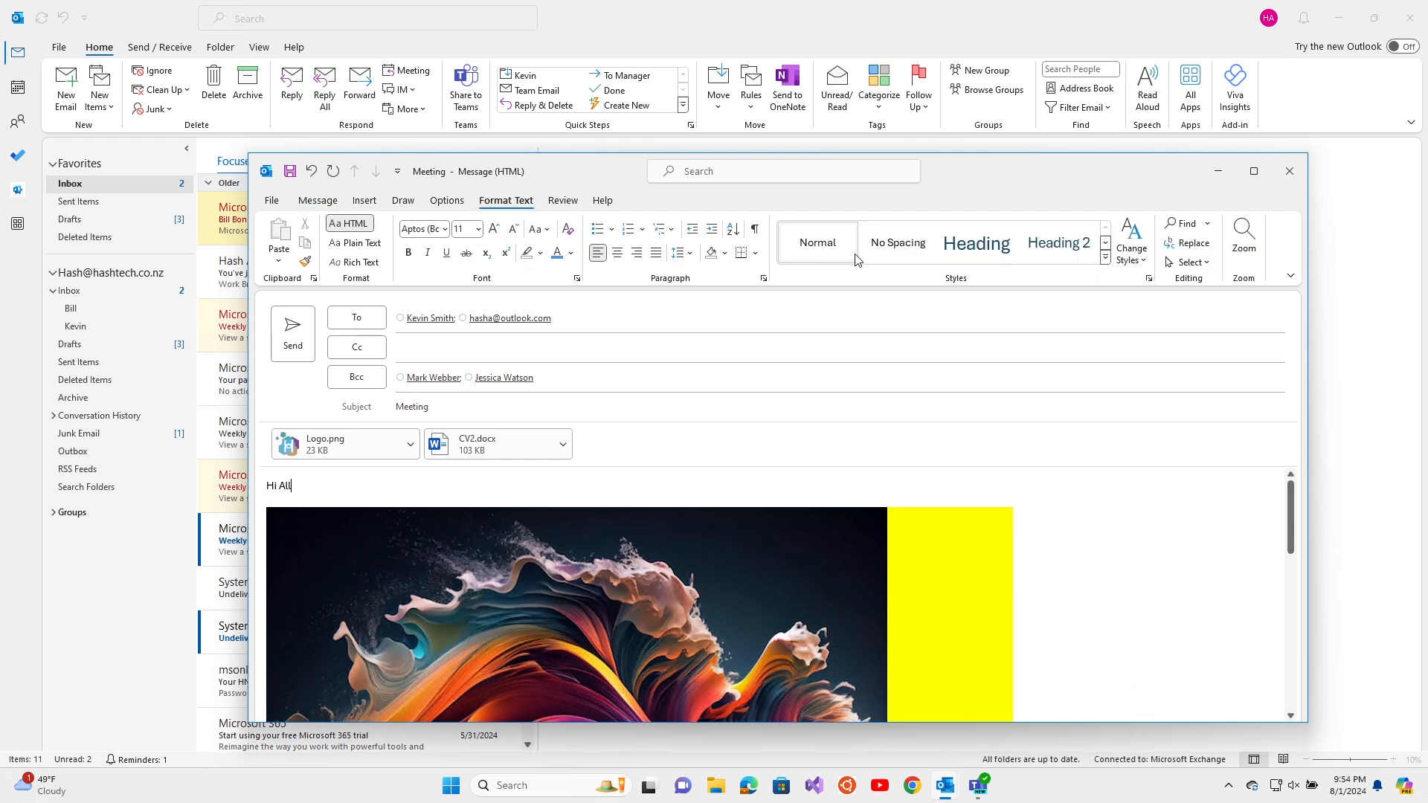
click(1106, 259)
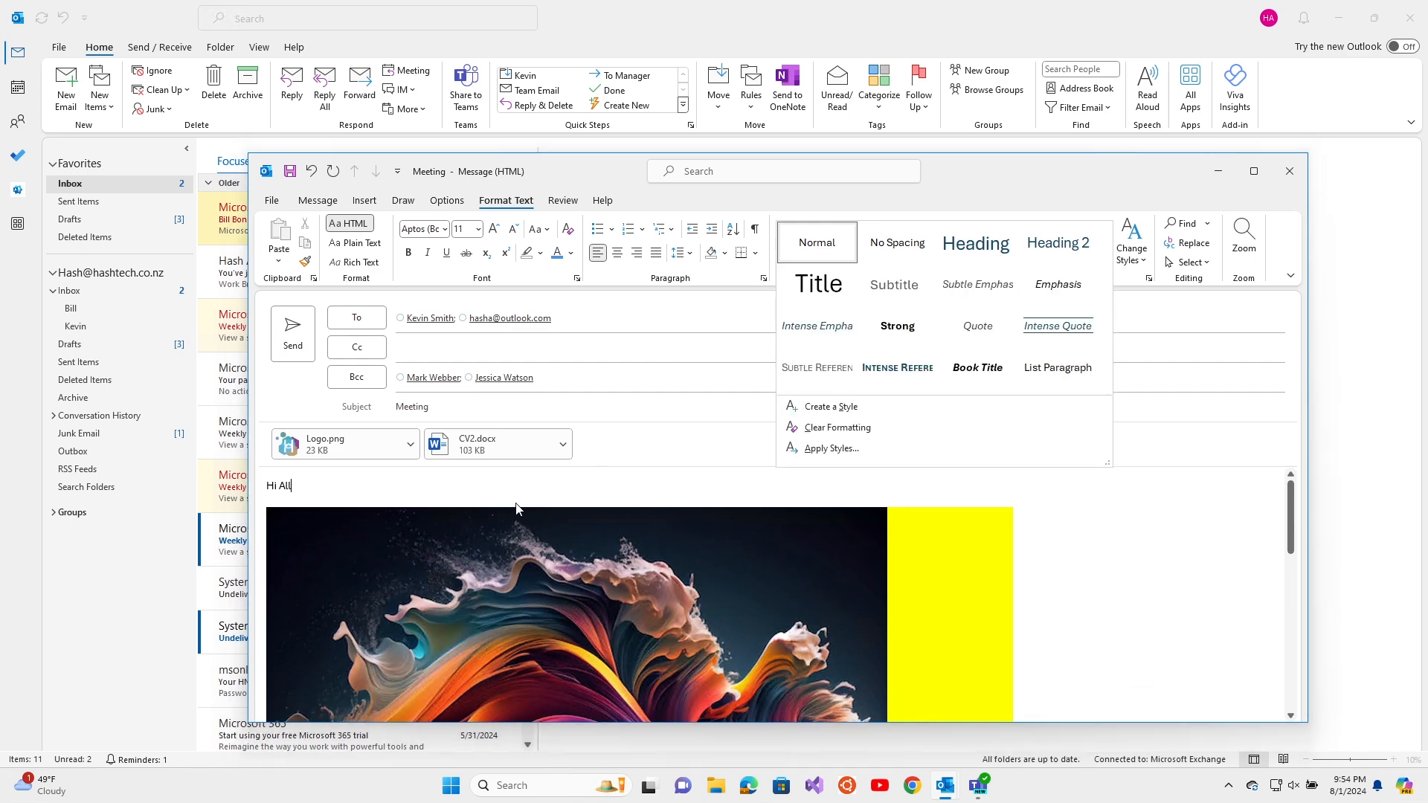
scroll(439, 491, down, 5)
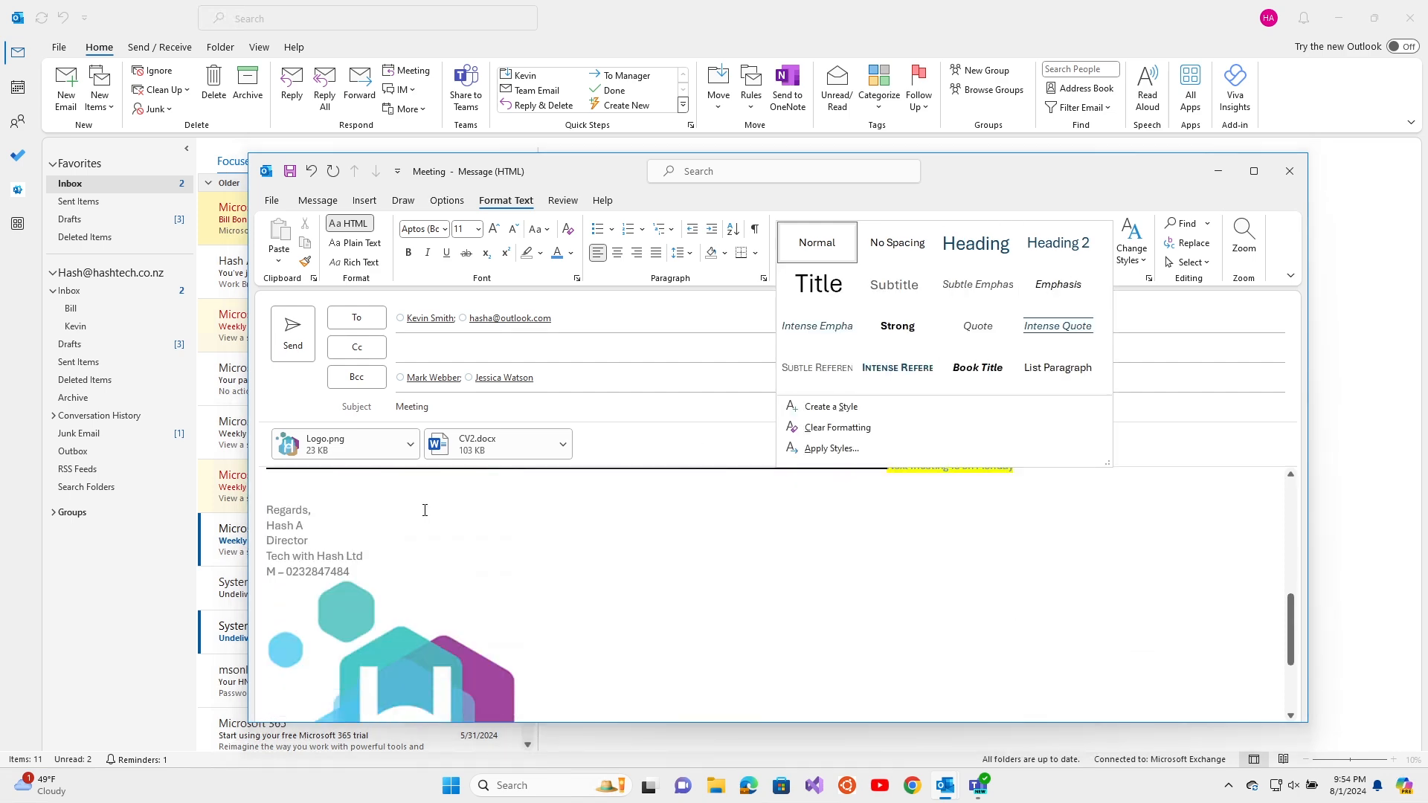
scroll(415, 530, up, 5)
click(415, 534)
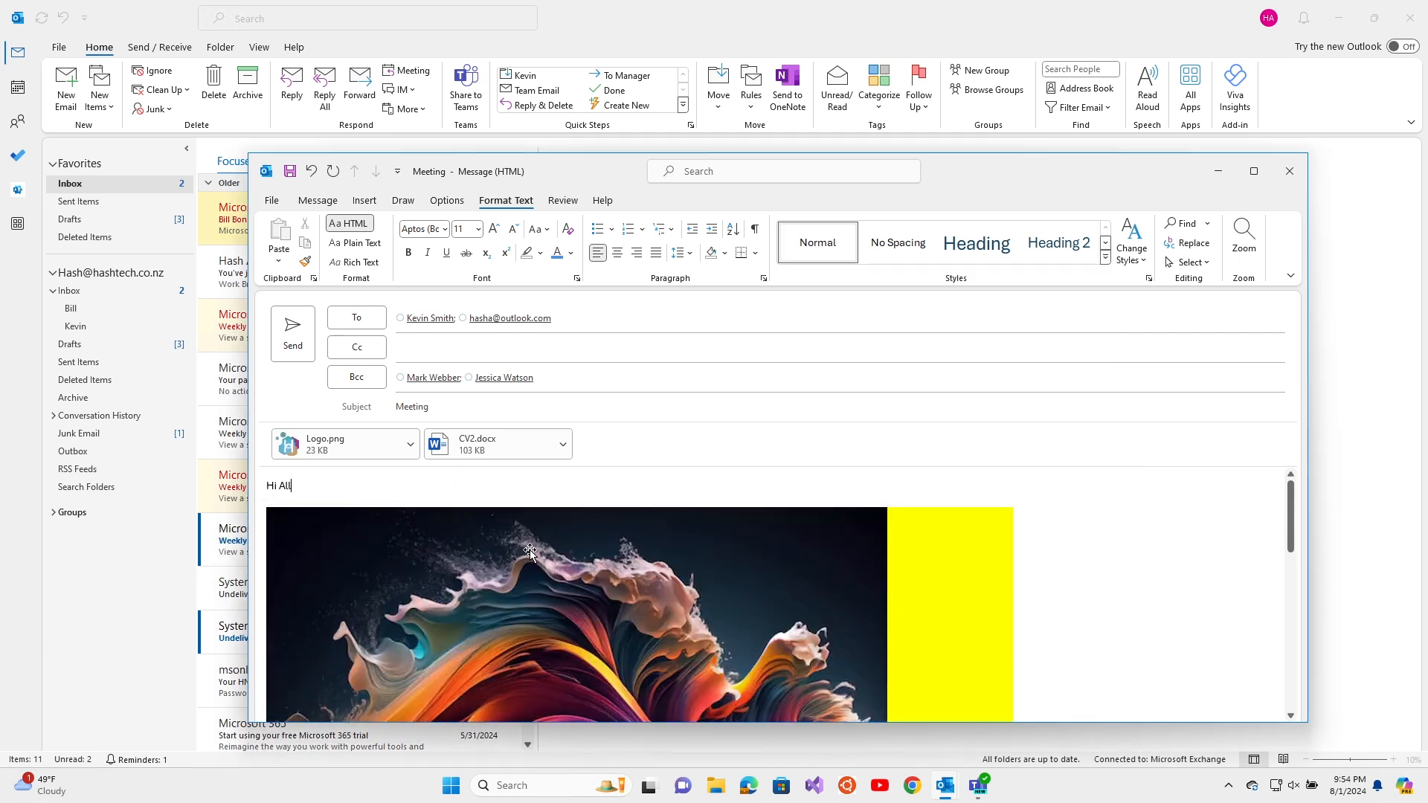
click(530, 550)
key(Delete)
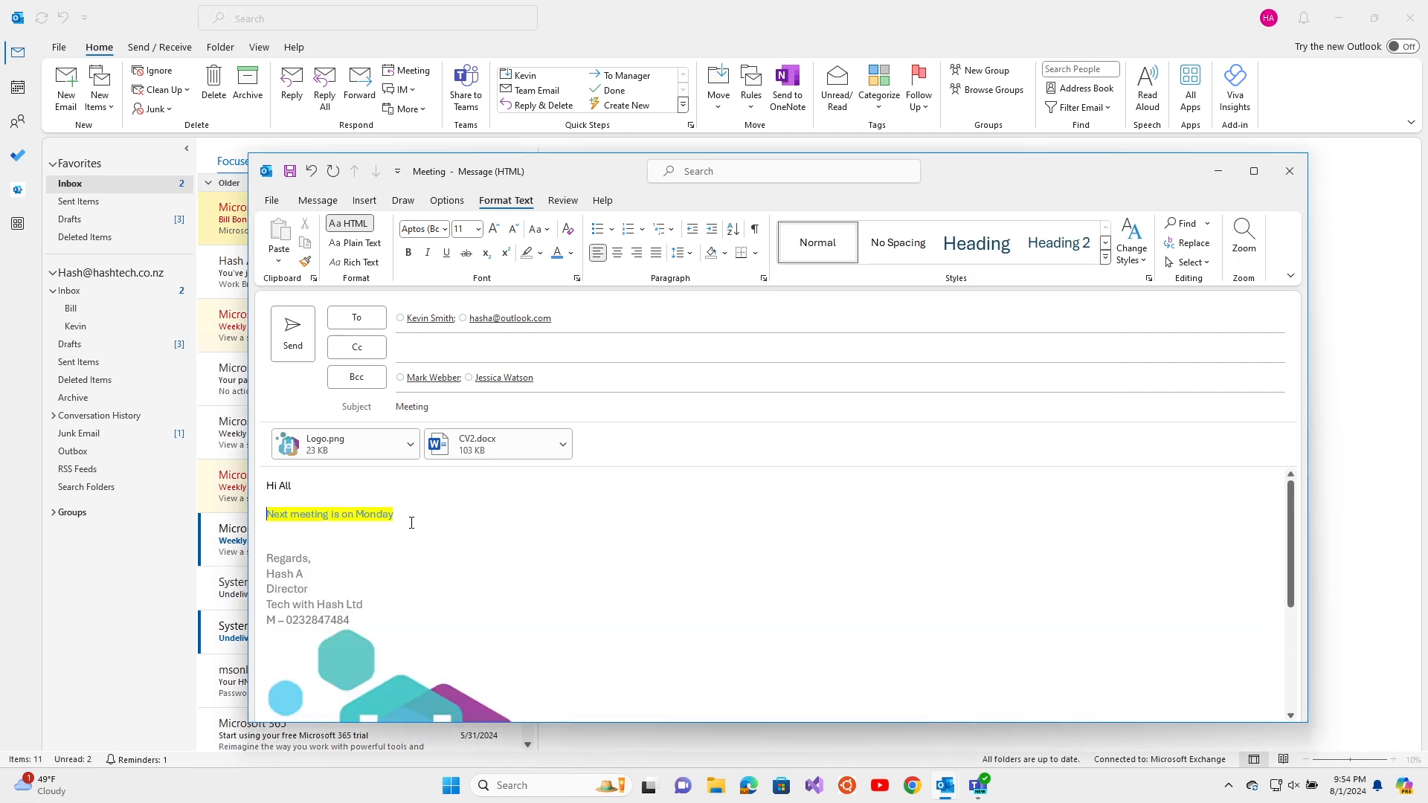
Style the 'Next meeting is on Monday' line, trying Strong, Intense Quote and Normal
drag(343, 520, 260, 520)
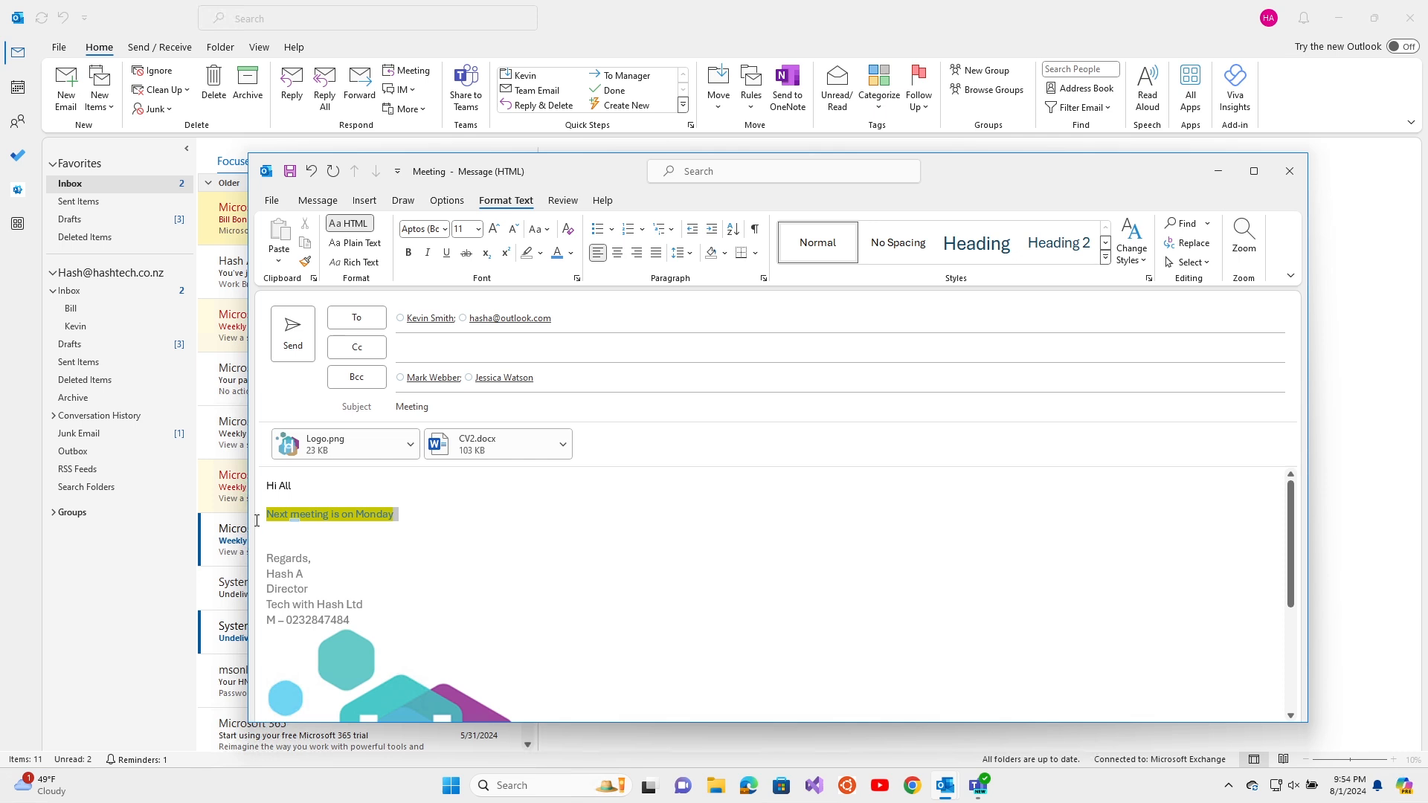
click(1106, 258)
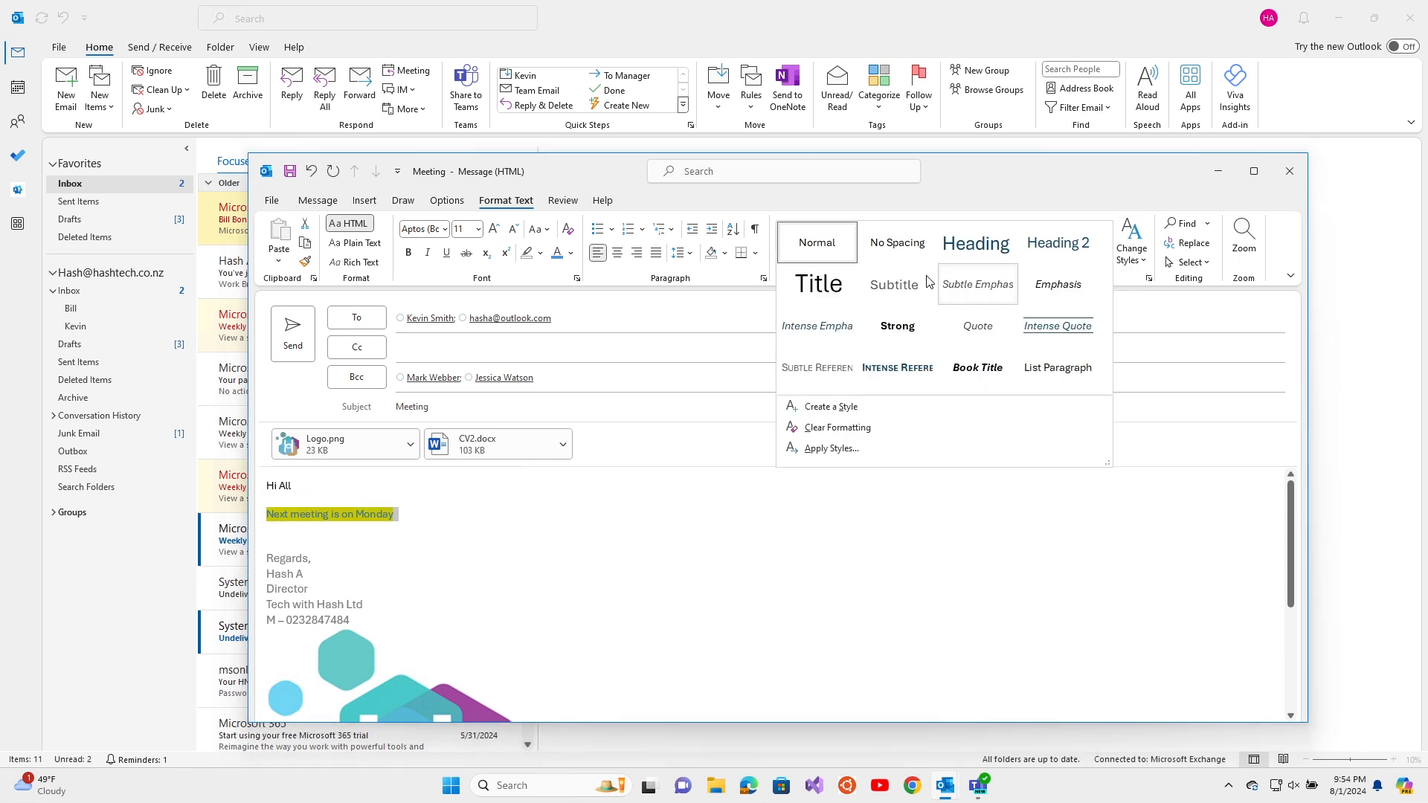
click(902, 329)
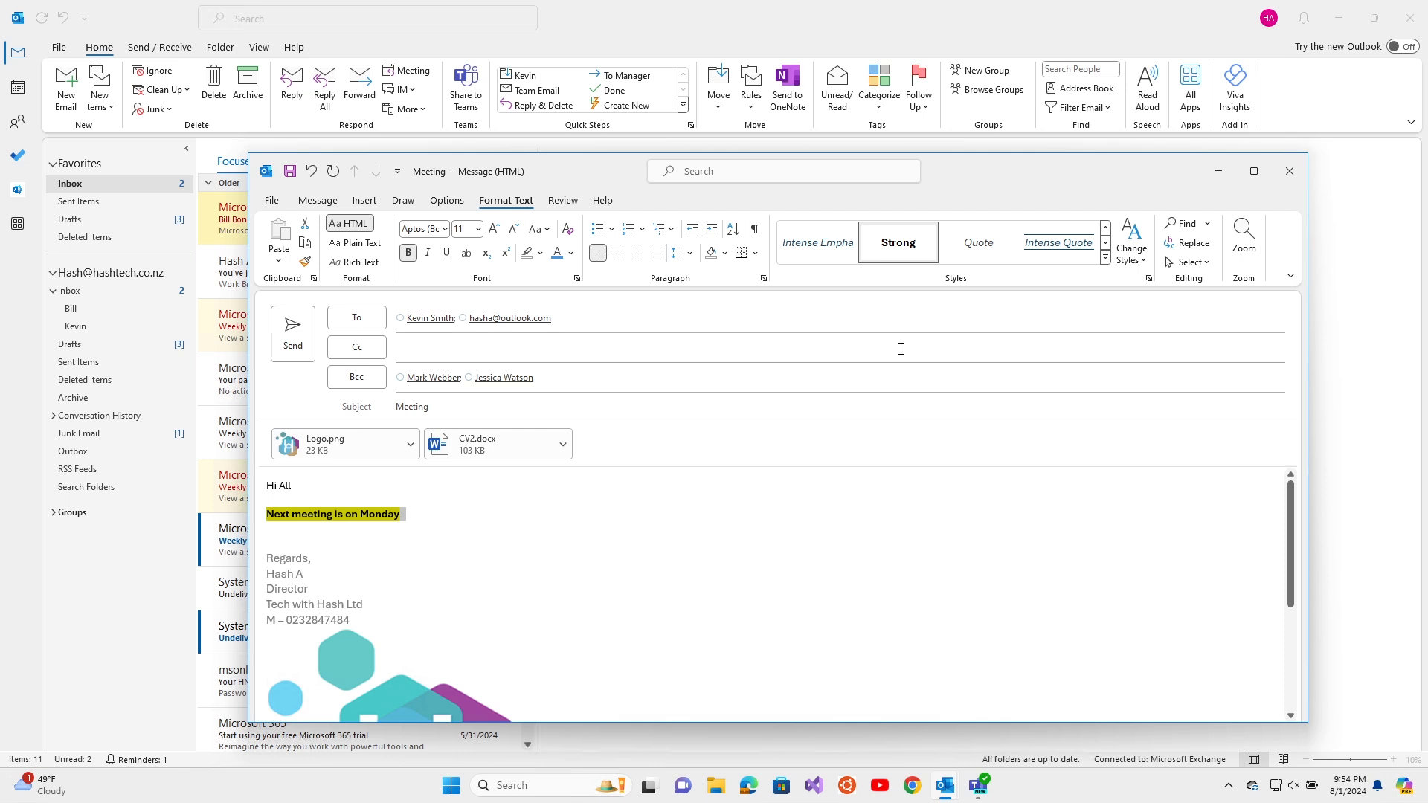
click(1106, 257)
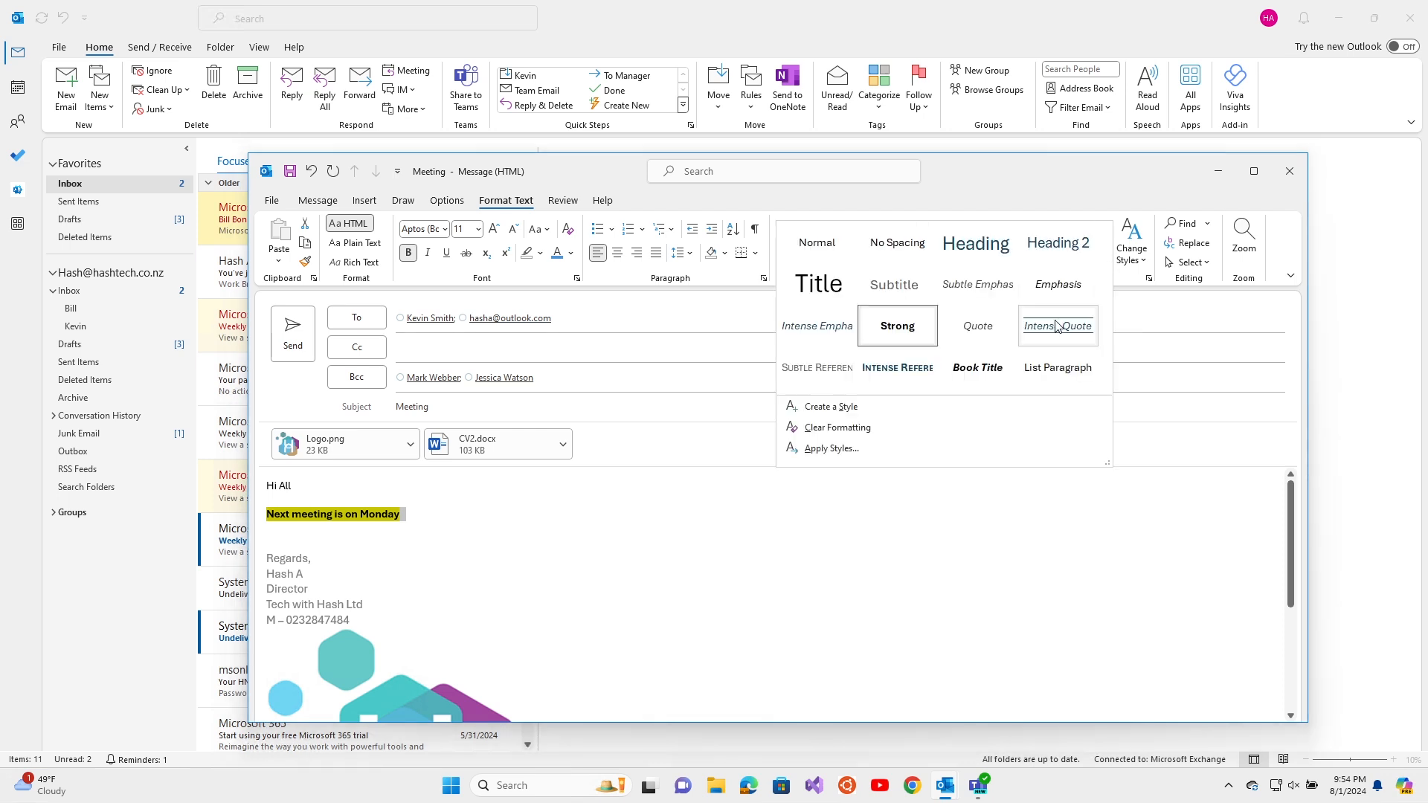
click(1056, 326)
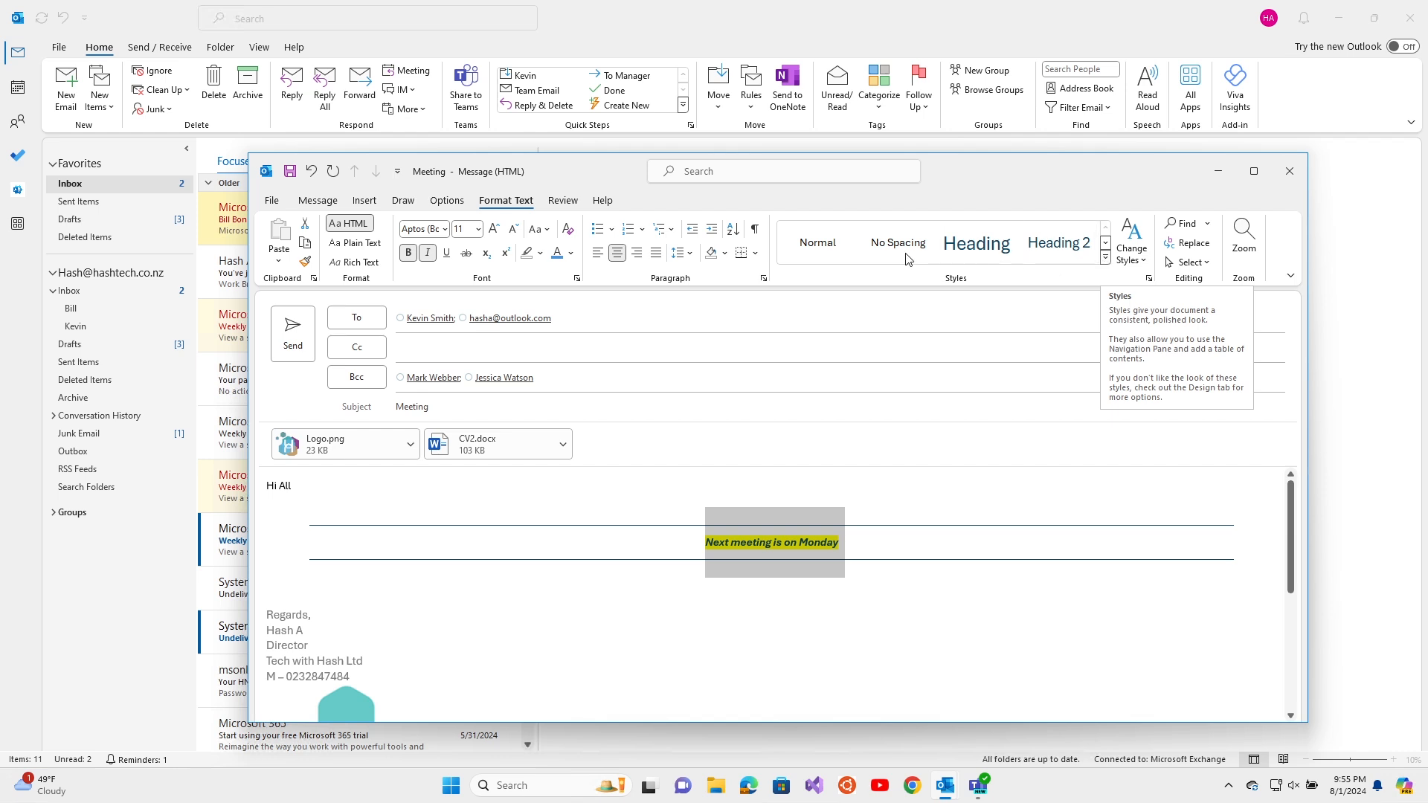
click(819, 251)
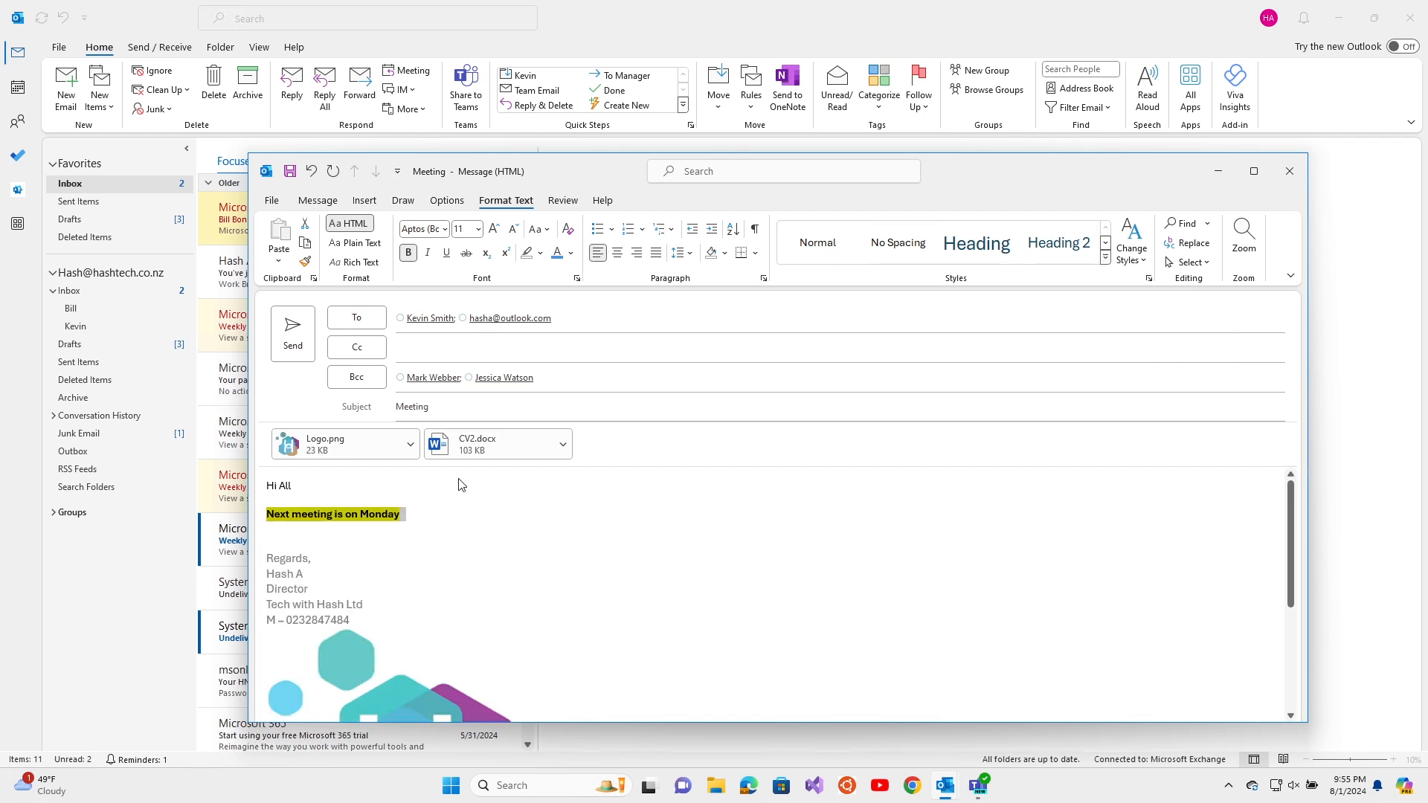
Deselect the body text, send the Meeting email, and go back to the Inbox
click(359, 538)
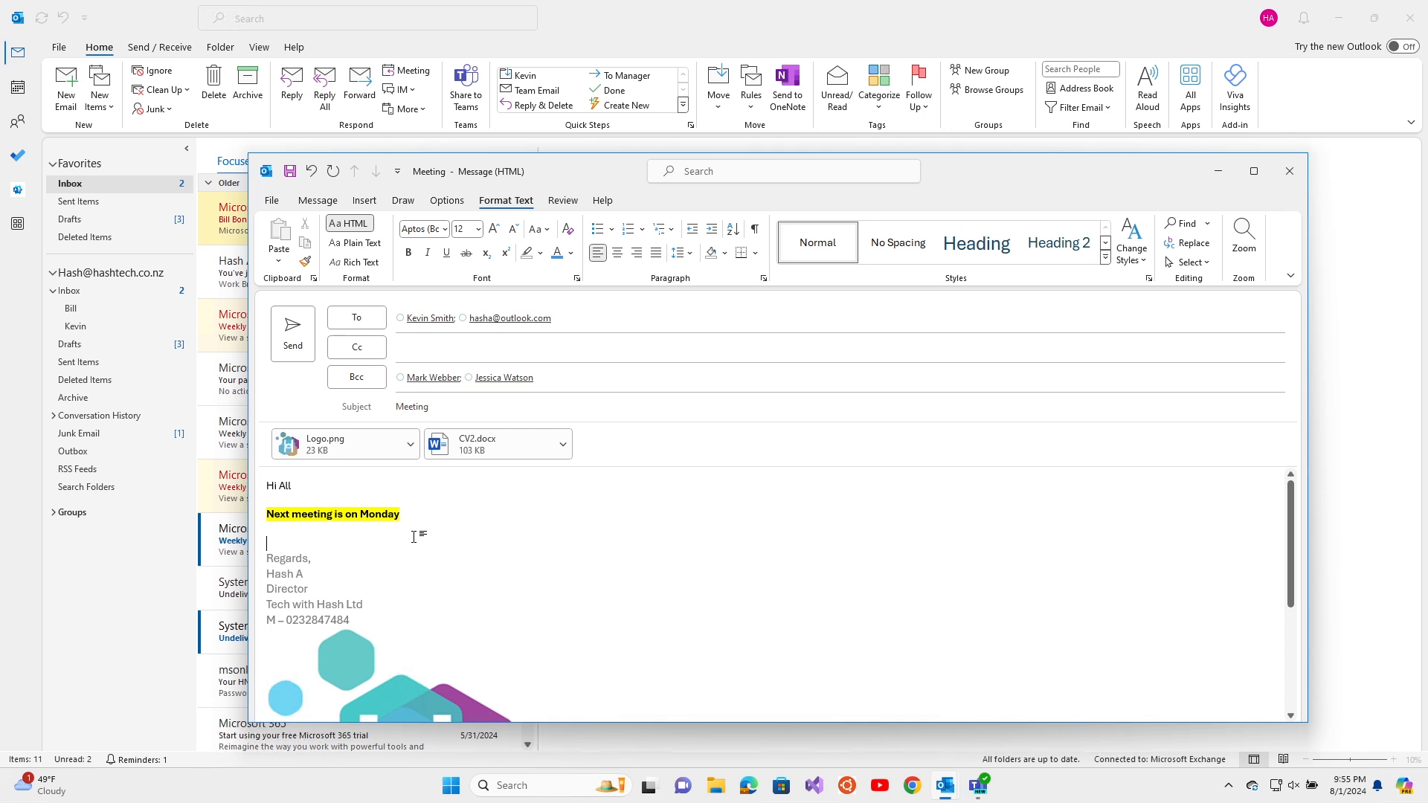
click(298, 346)
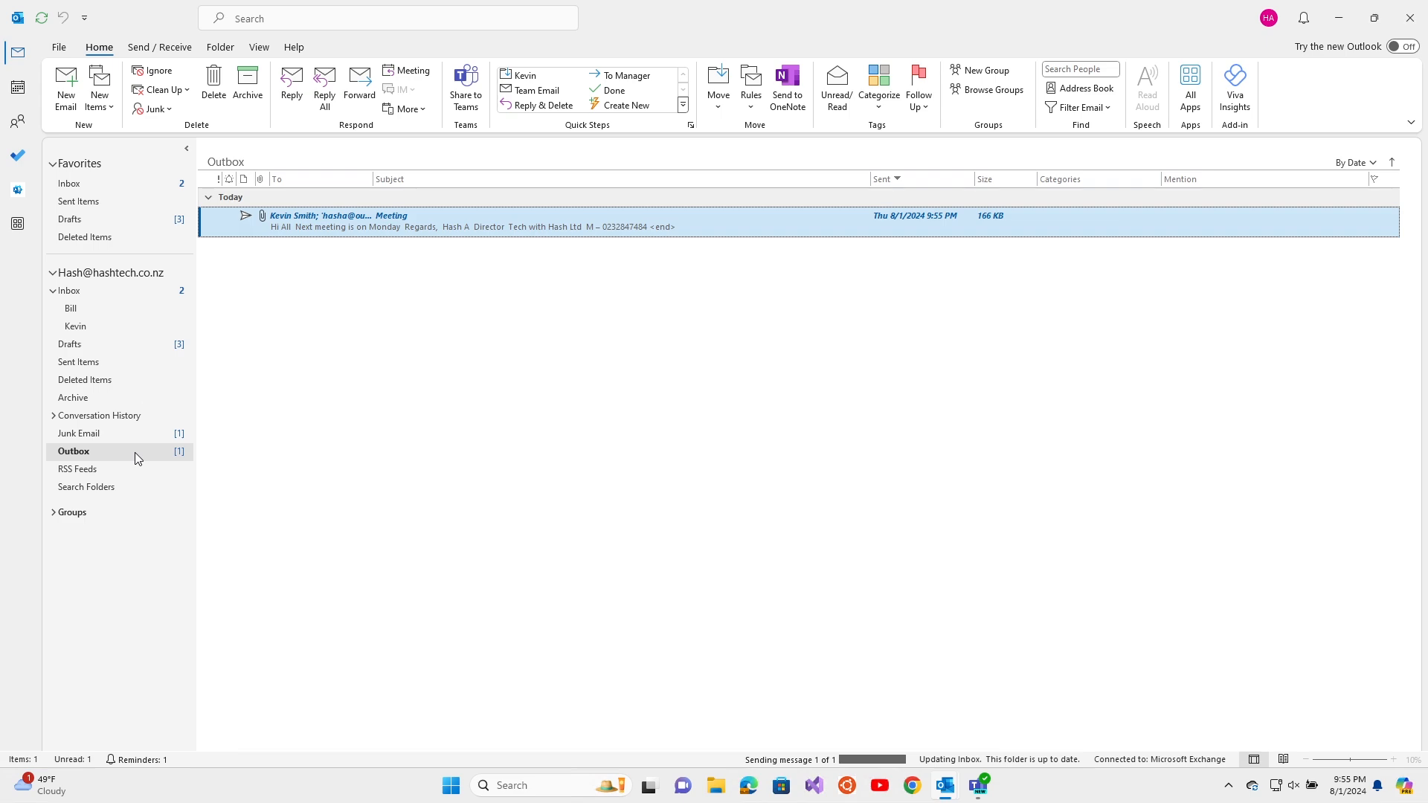
click(153, 363)
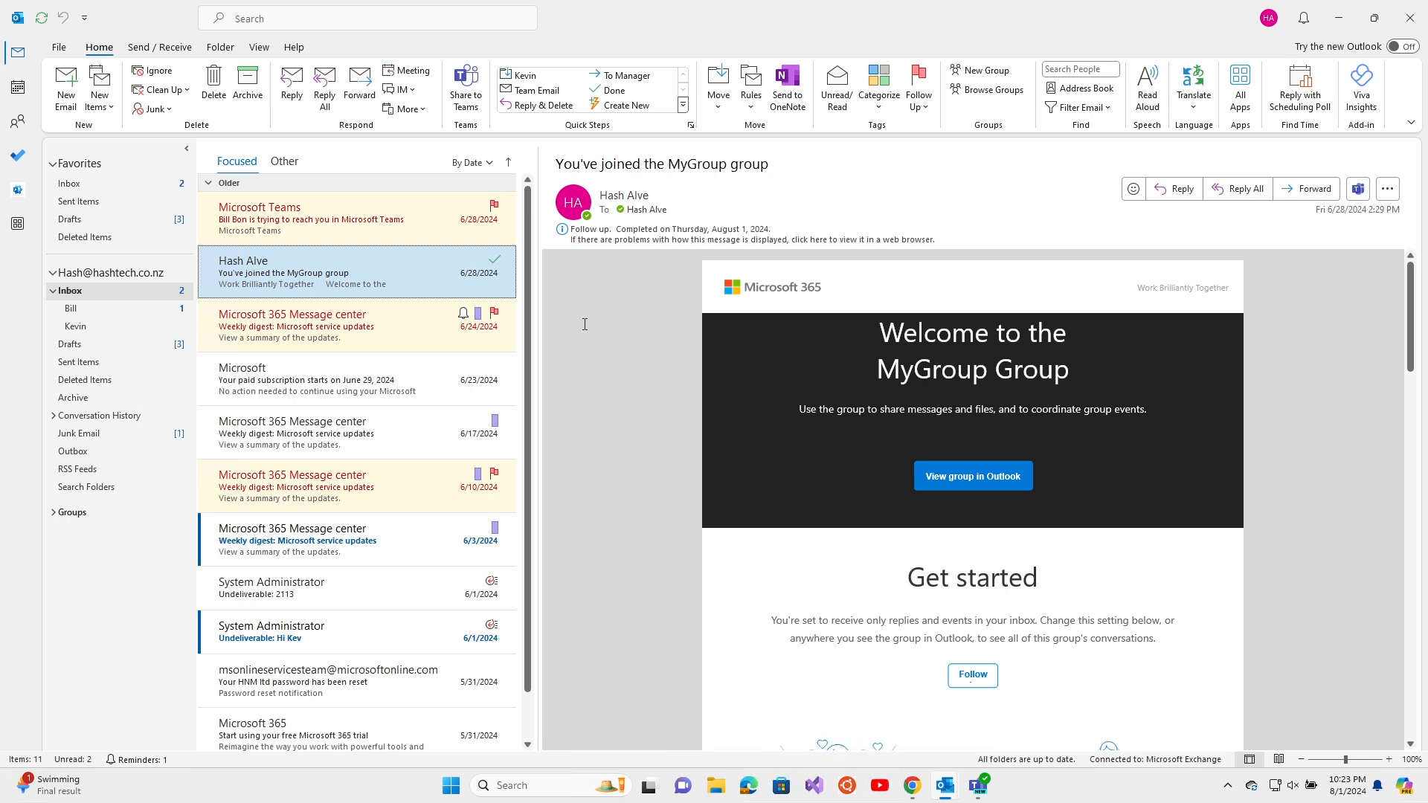
Open the Inbox subfolder, then start and discard a reply to the Project Plan email
click(146, 291)
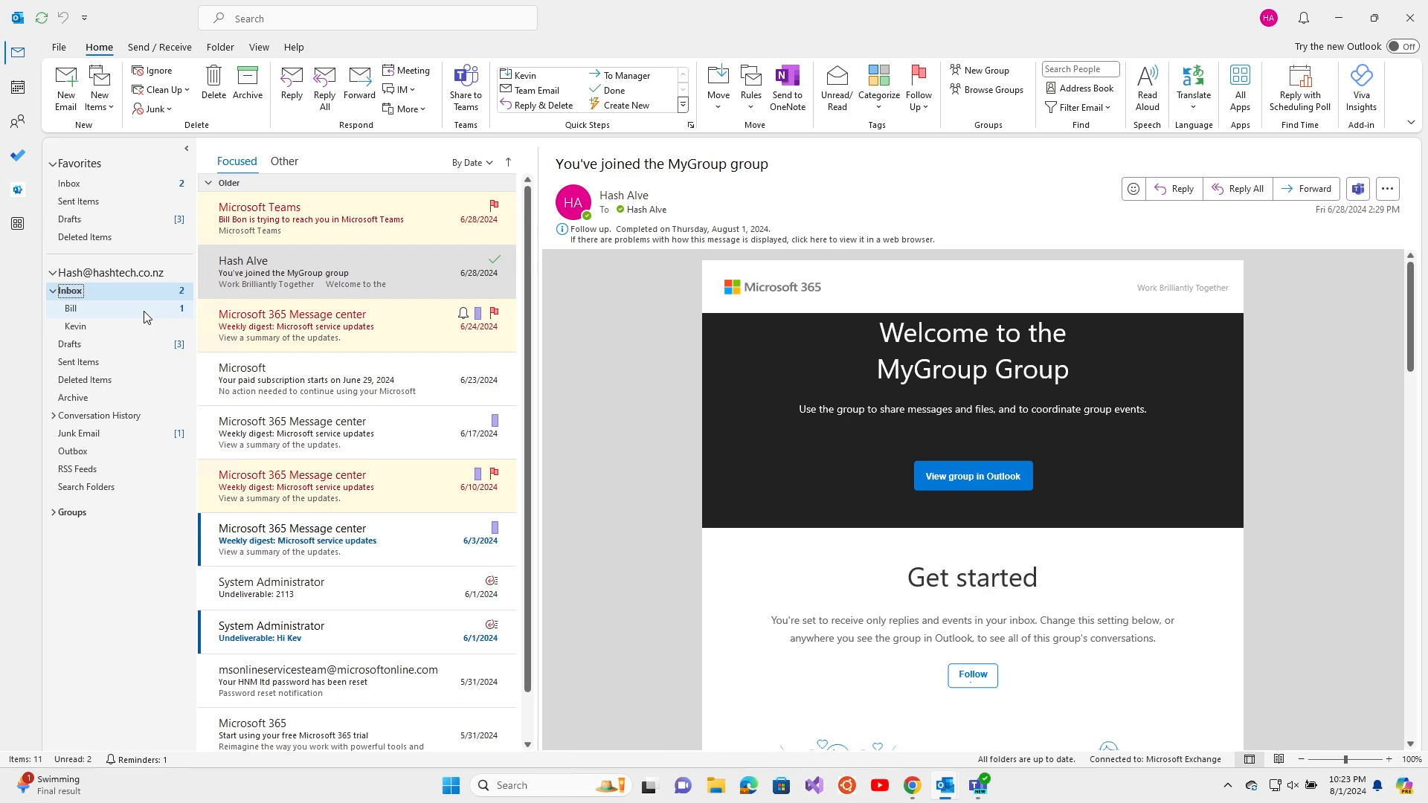
click(145, 312)
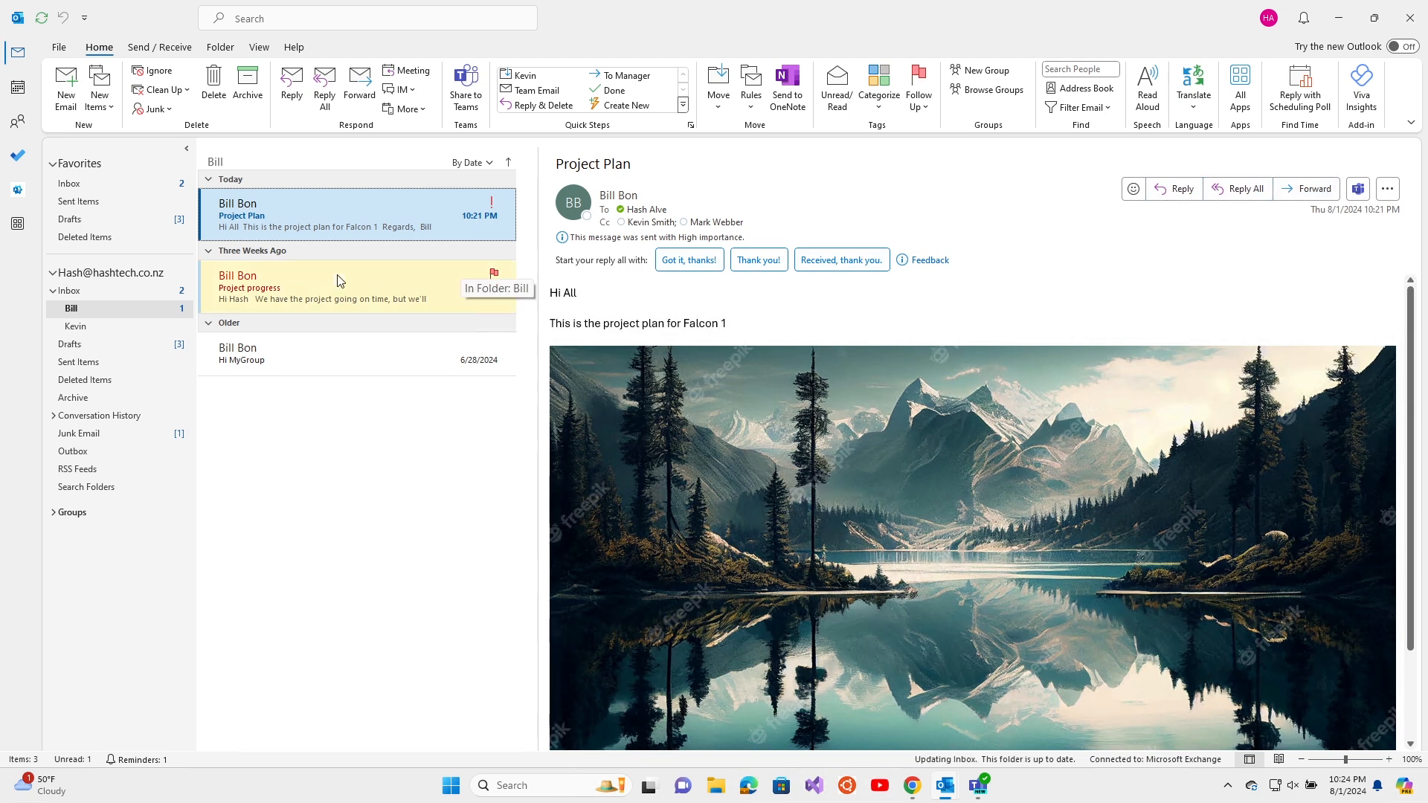
right_click(275, 227)
click(313, 280)
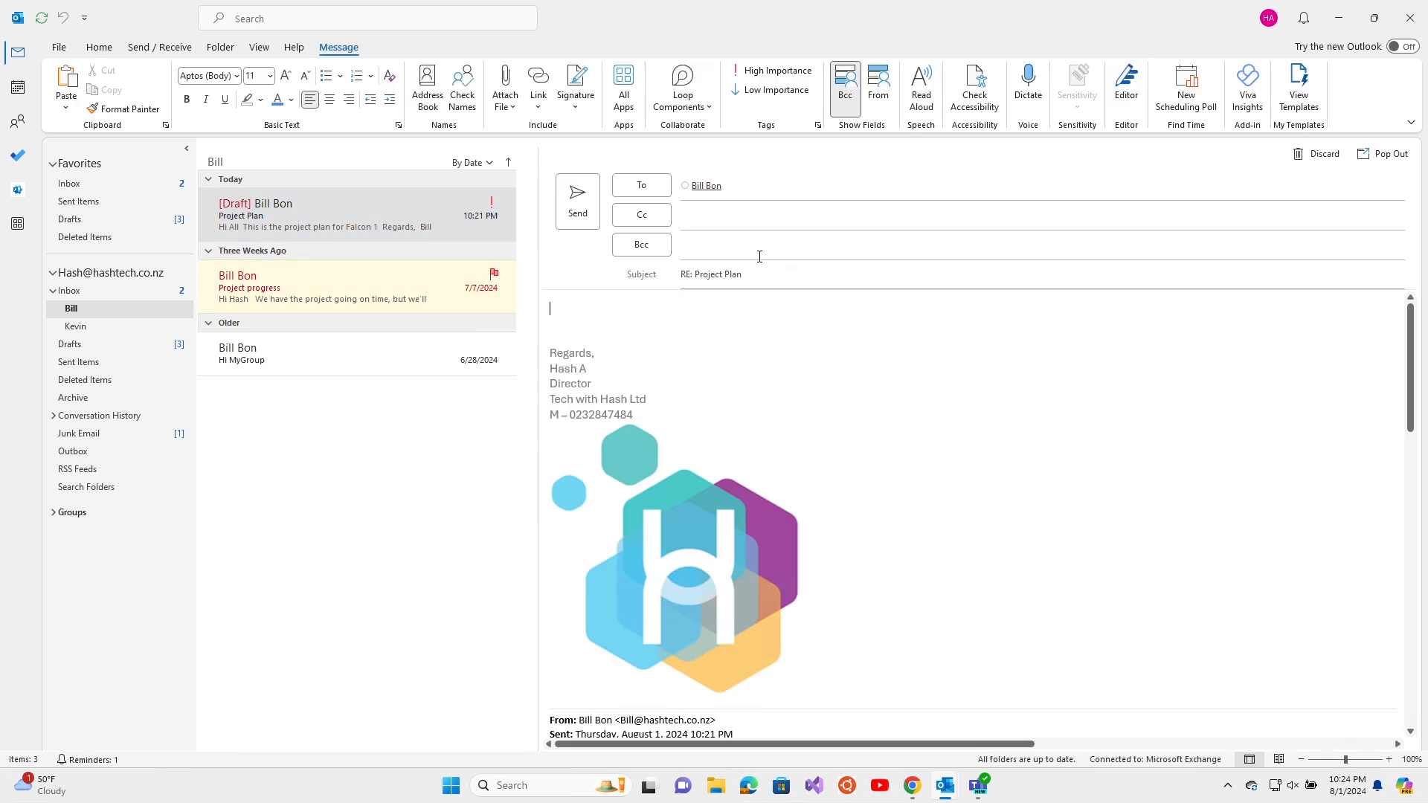
scroll(831, 461, down, 4)
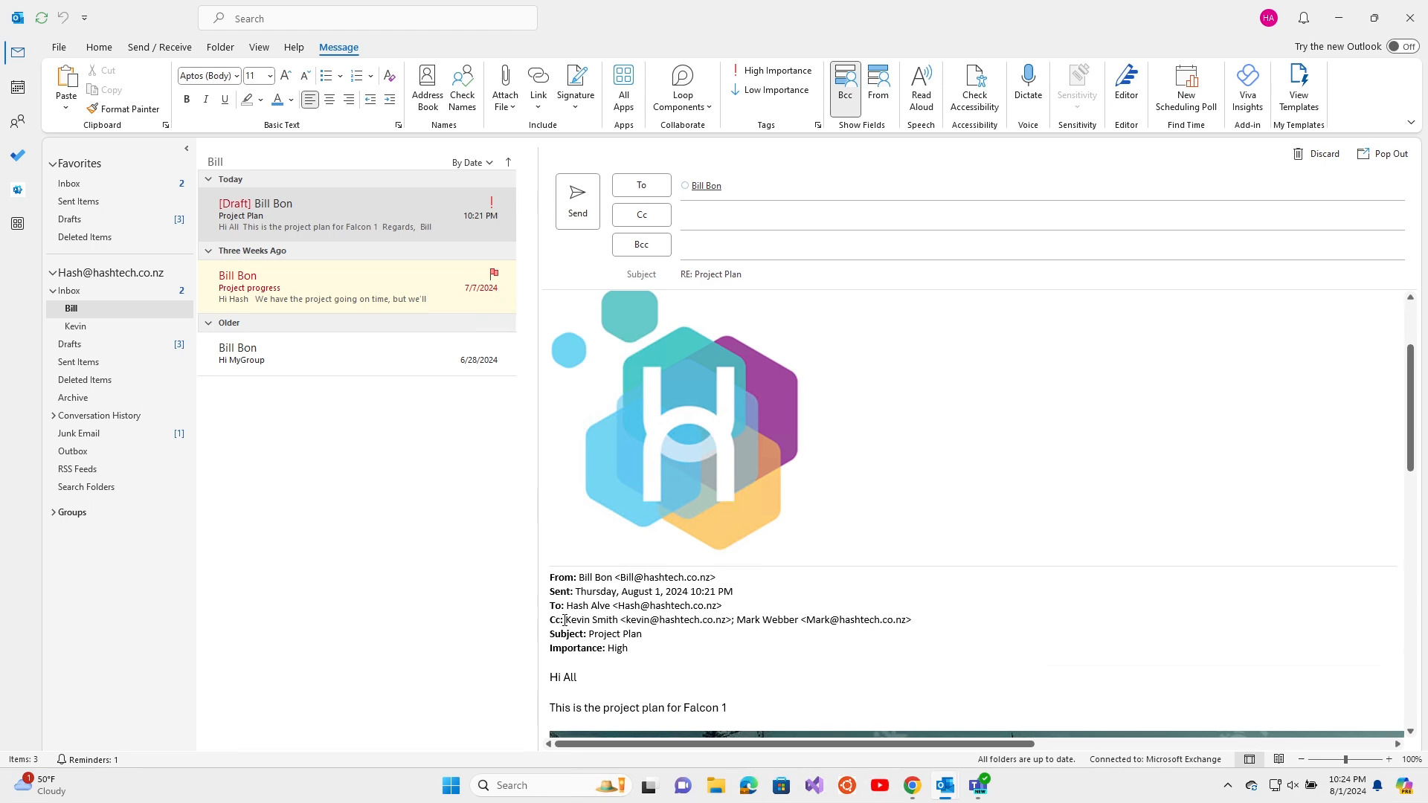
drag(565, 620, 912, 620)
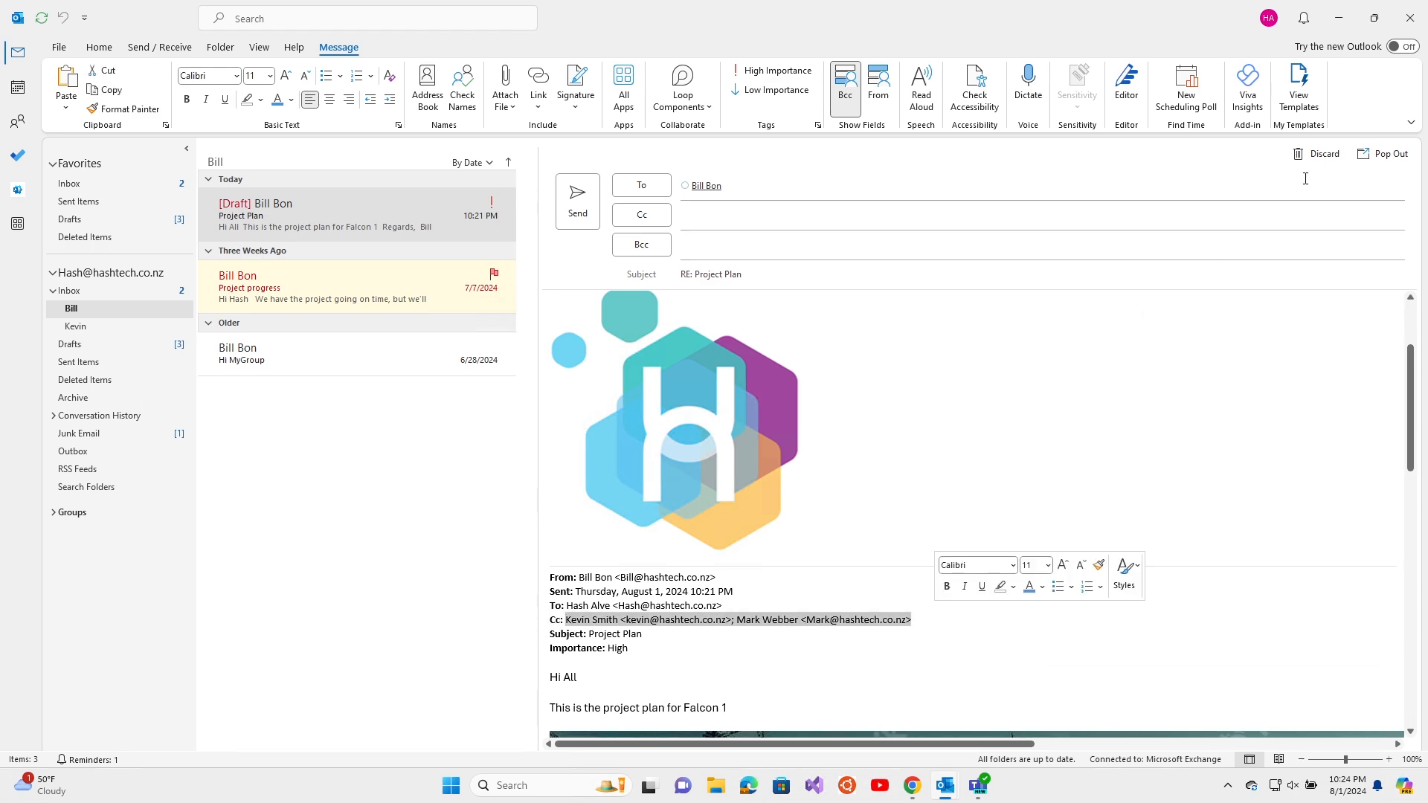
click(1316, 154)
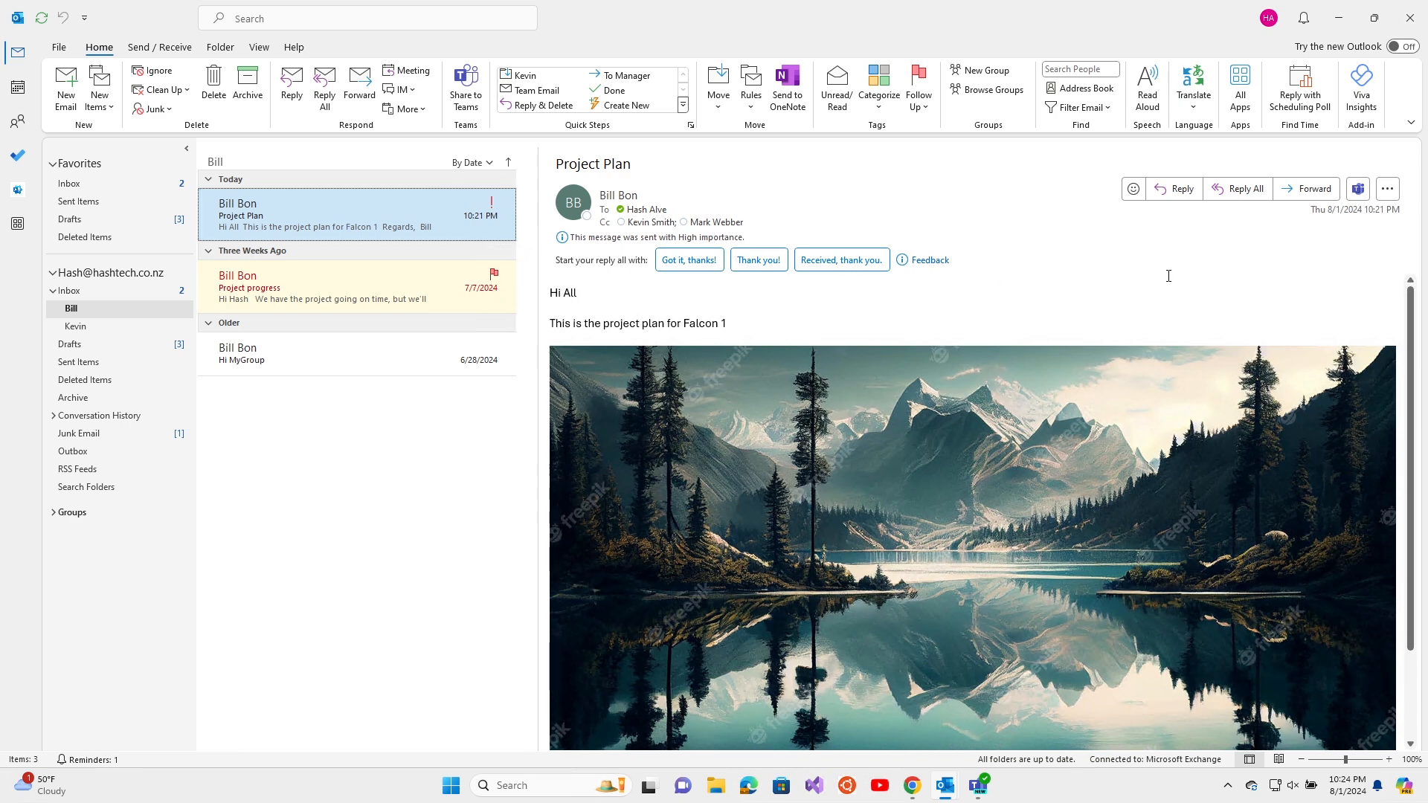
Discard a reply-all draft, then forward Project Plan to a colleague picked from suggestions
click(1235, 189)
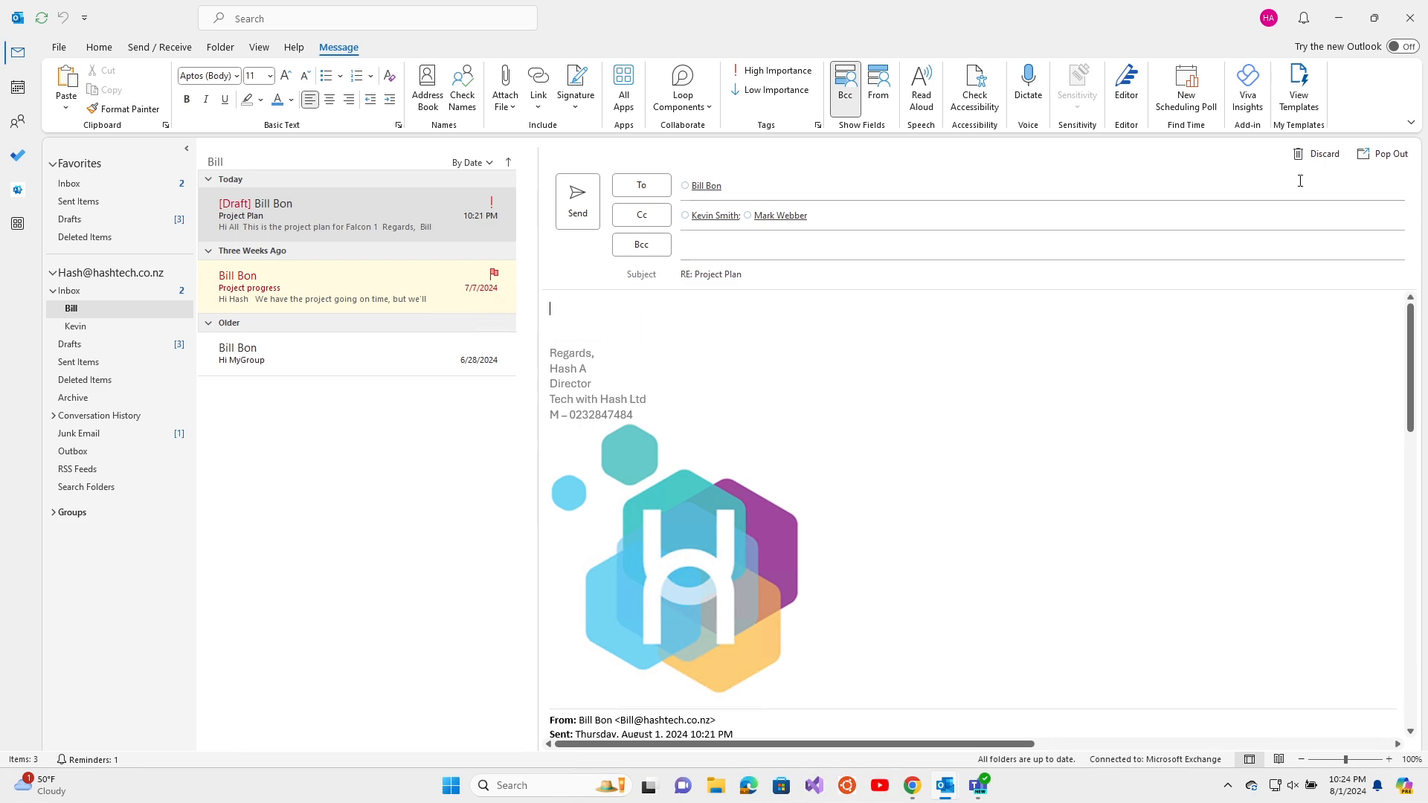
click(1323, 156)
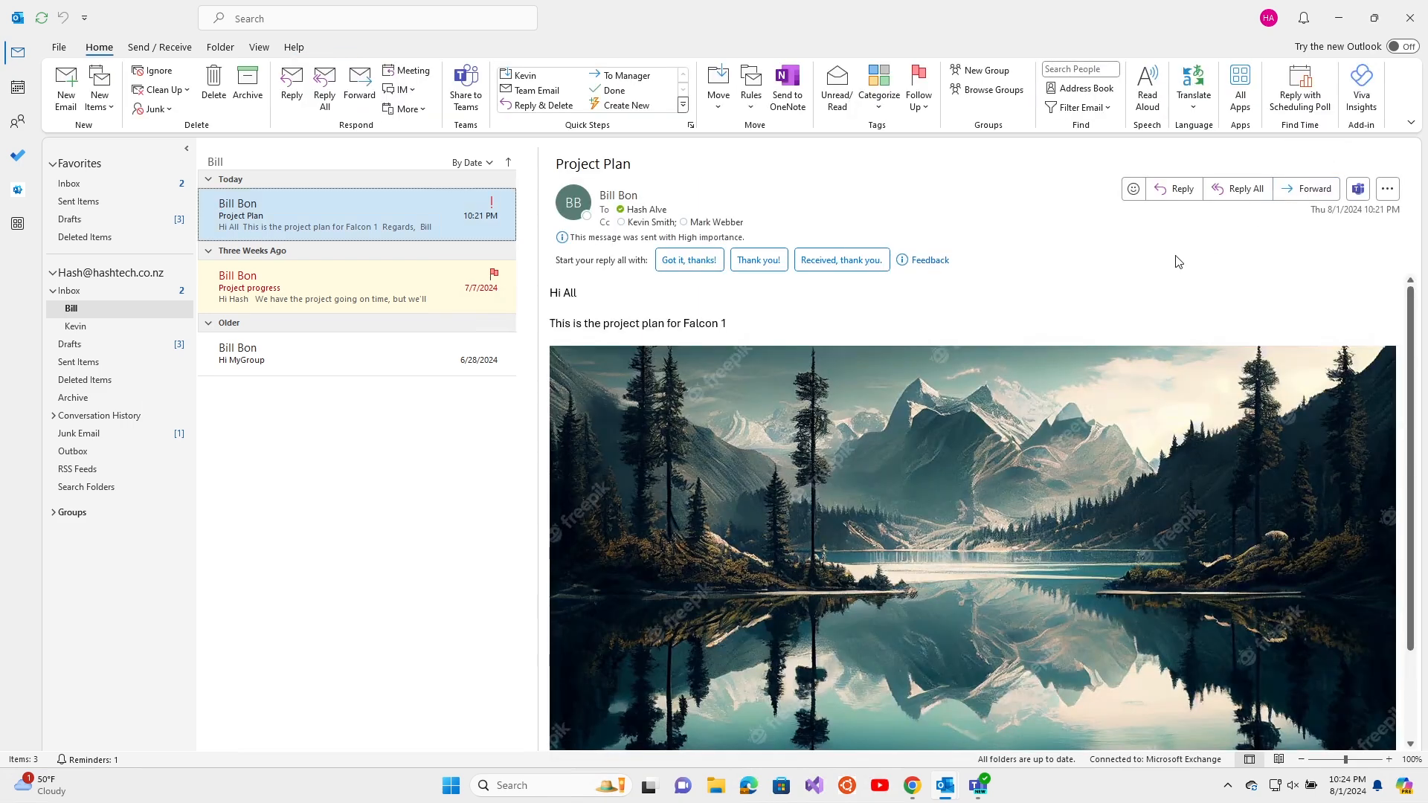
click(1297, 188)
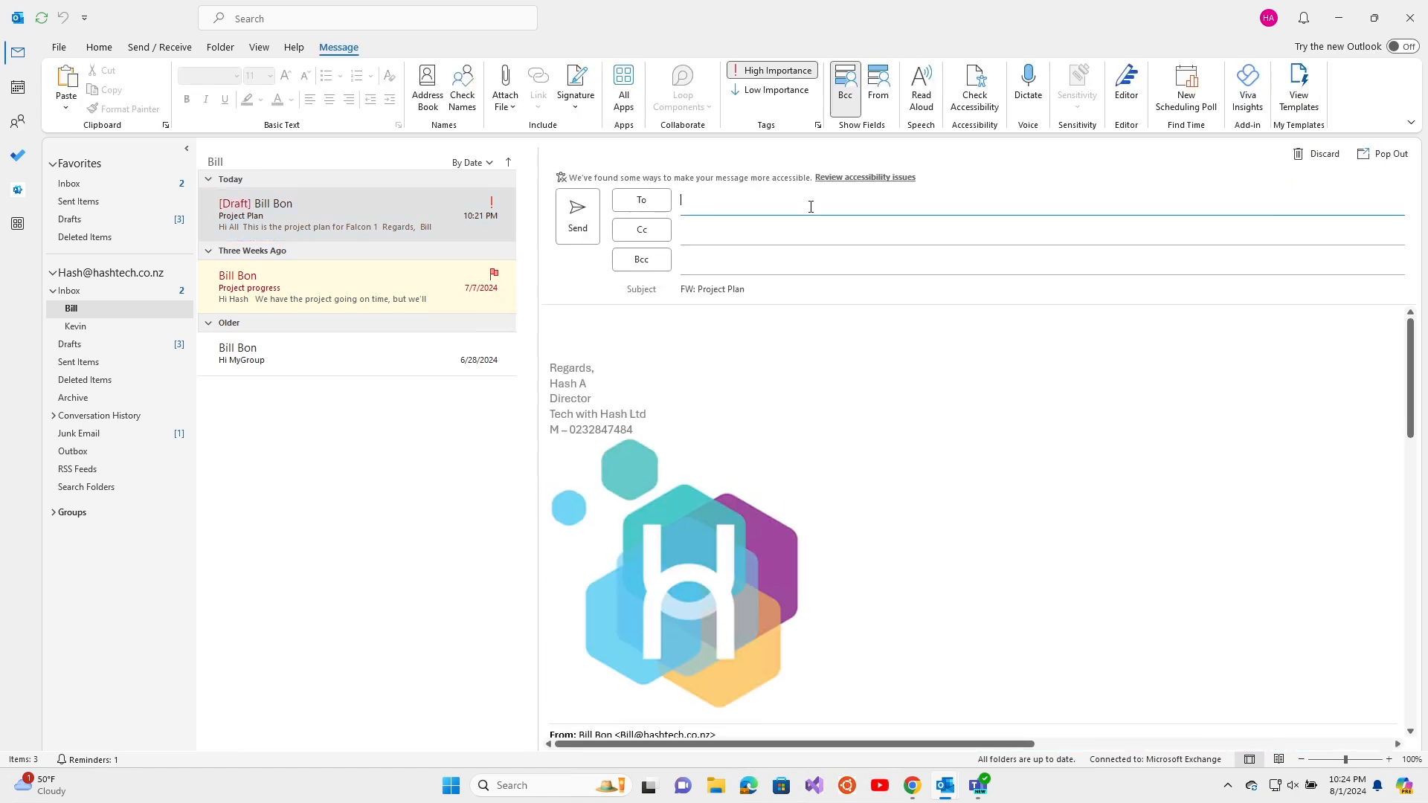
text(jes)
click(803, 251)
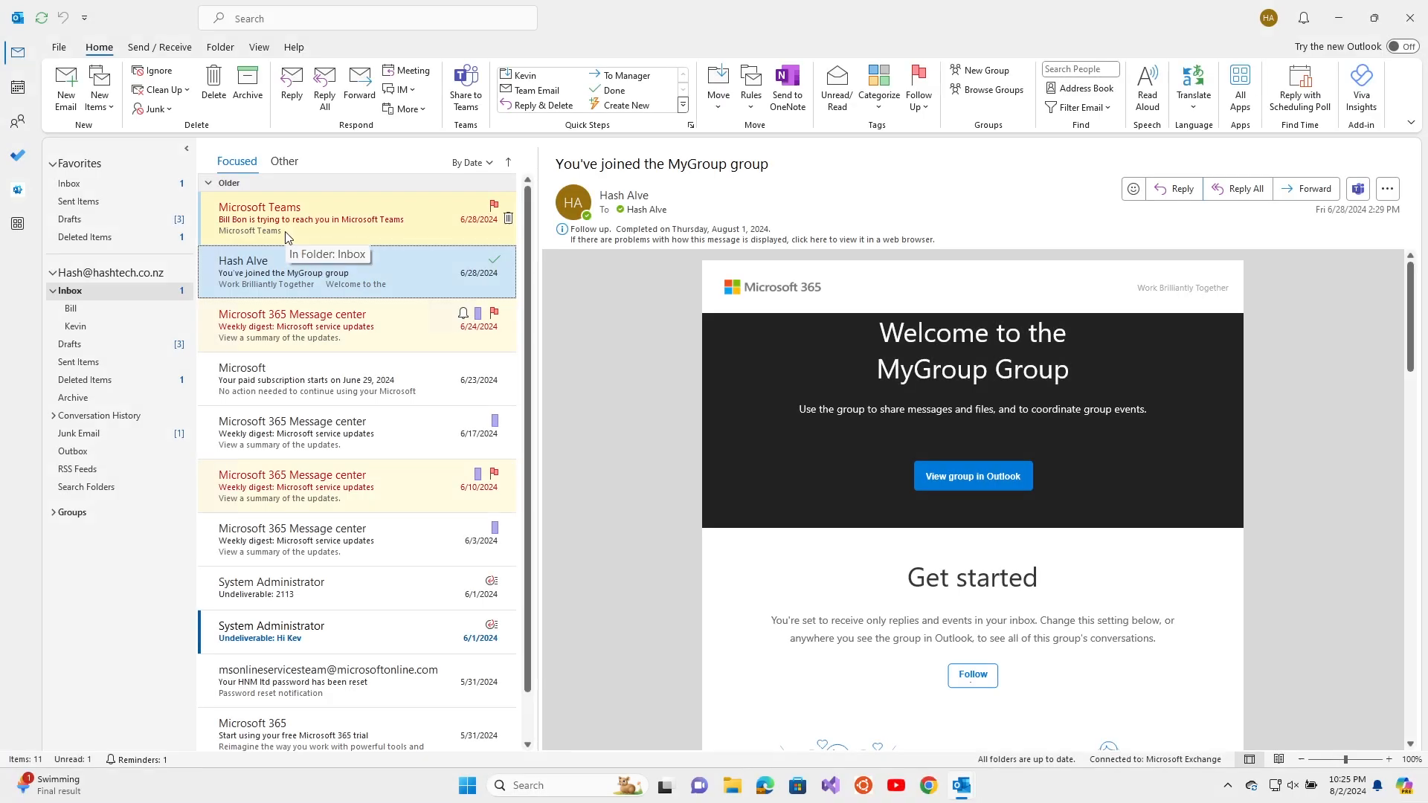
Start a new contact group named Marketing
click(110, 108)
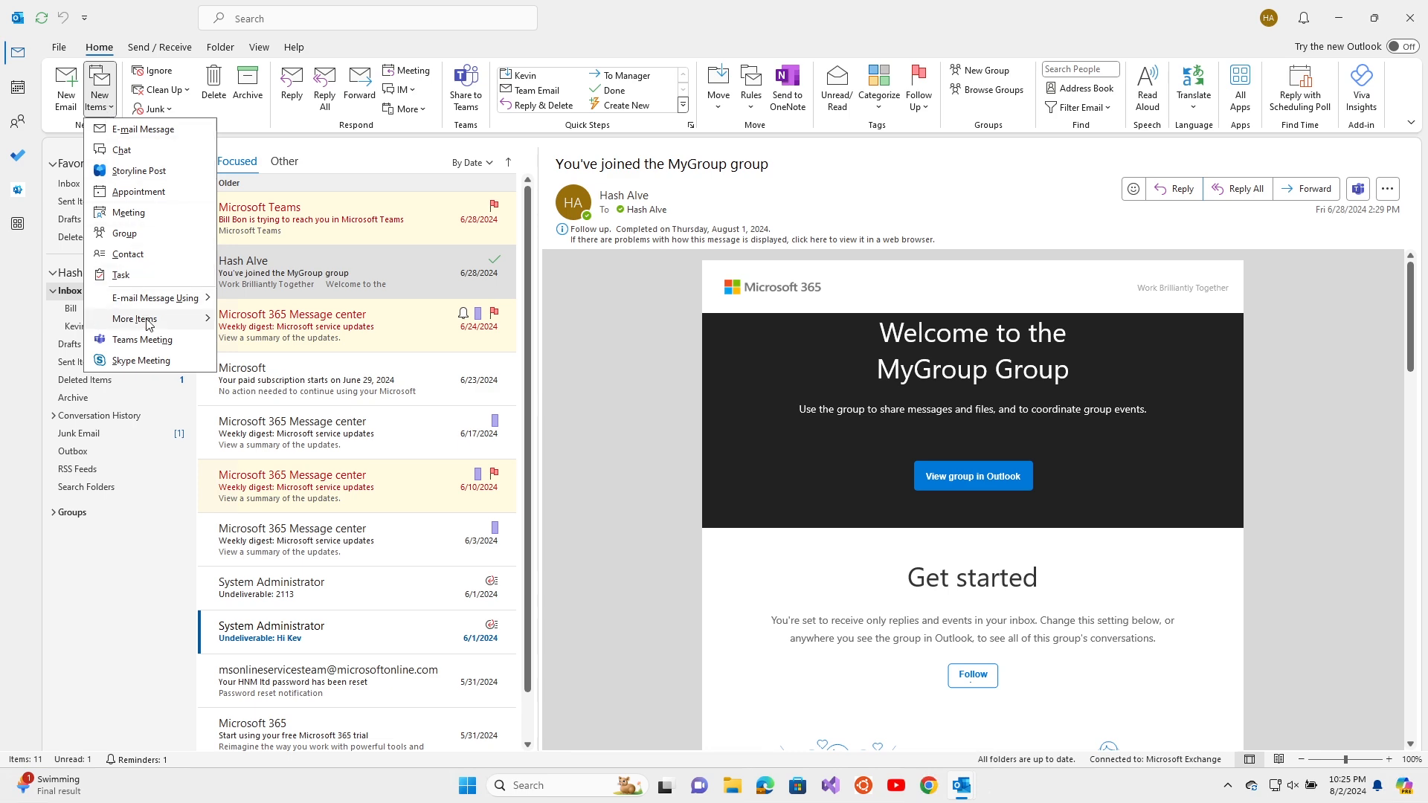
mouse_move(178, 320)
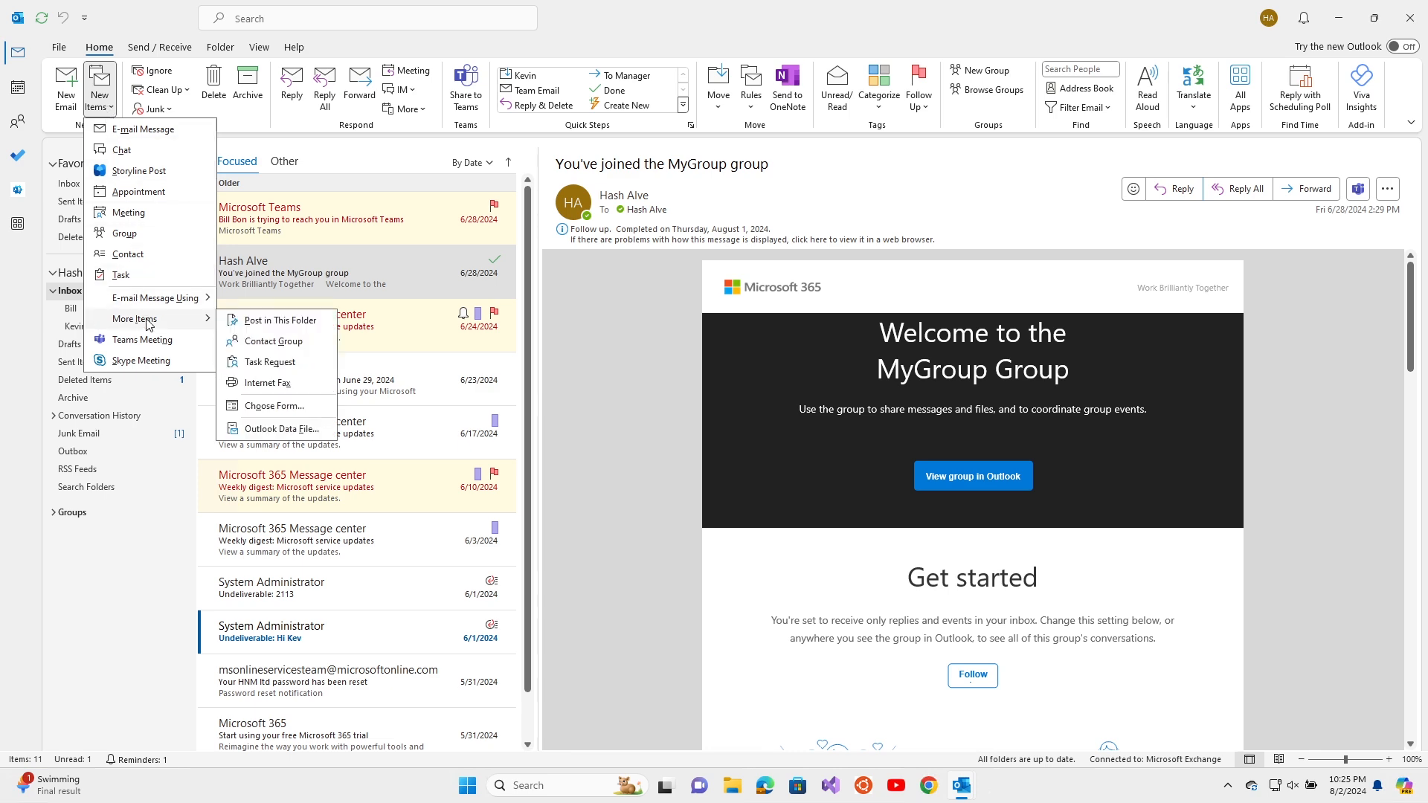
click(267, 344)
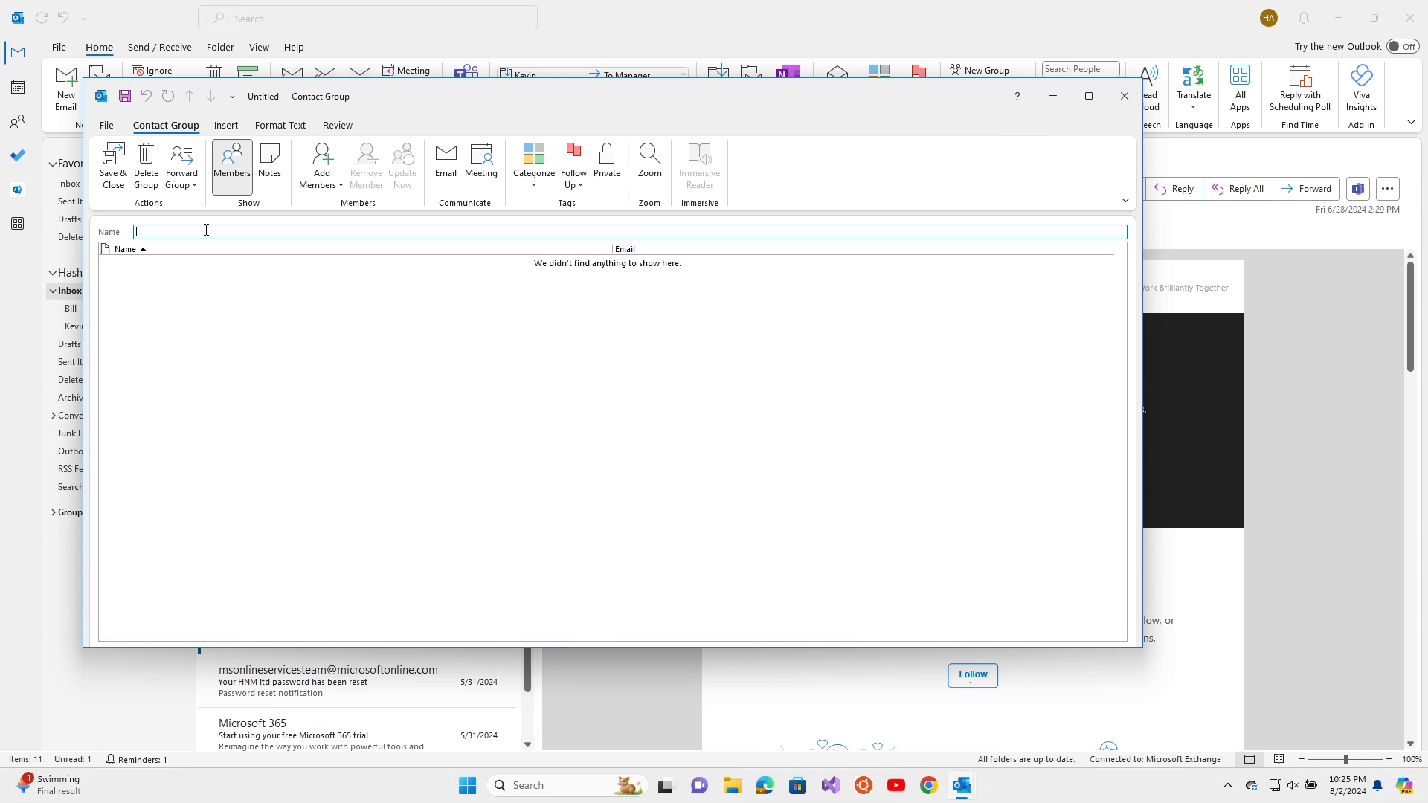
text(Marketing)
Add three colleagues from the address book to Marketing and save the group
click(307, 185)
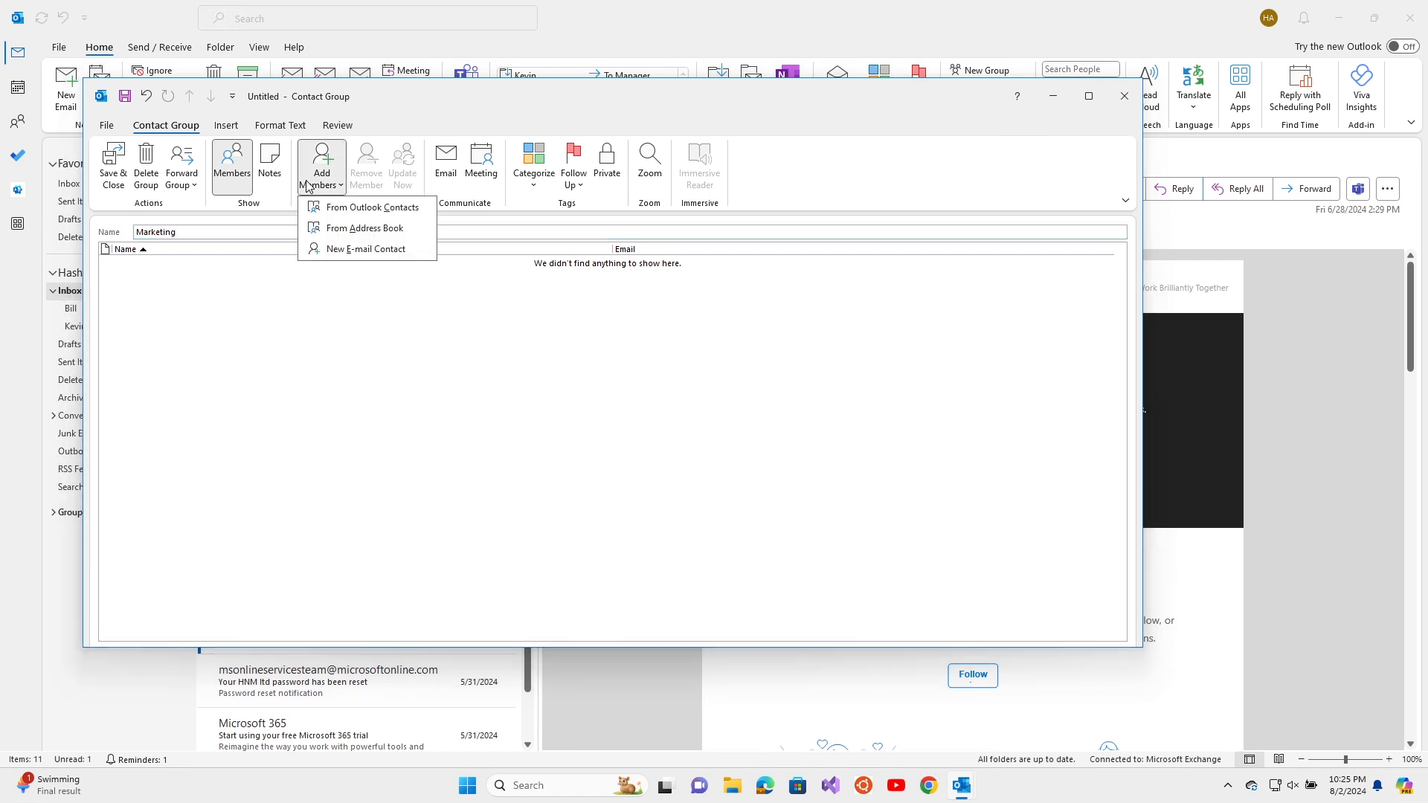
click(355, 228)
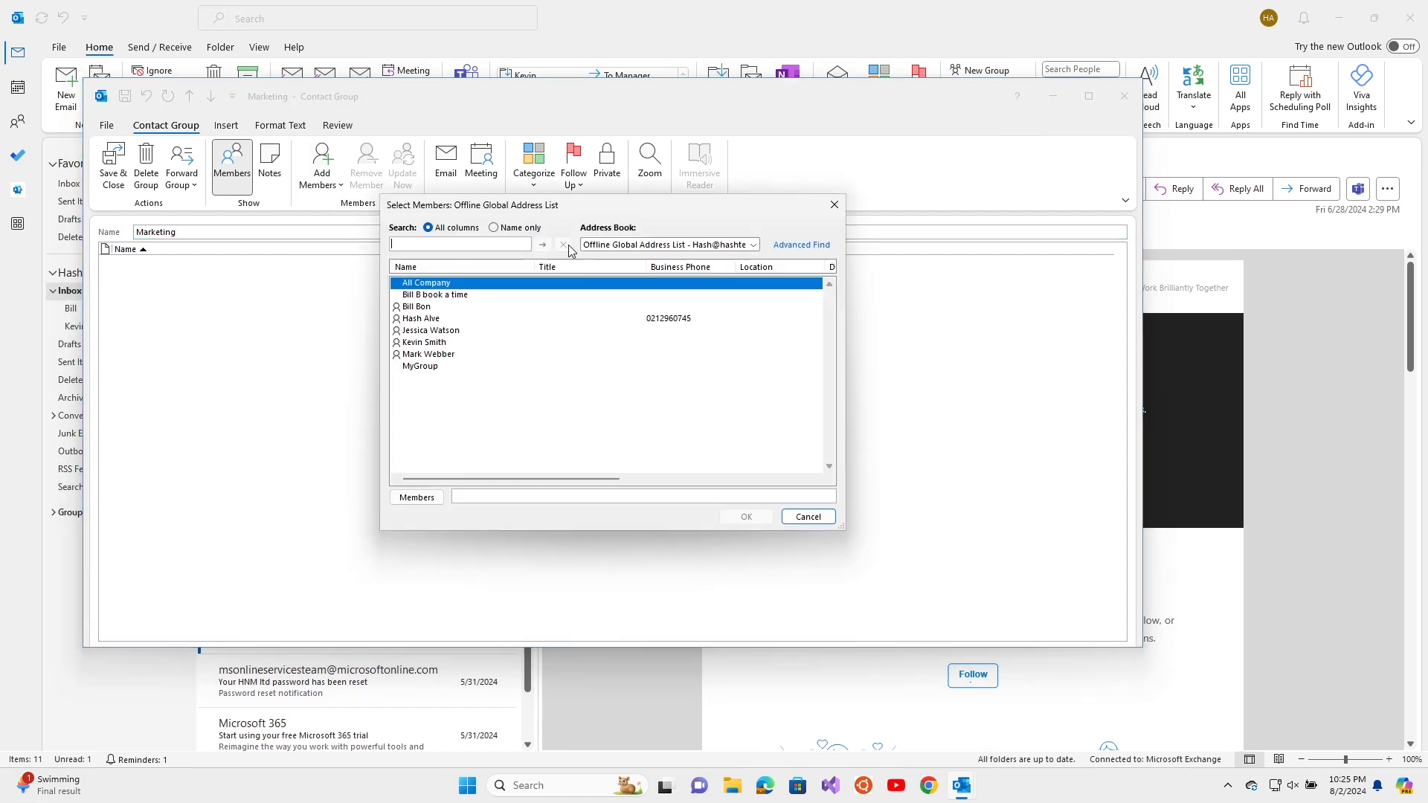
double_click(433, 308)
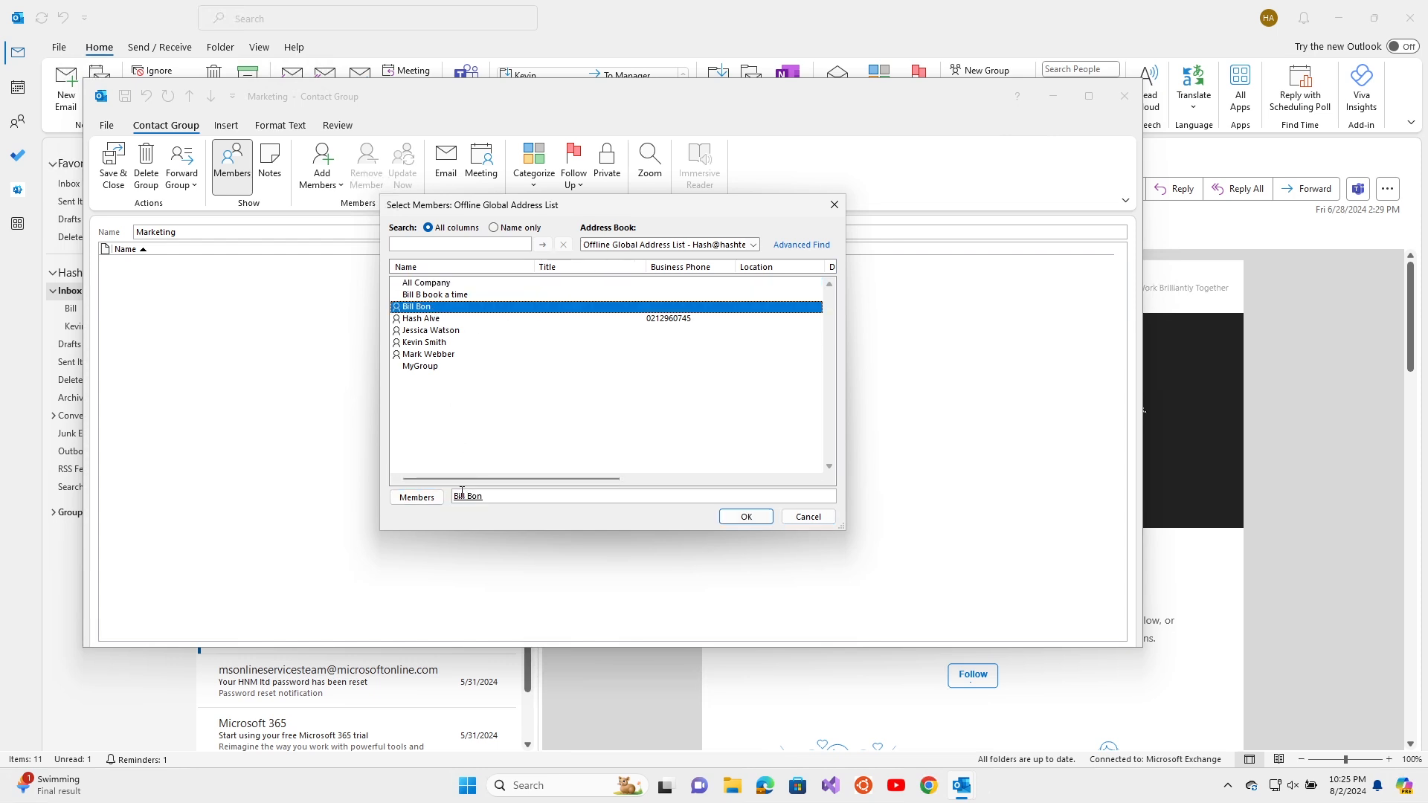
click(428, 331)
double_click(430, 333)
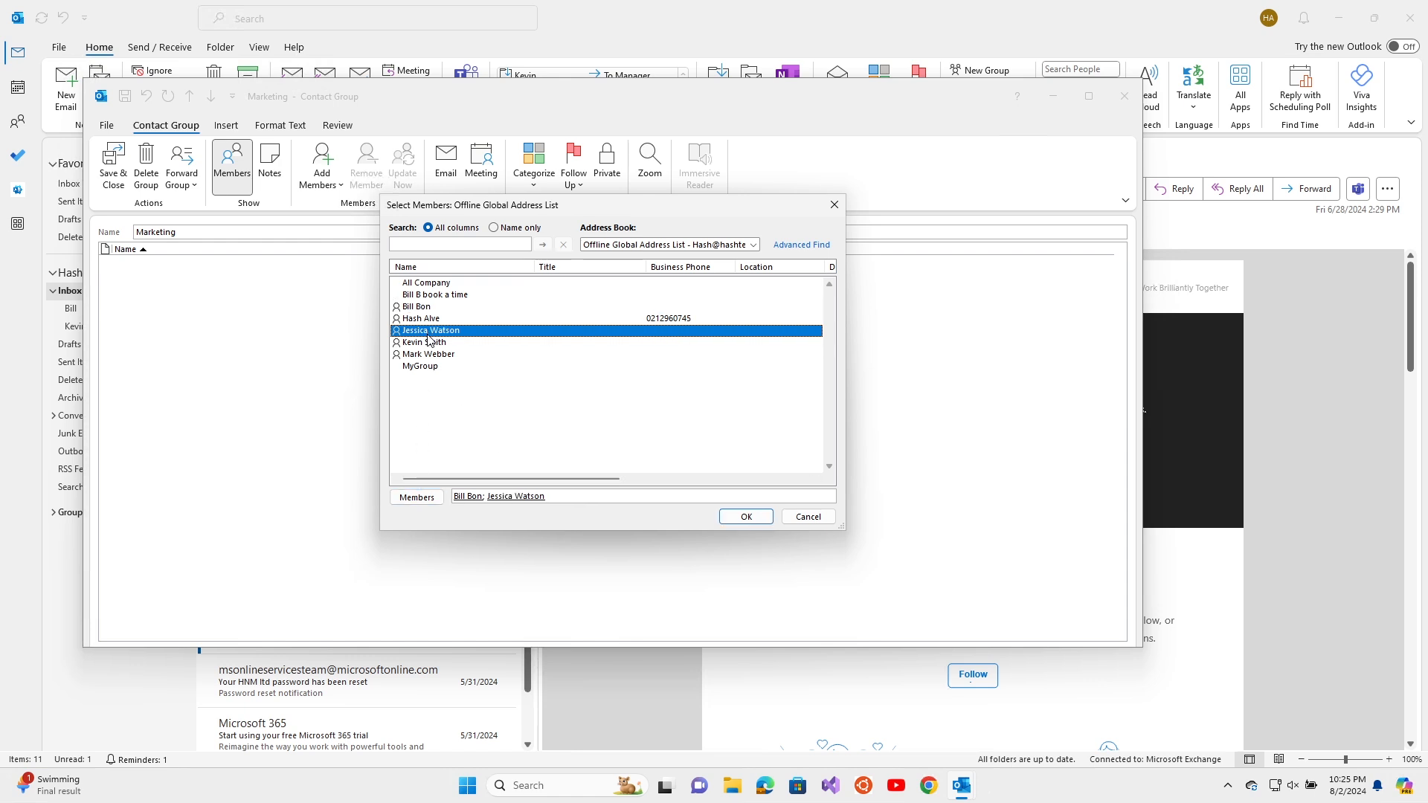
double_click(429, 344)
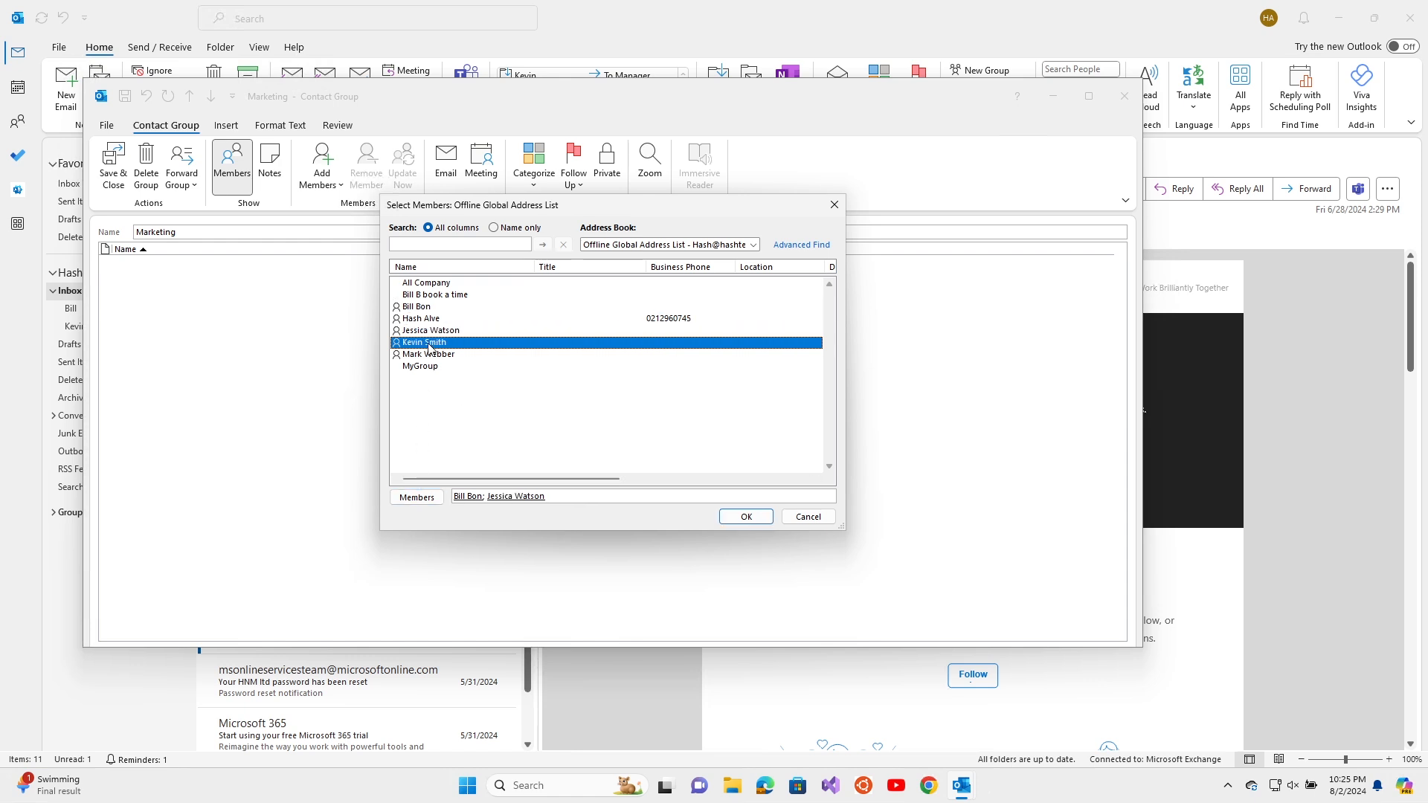
click(745, 518)
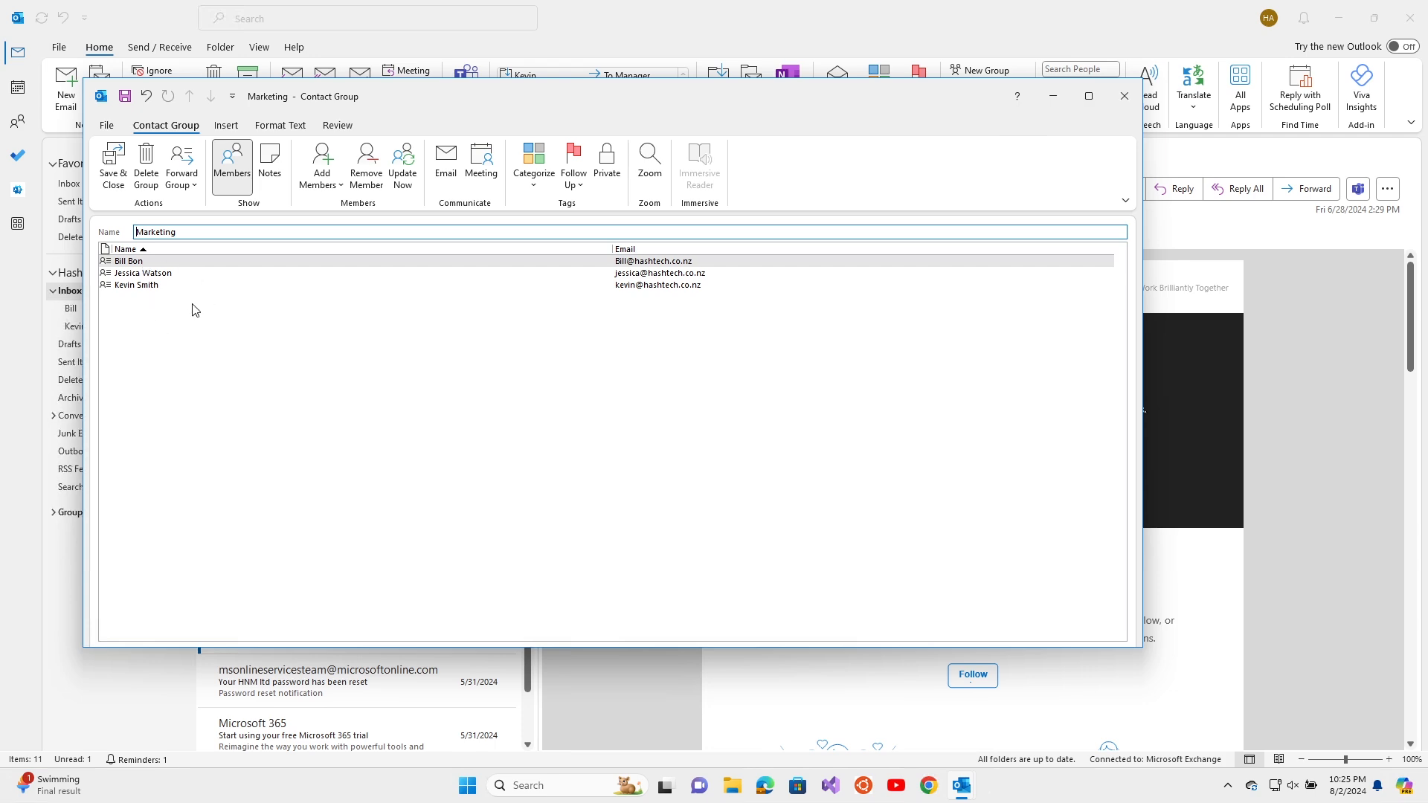
click(113, 173)
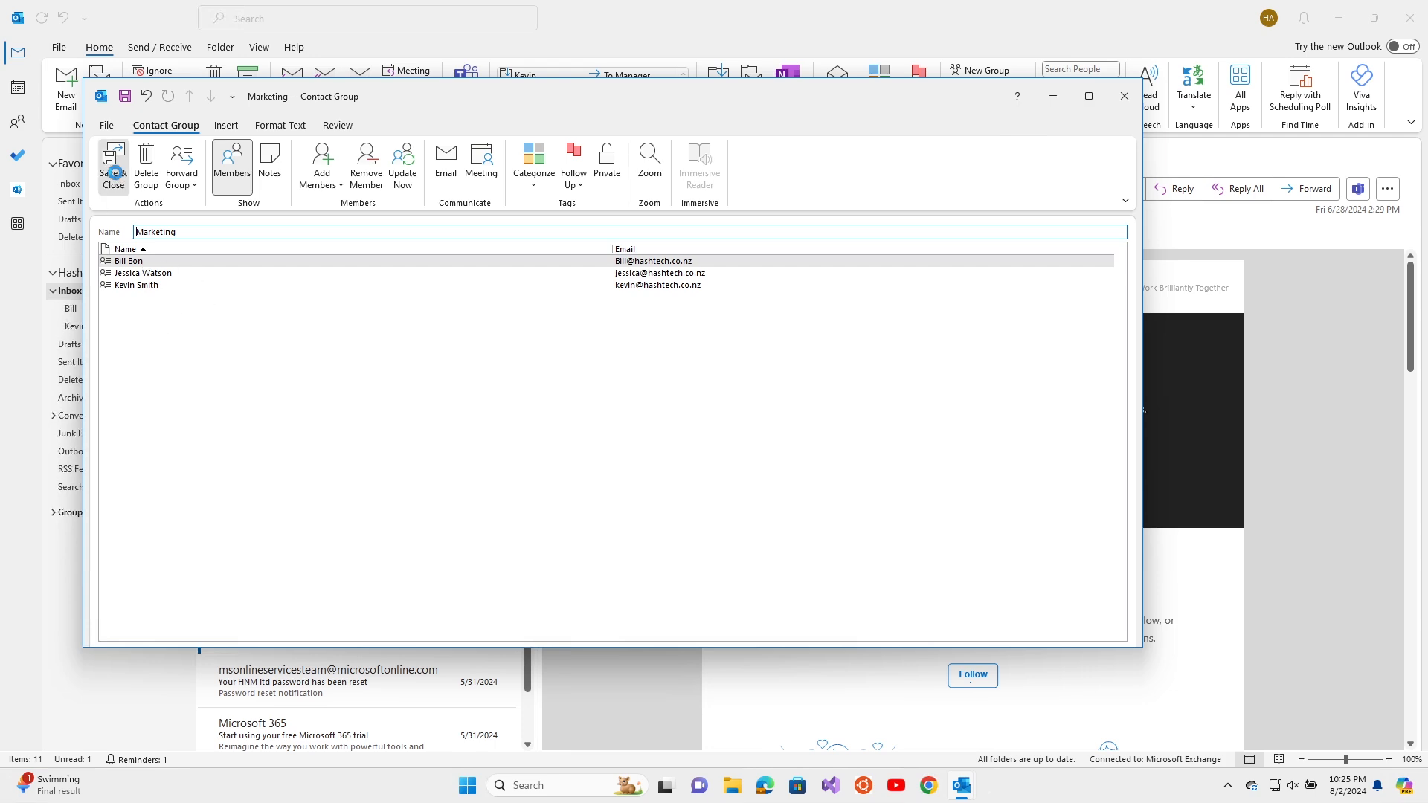
click(68, 87)
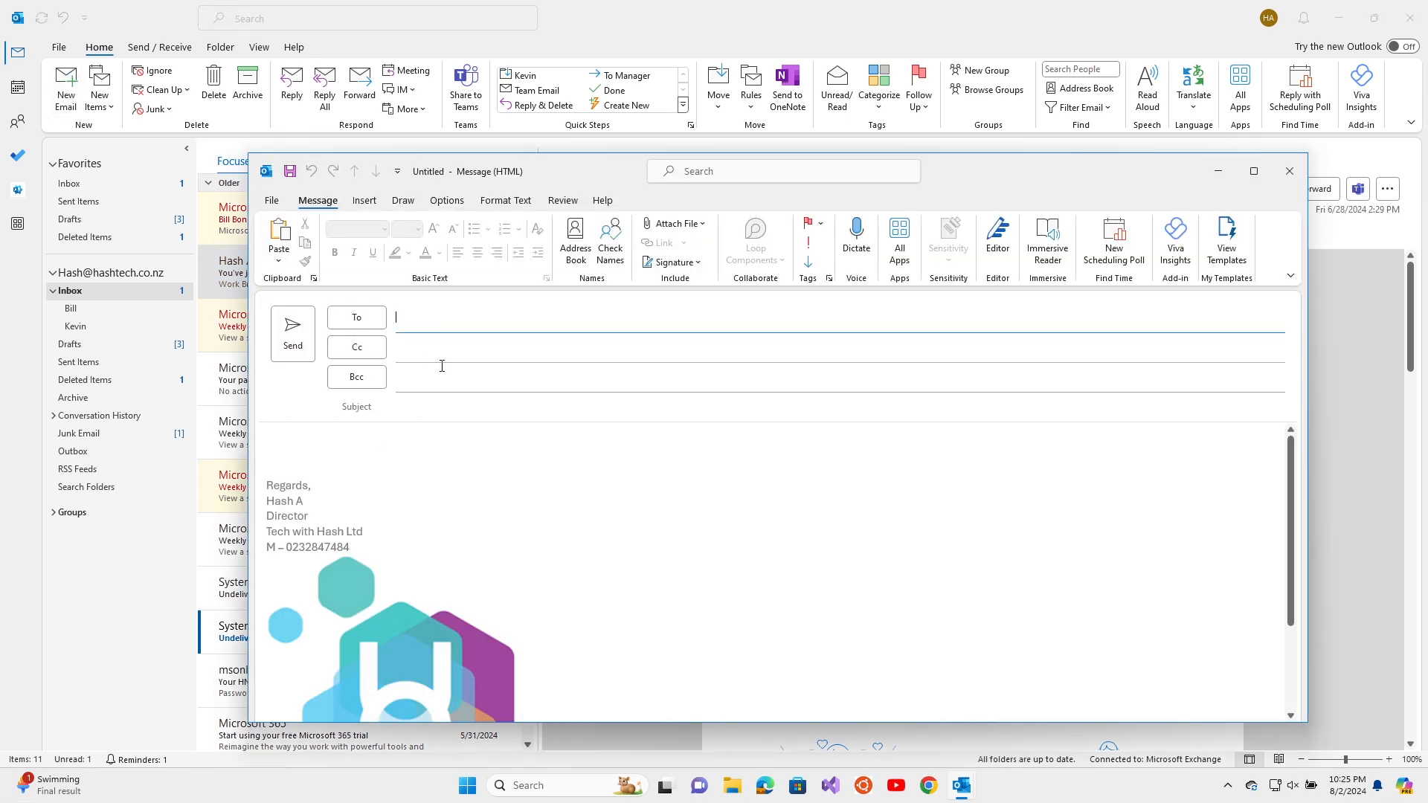
text(mar)
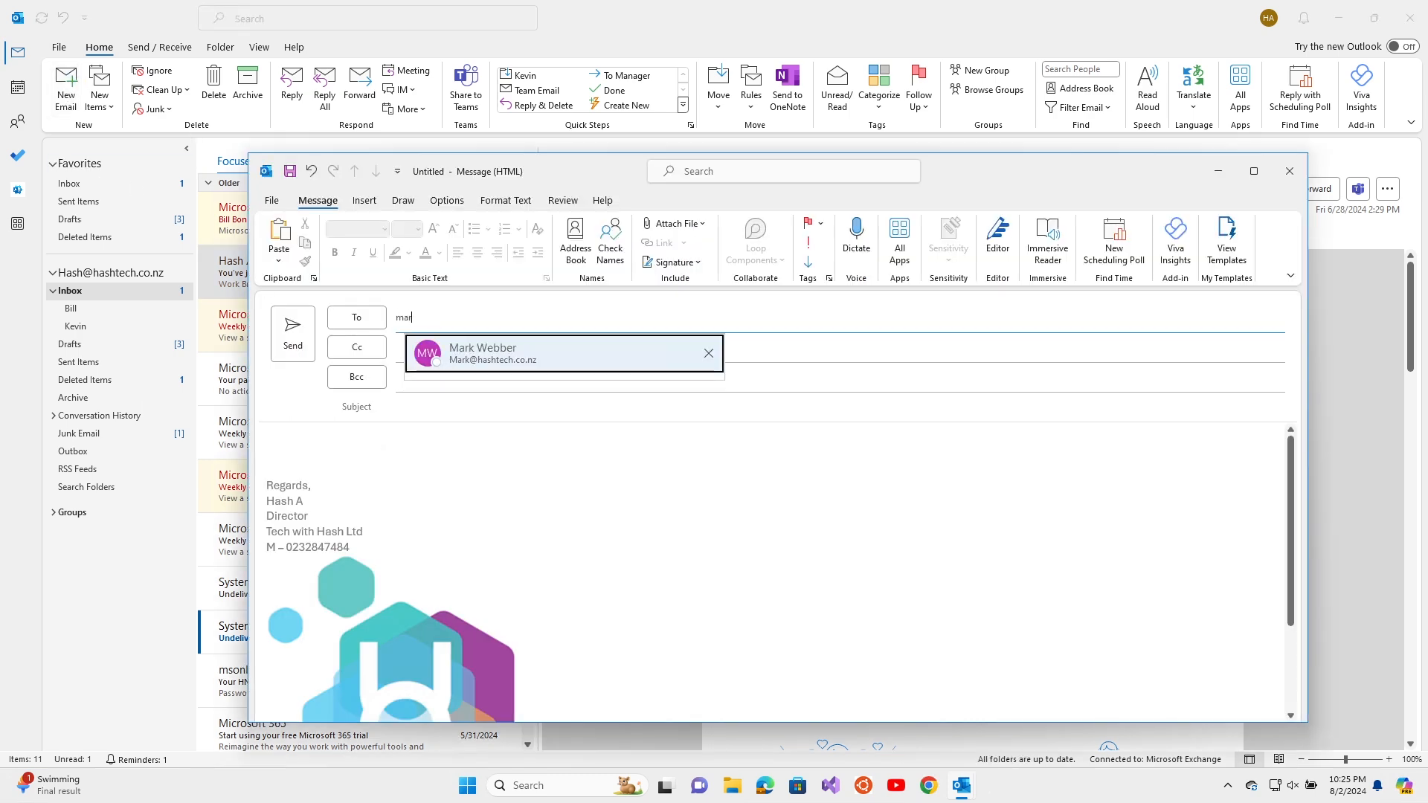
text(keti)
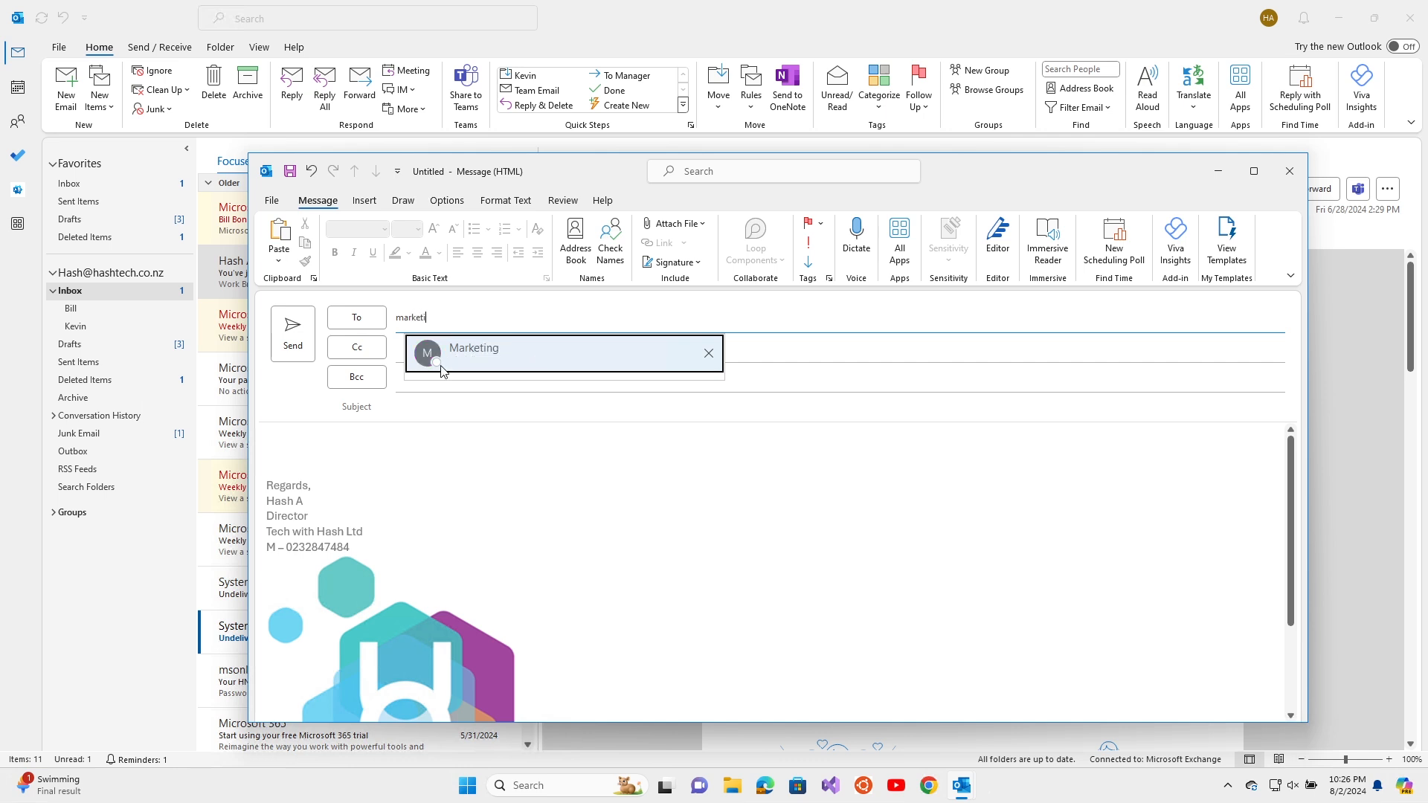
click(441, 370)
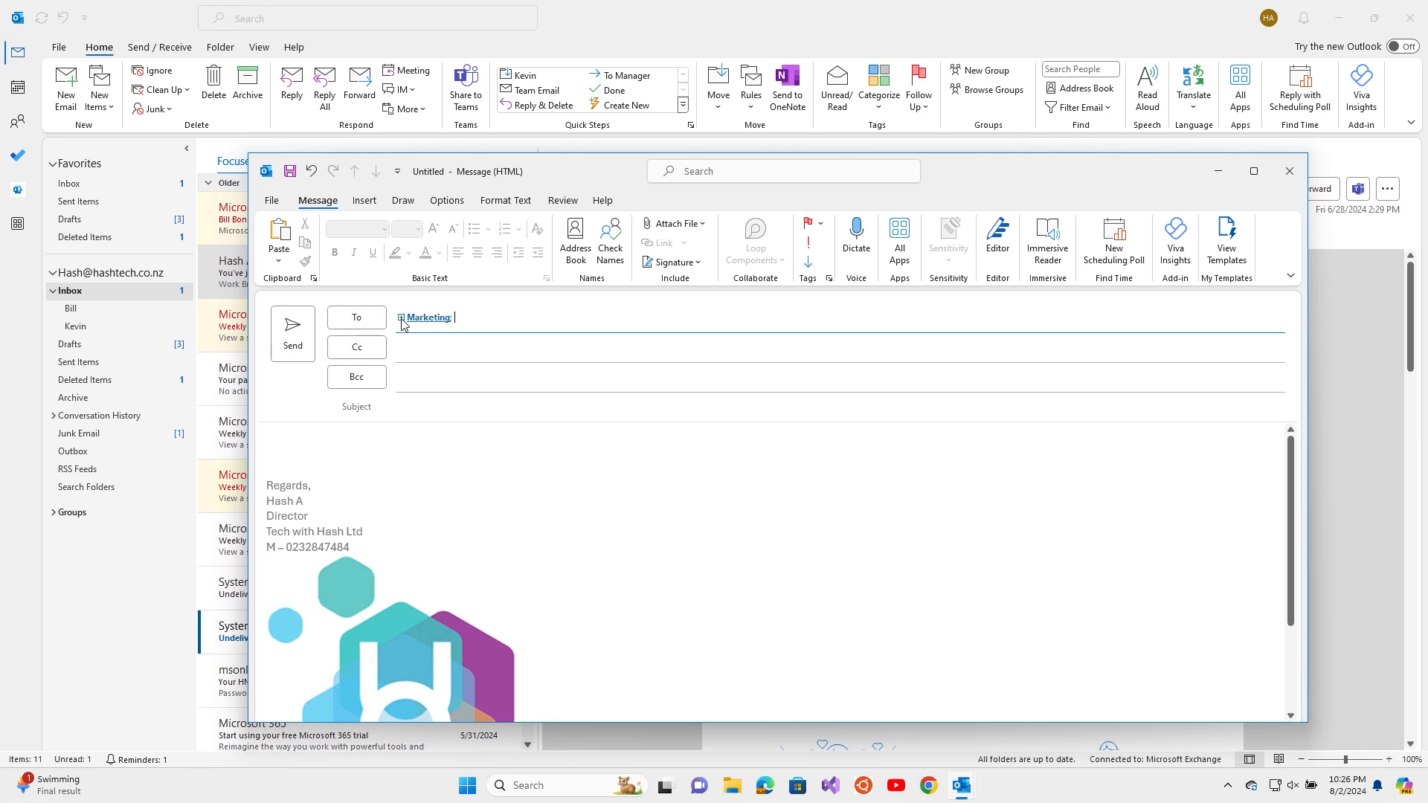
mouse_move(401, 324)
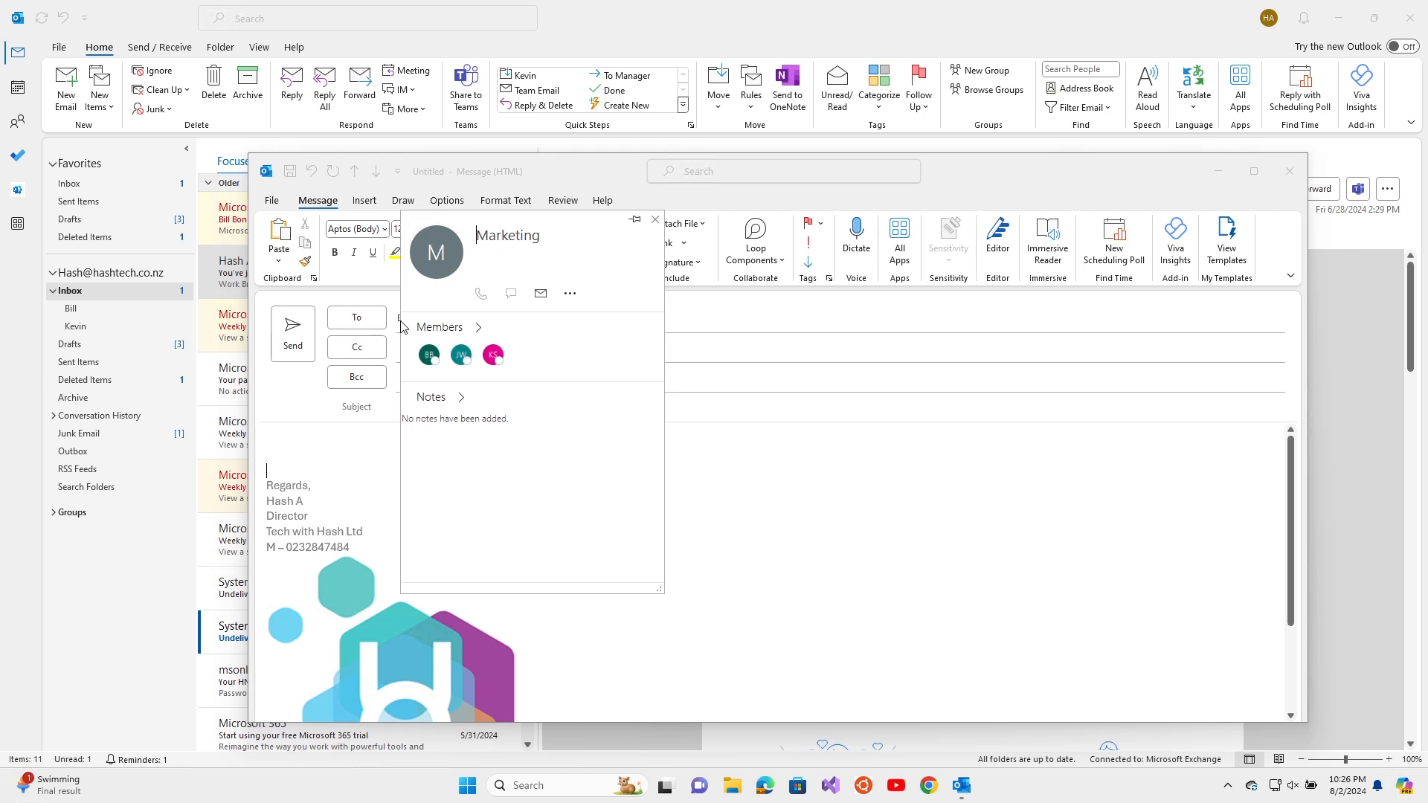
click(478, 328)
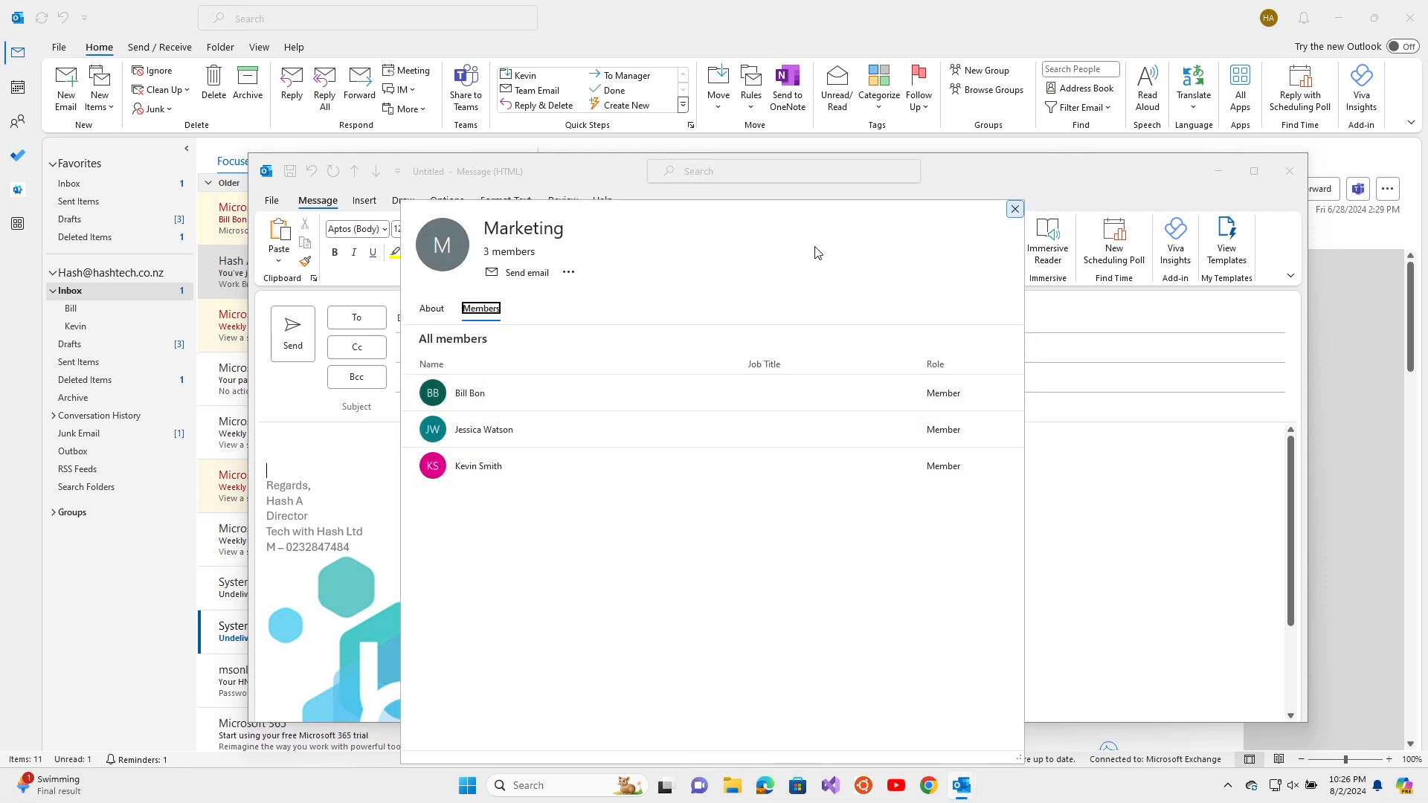
click(1014, 209)
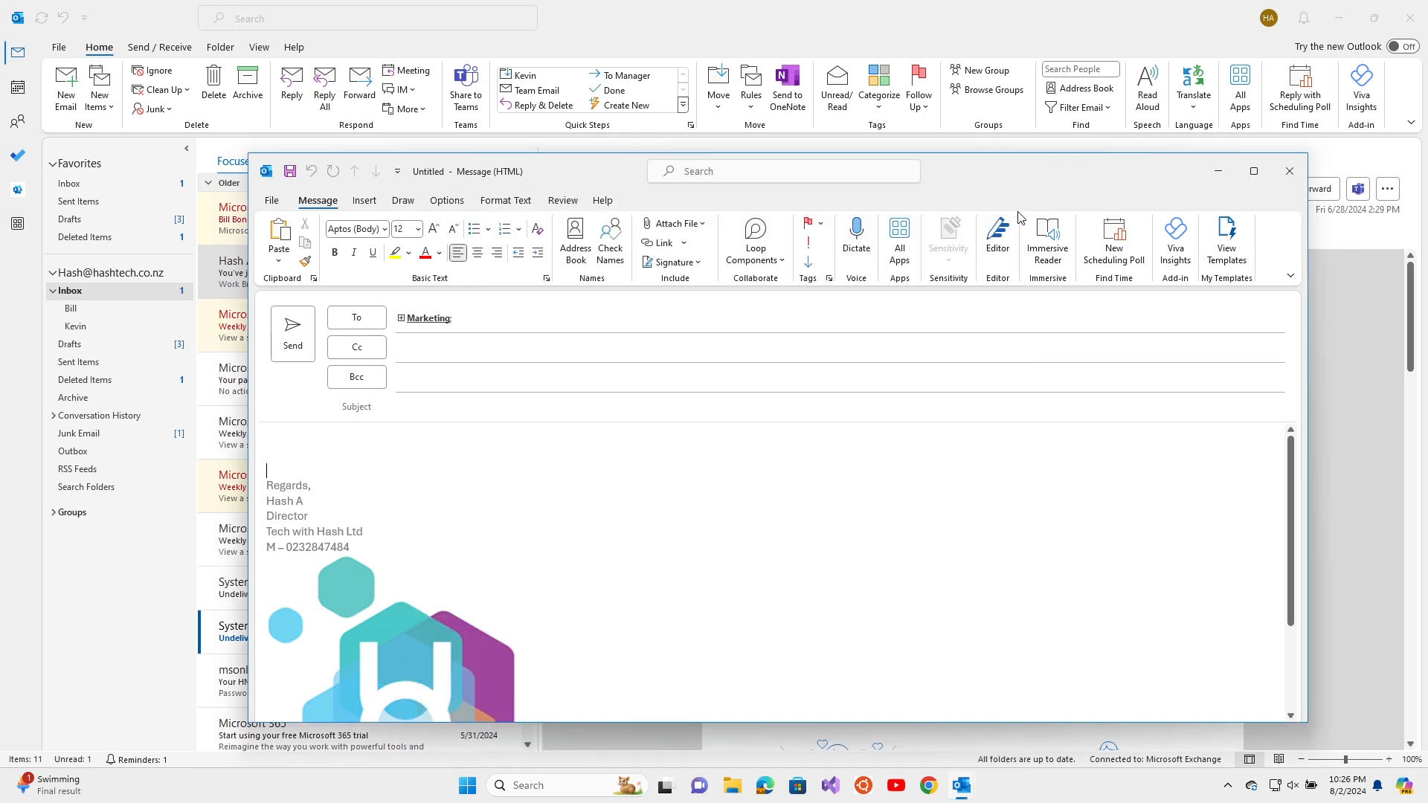
click(1289, 173)
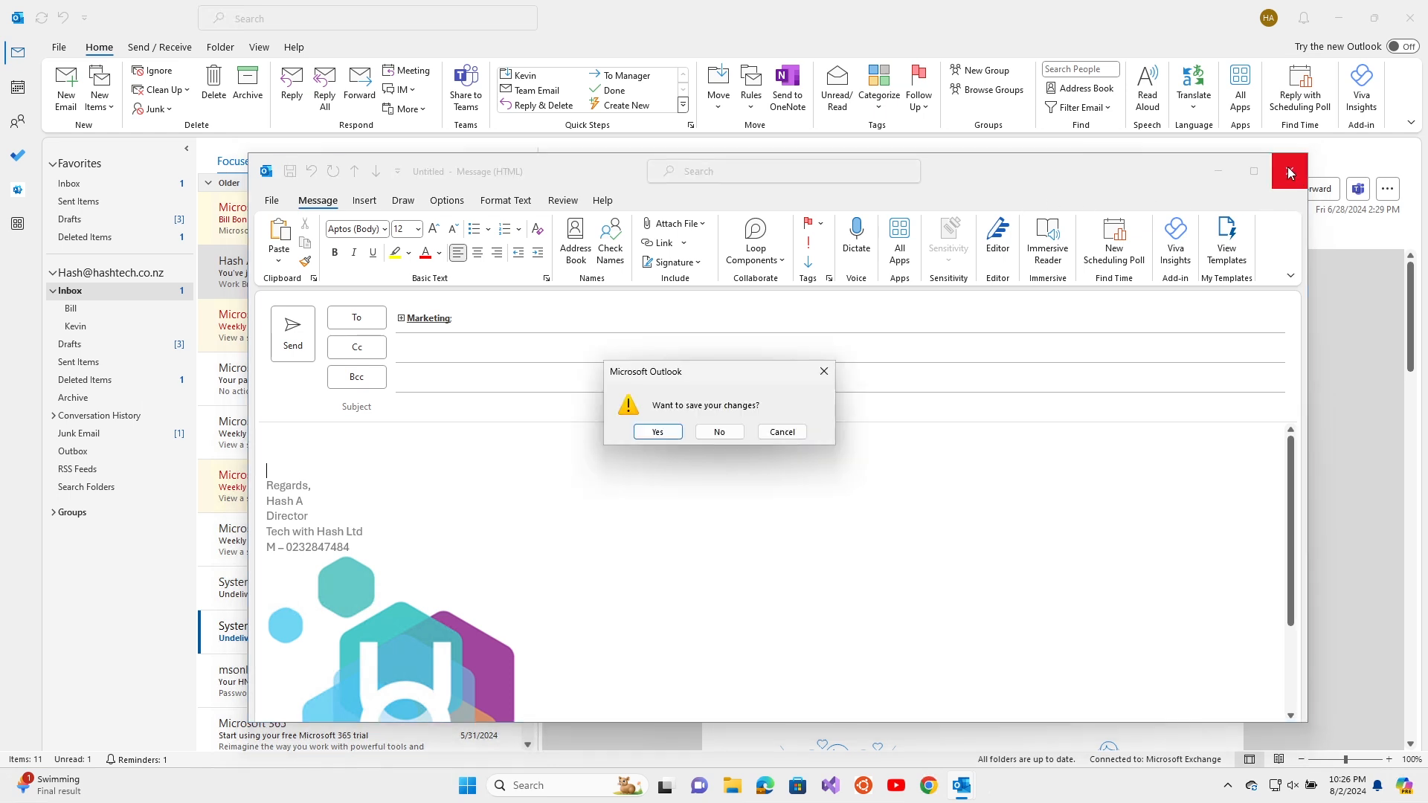
click(719, 430)
mouse_move(28, 130)
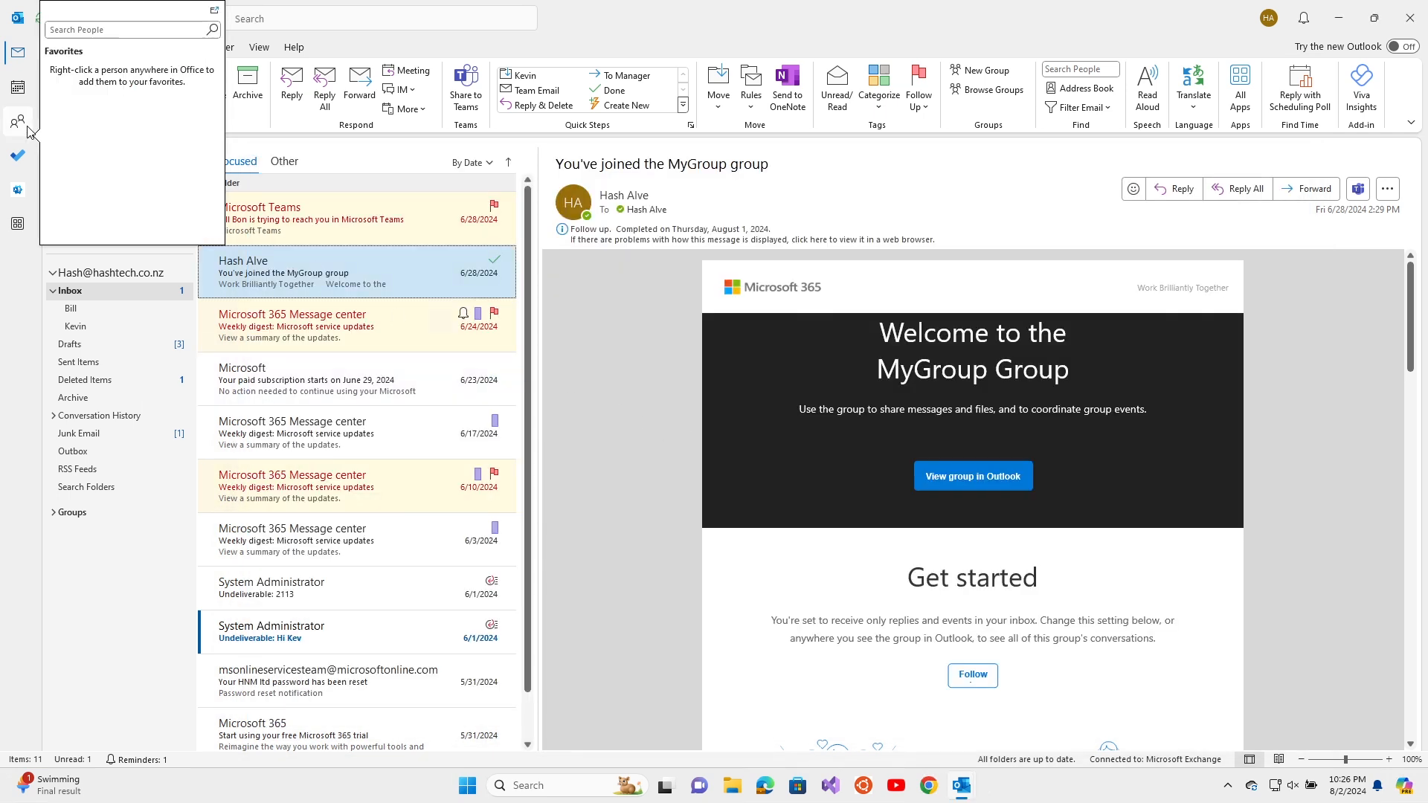
Open the Marketing group for editing from People, select its first member, then save and close
click(25, 129)
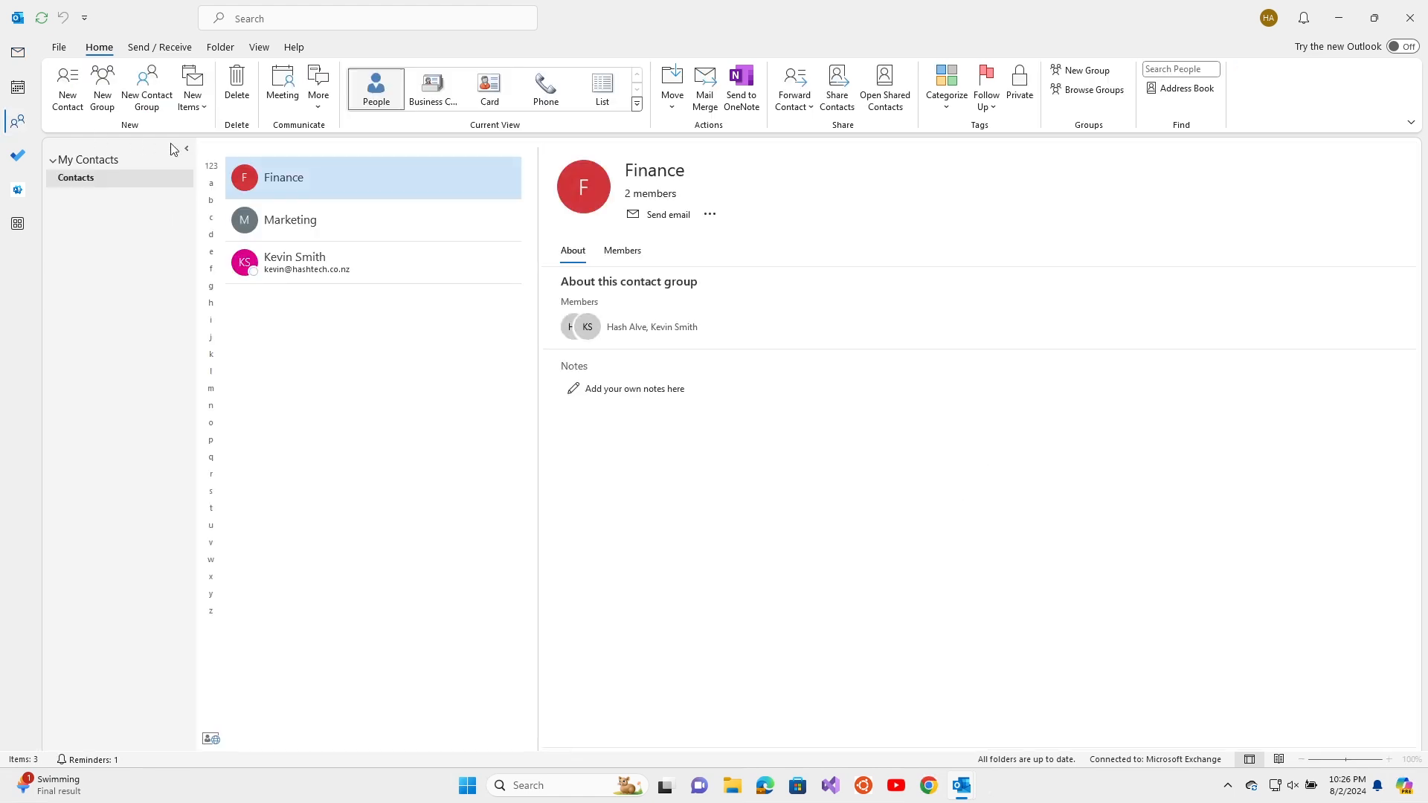
click(308, 223)
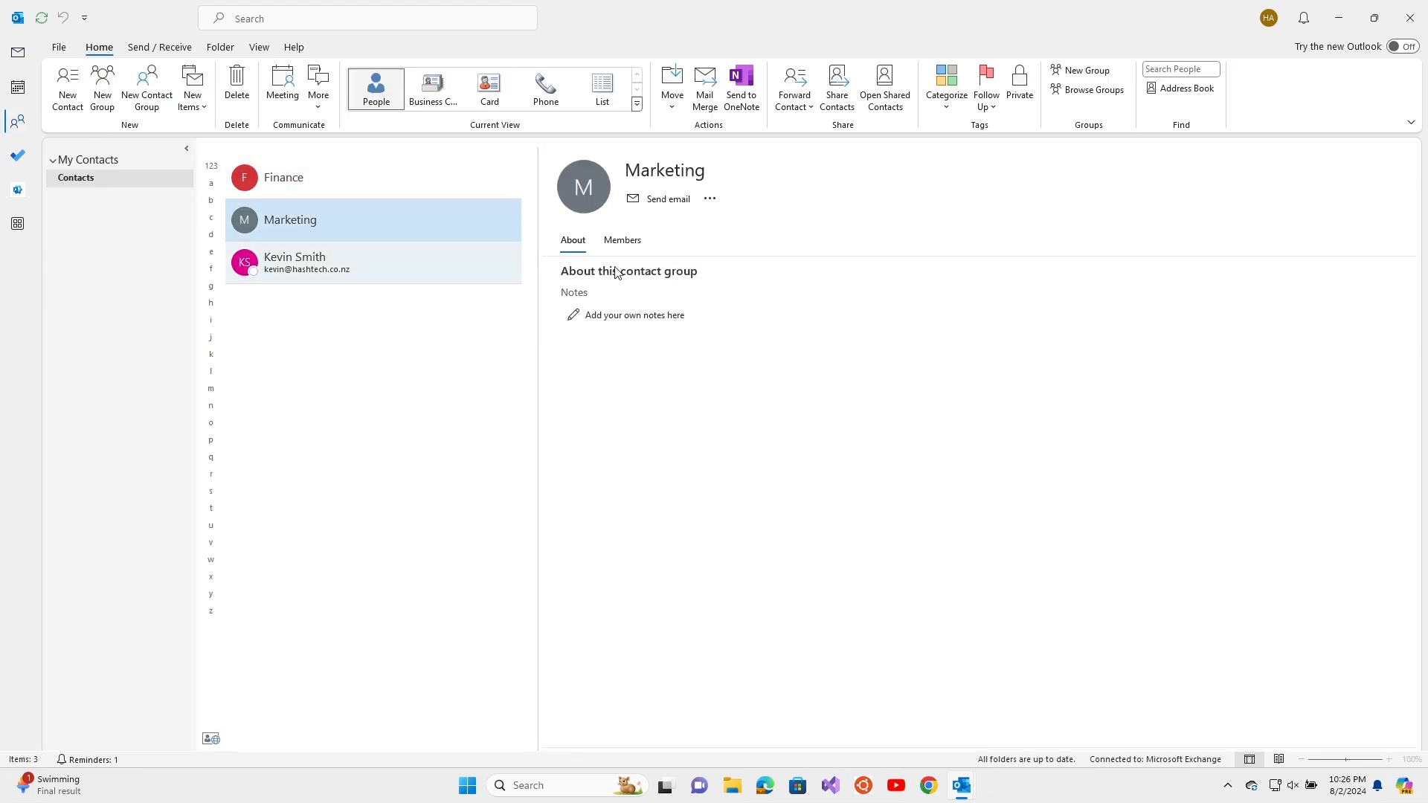
click(709, 214)
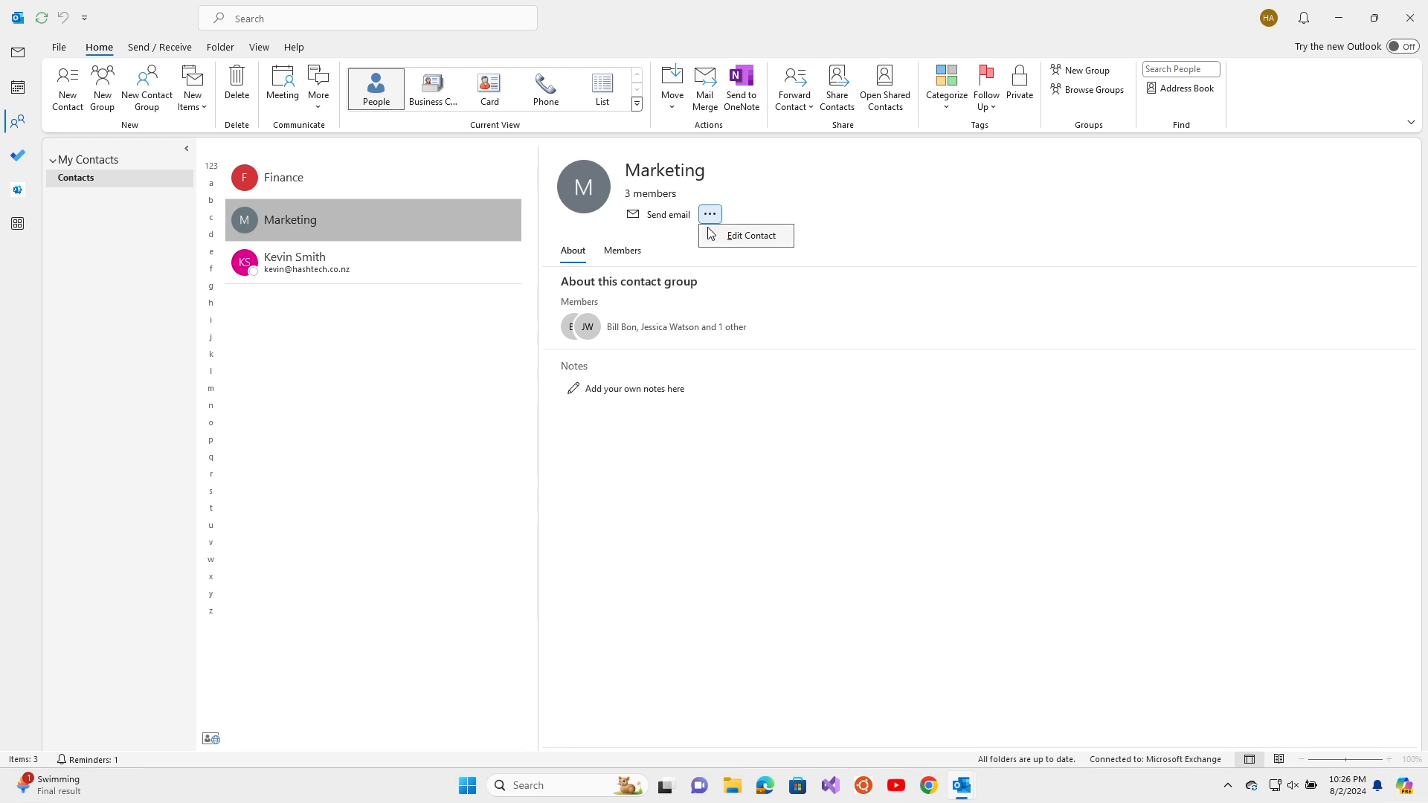
click(736, 234)
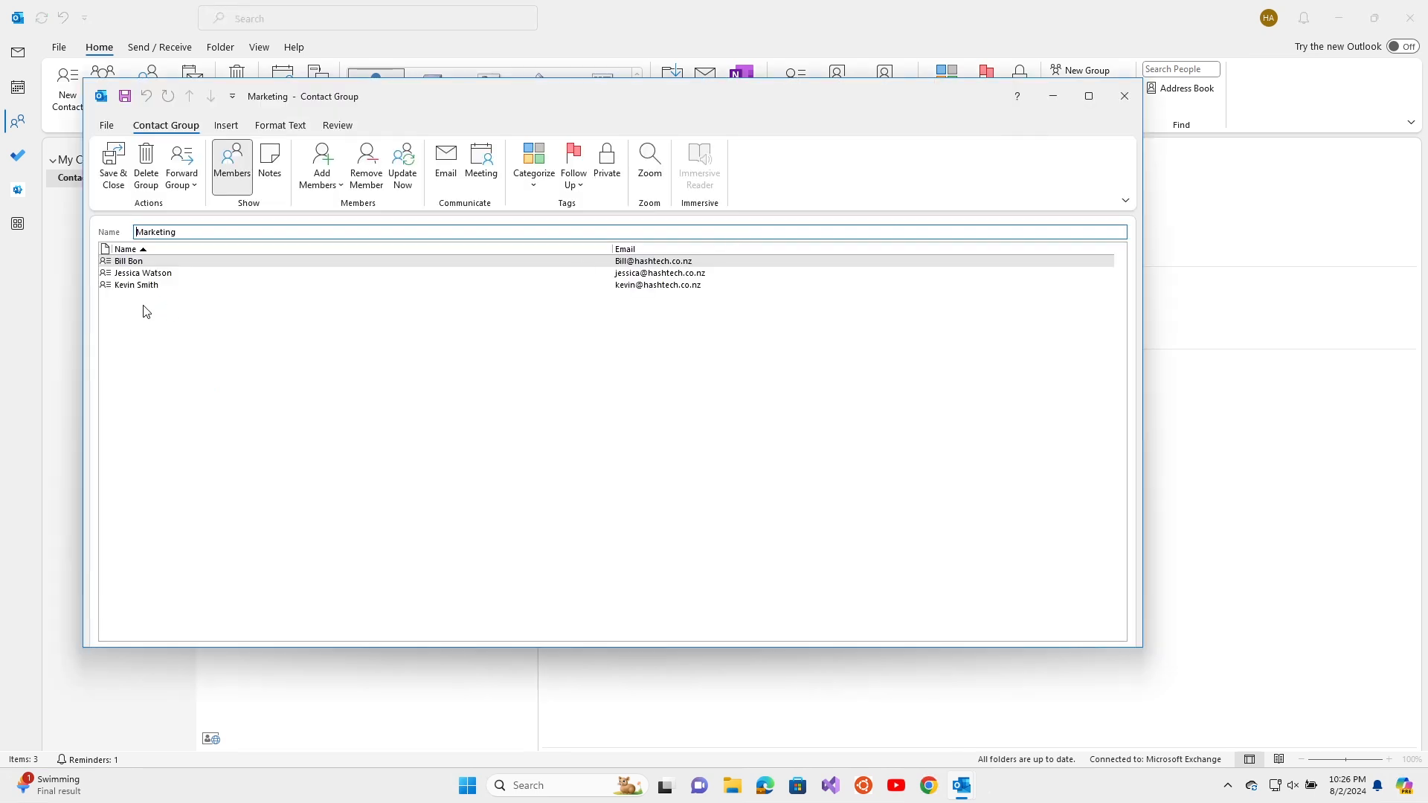
click(129, 265)
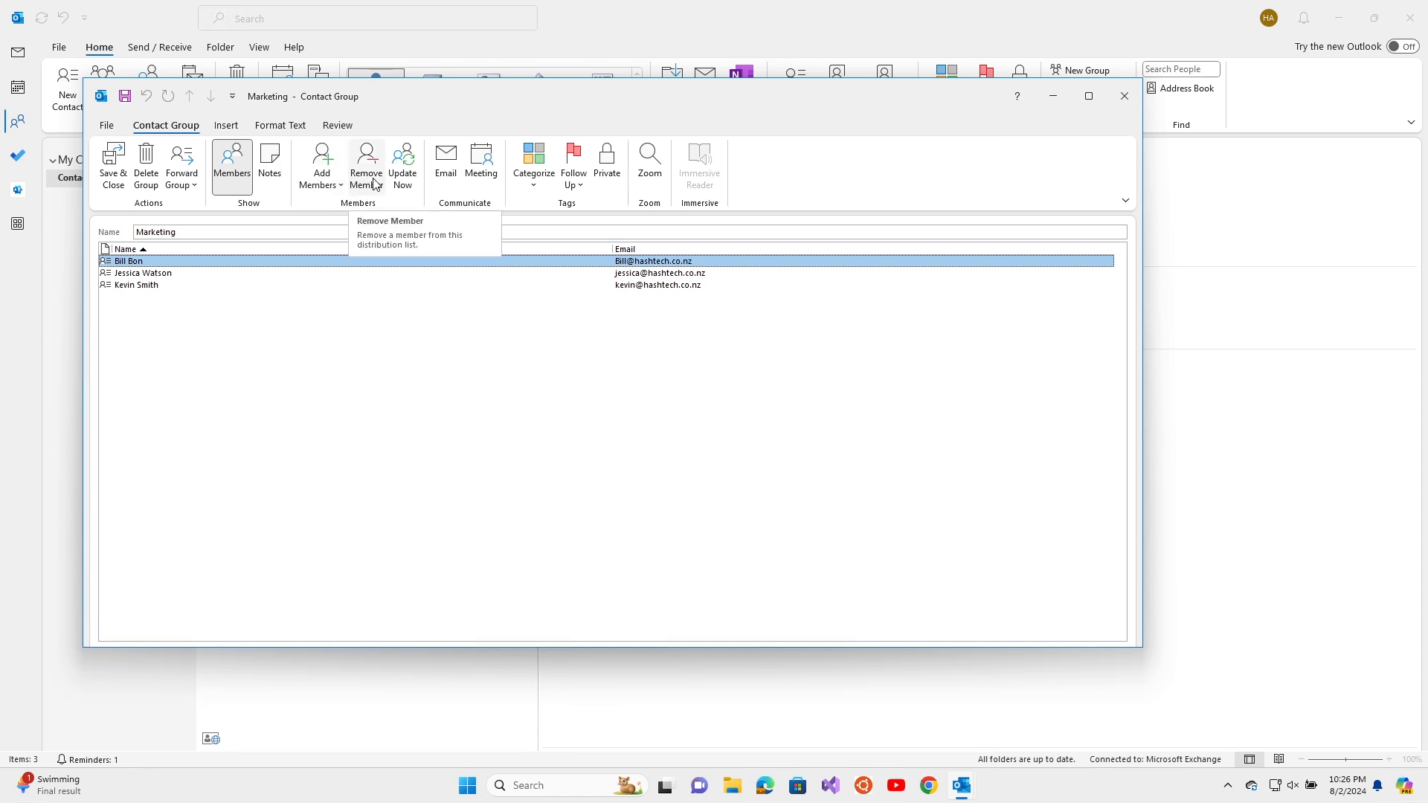
click(111, 172)
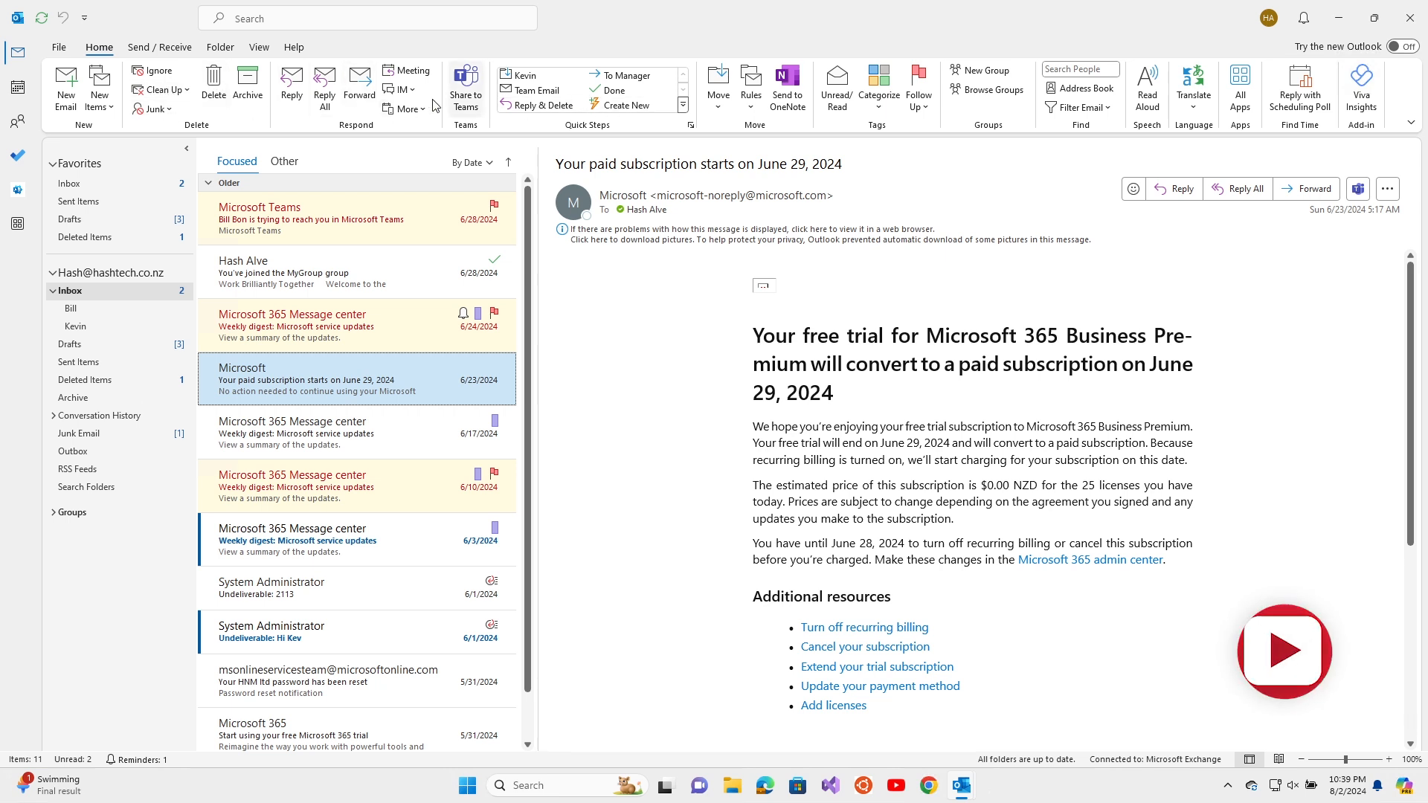
Block the Microsoft subscription message's sender as junk
click(154, 71)
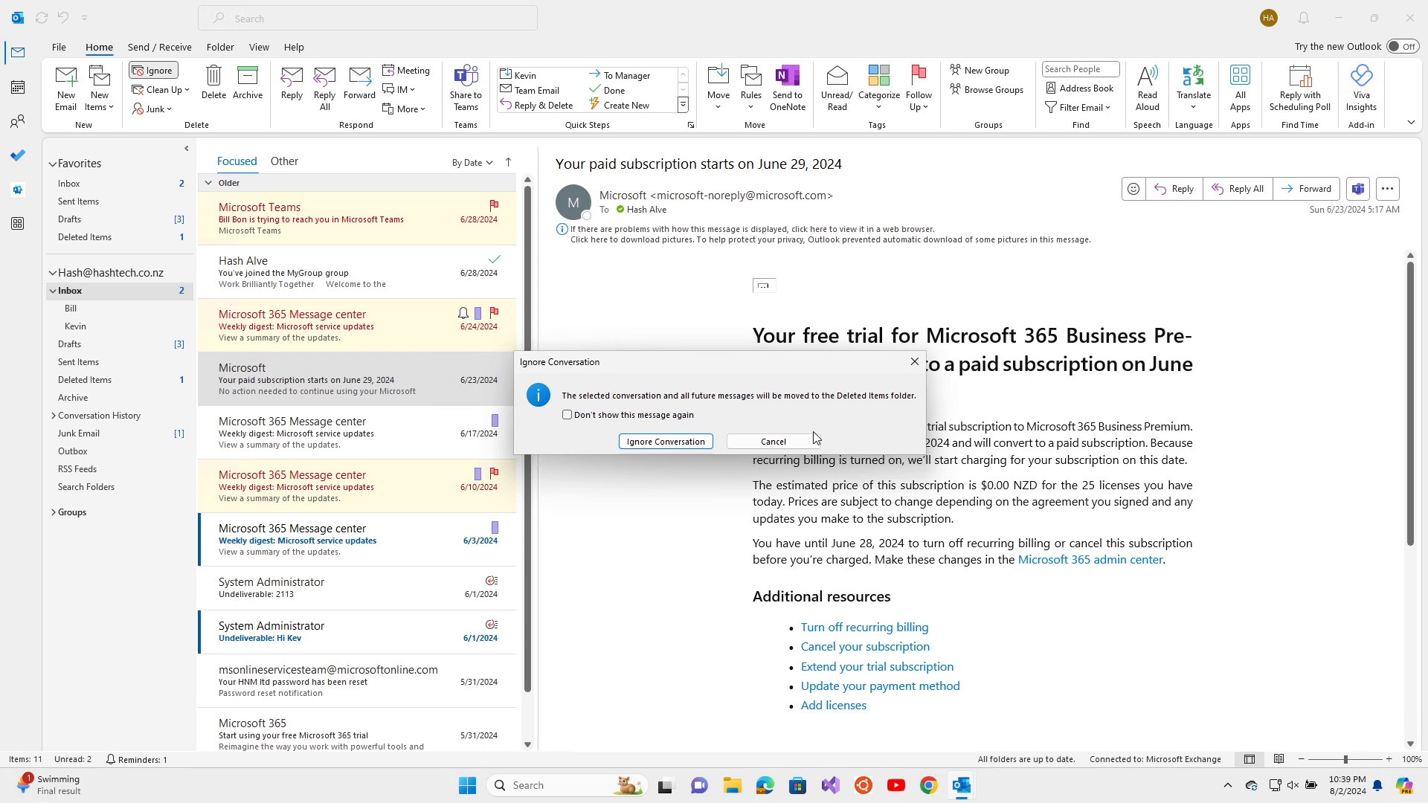
click(914, 363)
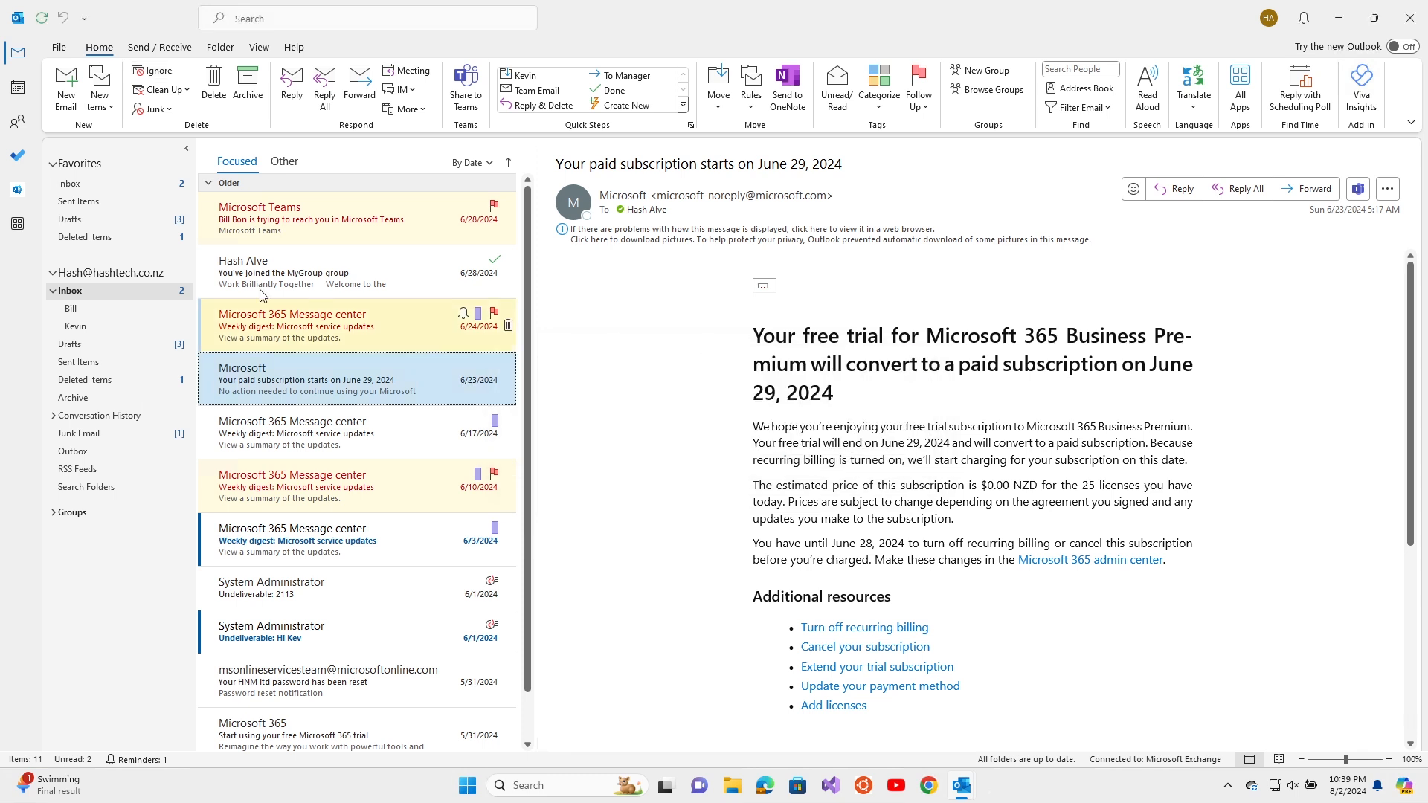
click(167, 111)
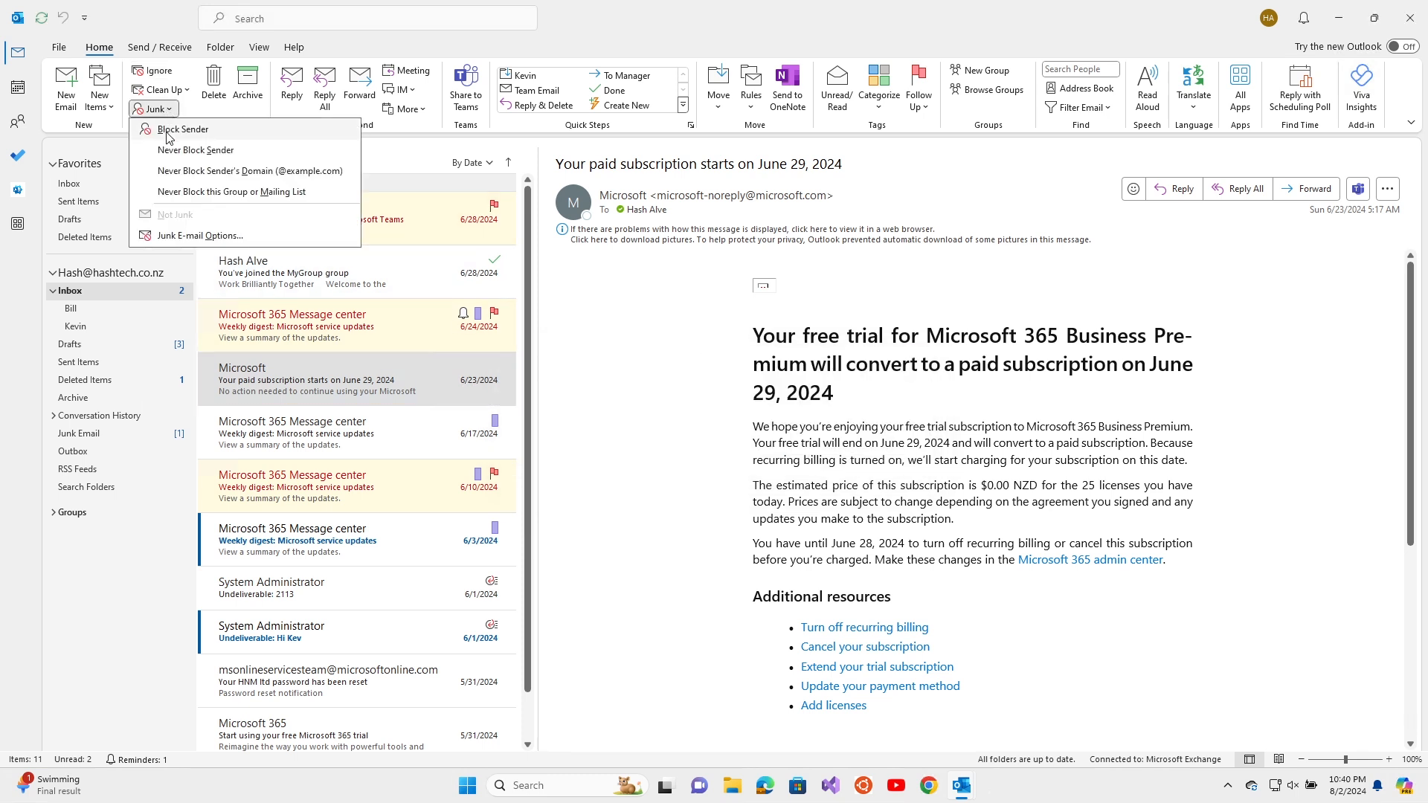
click(168, 129)
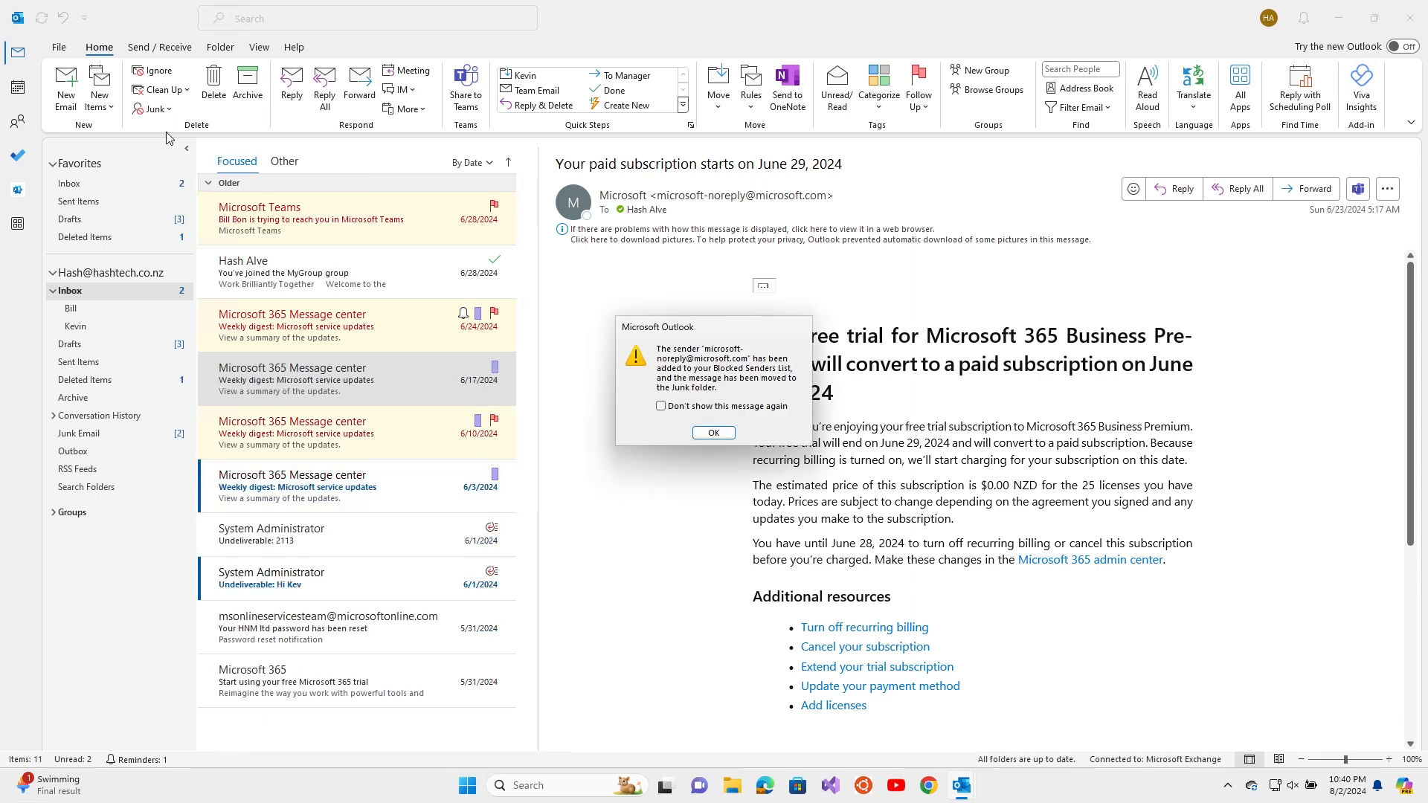
click(714, 432)
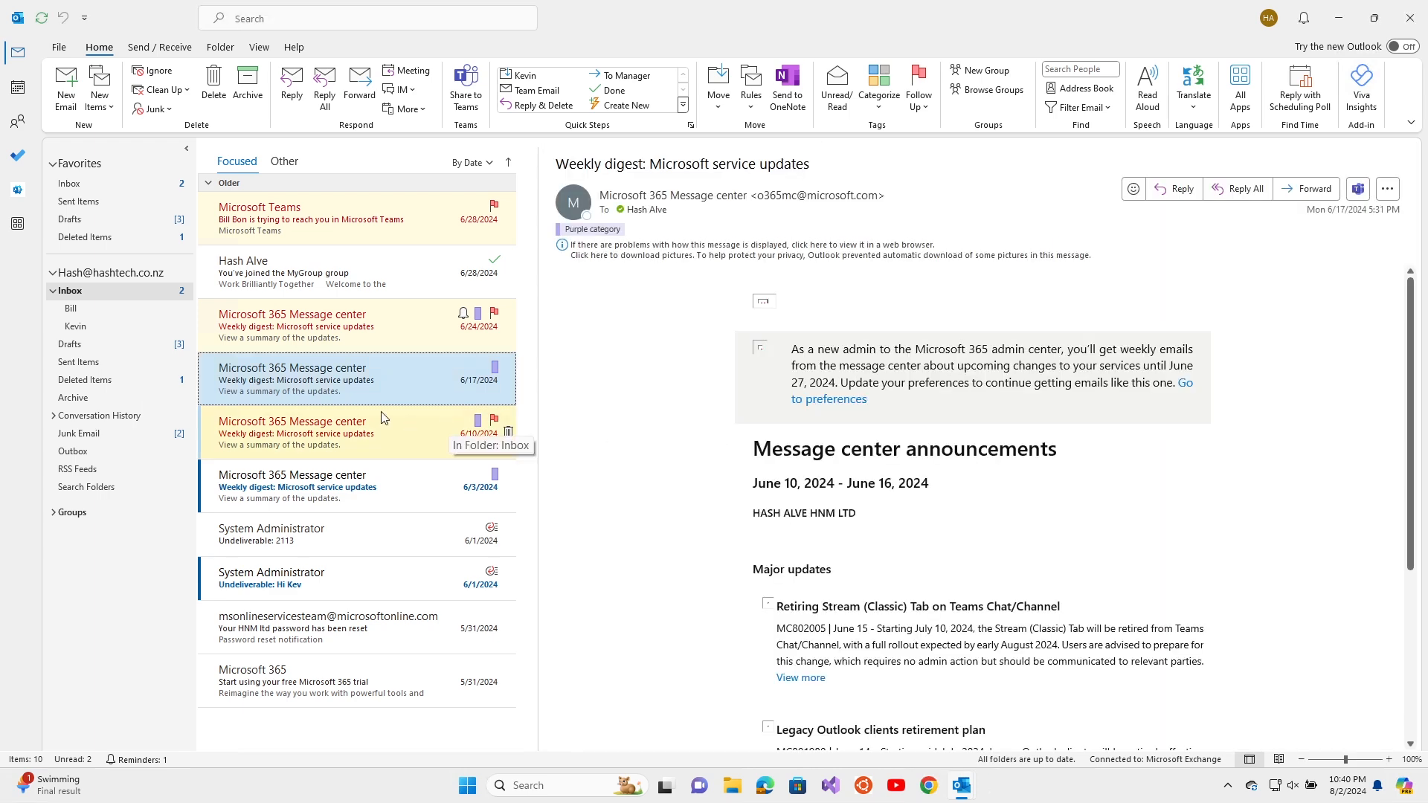
Mark the recurring-billing message in Junk Email as not junk, always trusting its sender
click(153, 109)
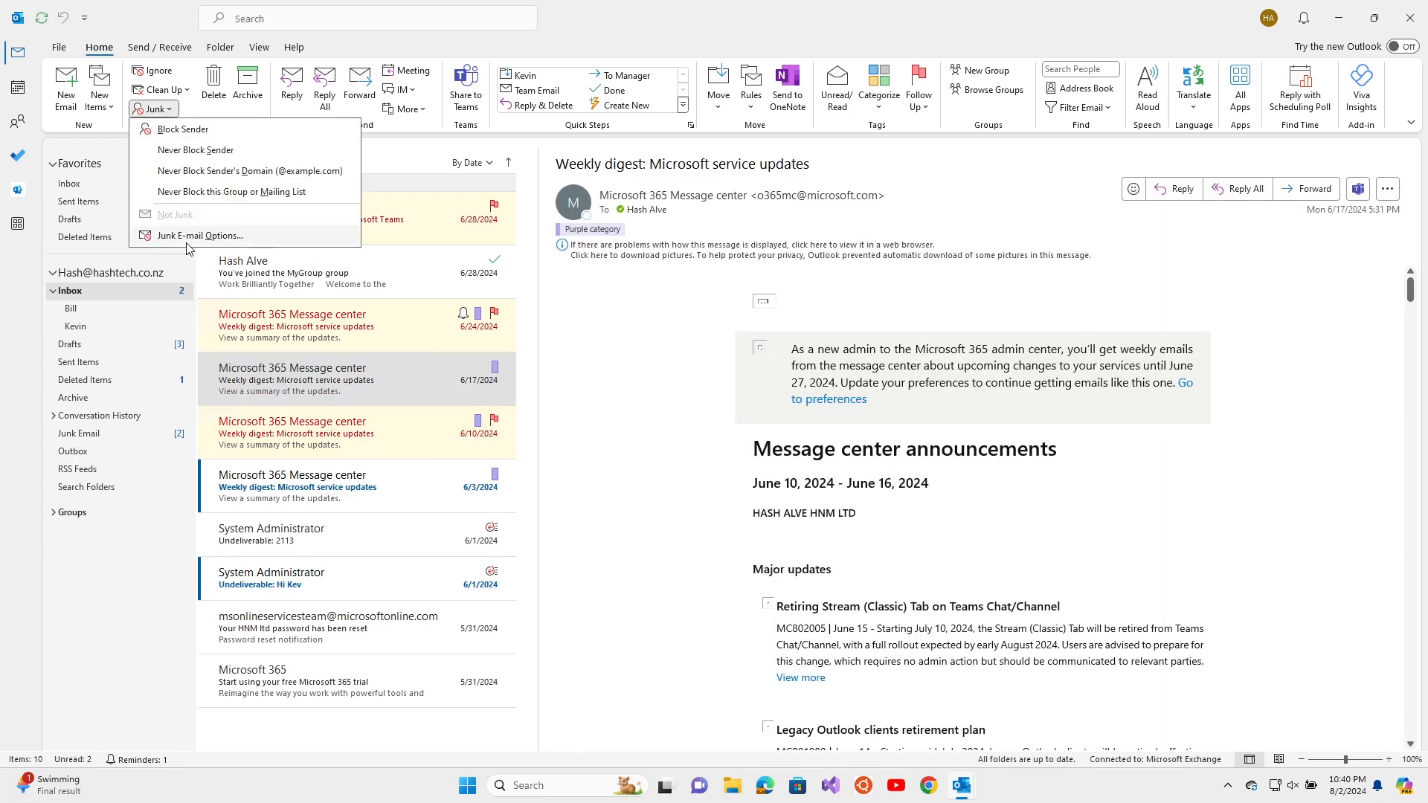
click(134, 433)
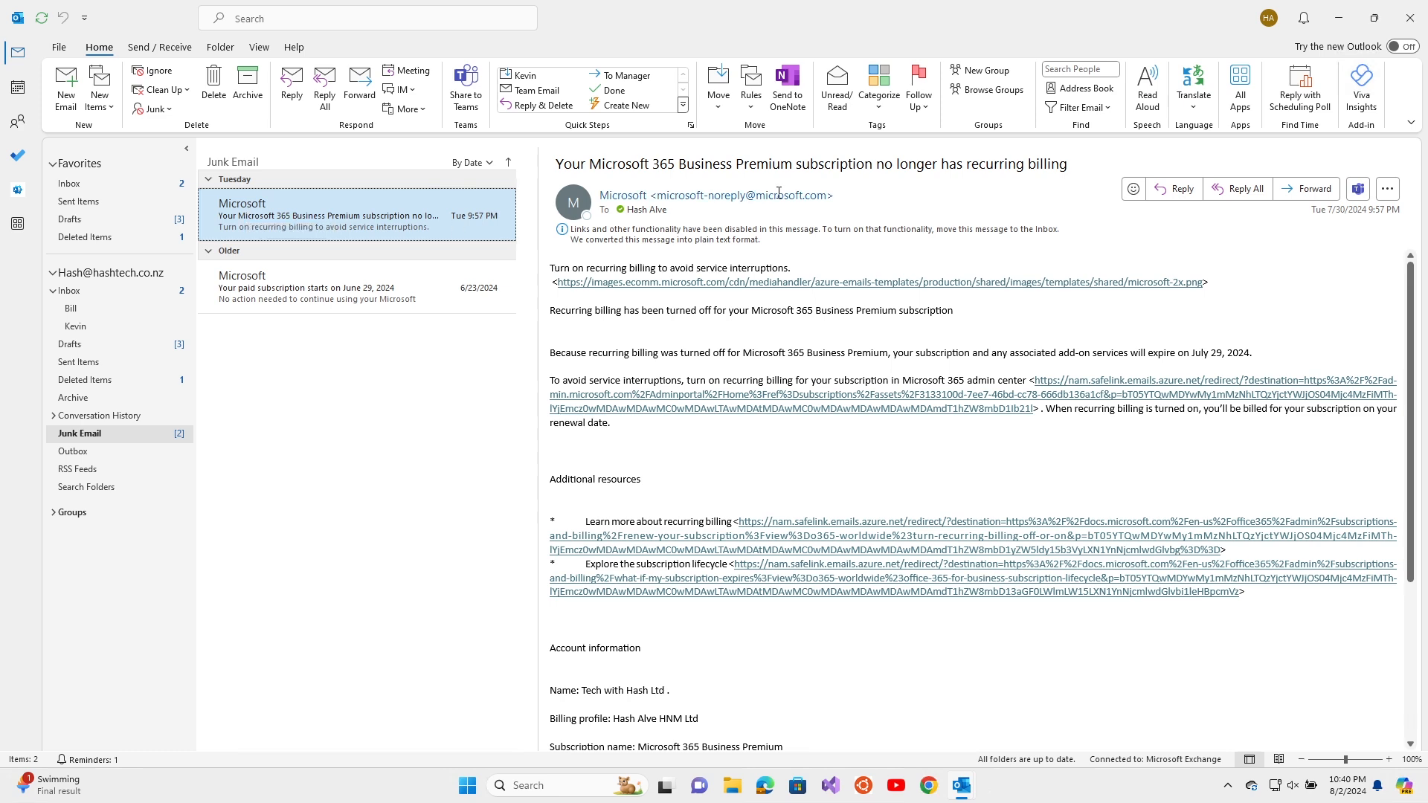
click(156, 109)
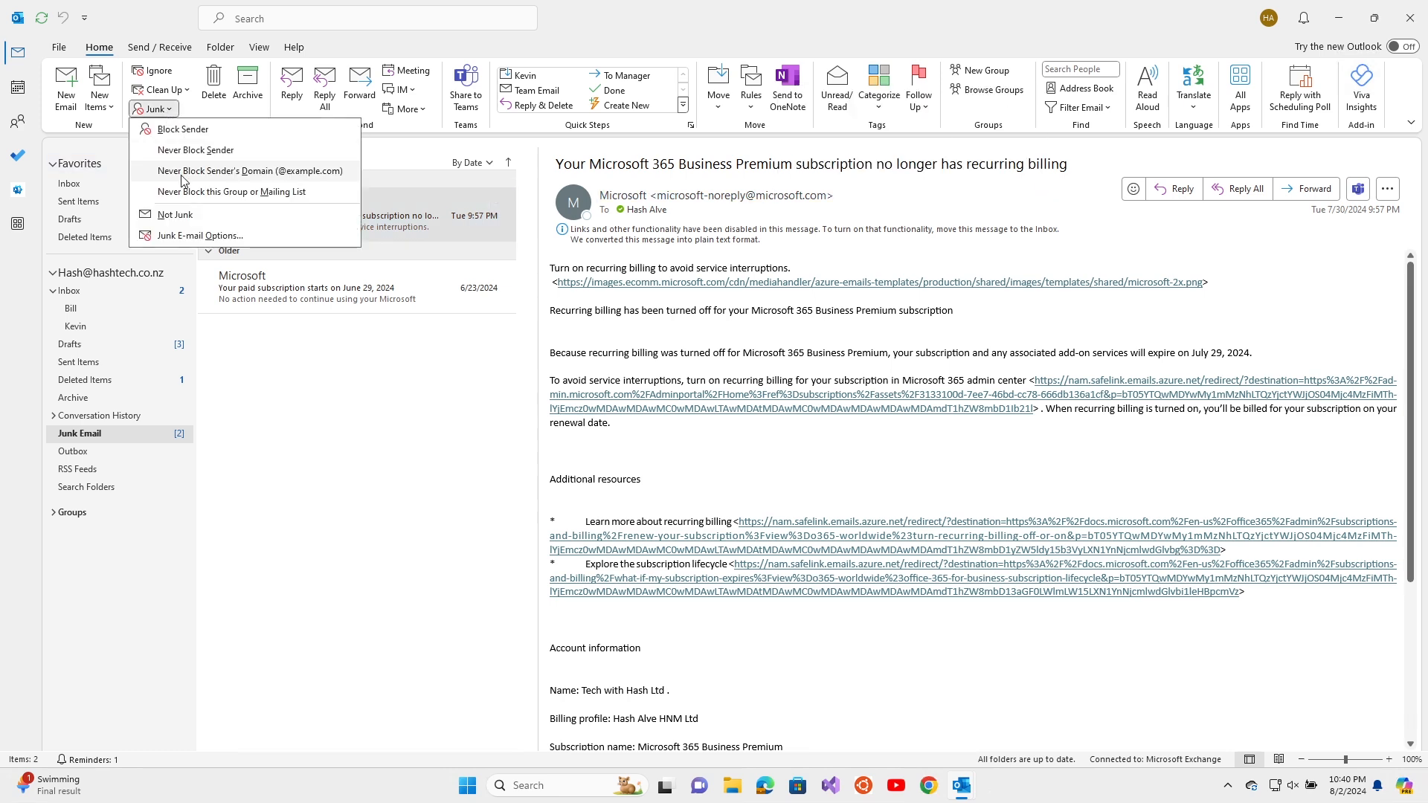
click(182, 216)
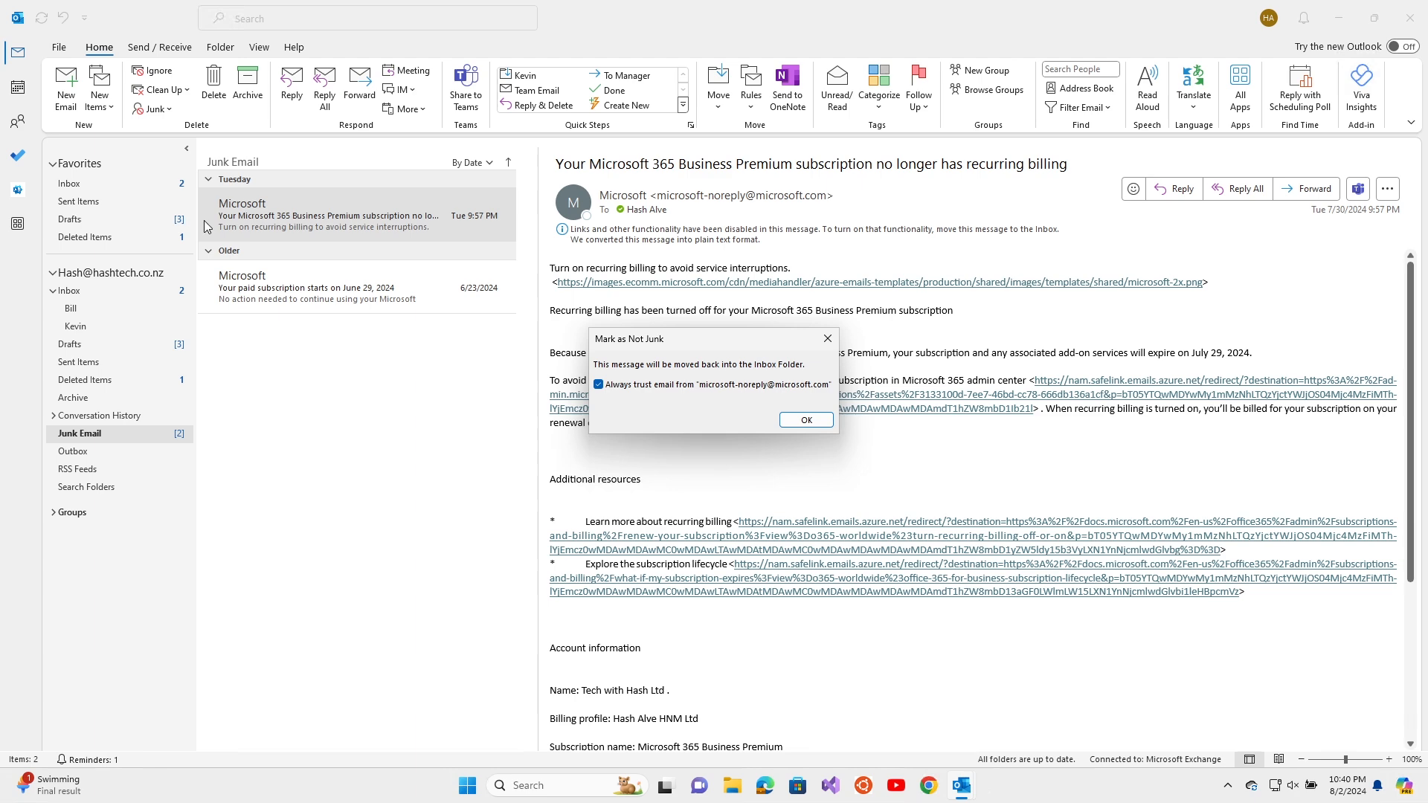
click(782, 426)
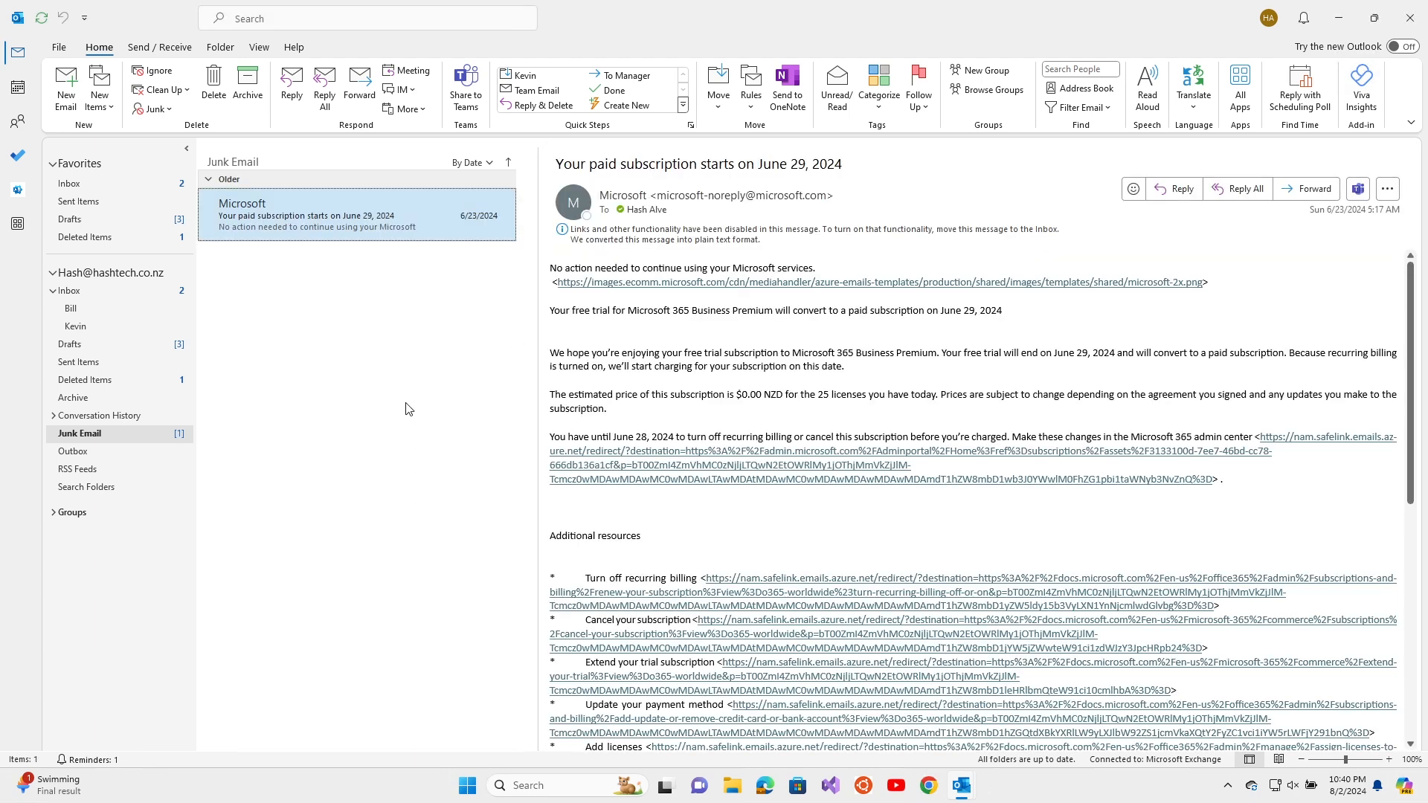
click(127, 293)
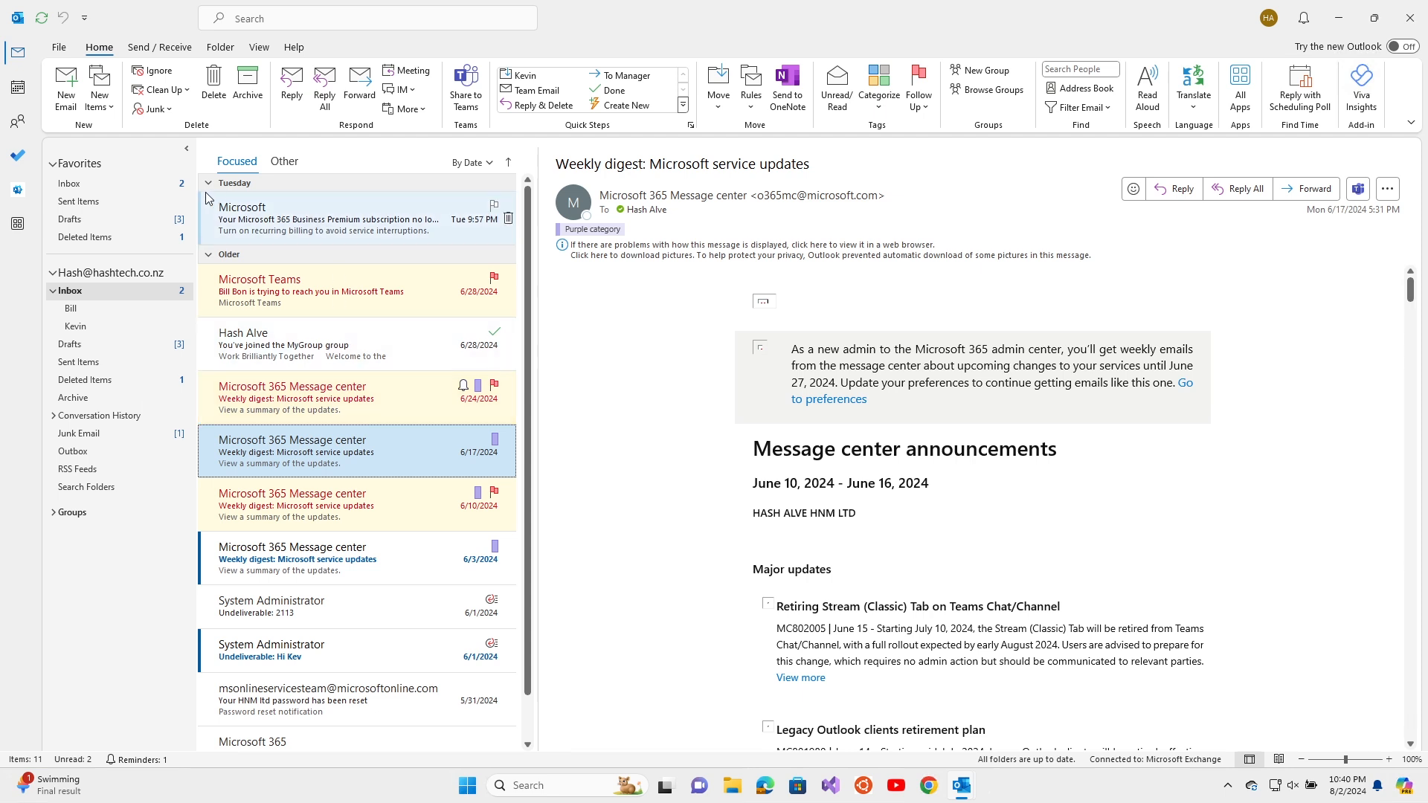
In Junk E-mail Options, remove Microsoft's no-reply address from Safe and Blocked Senders, then apply
click(170, 114)
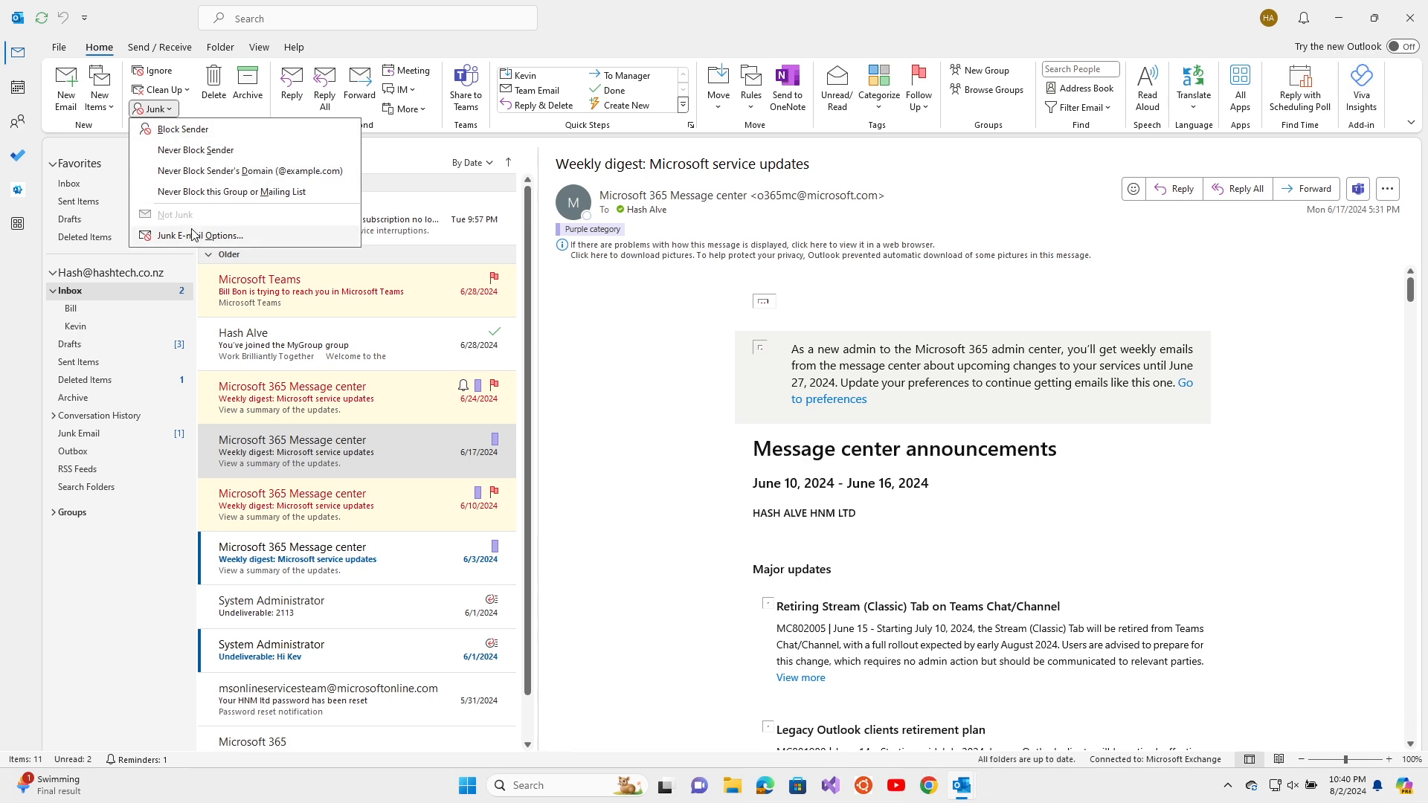
click(190, 237)
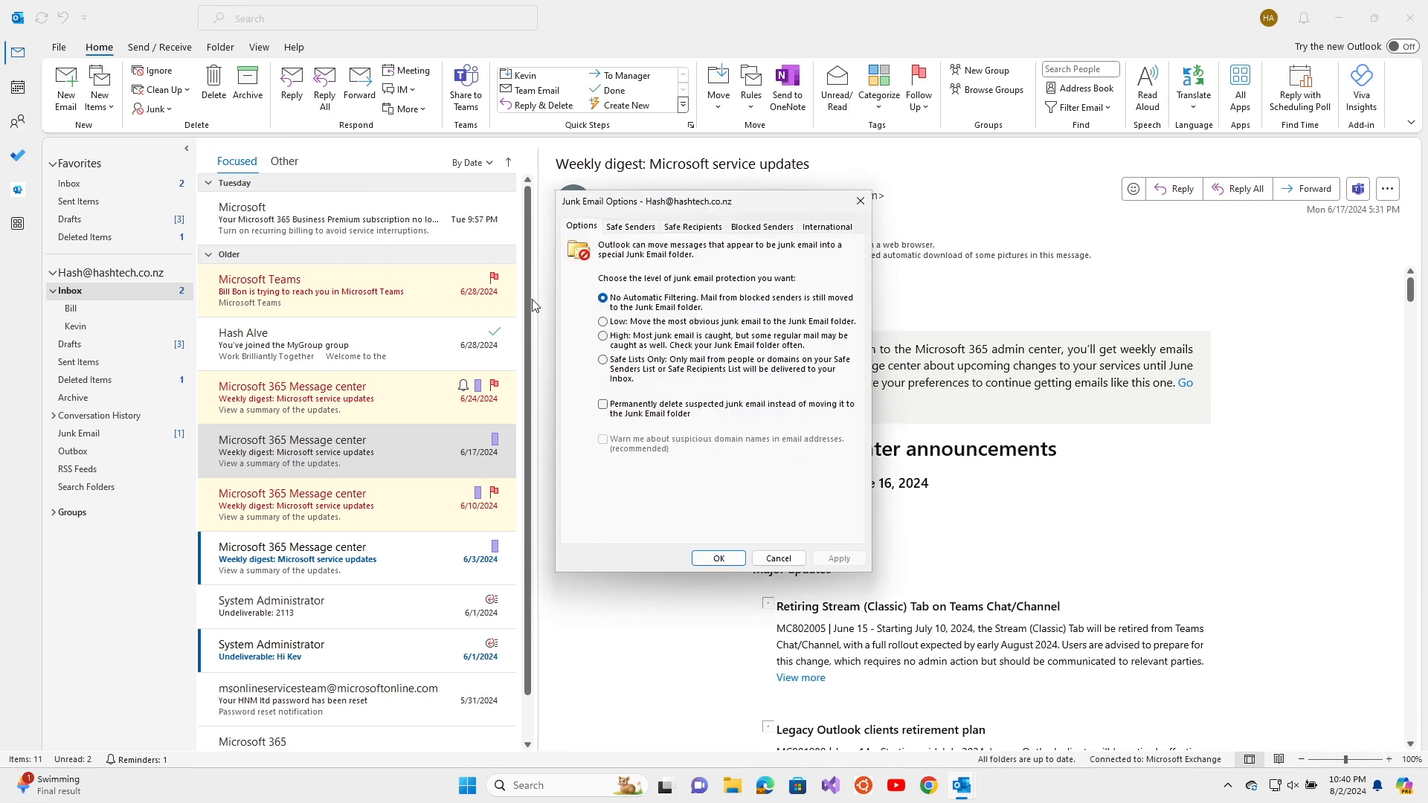
click(644, 231)
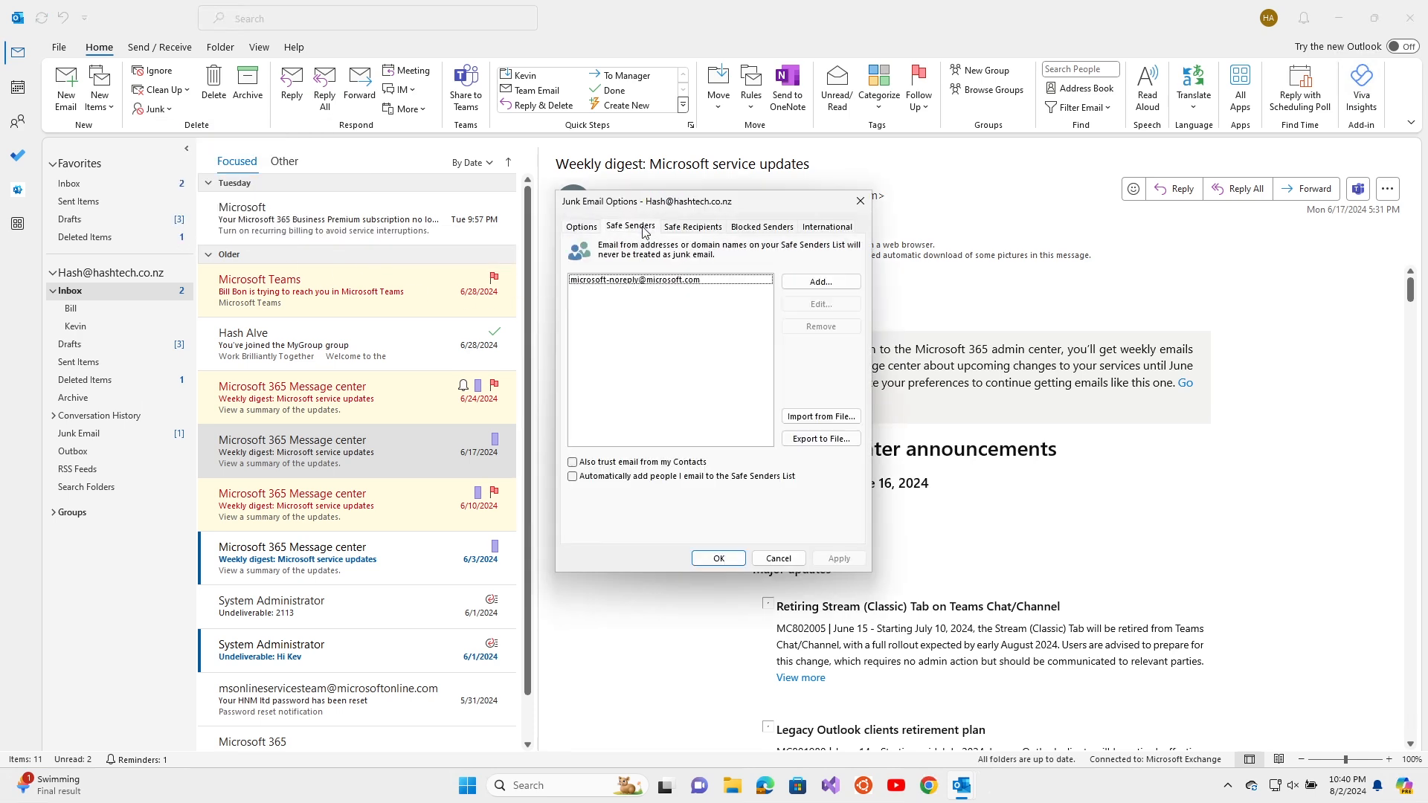
click(644, 281)
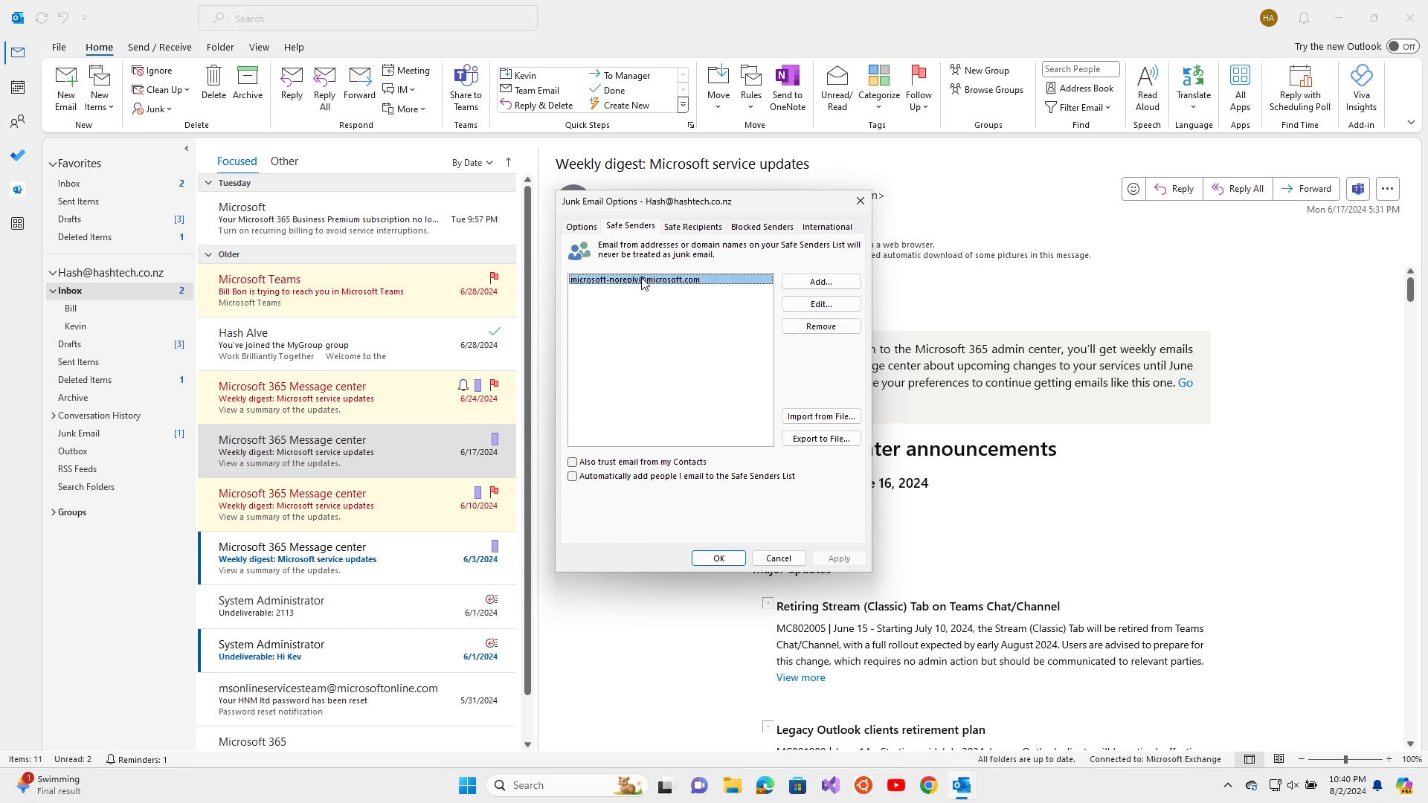
click(821, 327)
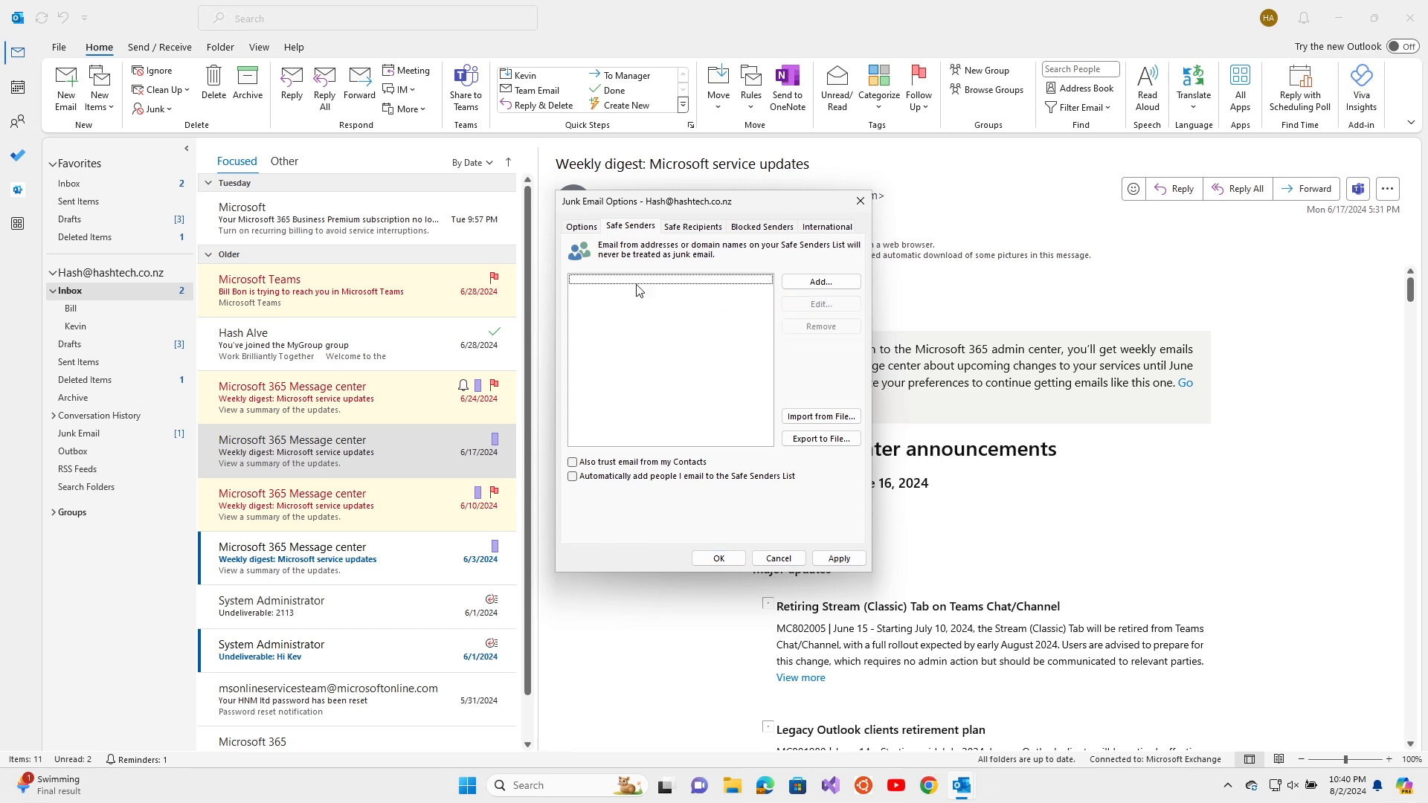
click(751, 229)
click(671, 287)
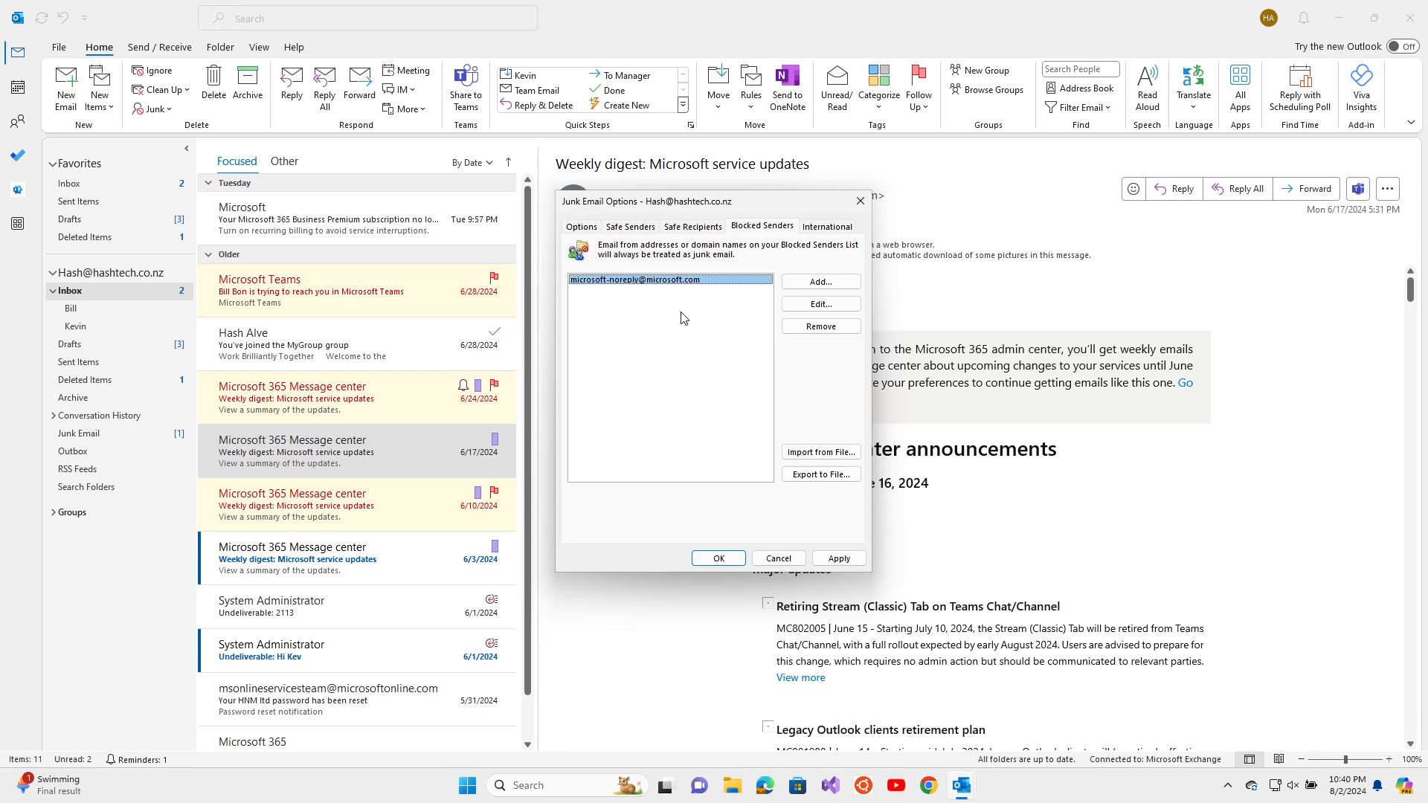
click(821, 327)
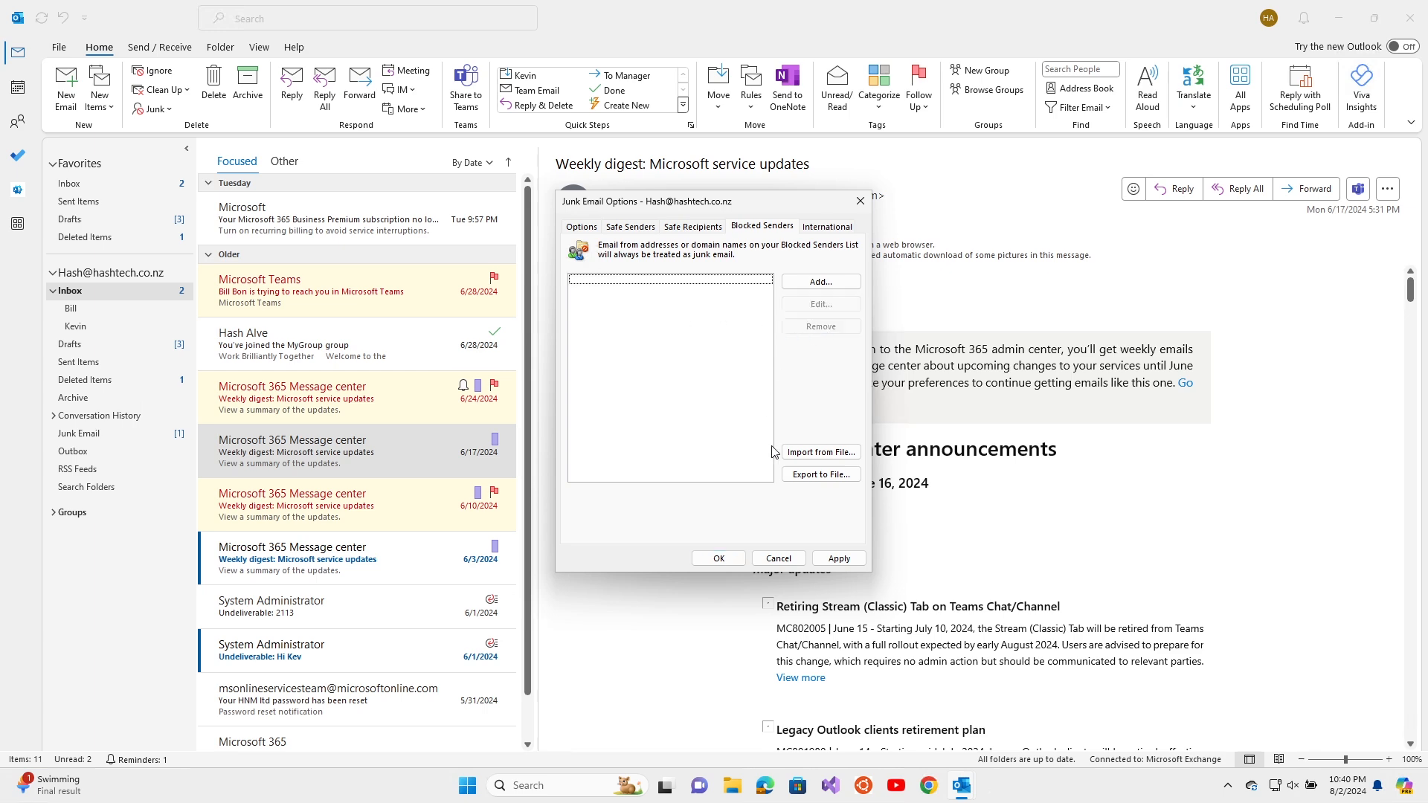
click(830, 559)
click(699, 559)
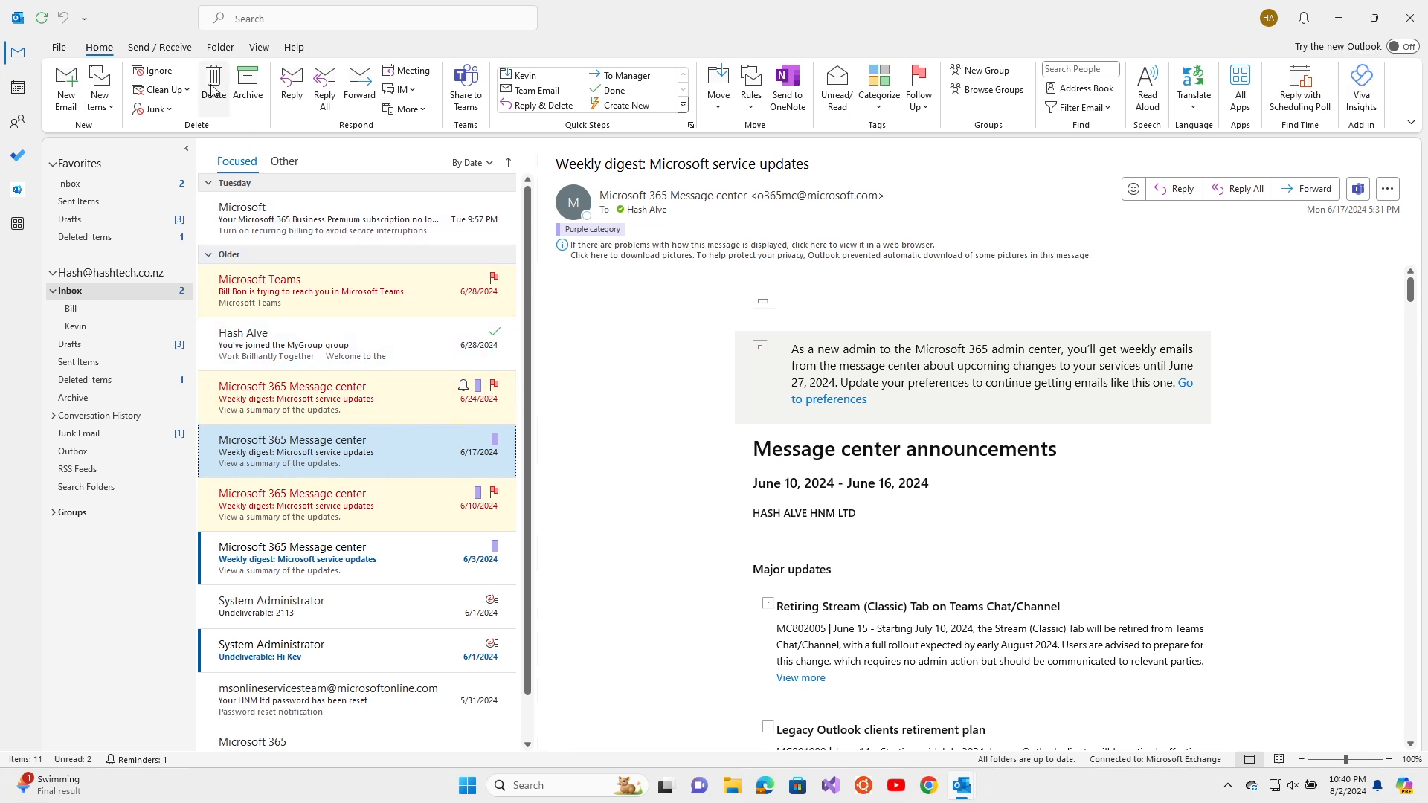
Delete the 'You've joined the MyGroup group' message, peek at Archive, and return to Inbox
click(298, 357)
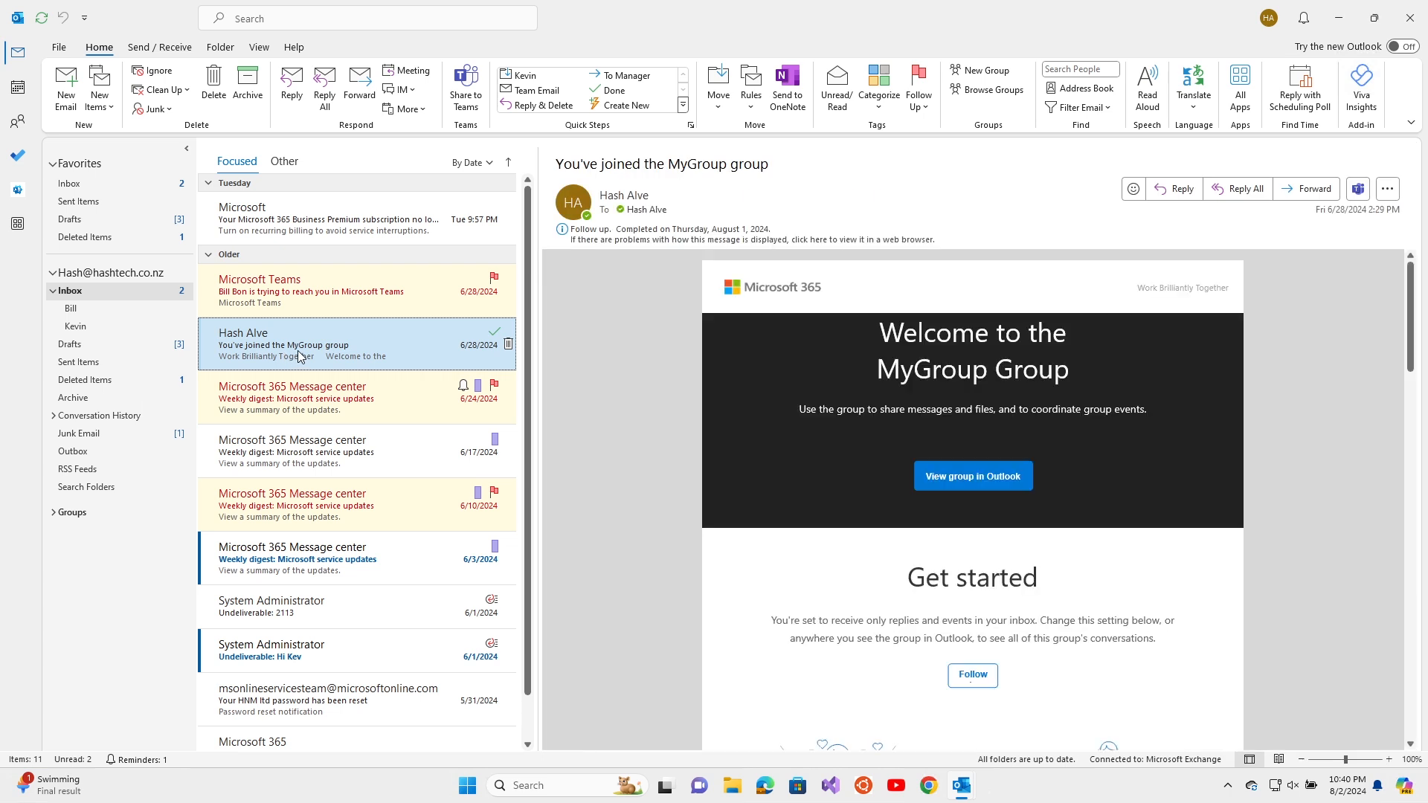
click(215, 95)
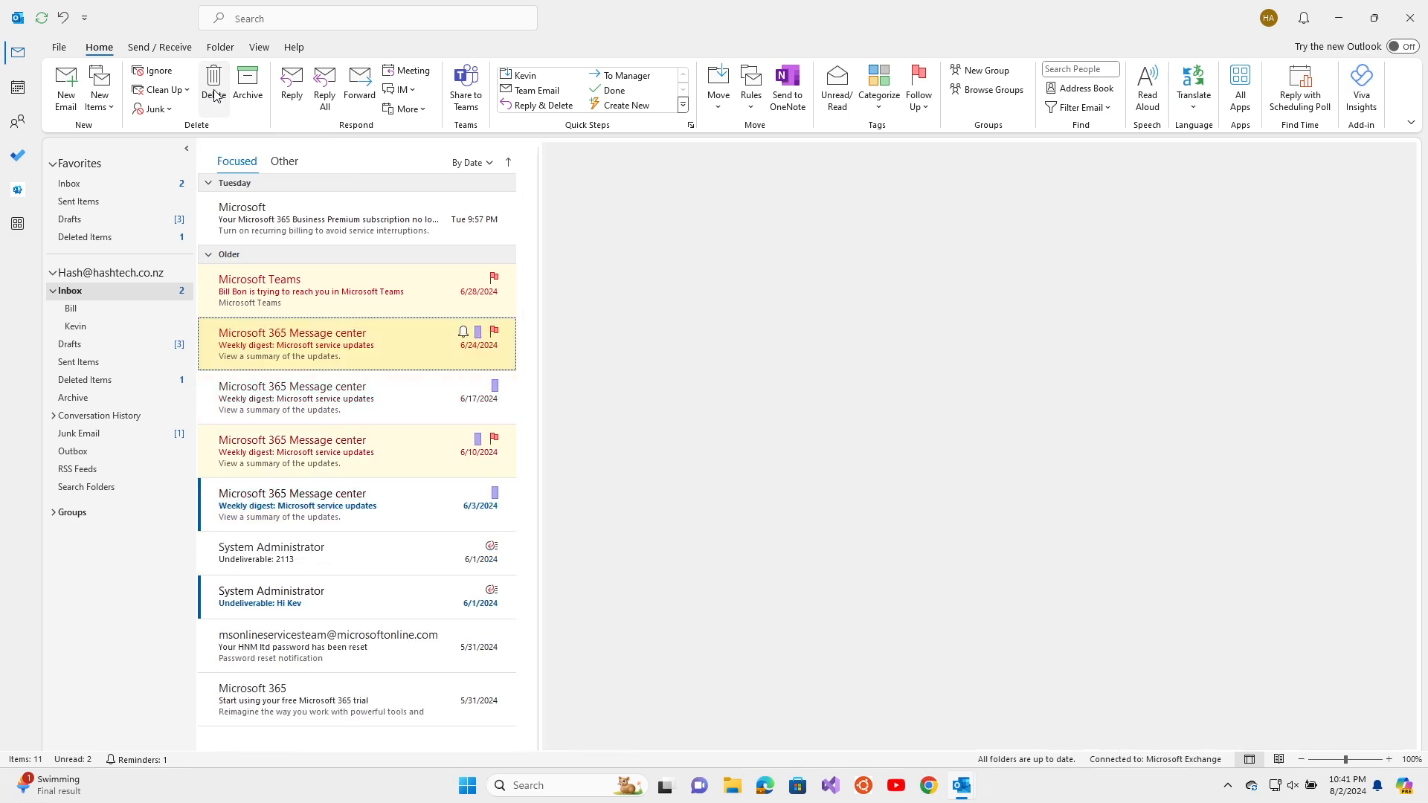
click(331, 402)
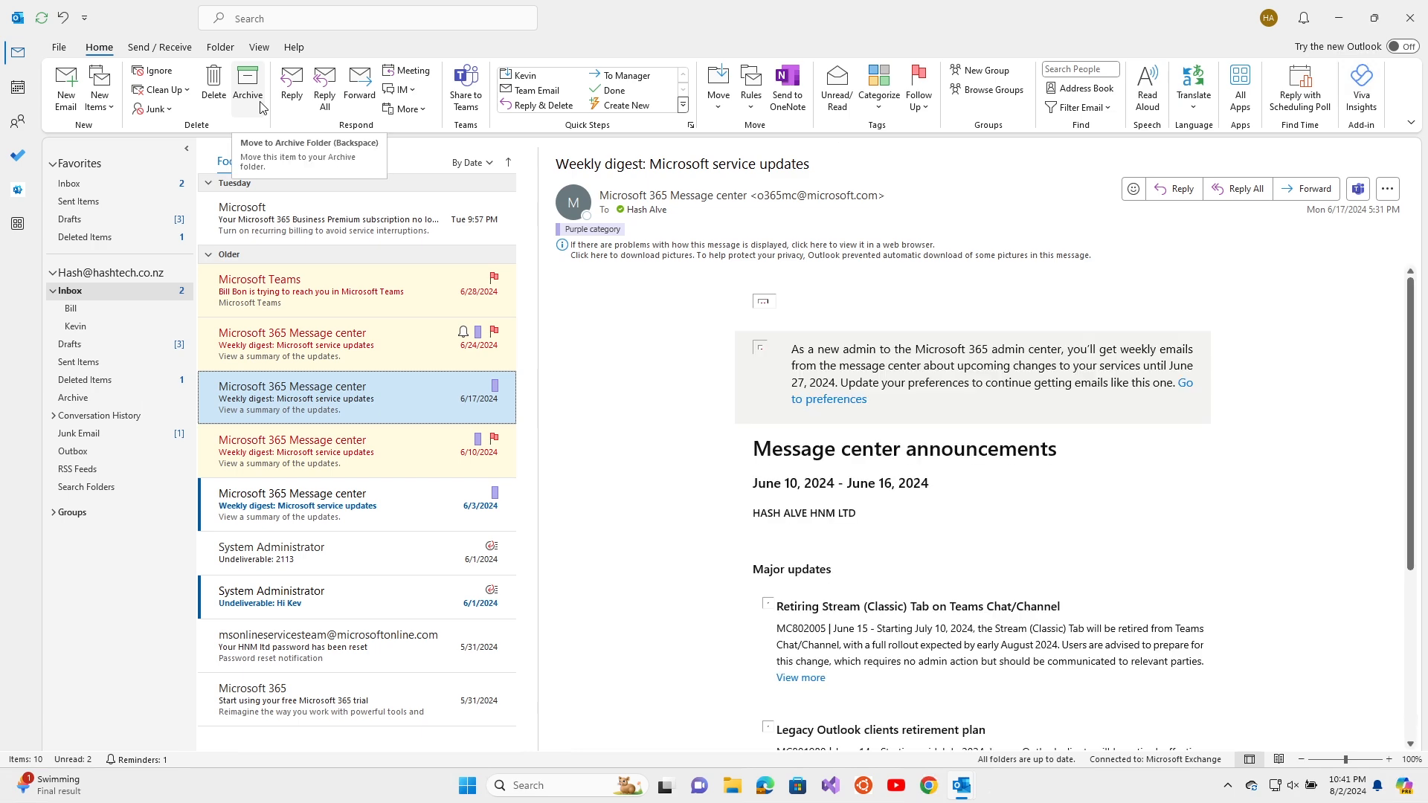
click(95, 401)
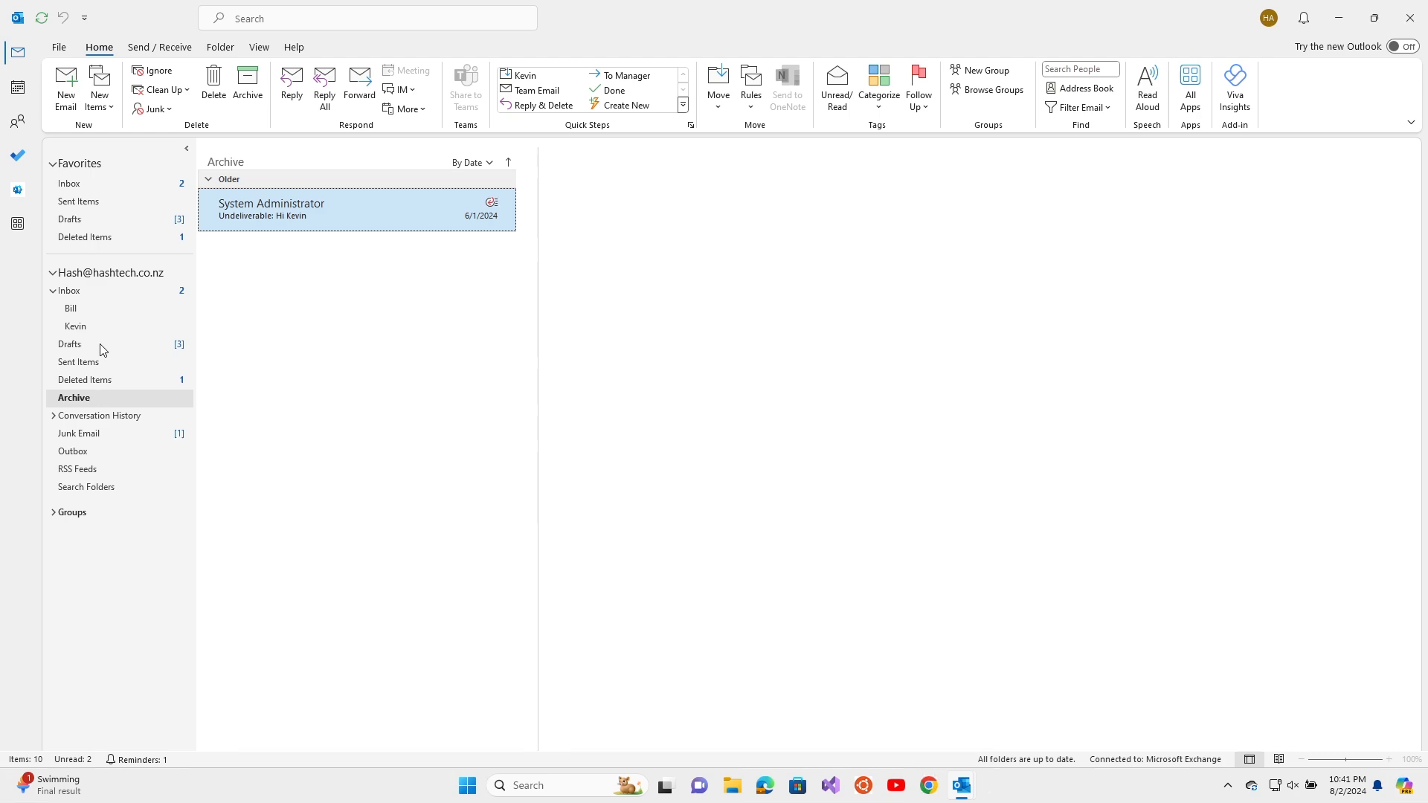
click(108, 290)
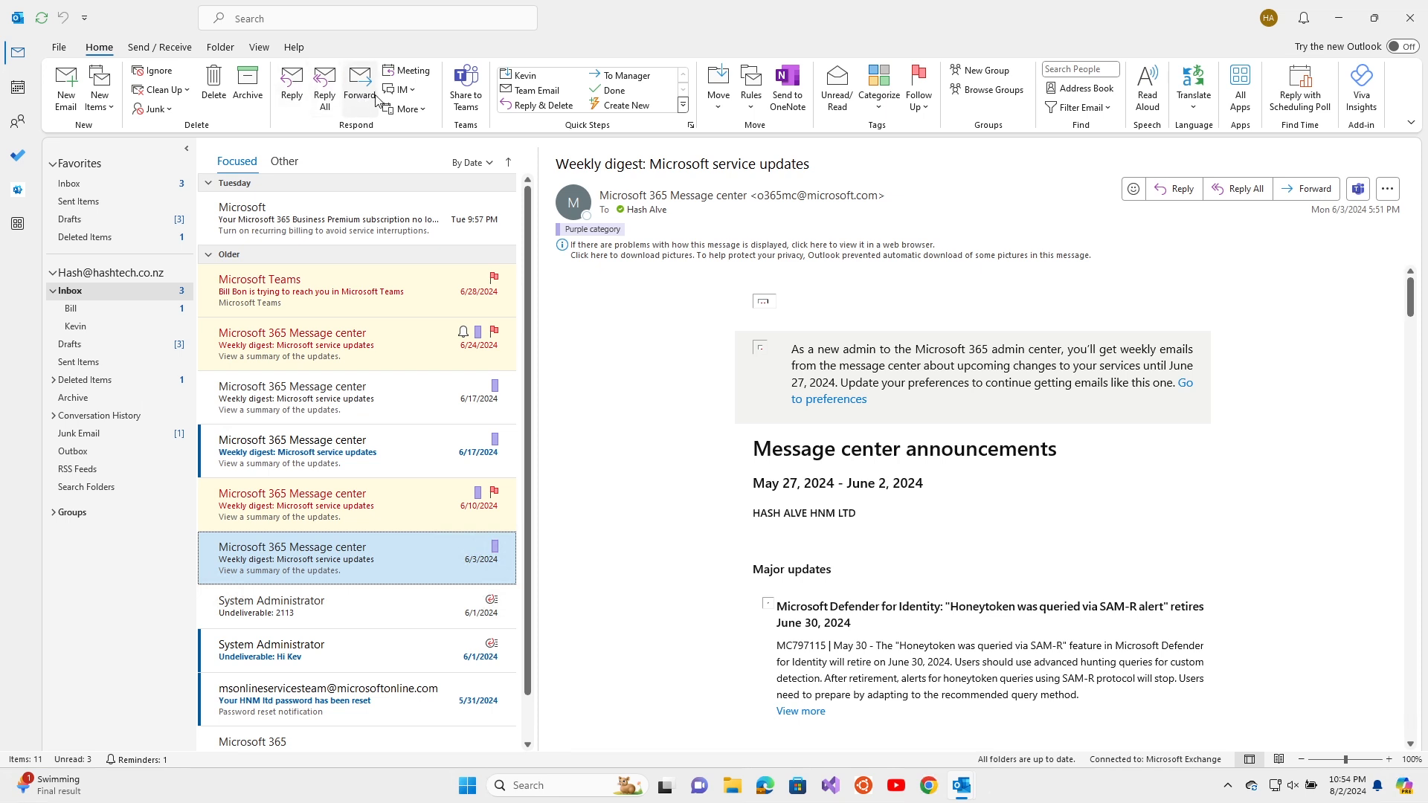
Move the 6/3 weekly digest into a new Inbox subfolder named 123 and verify it
click(720, 101)
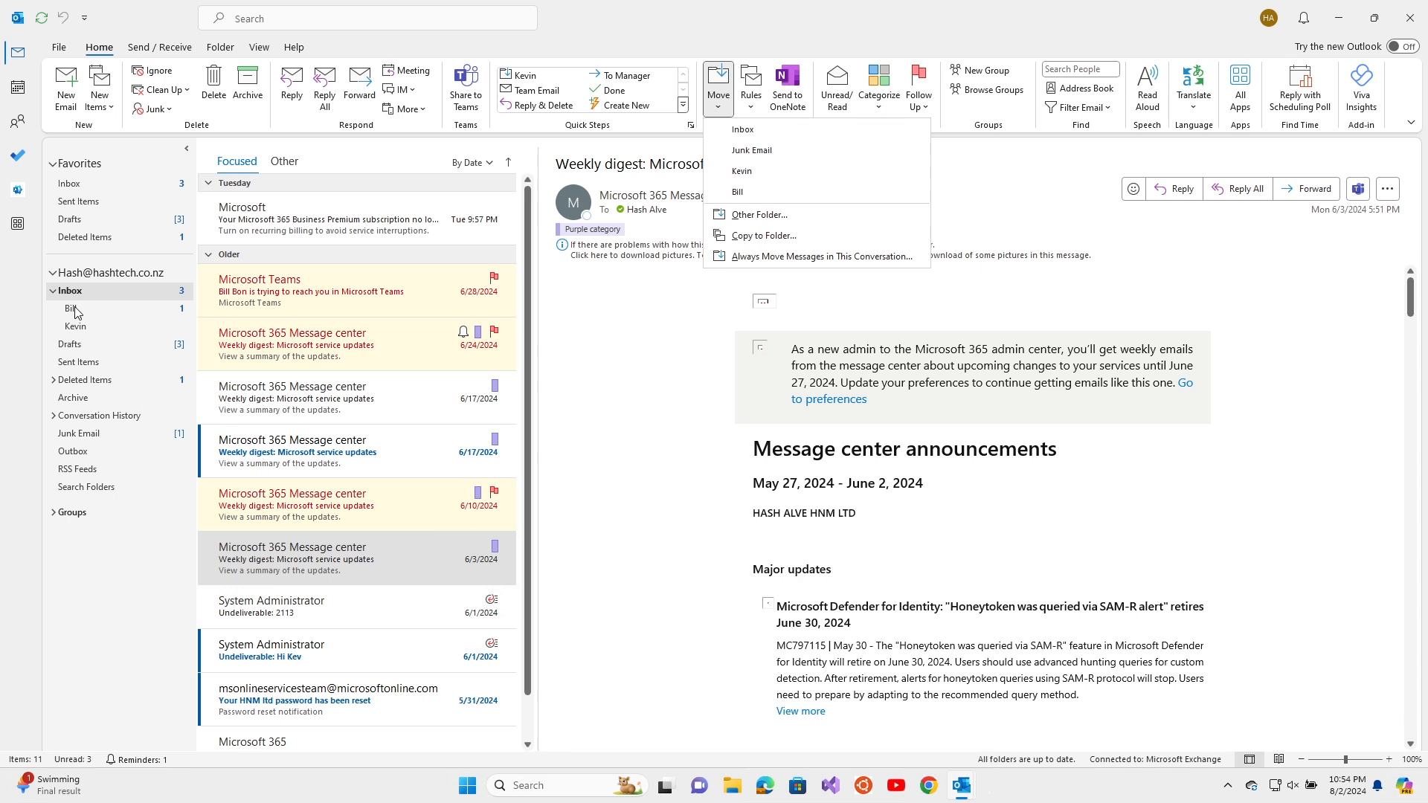
click(790, 222)
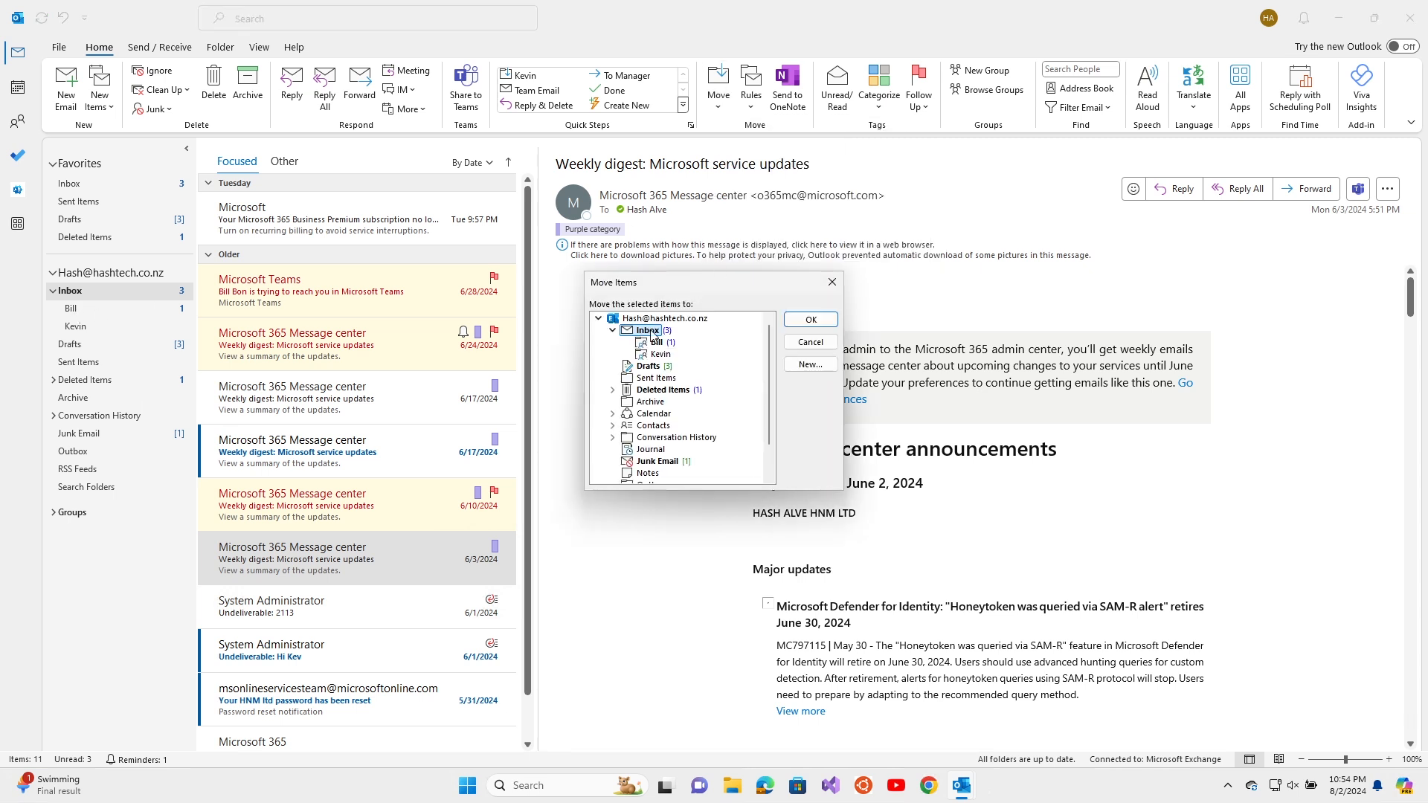
click(815, 367)
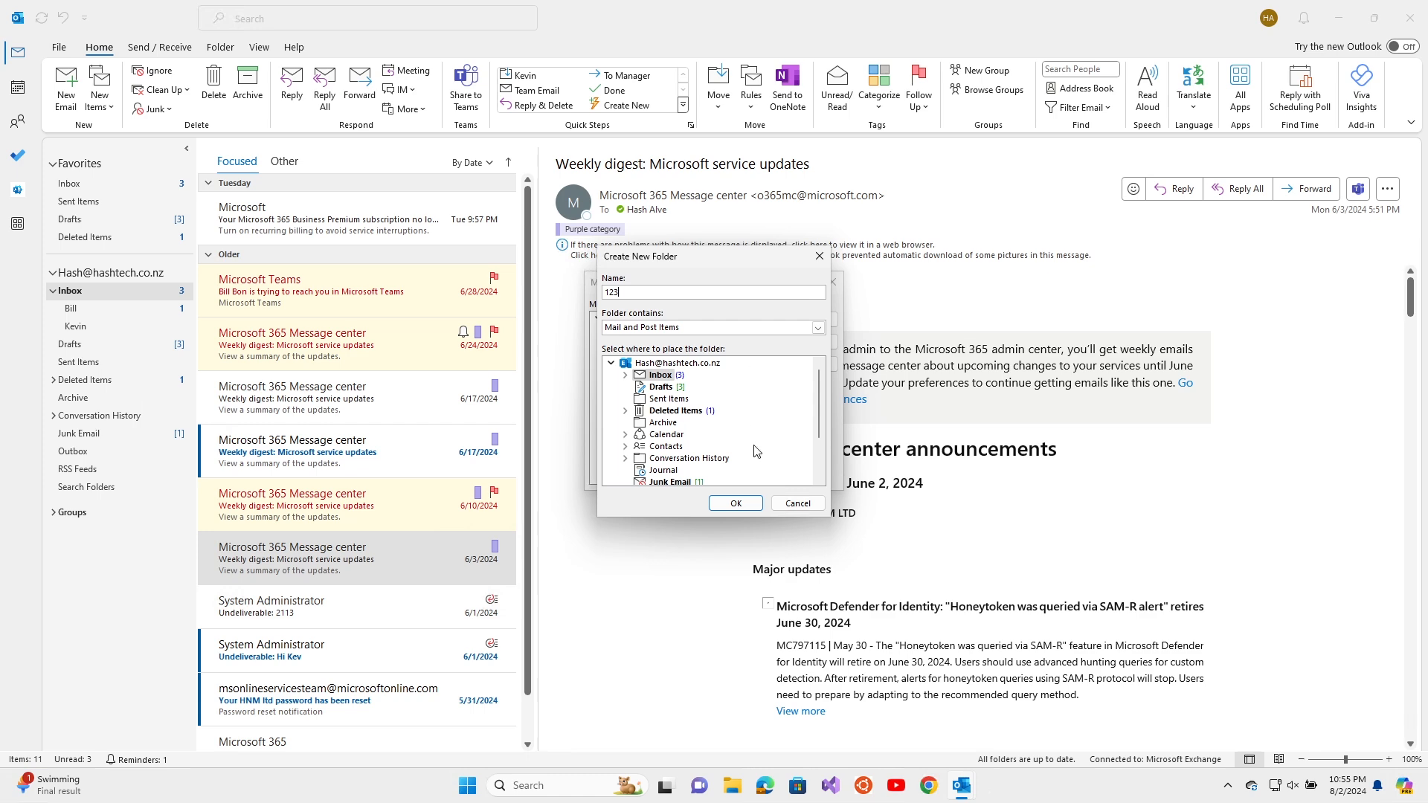
key(Return)
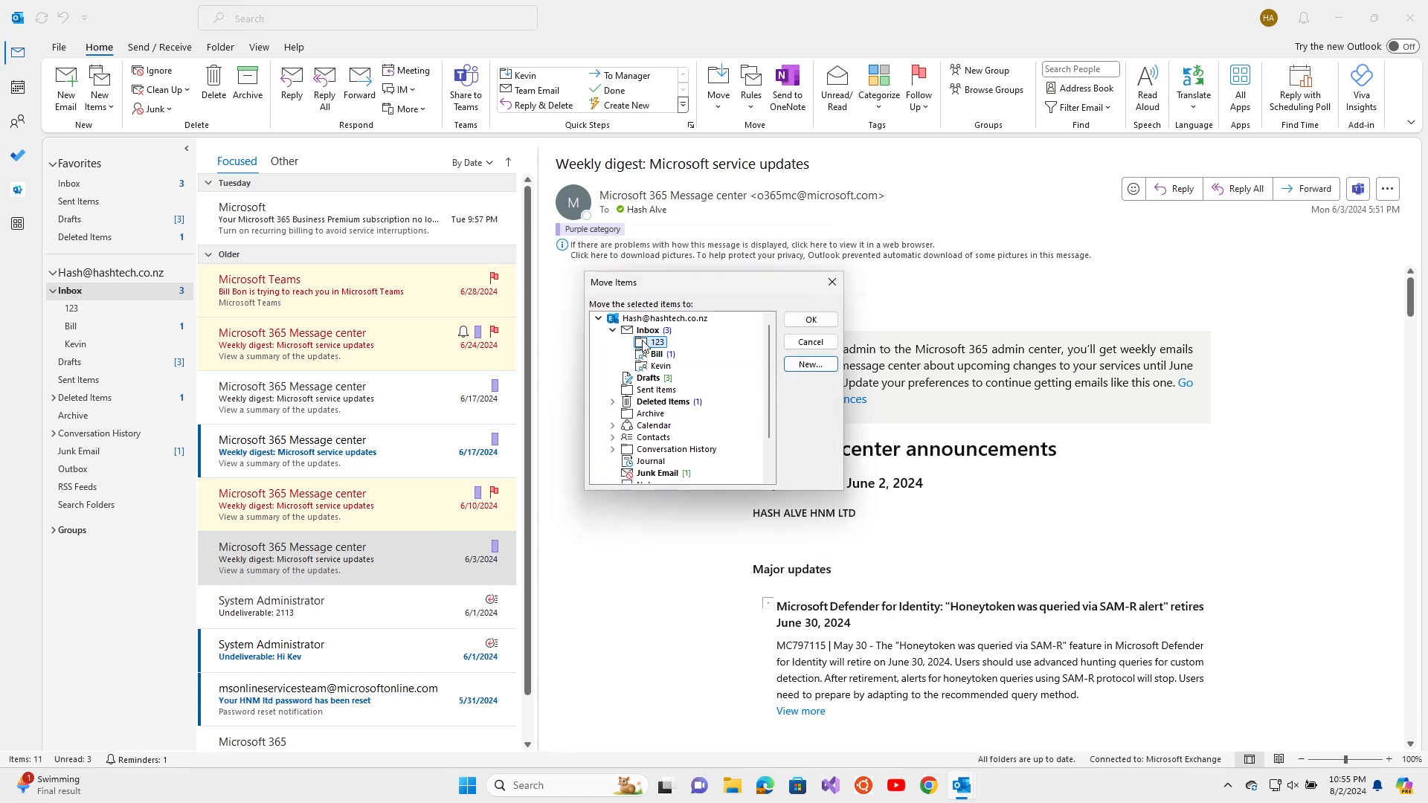
click(797, 320)
click(163, 311)
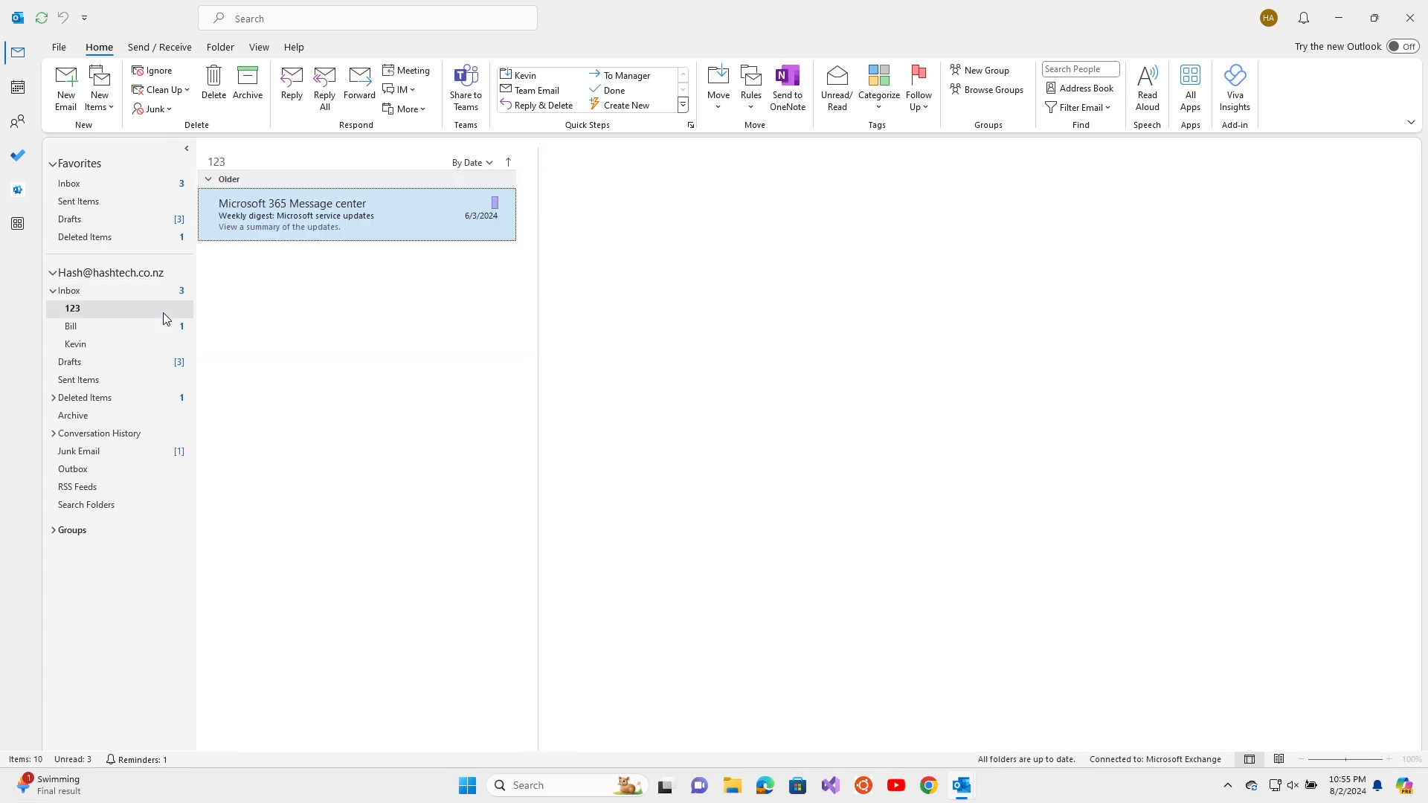
click(91, 291)
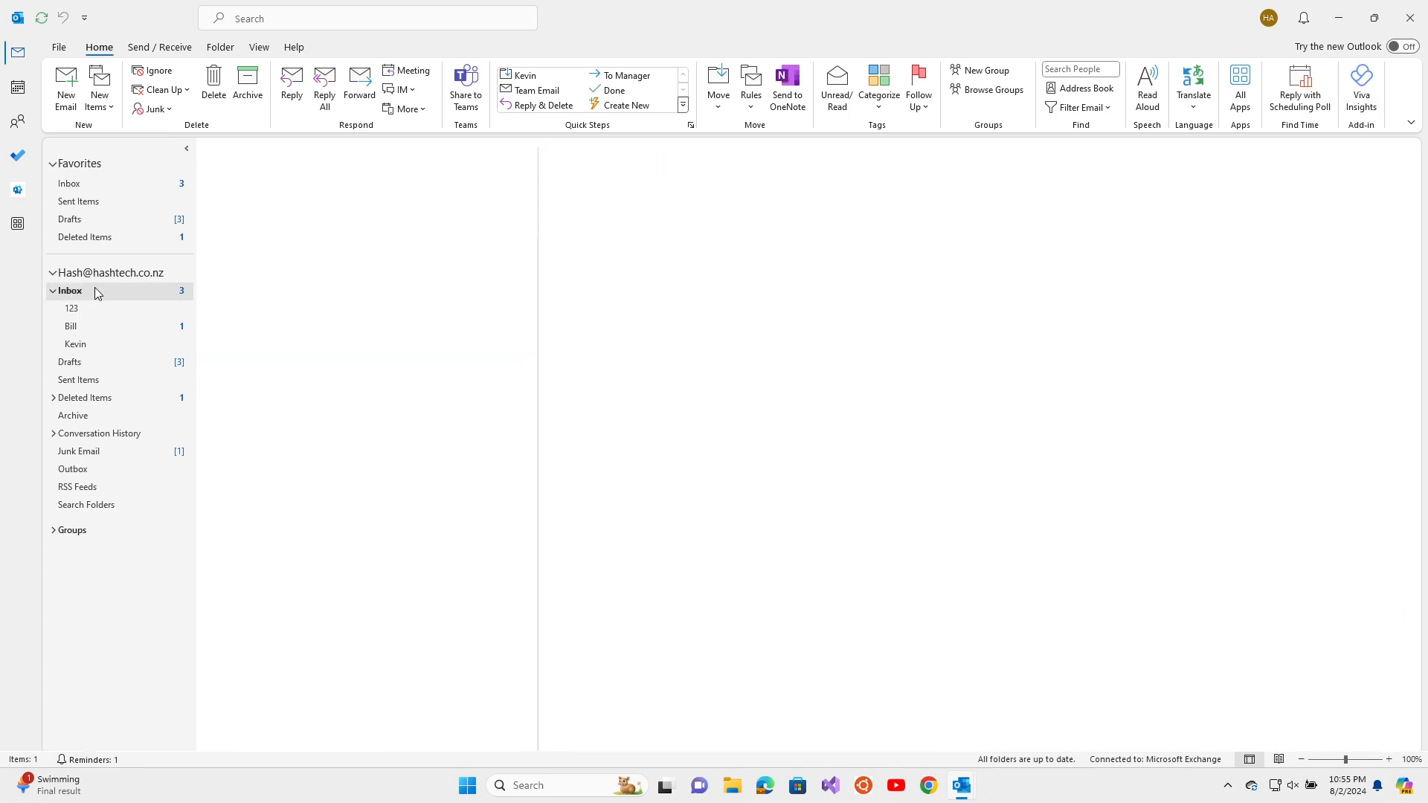
click(339, 402)
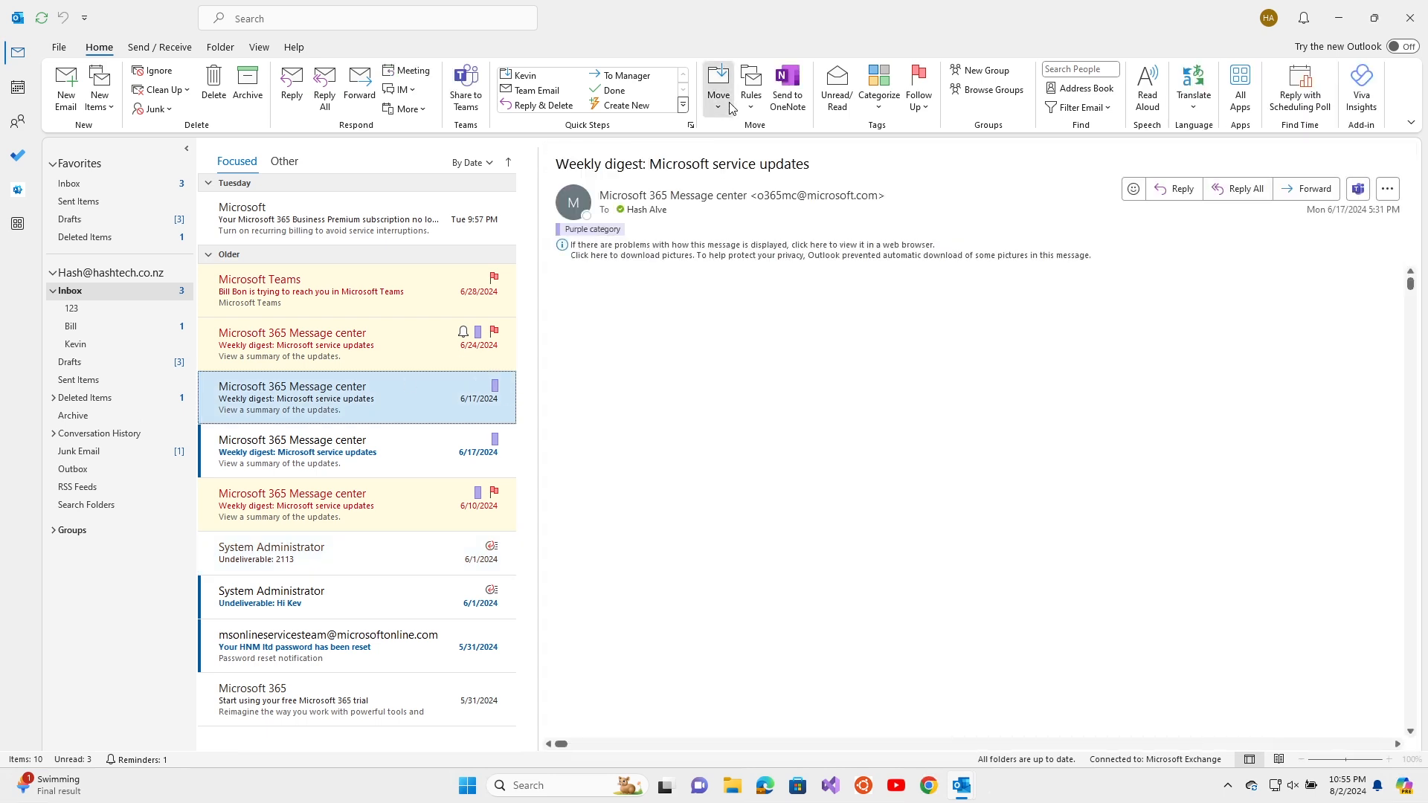
Cancel Copy to Folder, then drag the 6/17 weekly digest into the 123 folder
click(718, 87)
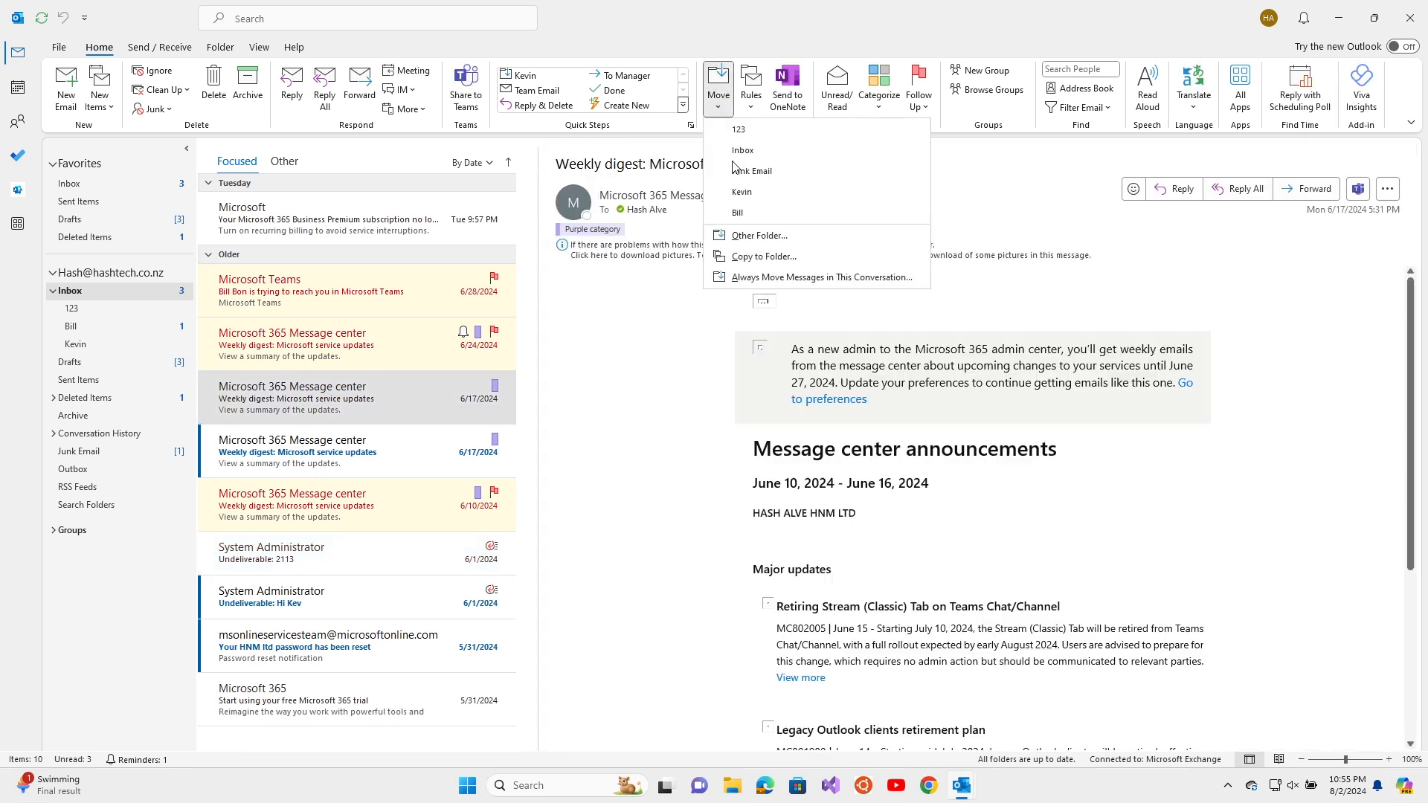
click(746, 258)
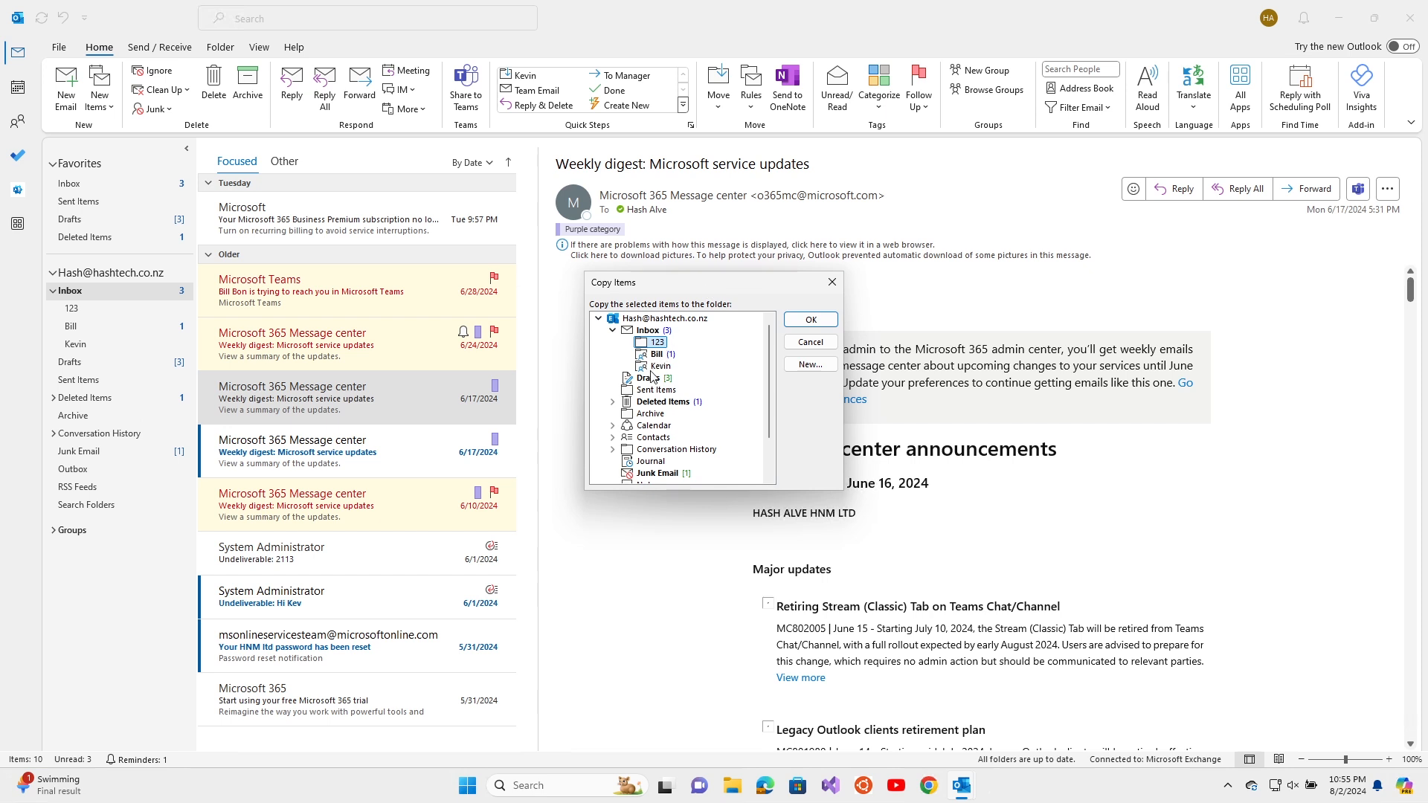
click(647, 331)
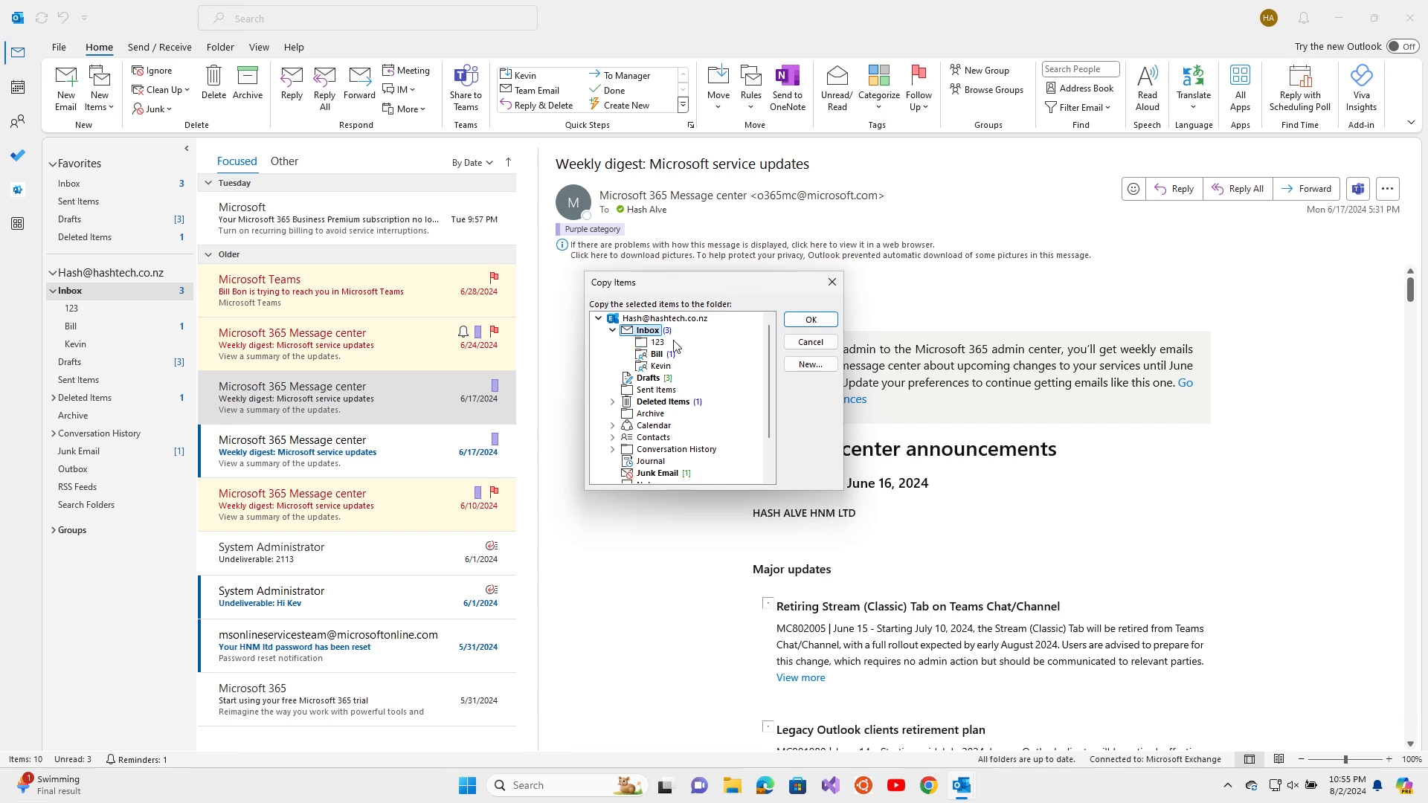
click(810, 343)
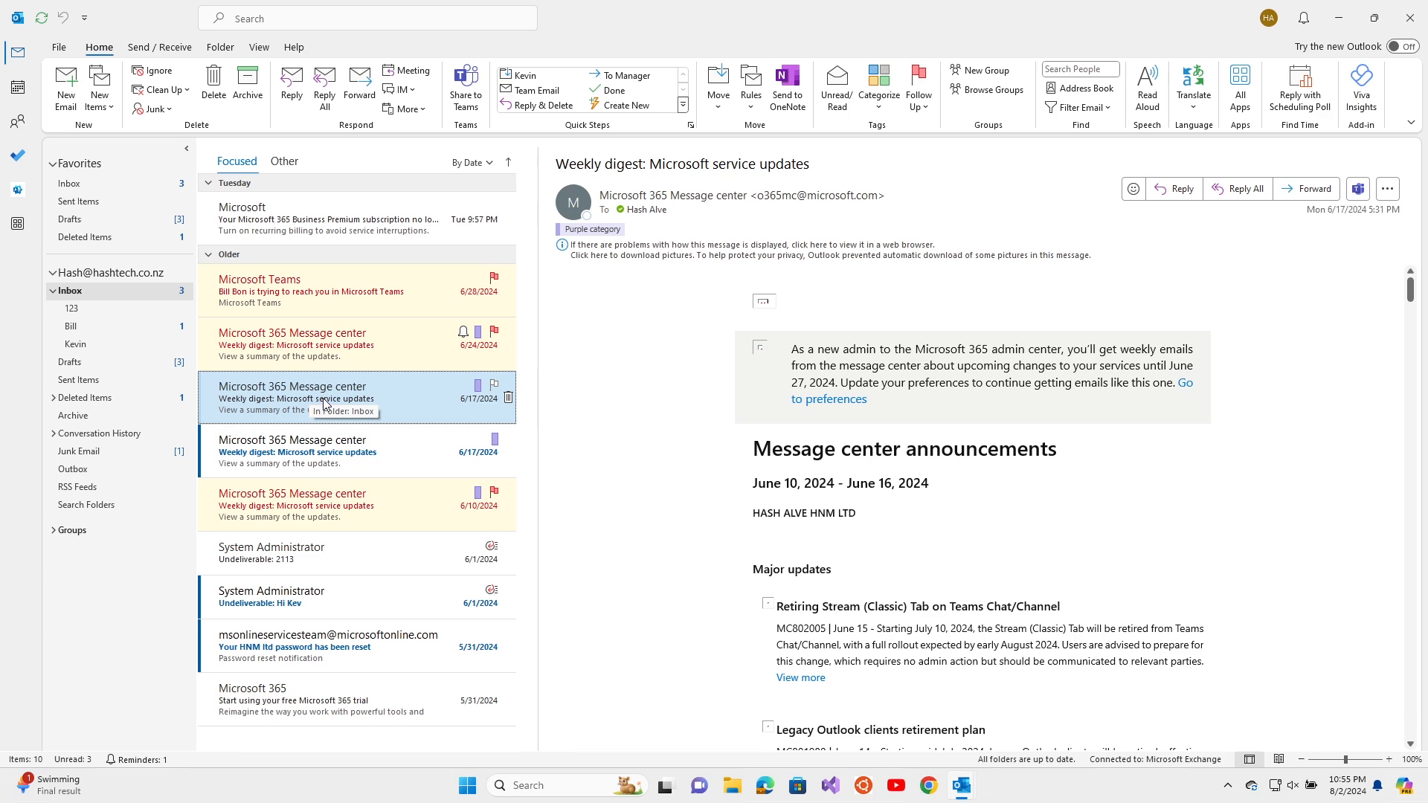
drag(325, 405, 142, 348)
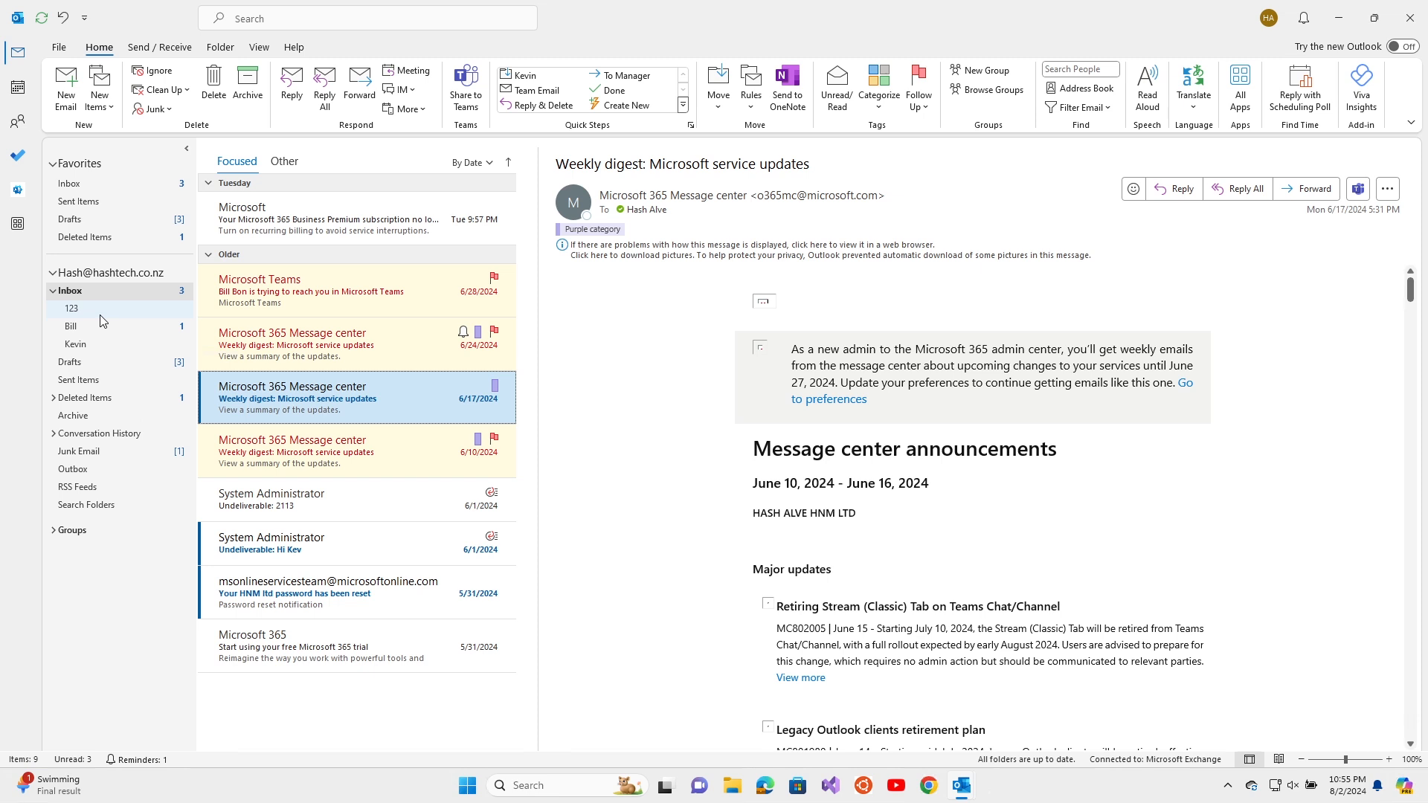
Browse the Rules, Categorize and Follow Up menus without changing anything
click(756, 109)
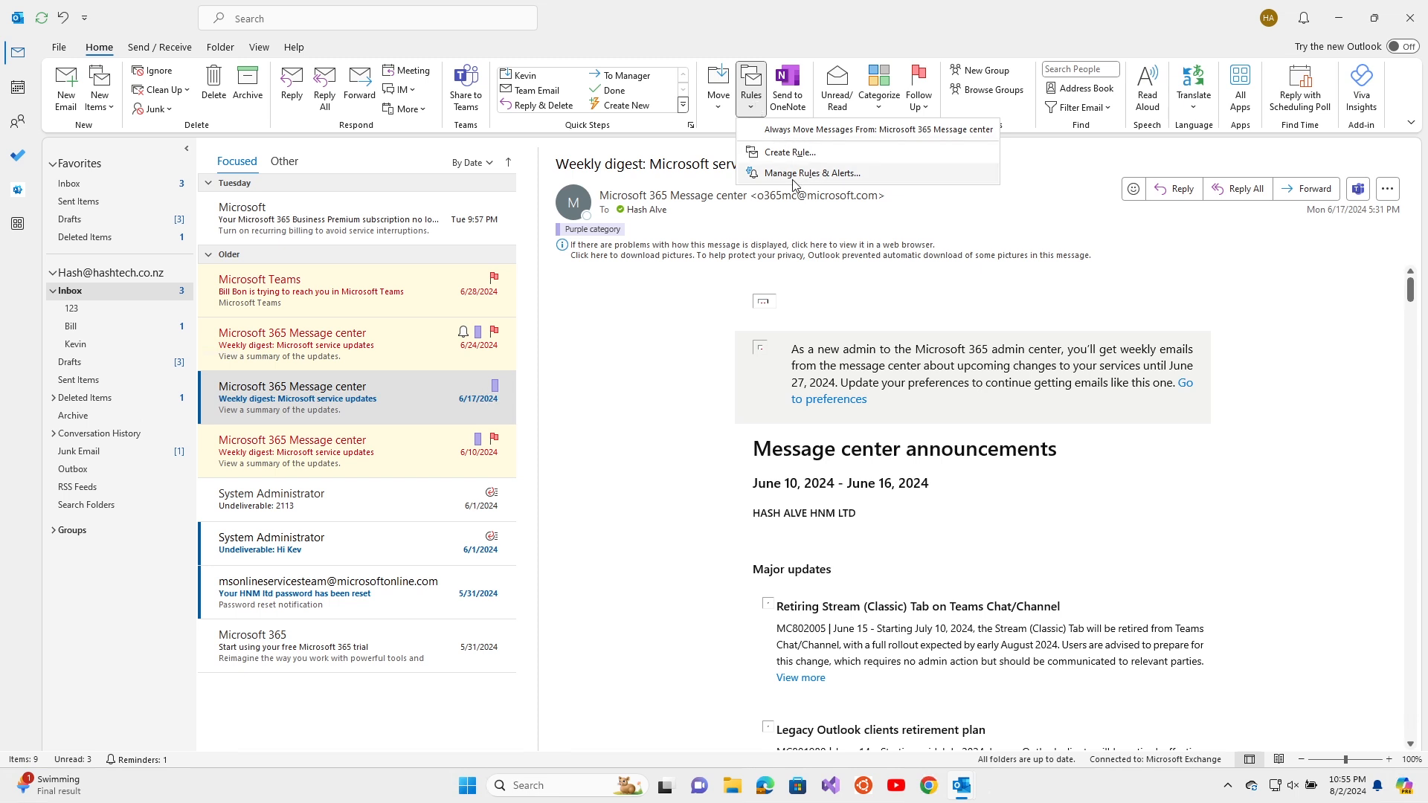
click(882, 73)
click(918, 73)
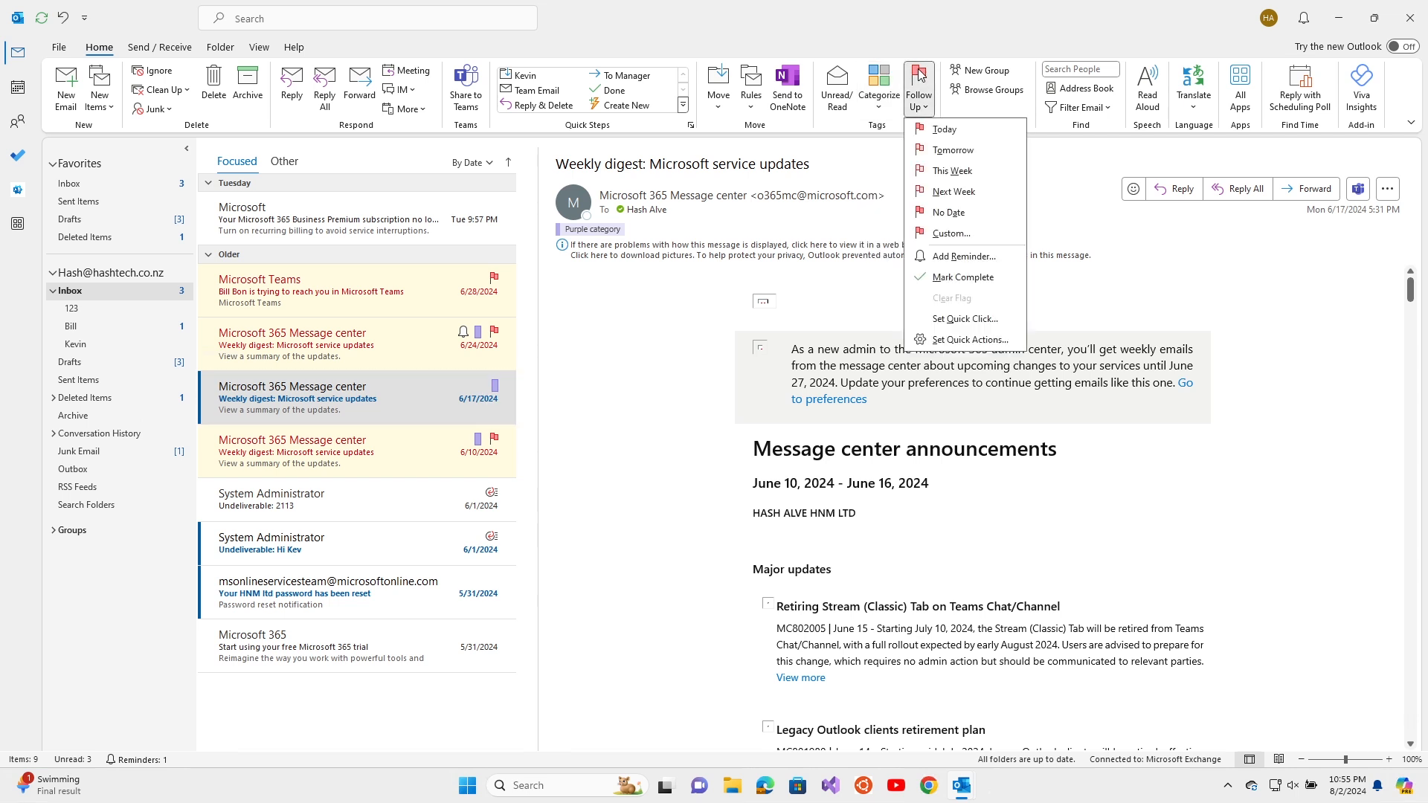
click(901, 35)
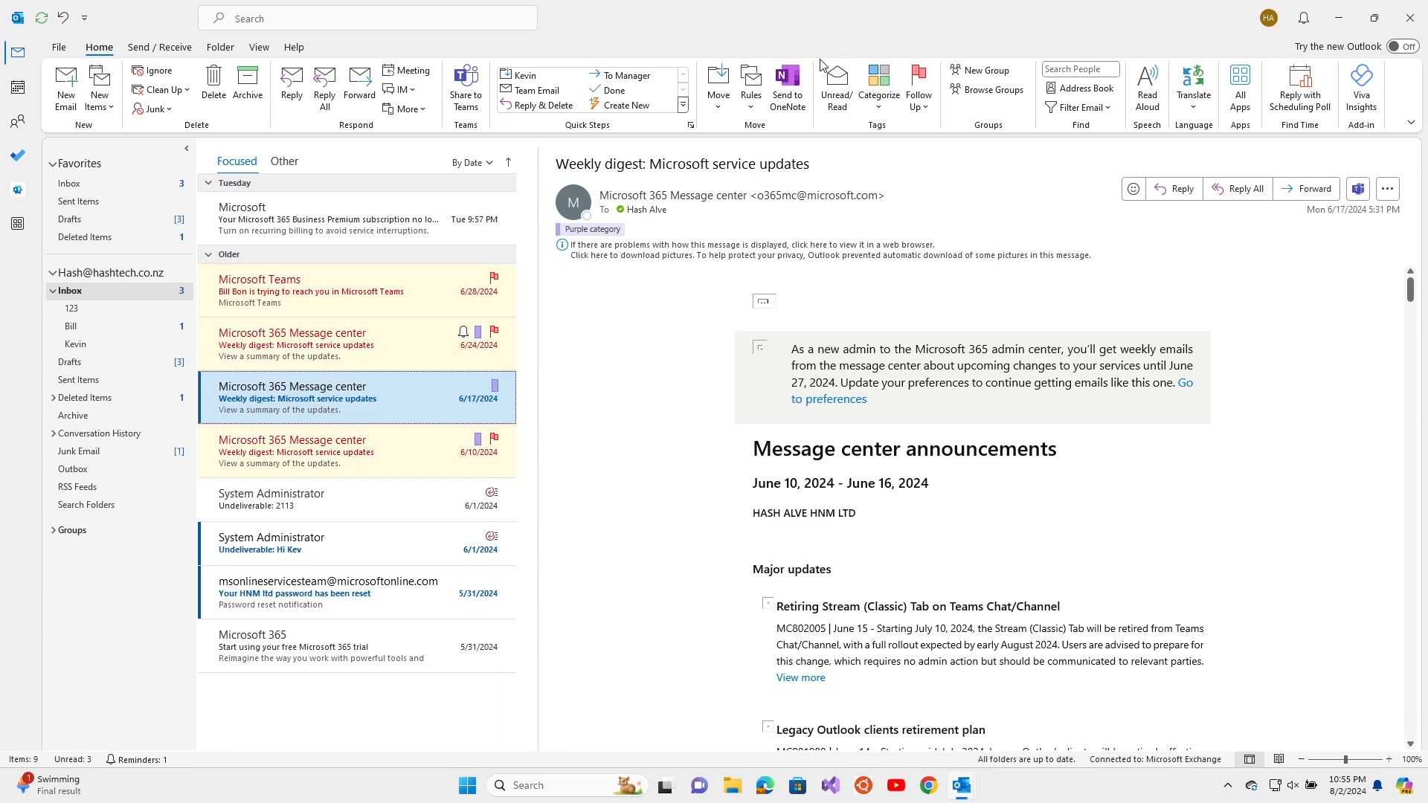
Mark Undeliverable: 2113 as read, then select the remaining 6/17 weekly digest
click(319, 494)
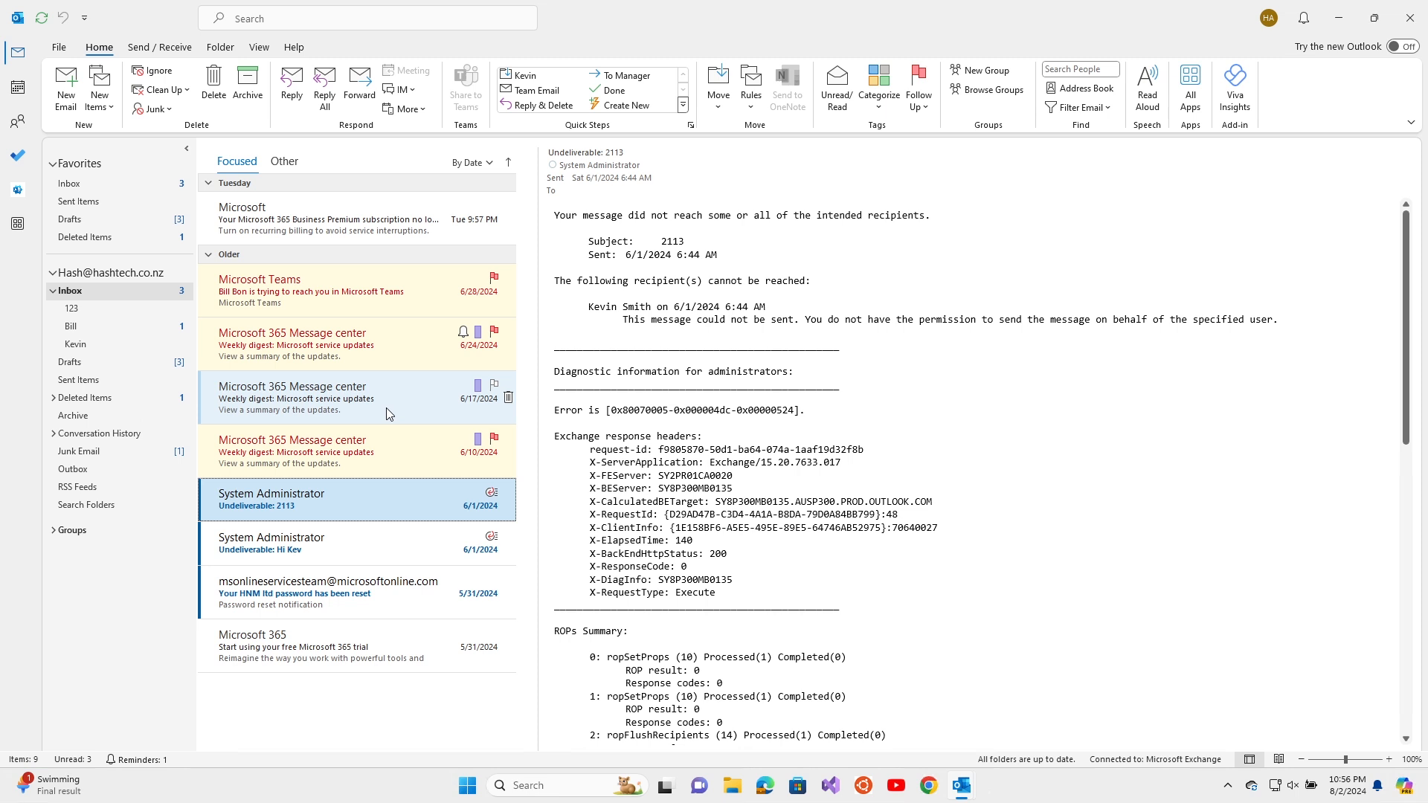
click(838, 89)
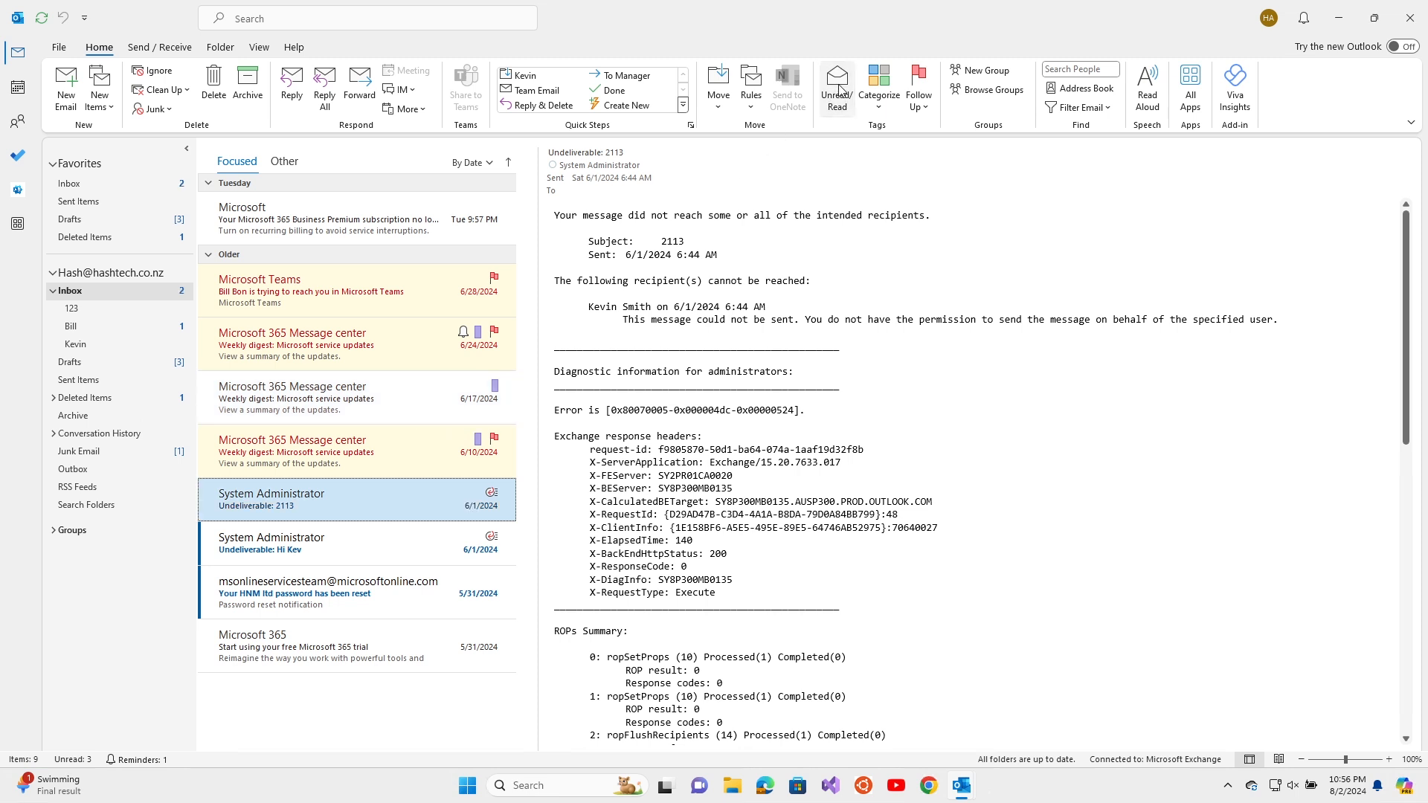
click(333, 402)
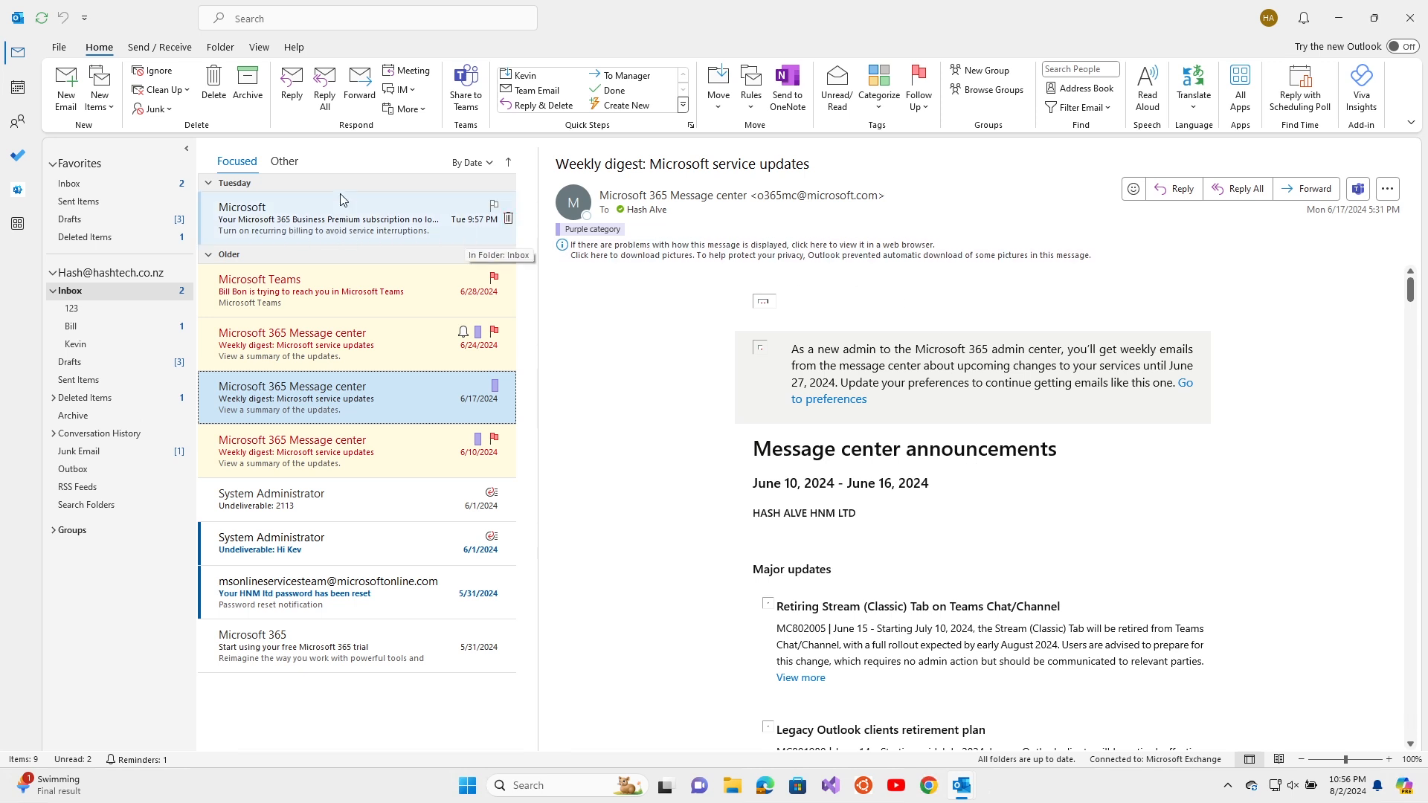
click(491, 165)
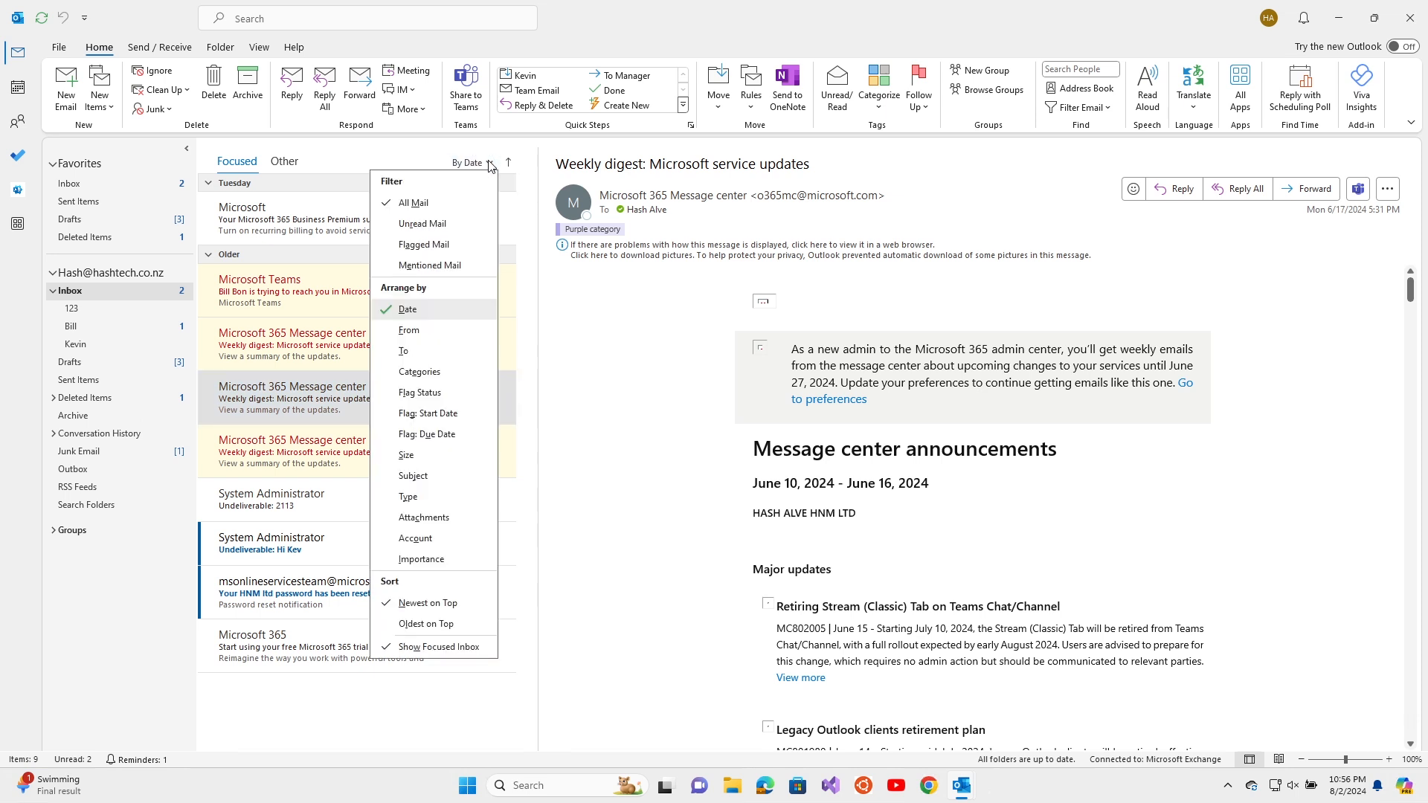
click(435, 226)
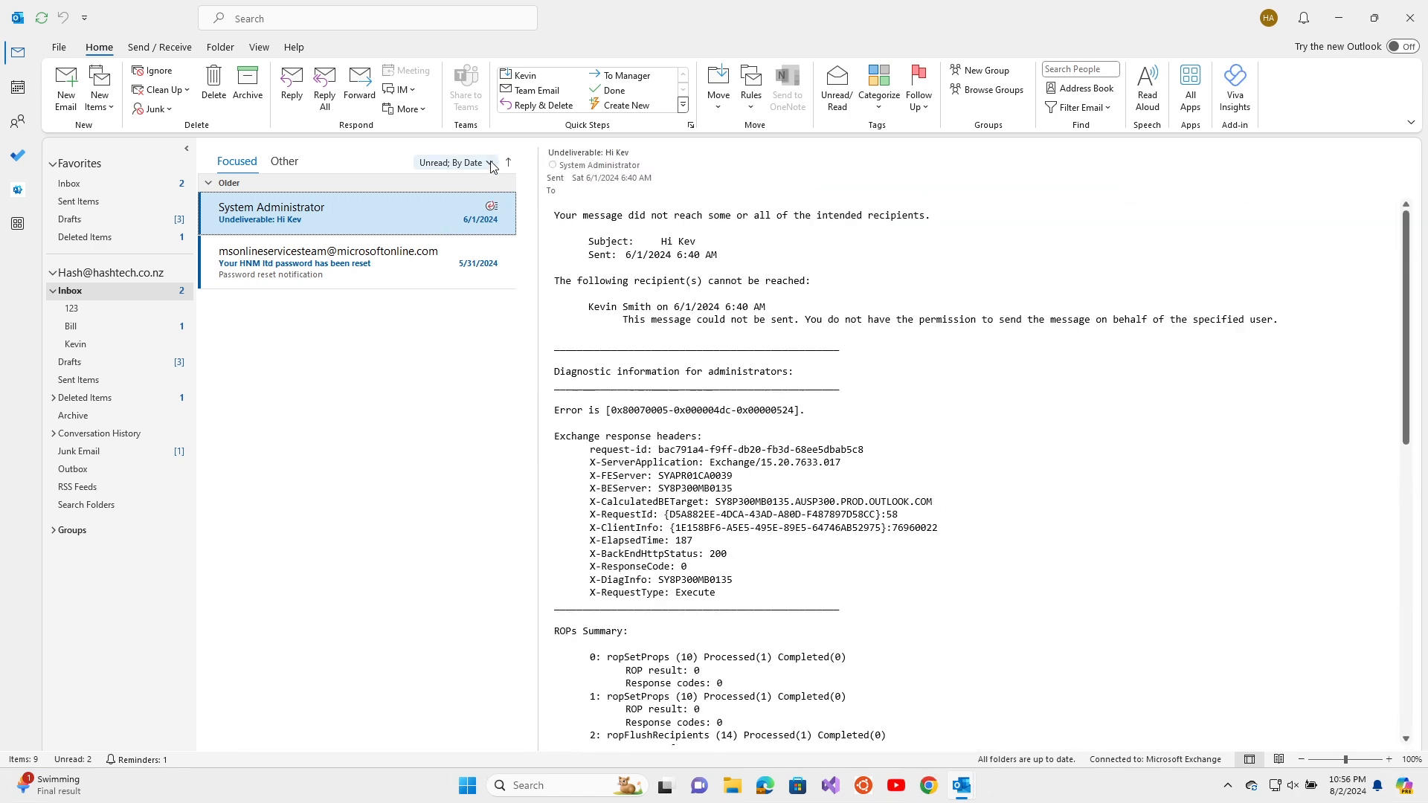
click(454, 163)
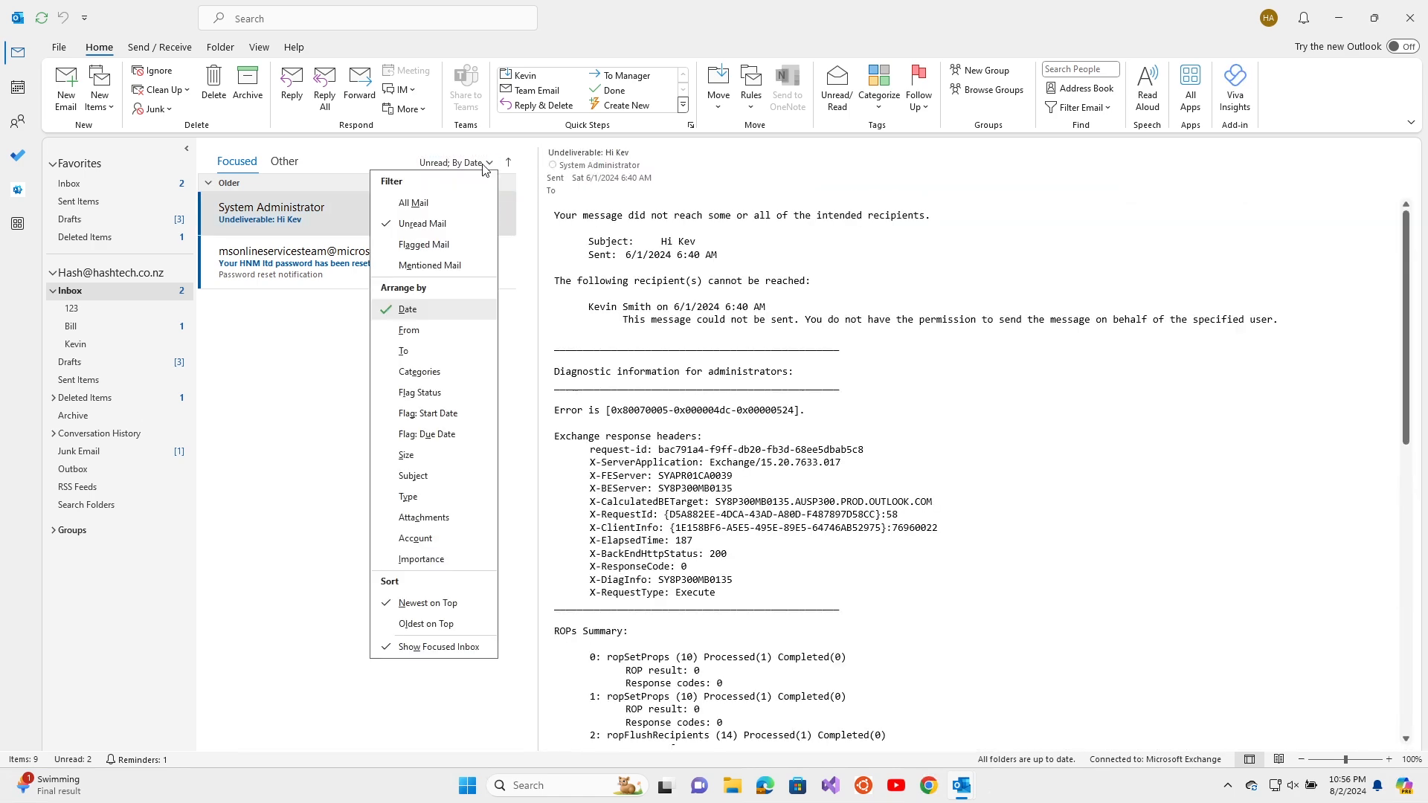
click(429, 245)
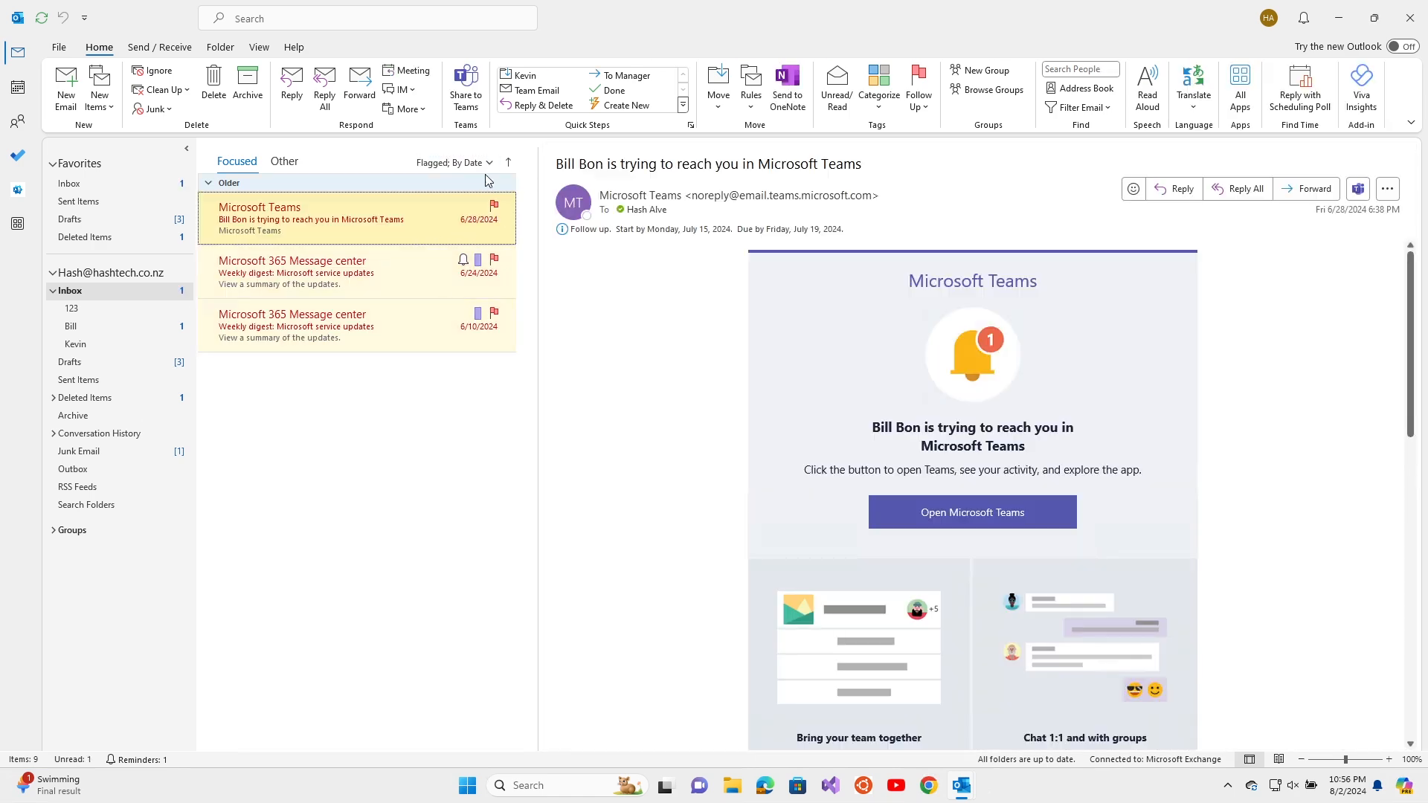
click(491, 163)
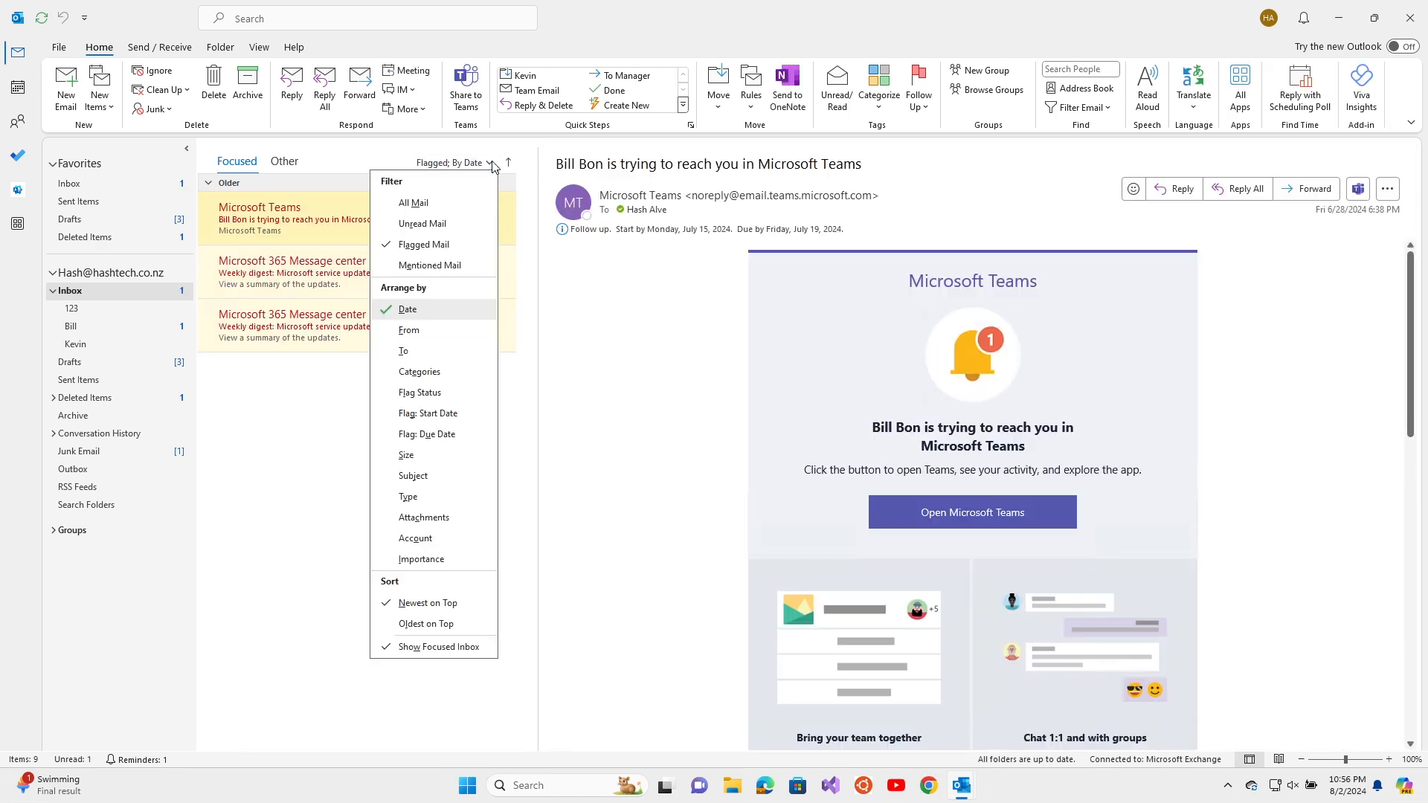
click(440, 264)
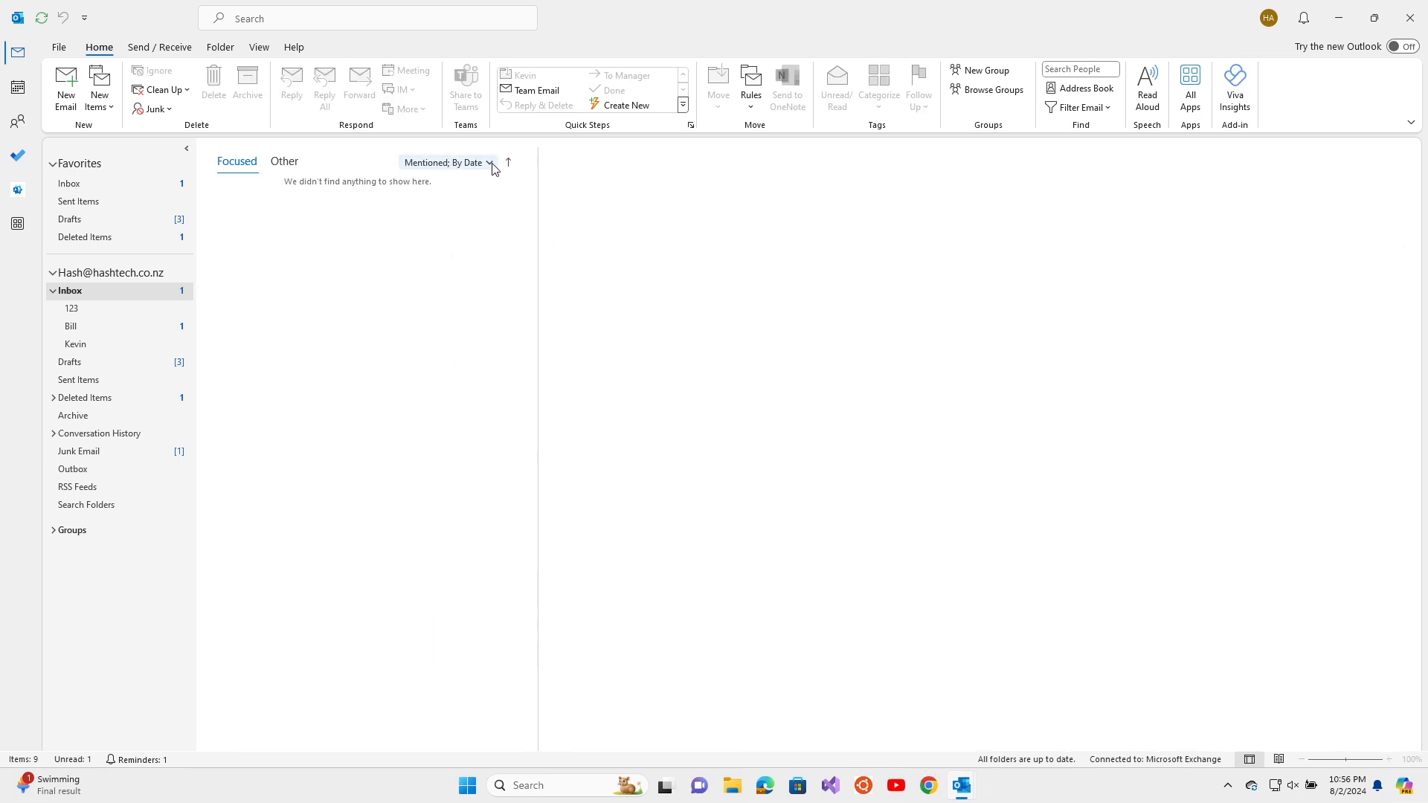
click(490, 162)
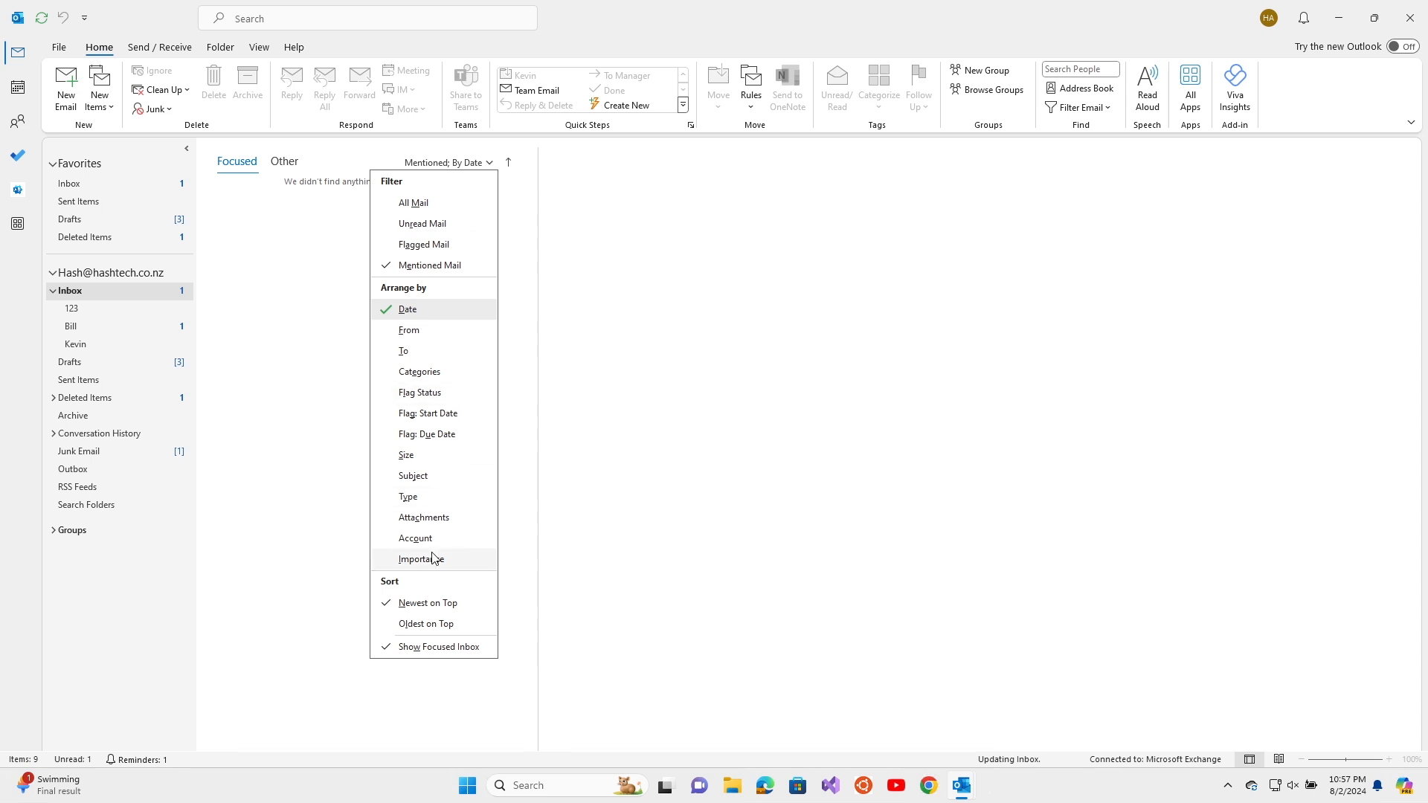
click(387, 158)
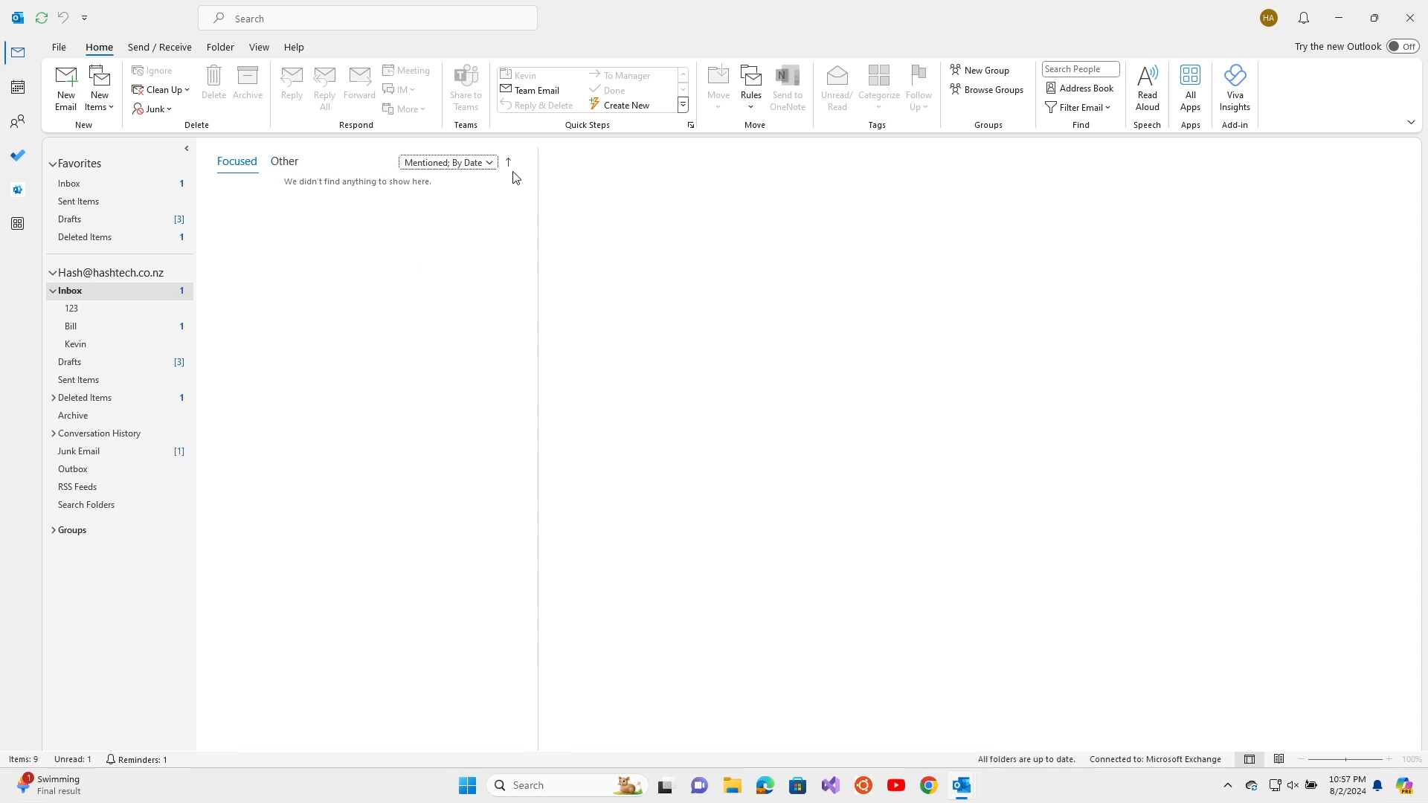
click(461, 162)
click(417, 201)
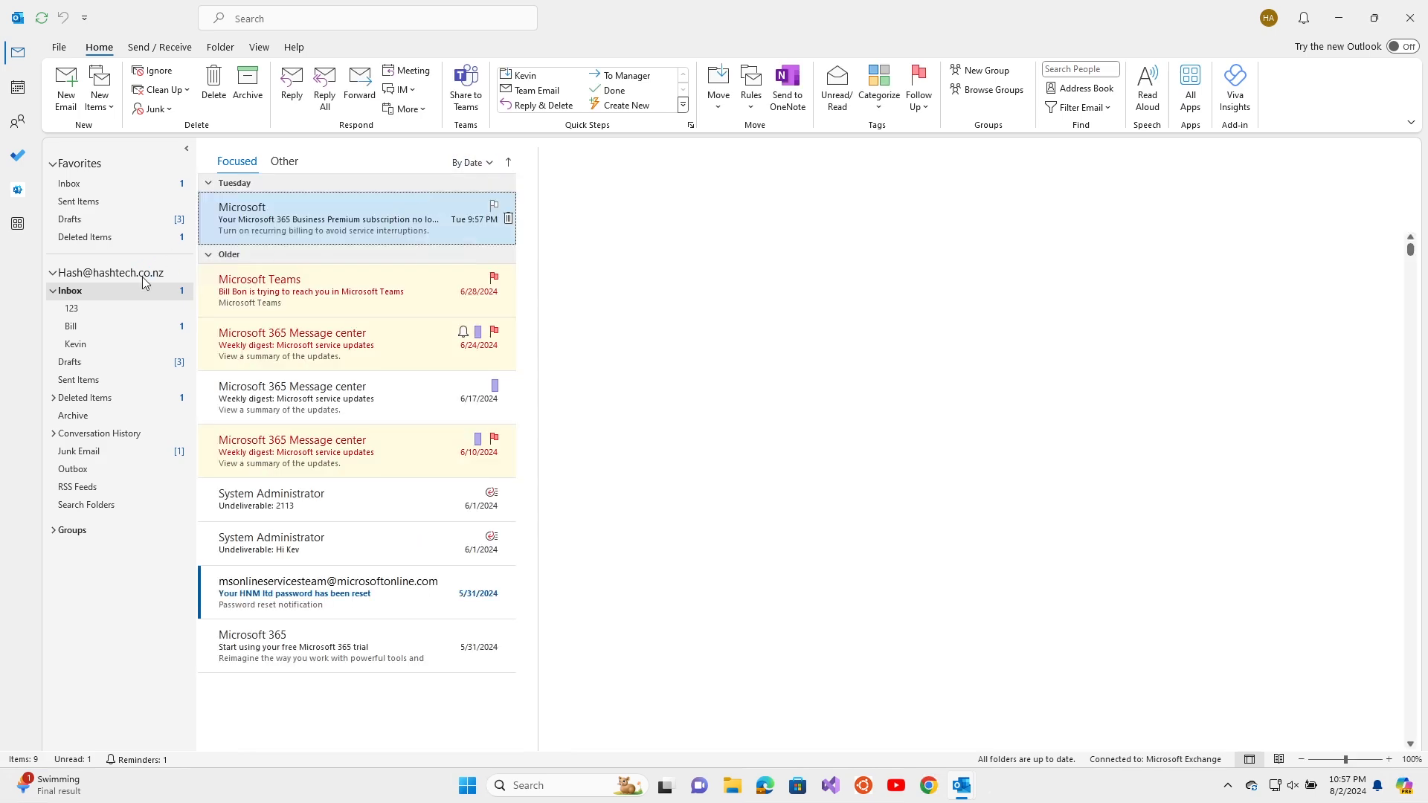
click(103, 328)
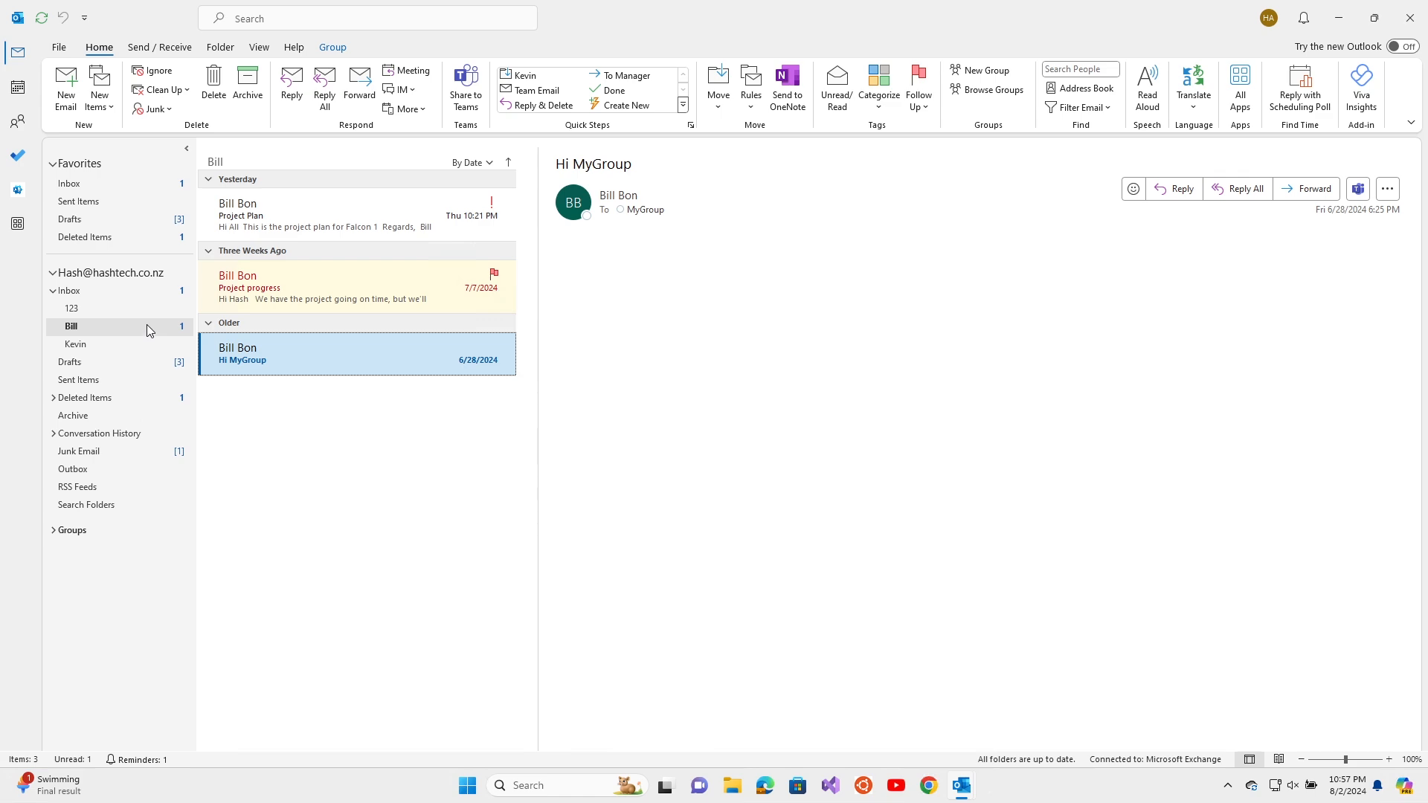
click(146, 293)
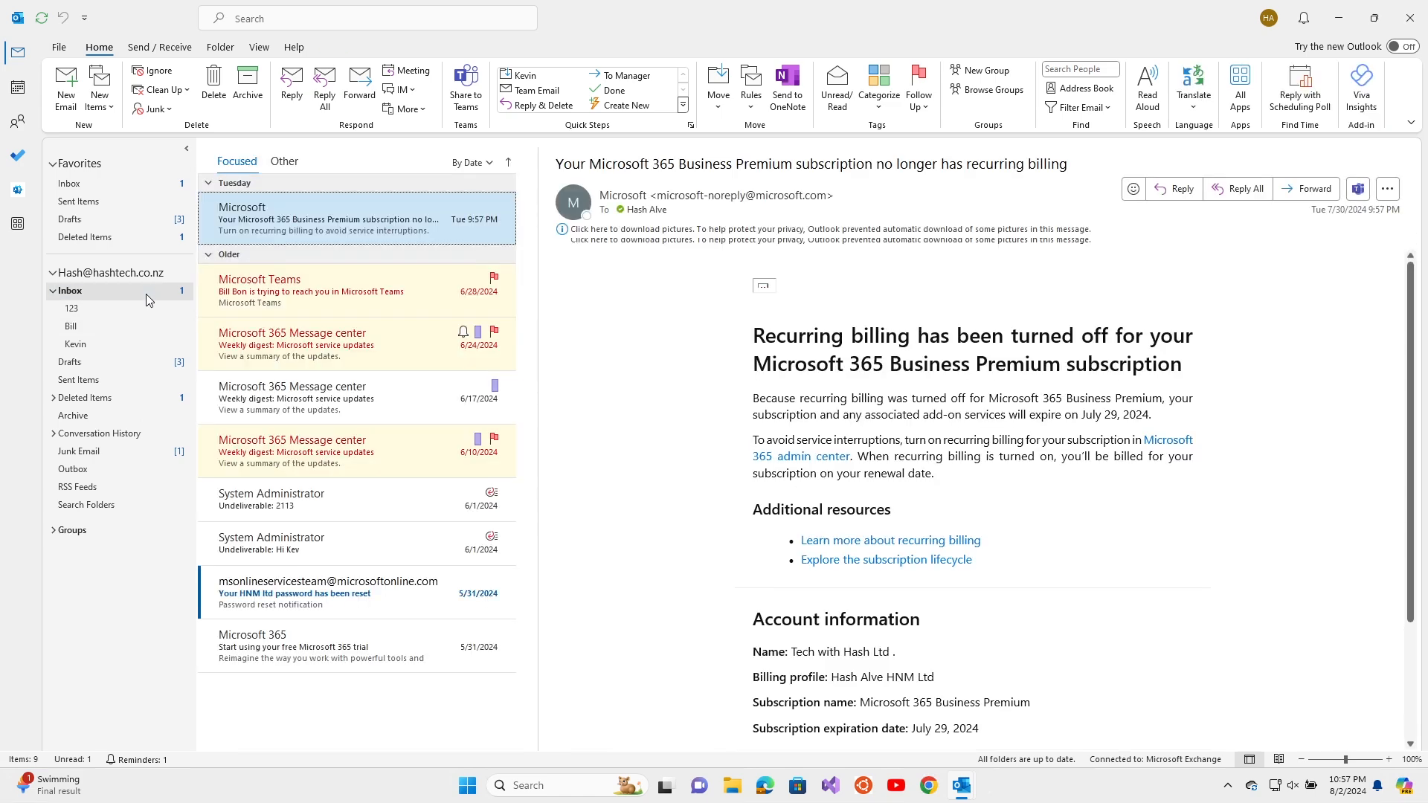